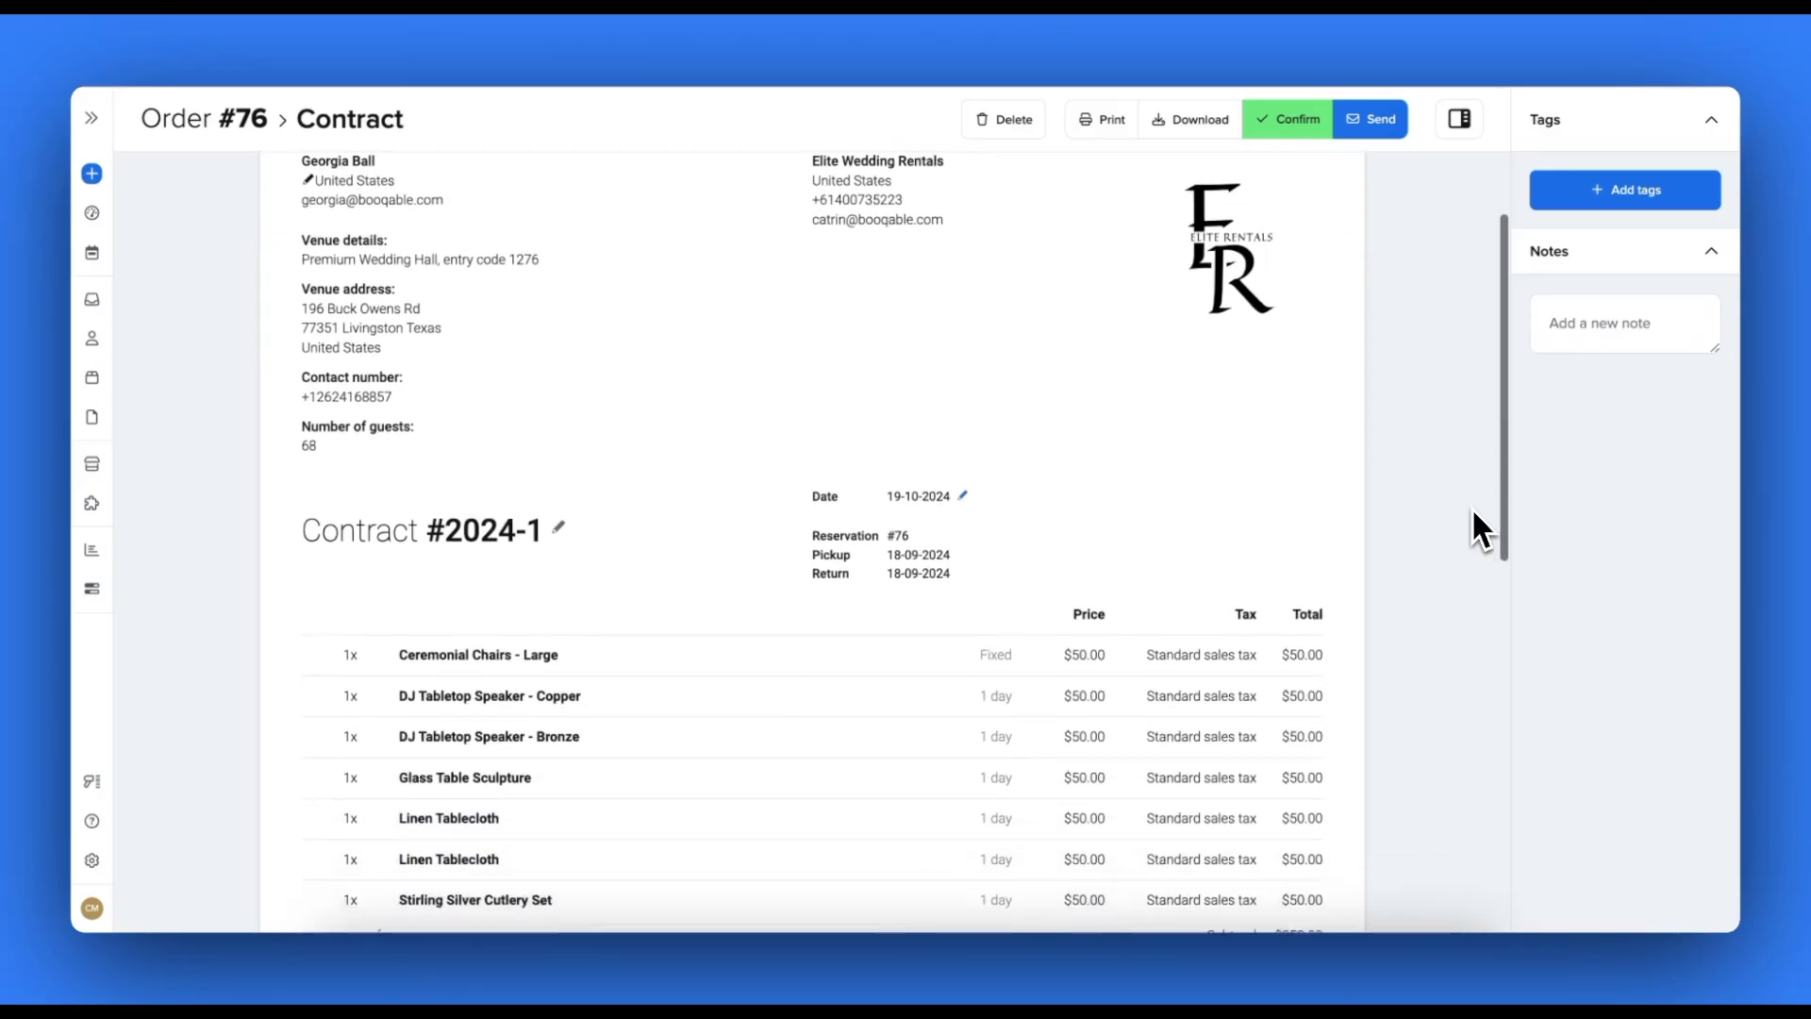
scroll(1472, 512, "down", 5)
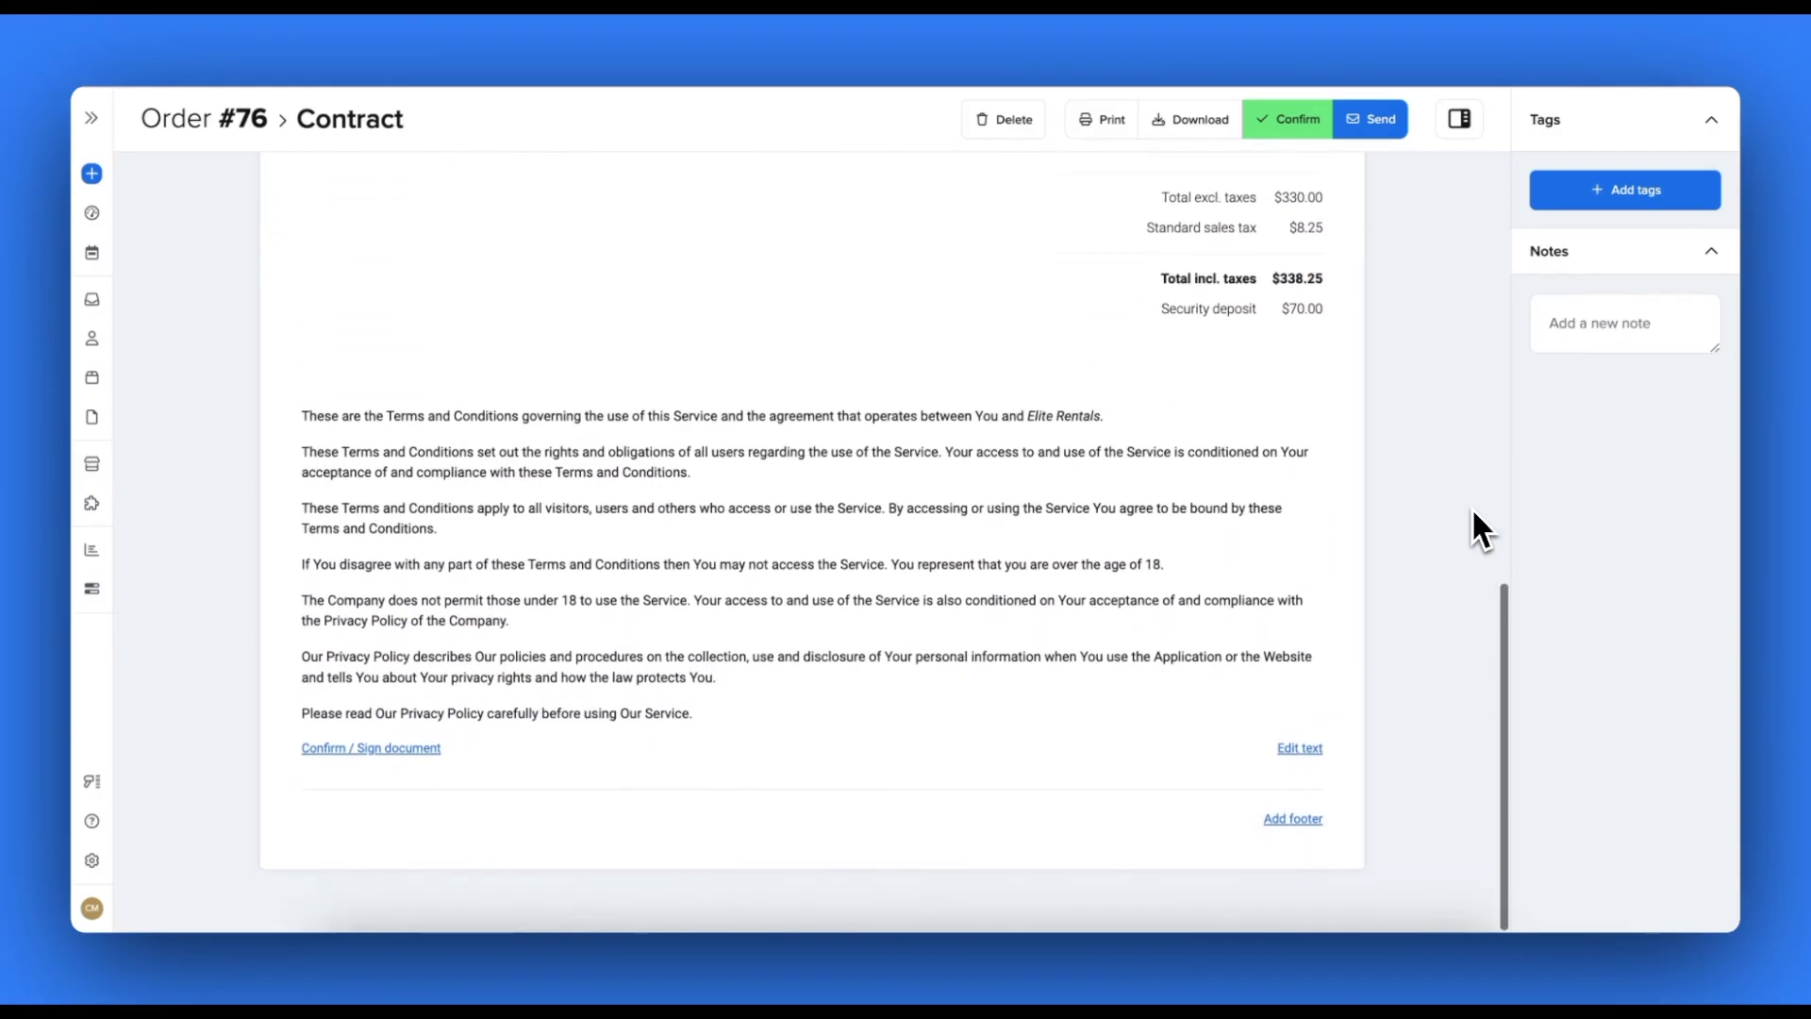
Sign and confirm order #76's contract with a drawn signature, then go to the Orders list
left_click(415, 738)
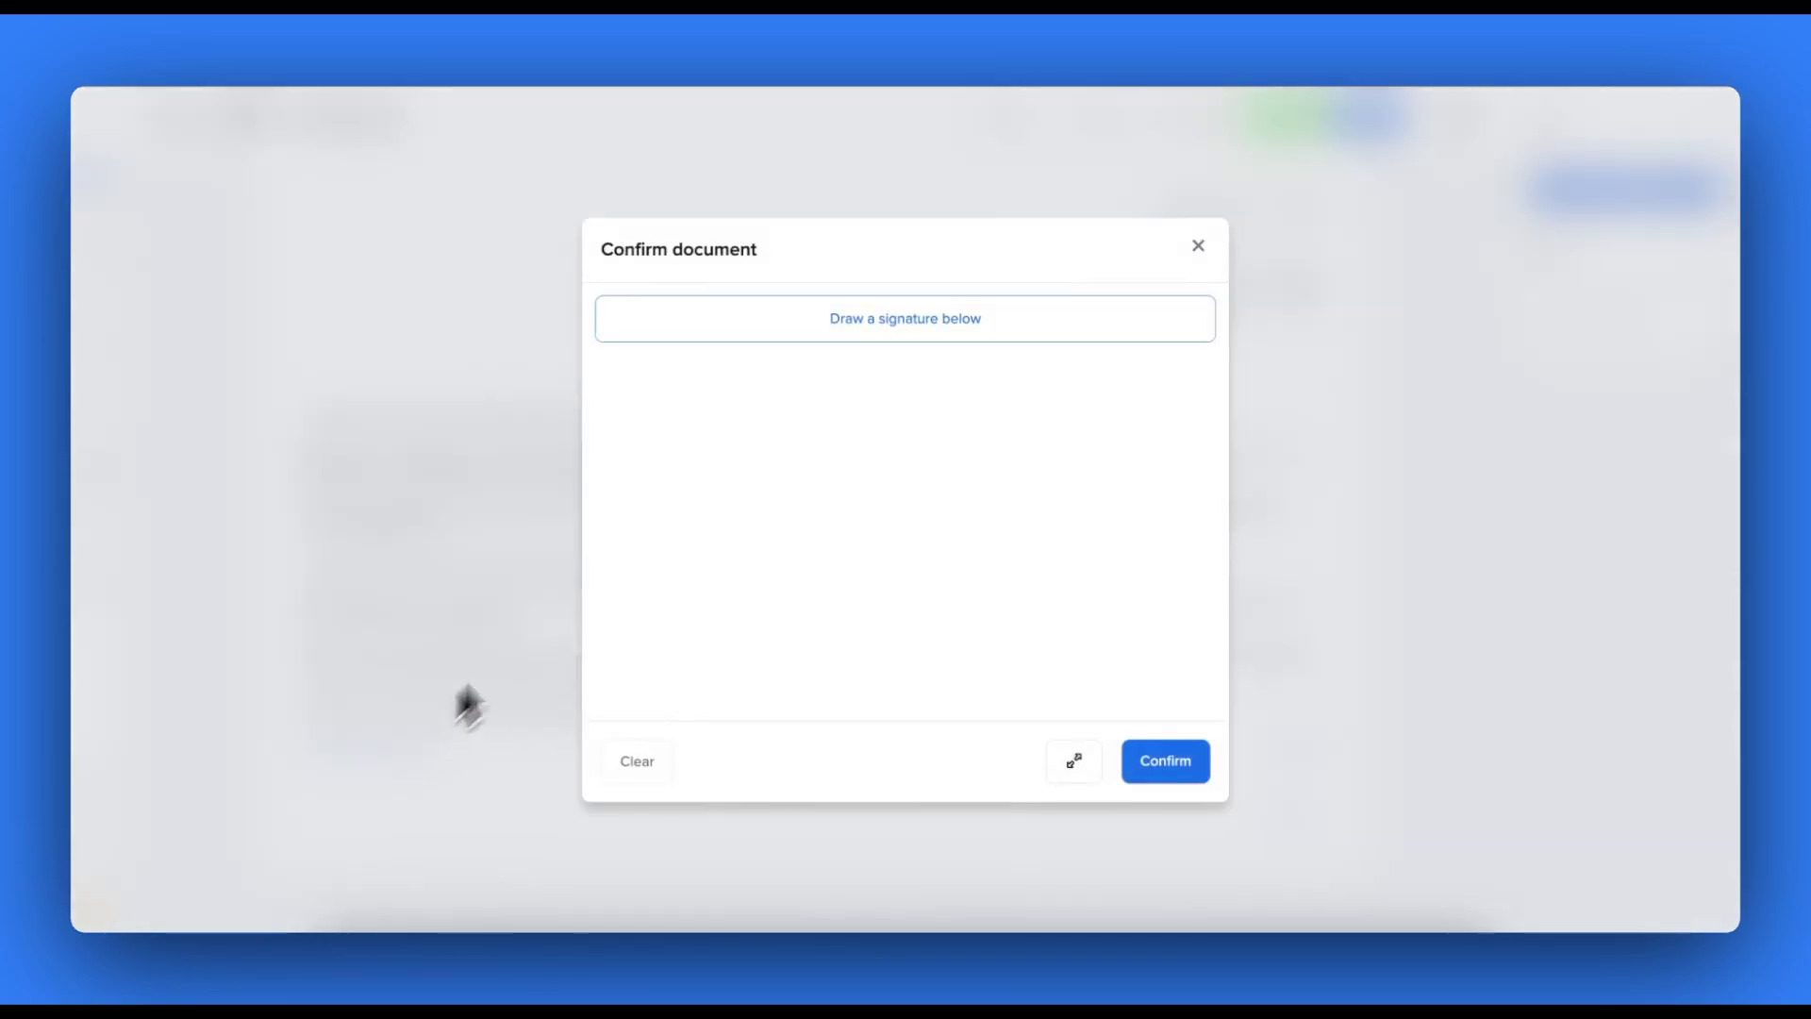
left_click_drag(797, 480, 717, 587)
mouse_move(814, 552)
left_mouse_down()
mouse_move(869, 557)
mouse_move(924, 483)
left_mouse_up()
left_click(1139, 770)
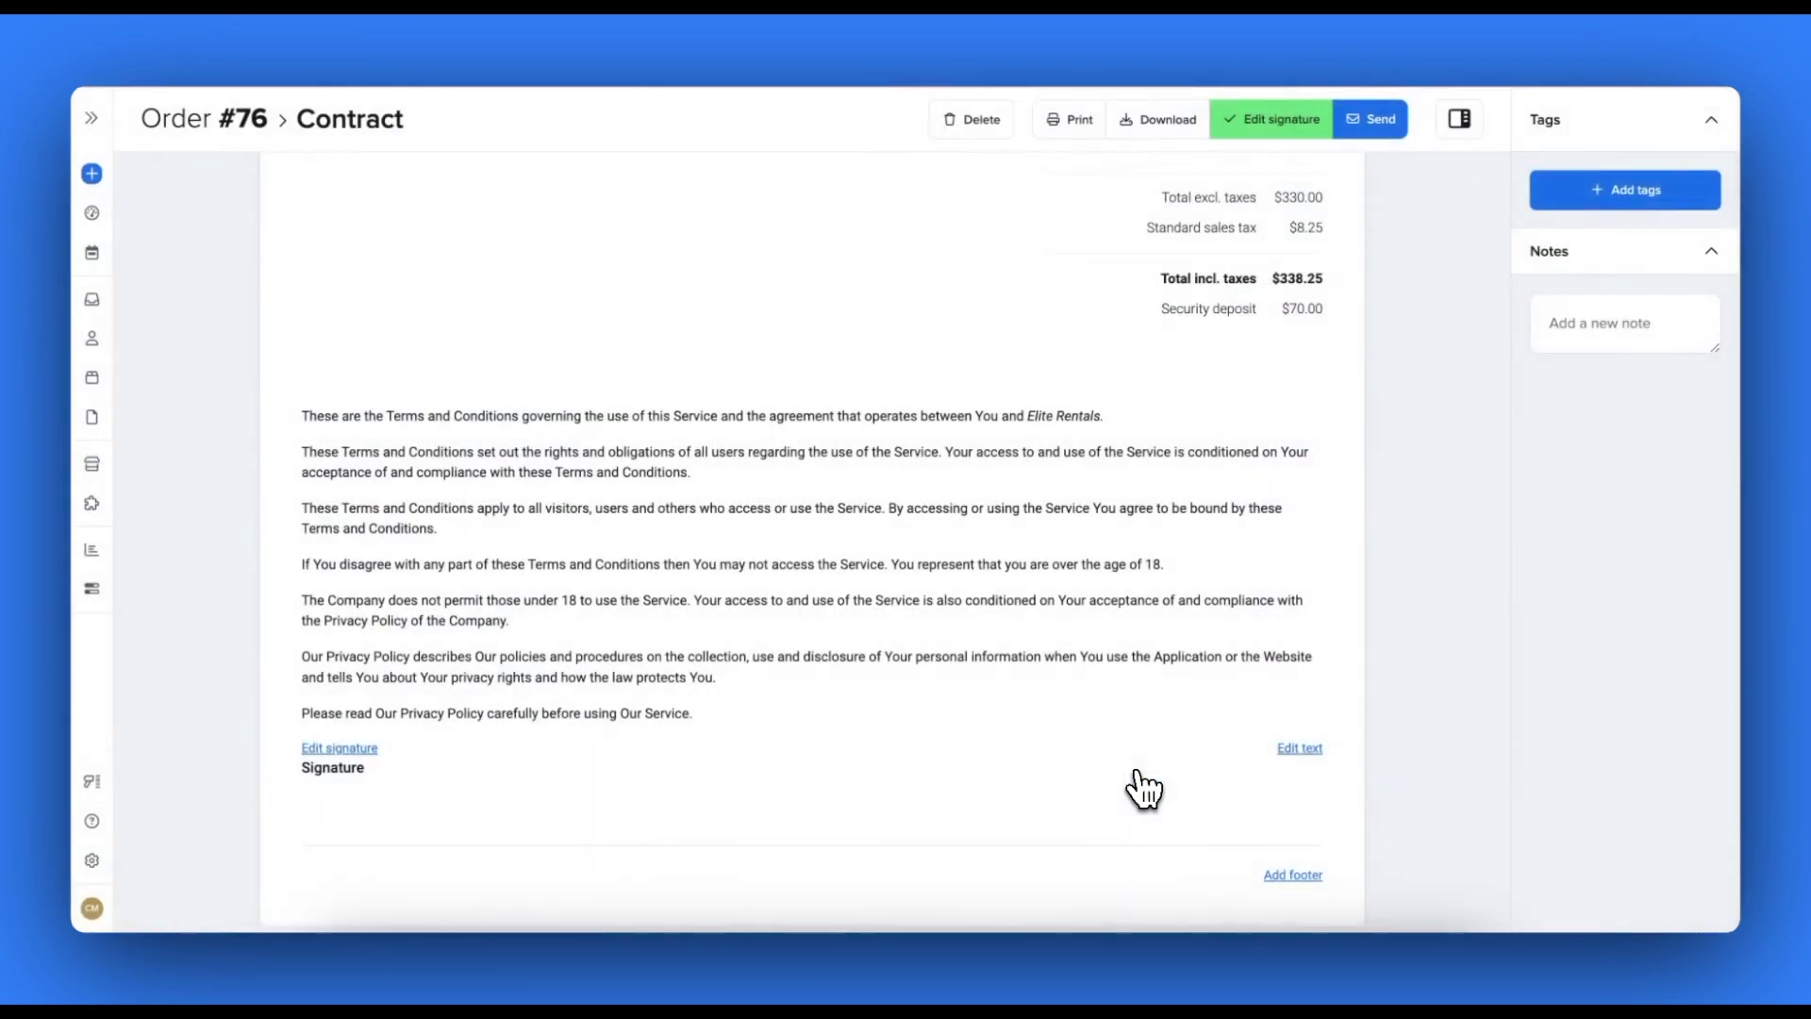
left_click(98, 323)
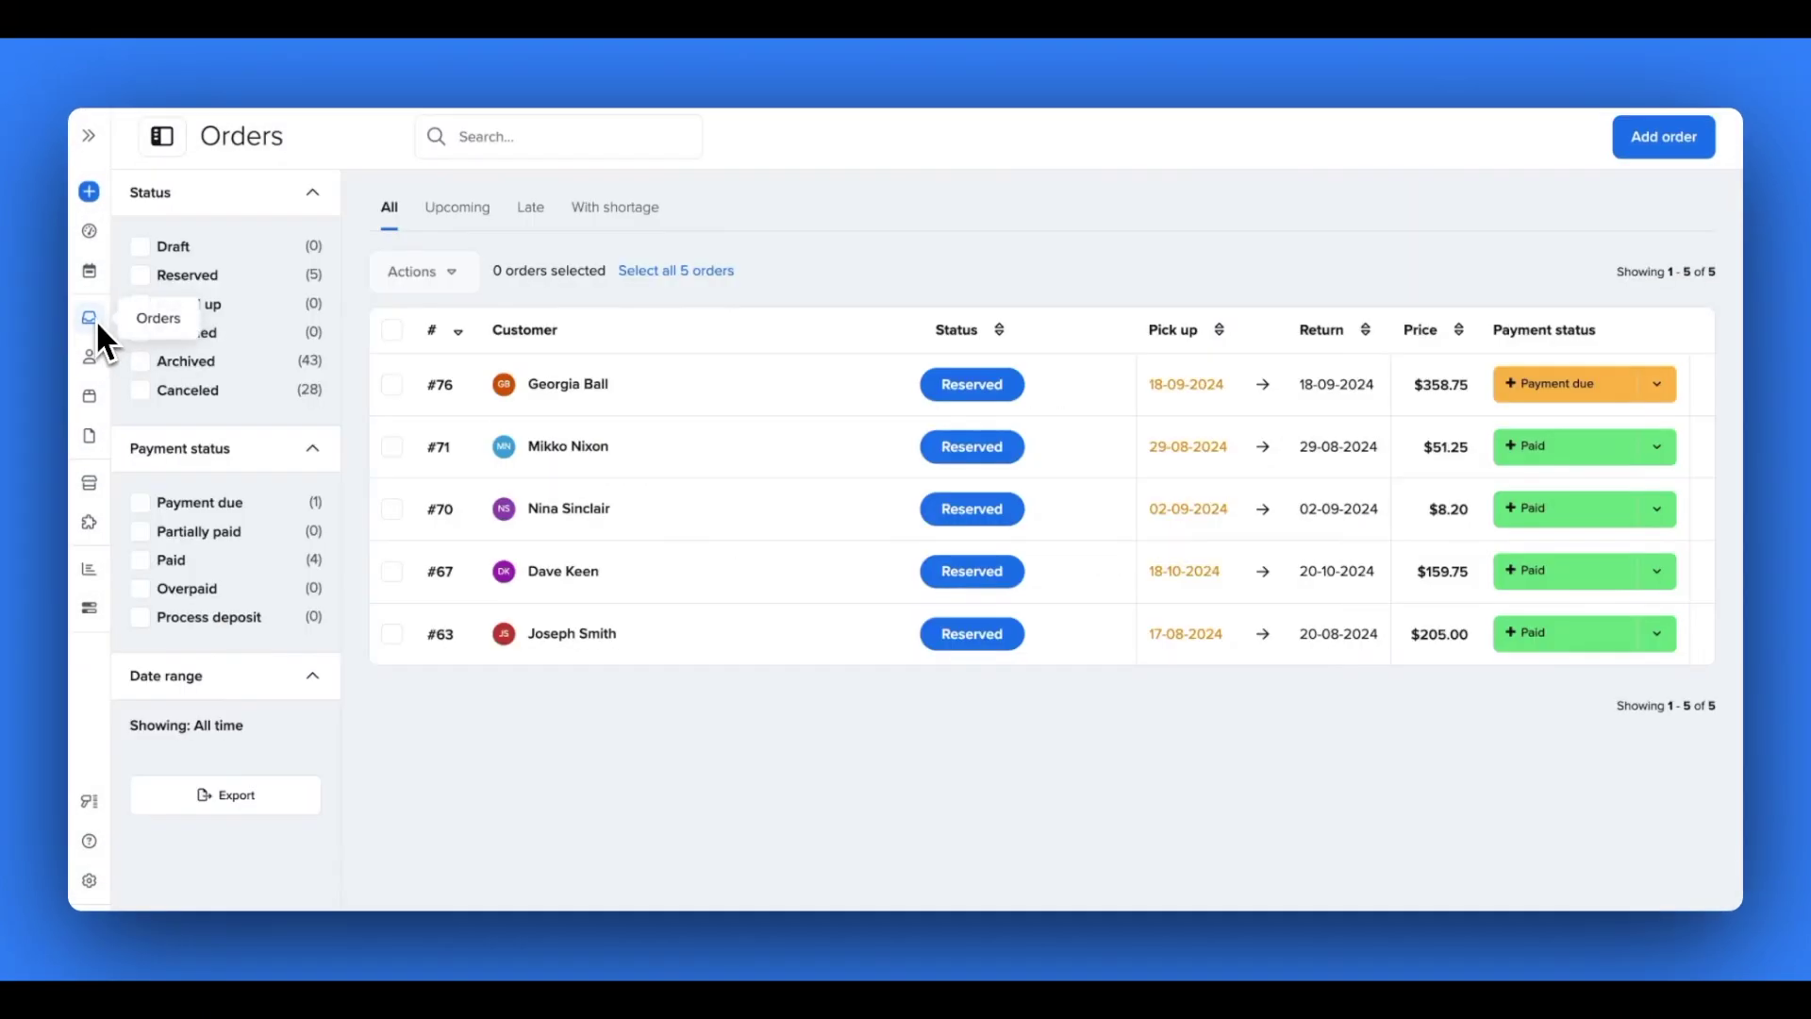
Open order #76, review its products and totals, and create new quote #2024-1
left_click(450, 421)
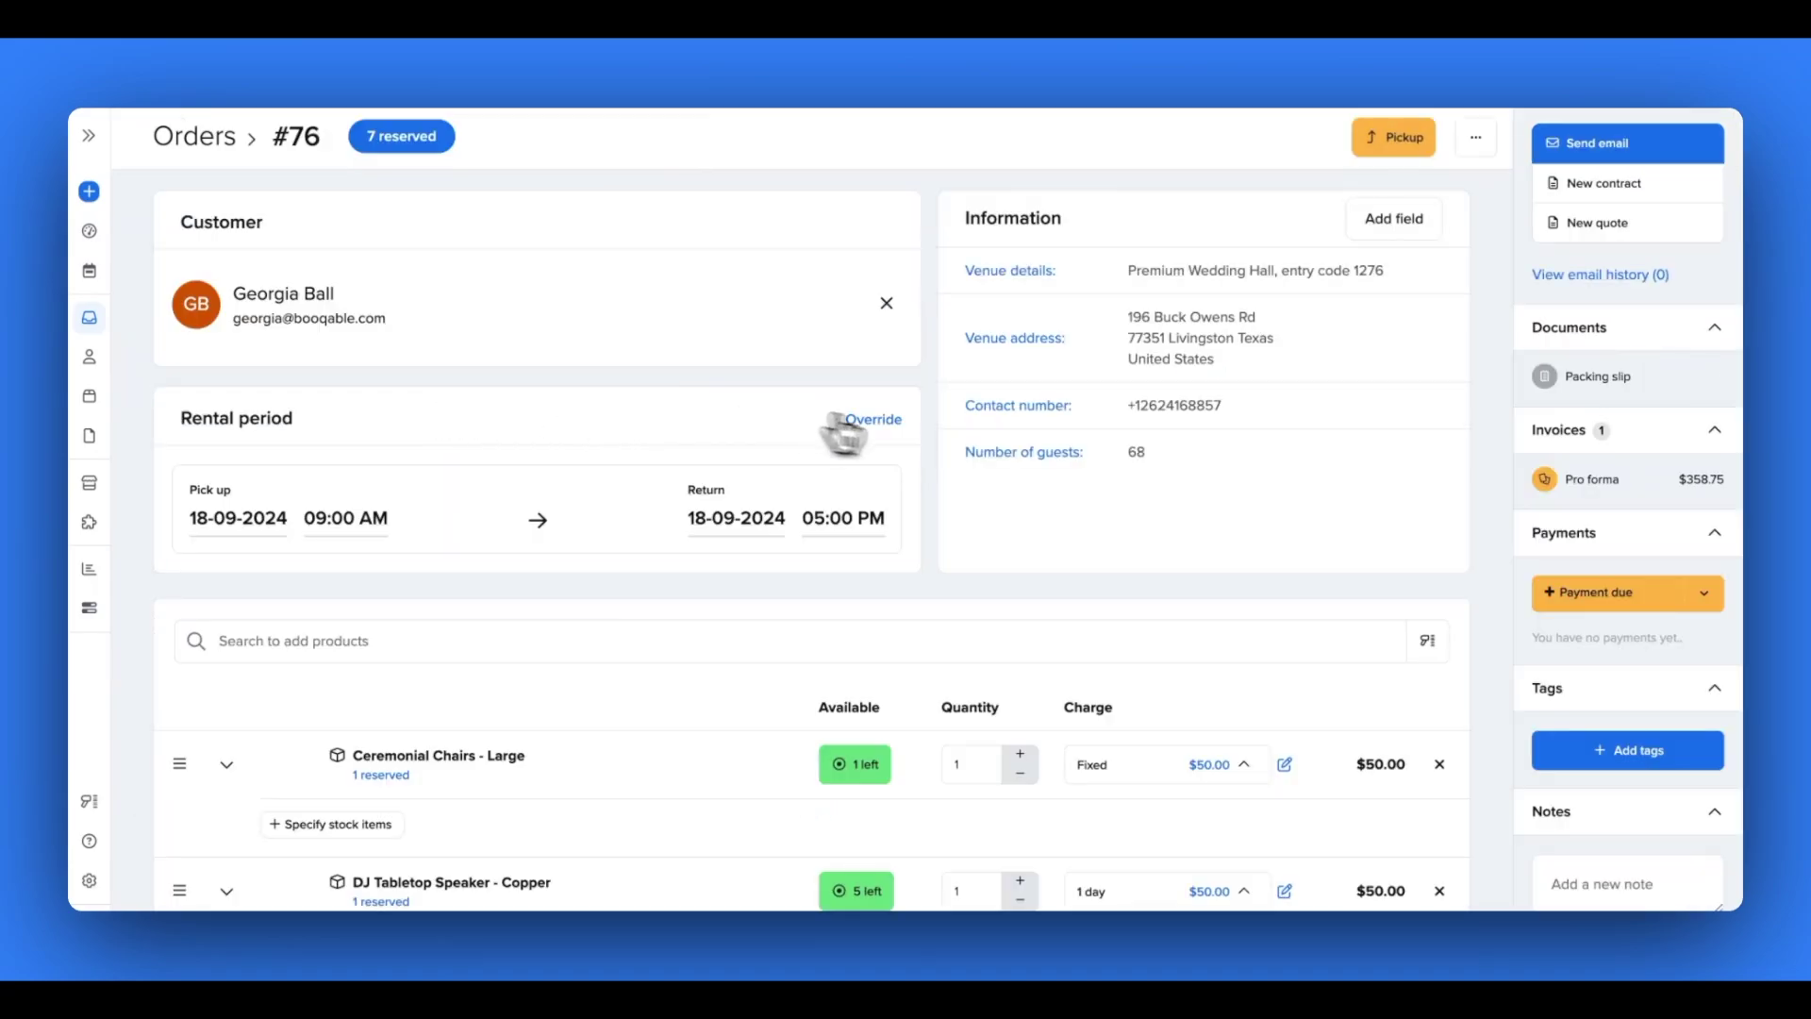
scroll(934, 456, "down", 1)
scroll(939, 456, "down", 10)
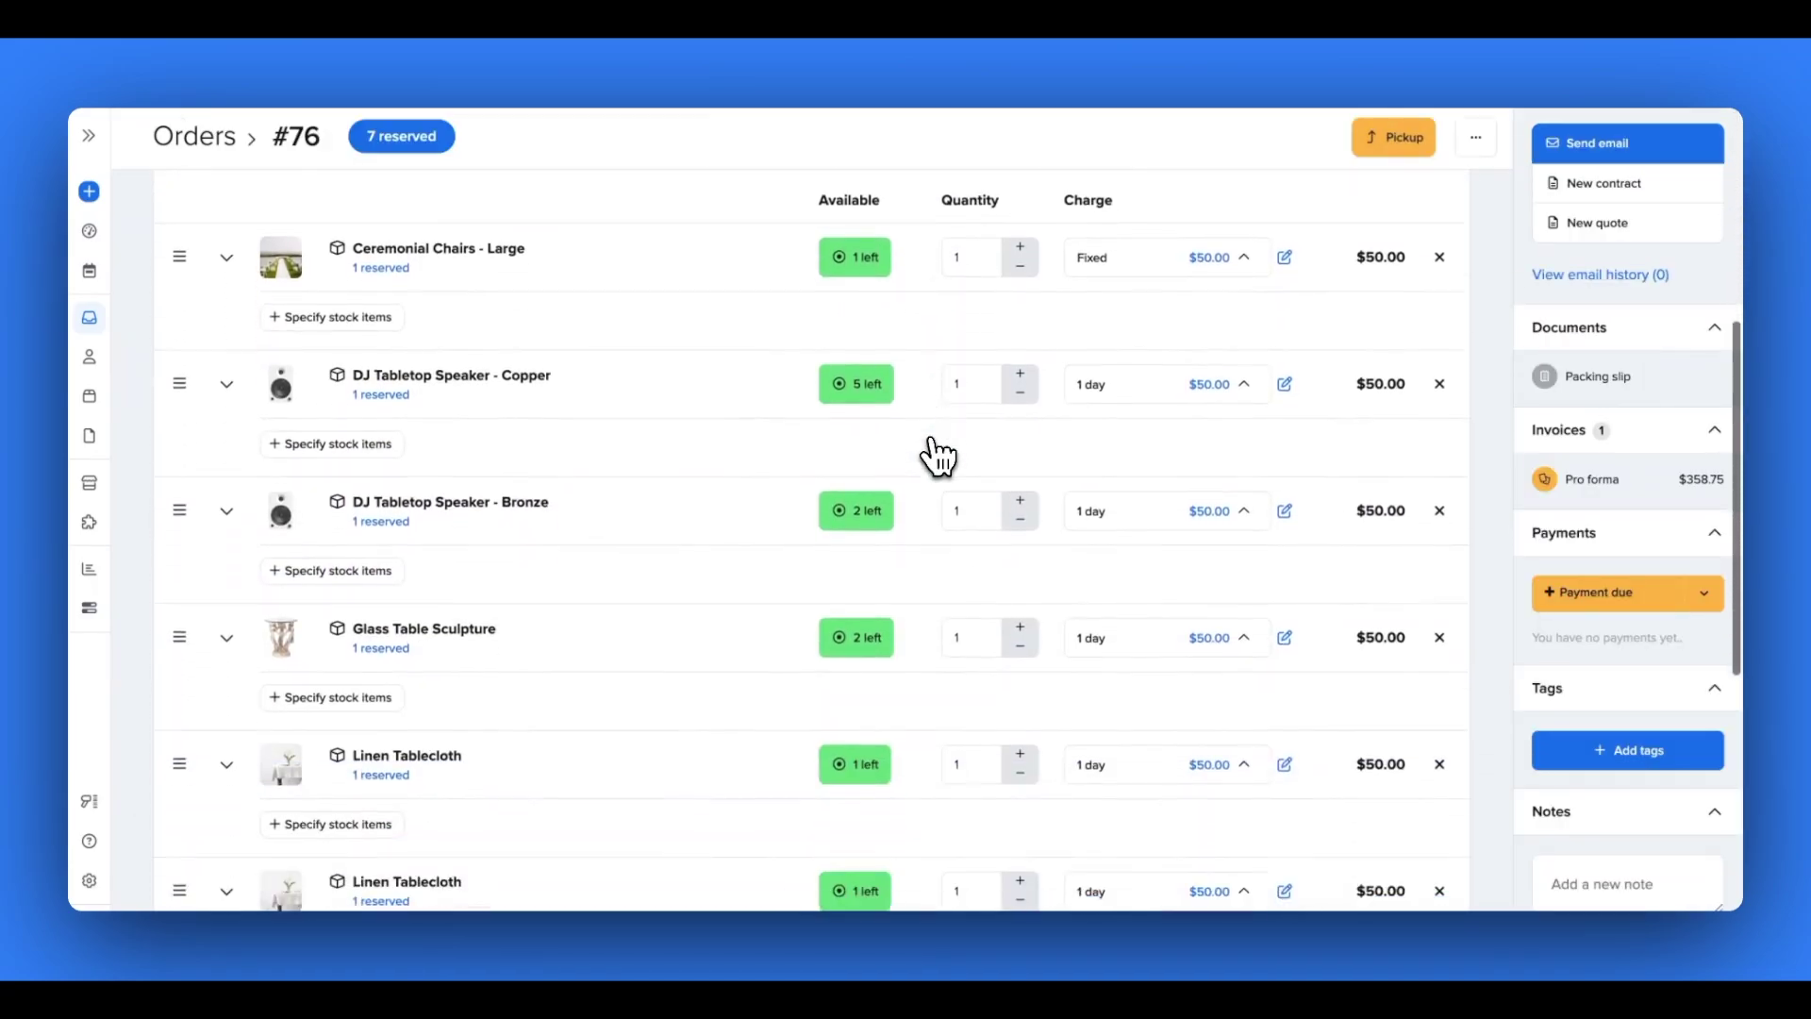
scroll(938, 456, "down", 2)
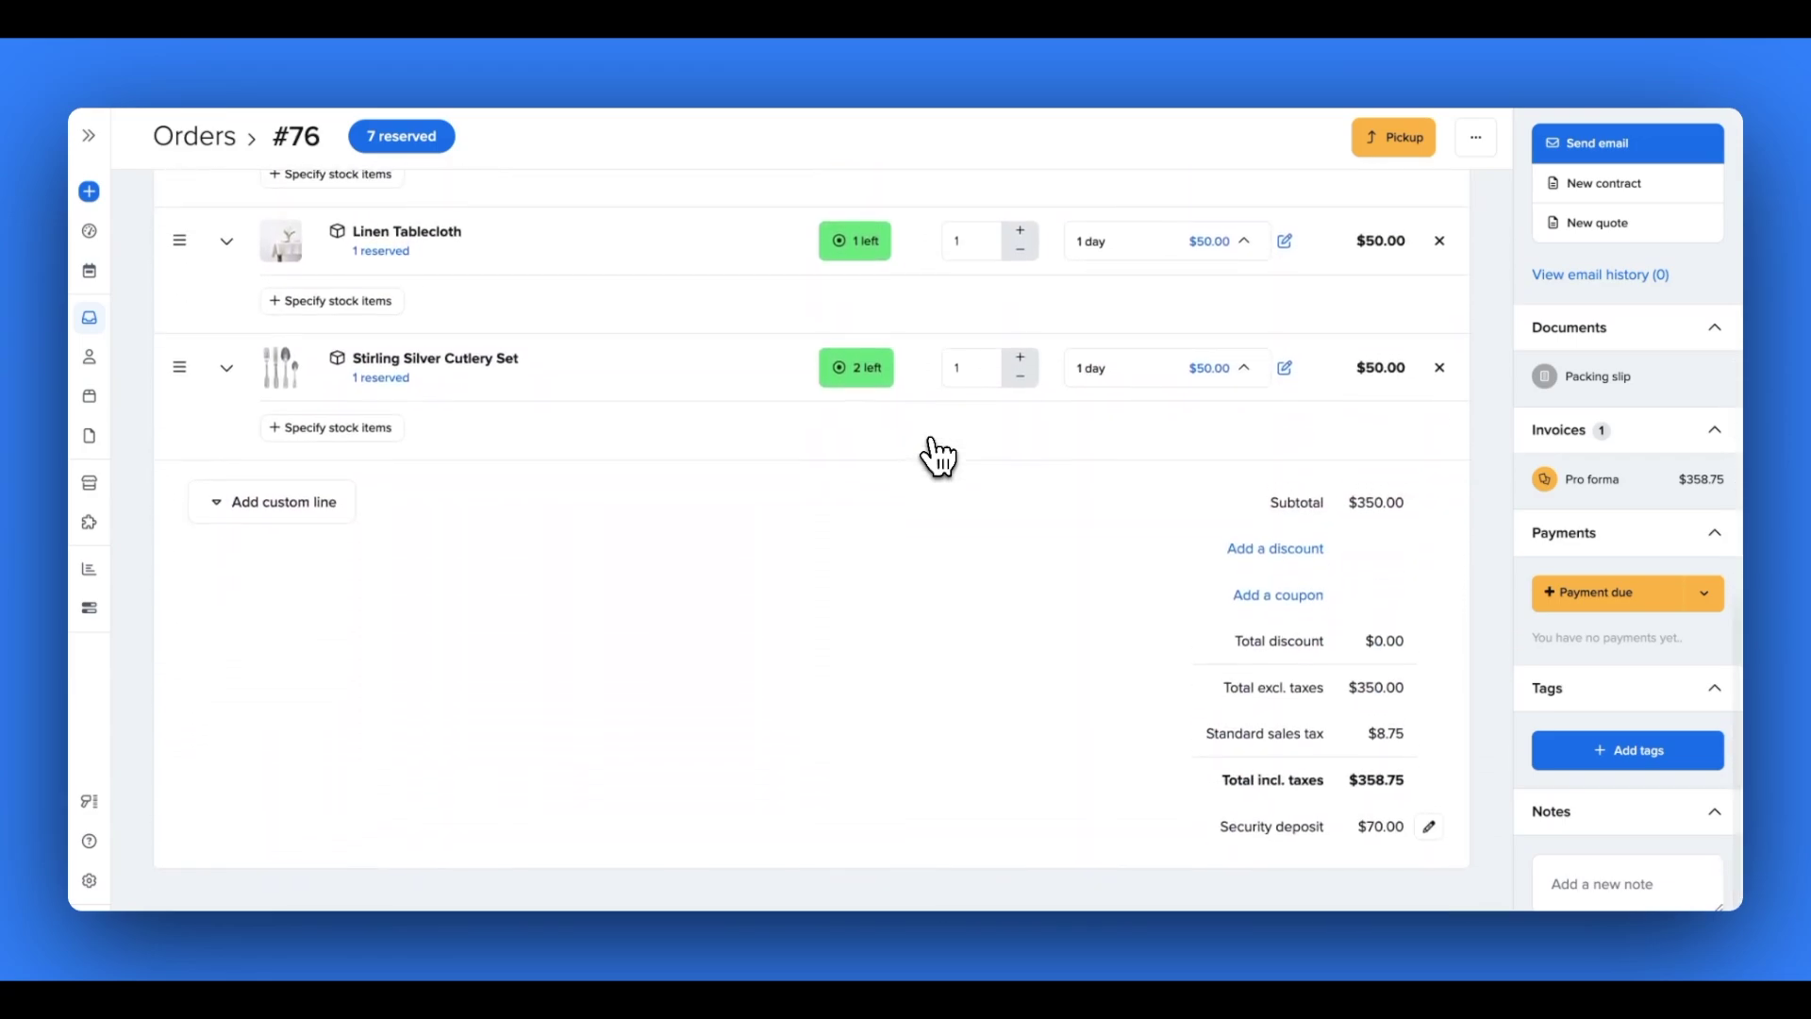
scroll(922, 453, "up", 12)
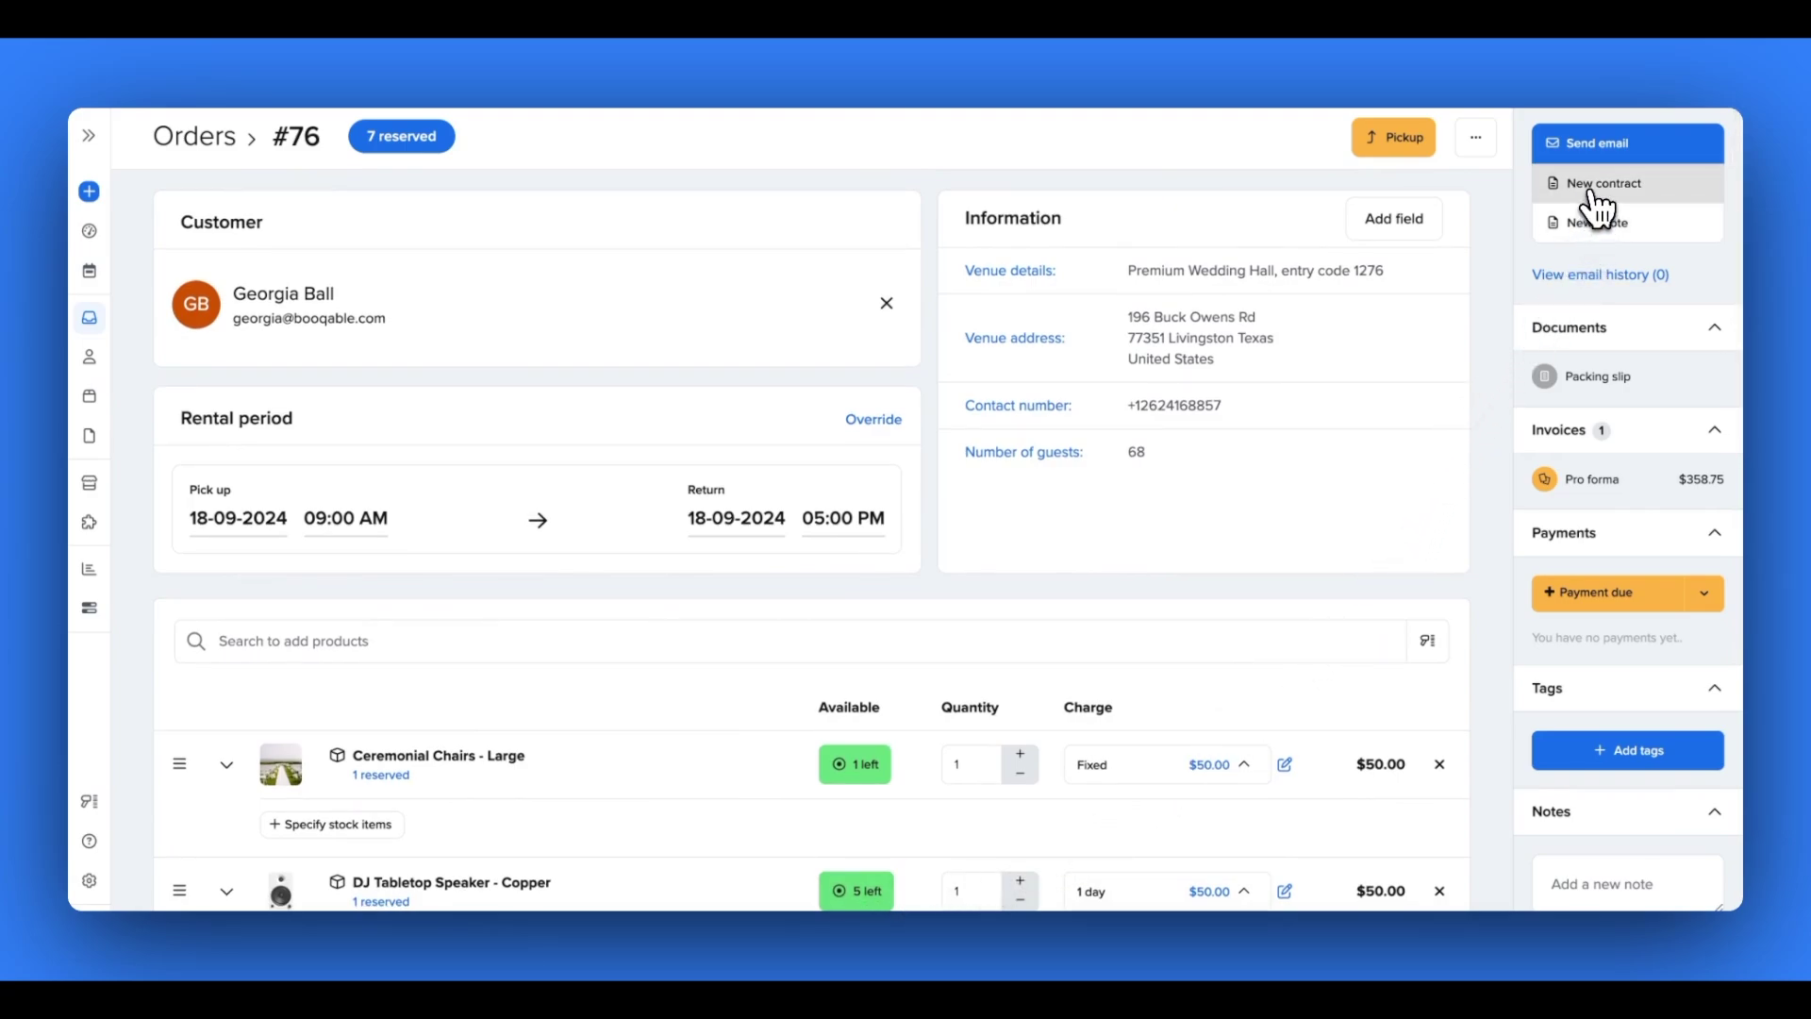
mouse_move(1602, 478)
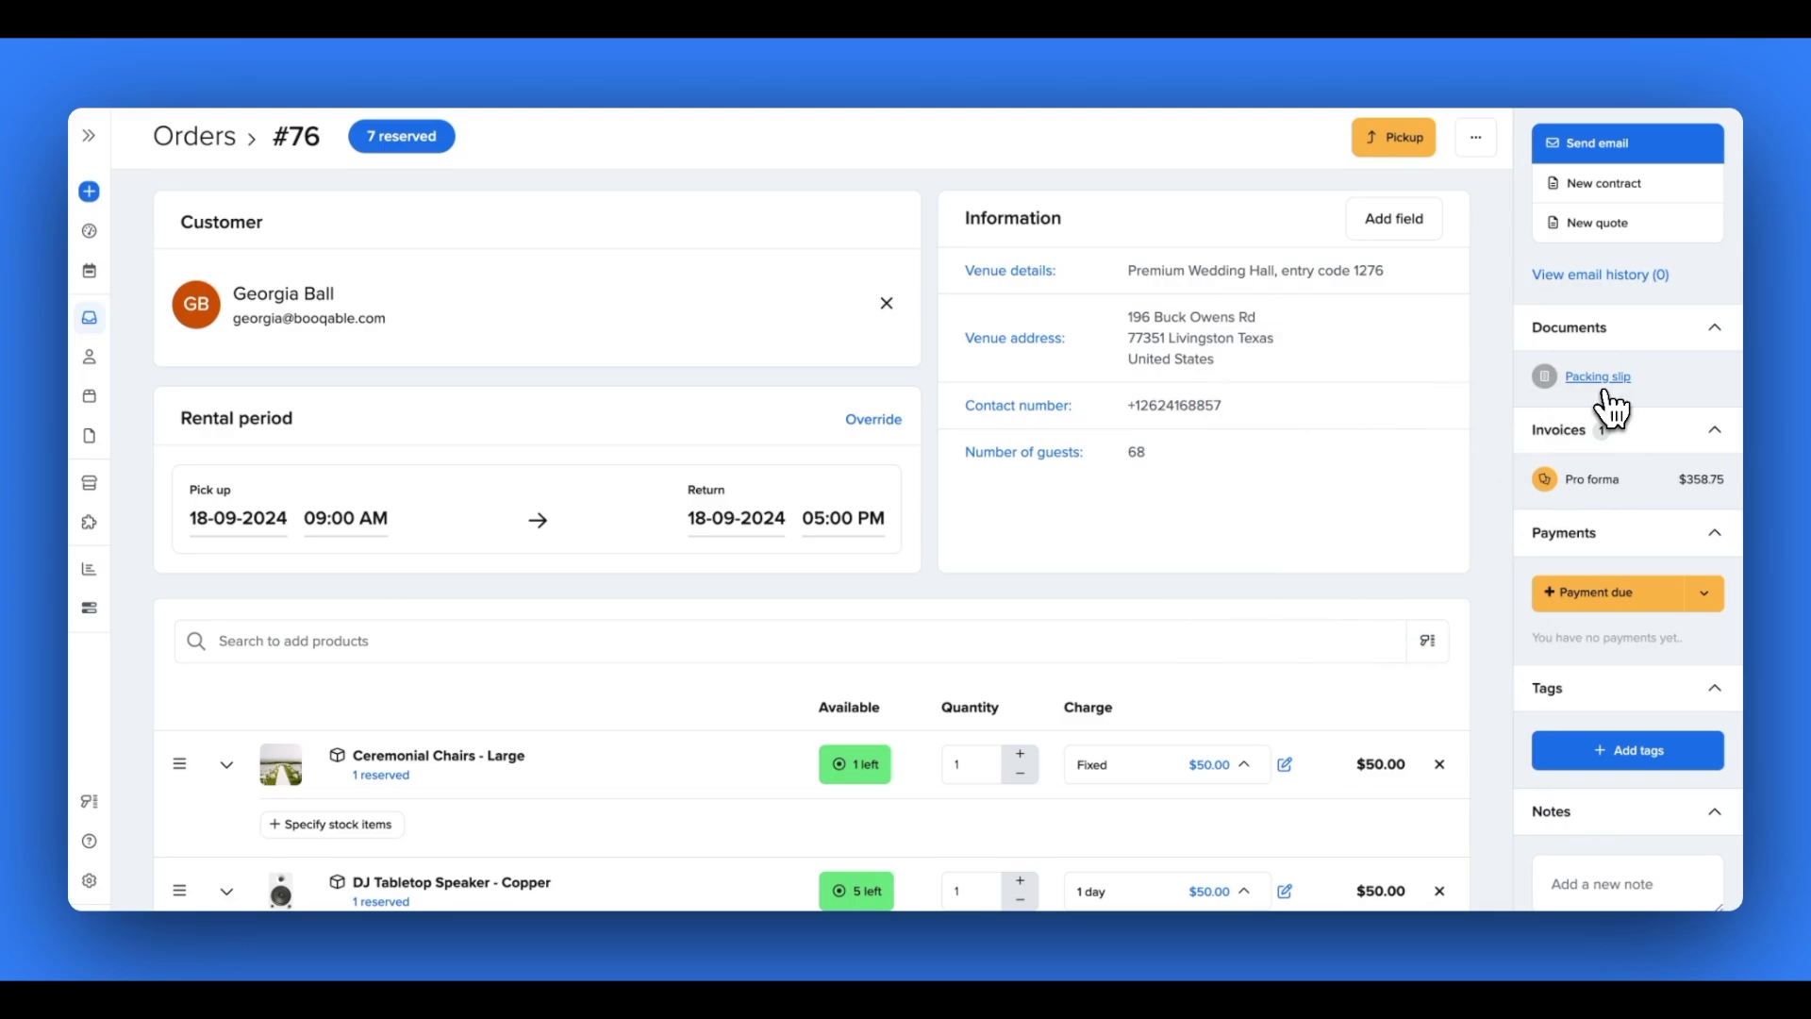
left_click(1681, 236)
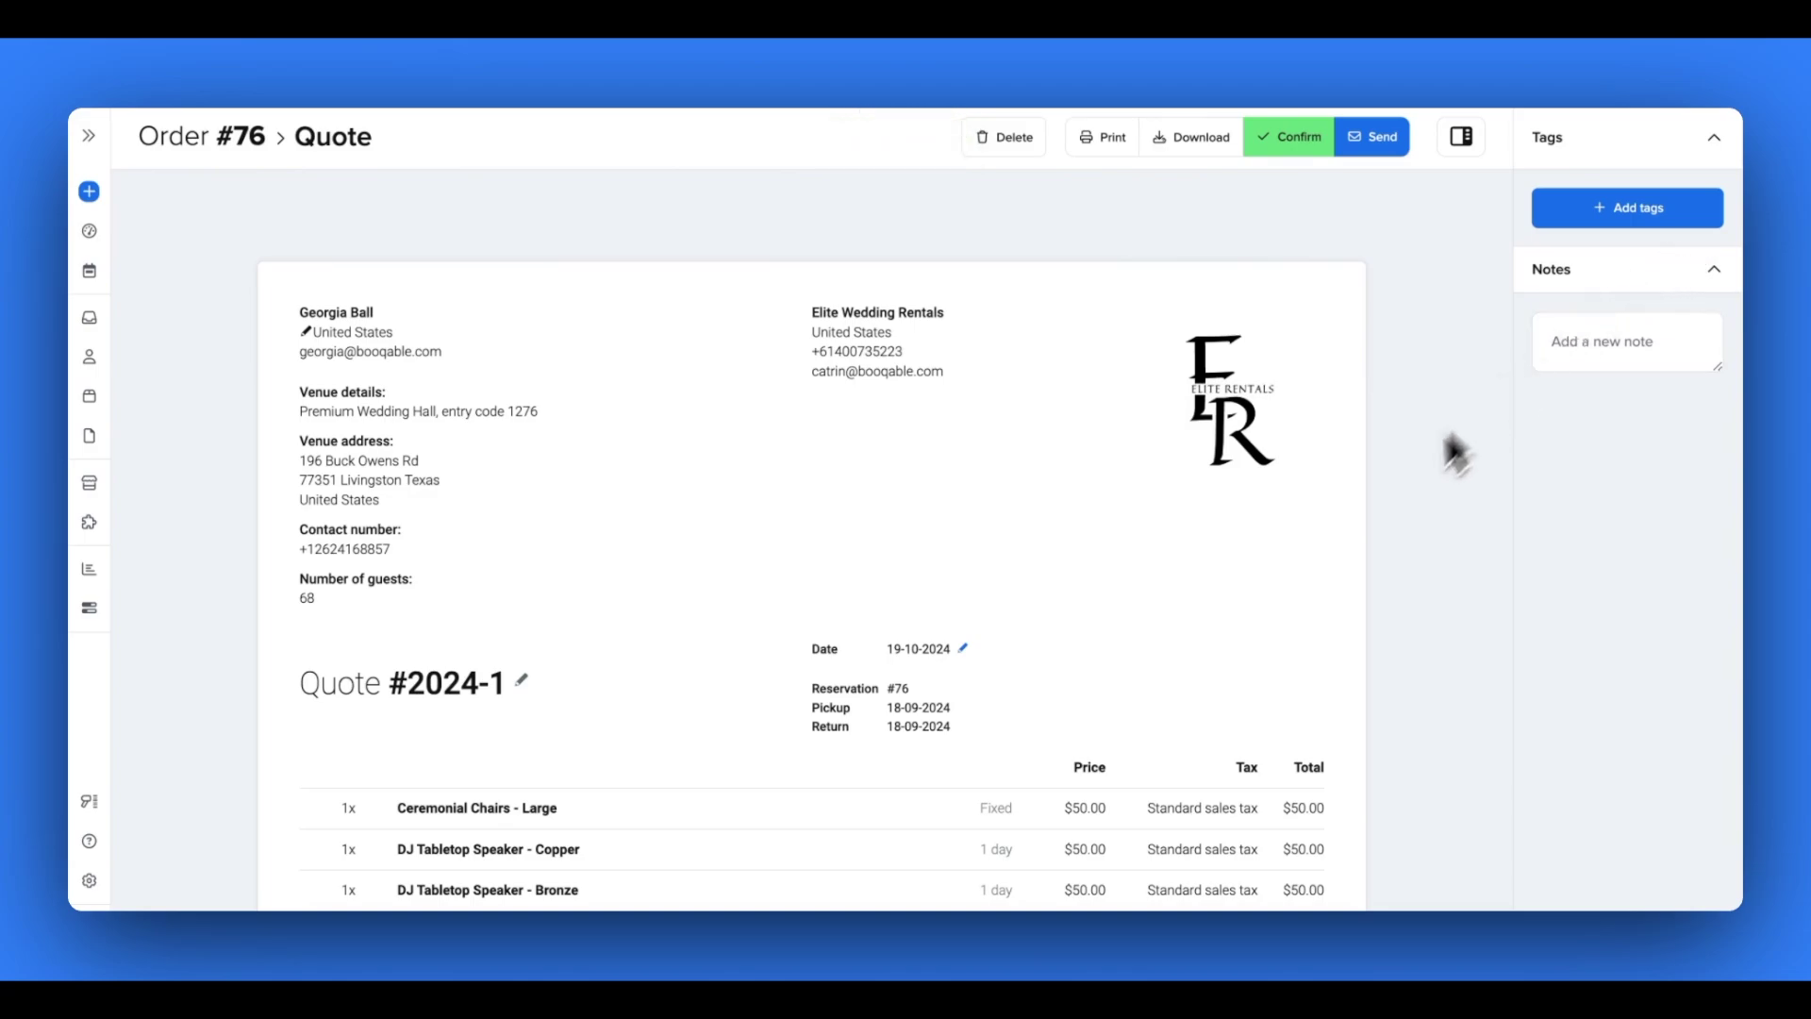
Sign and confirm quote #2024-1 with a drawn signature
scroll(1307, 584, "down", 5)
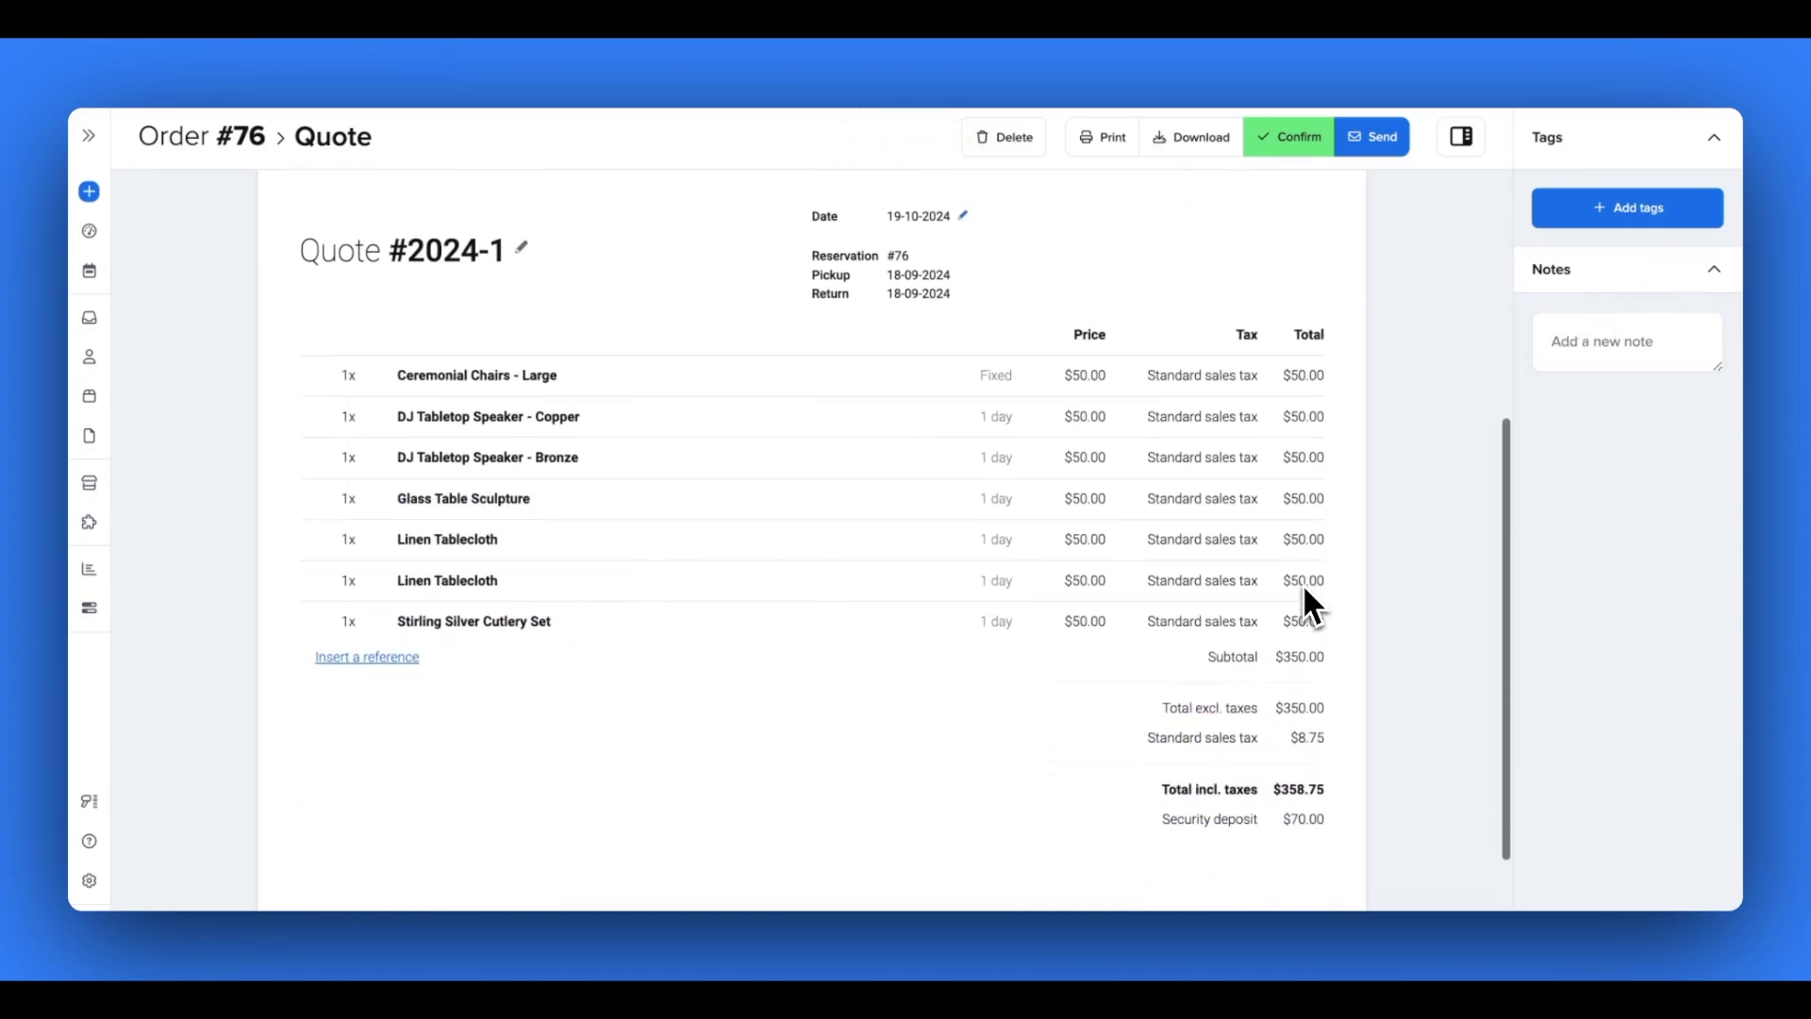
scroll(1306, 589, "up", 5)
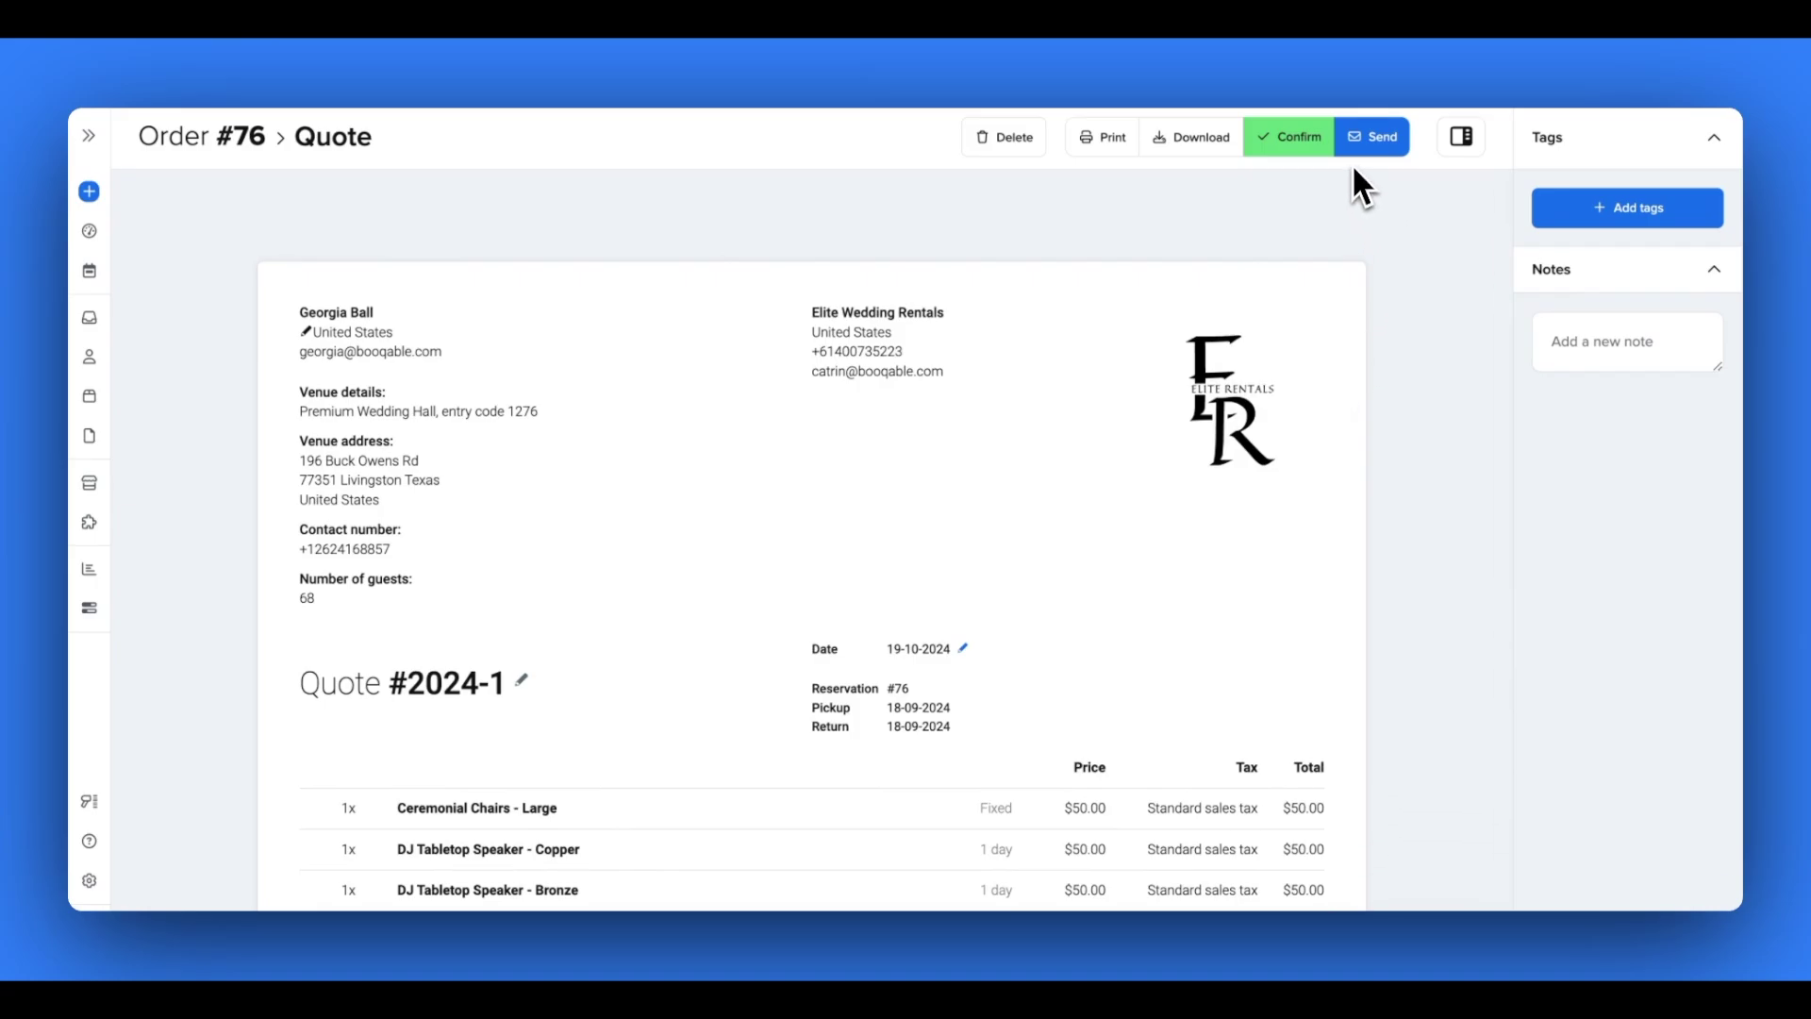
left_click(1292, 147)
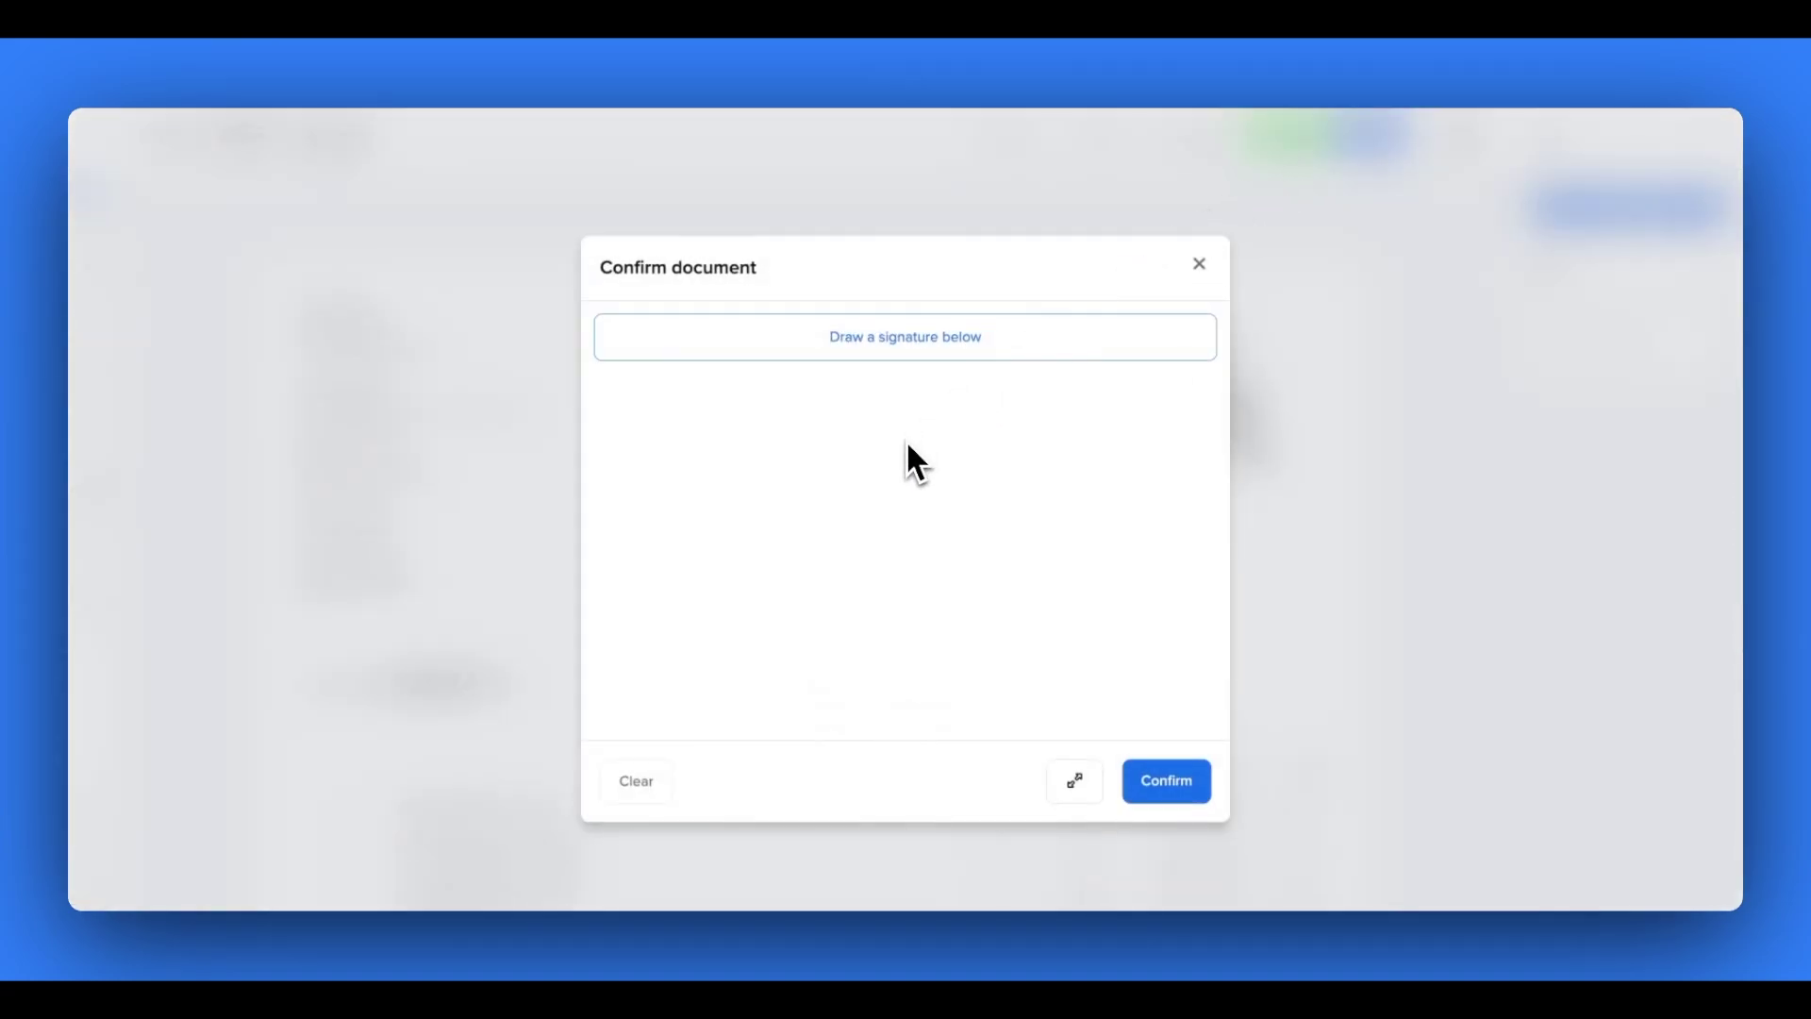
mouse_move(892, 442)
left_mouse_down()
mouse_move(801, 610)
mouse_move(918, 591)
mouse_move(1004, 500)
left_mouse_up()
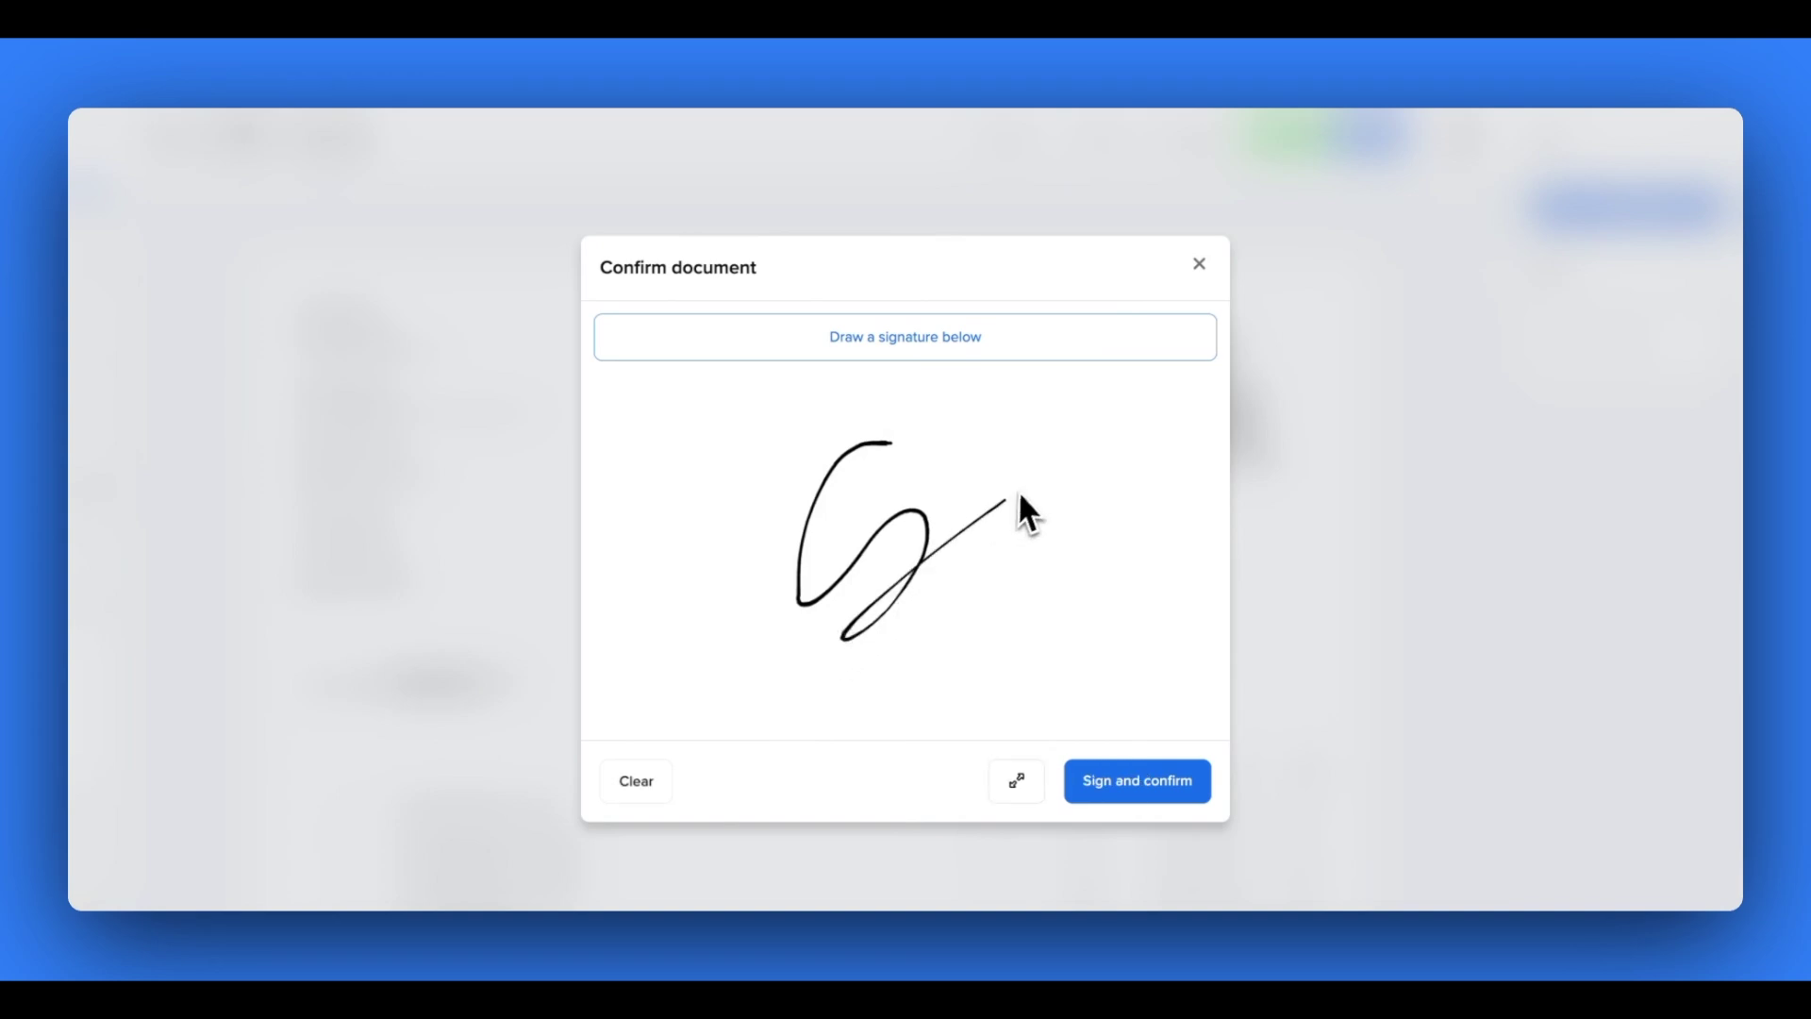
left_click(1098, 797)
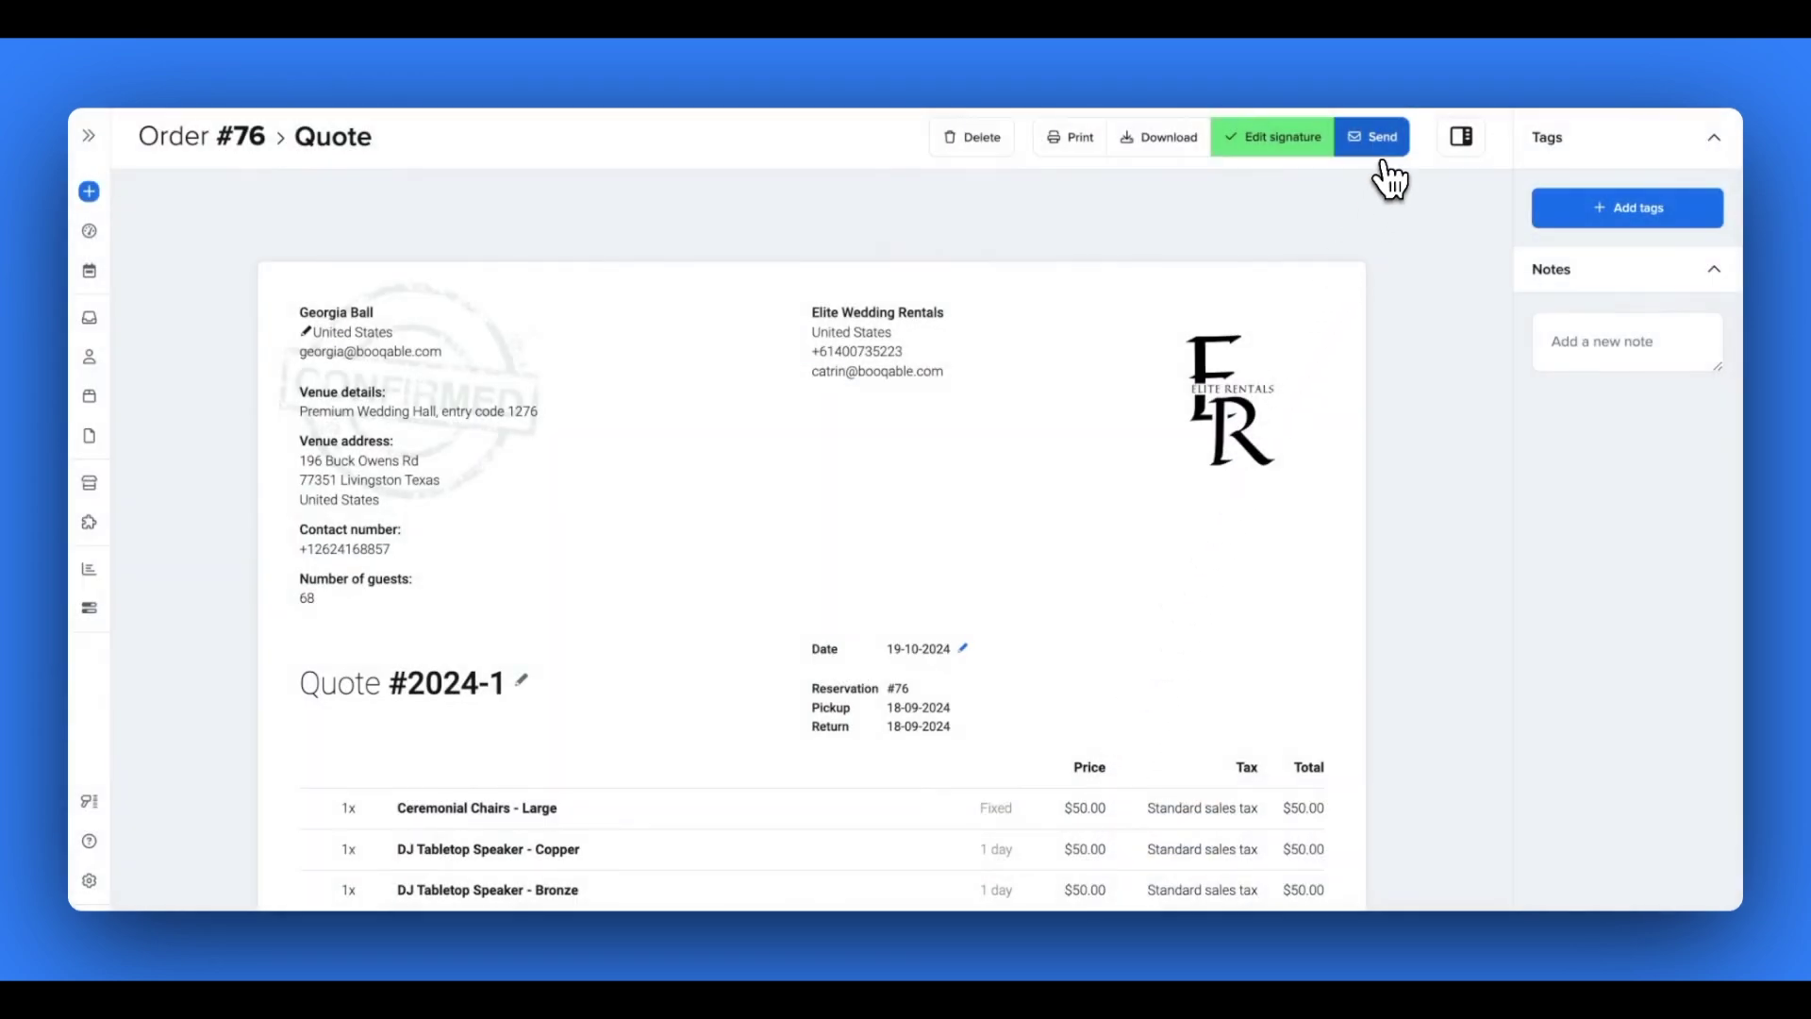
Email quote #2024-1 to the customer using the 'Send quote' template
left_click(1385, 166)
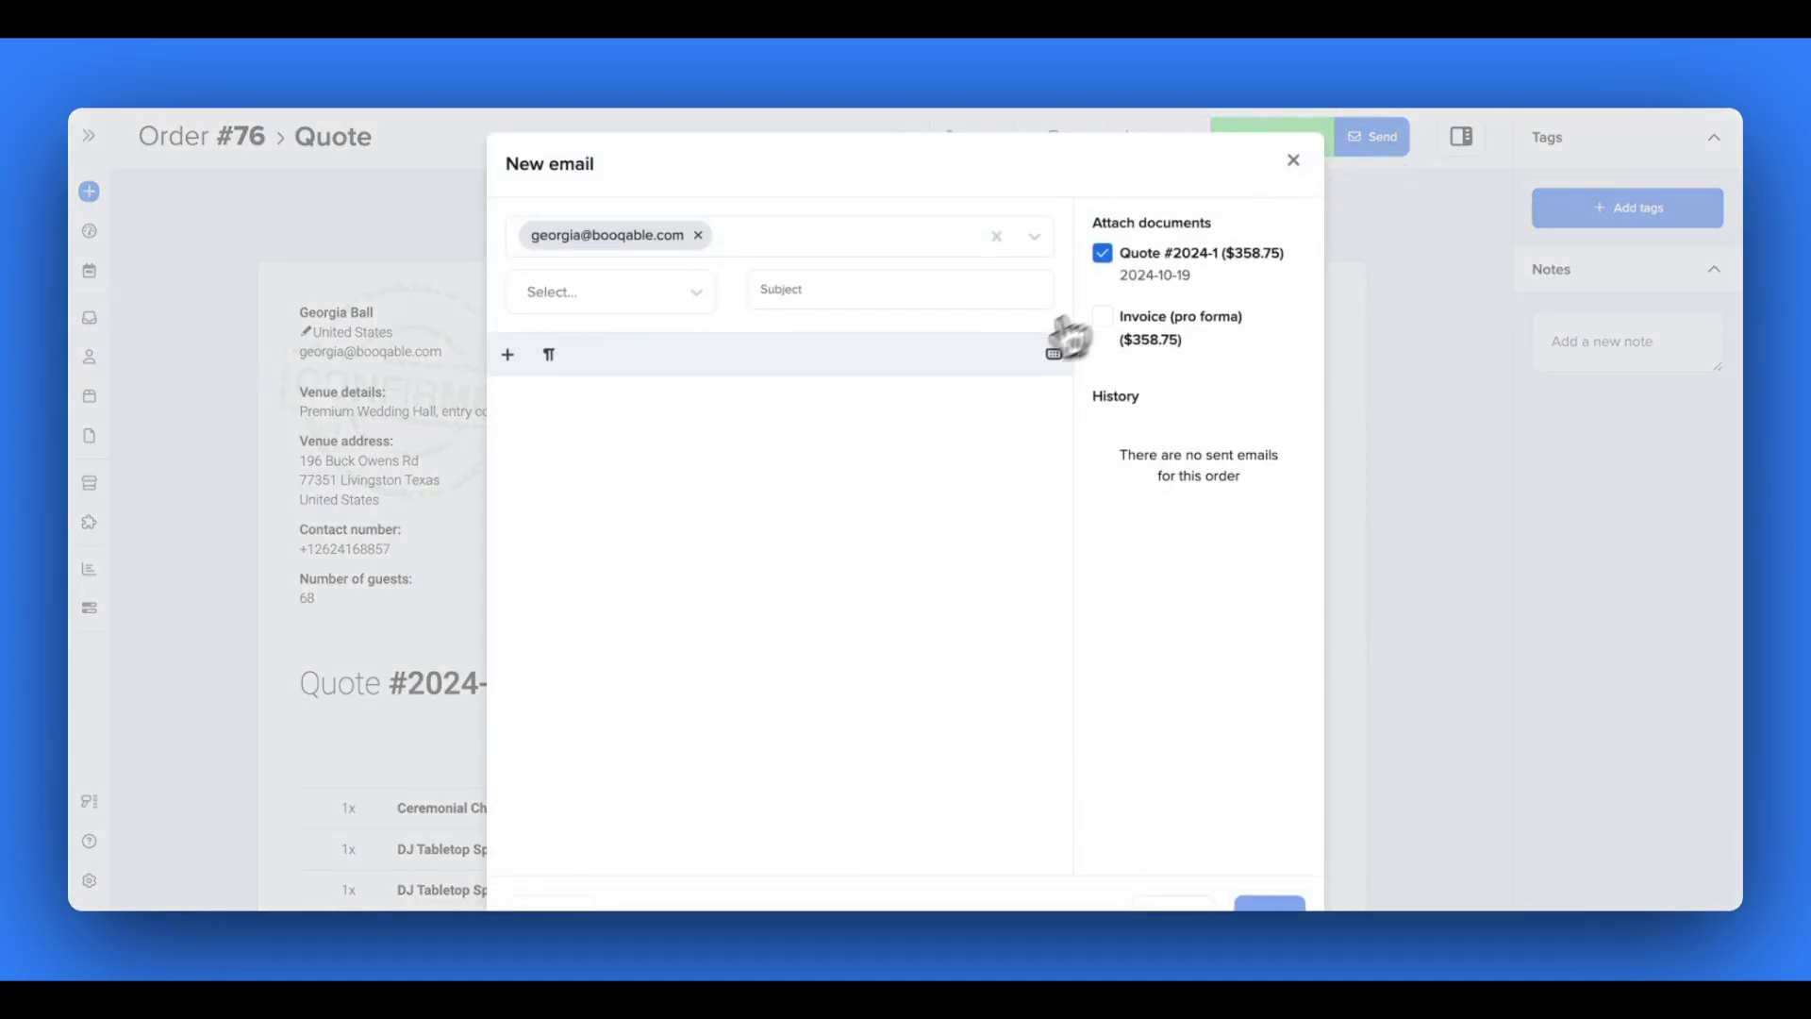
left_click(703, 296)
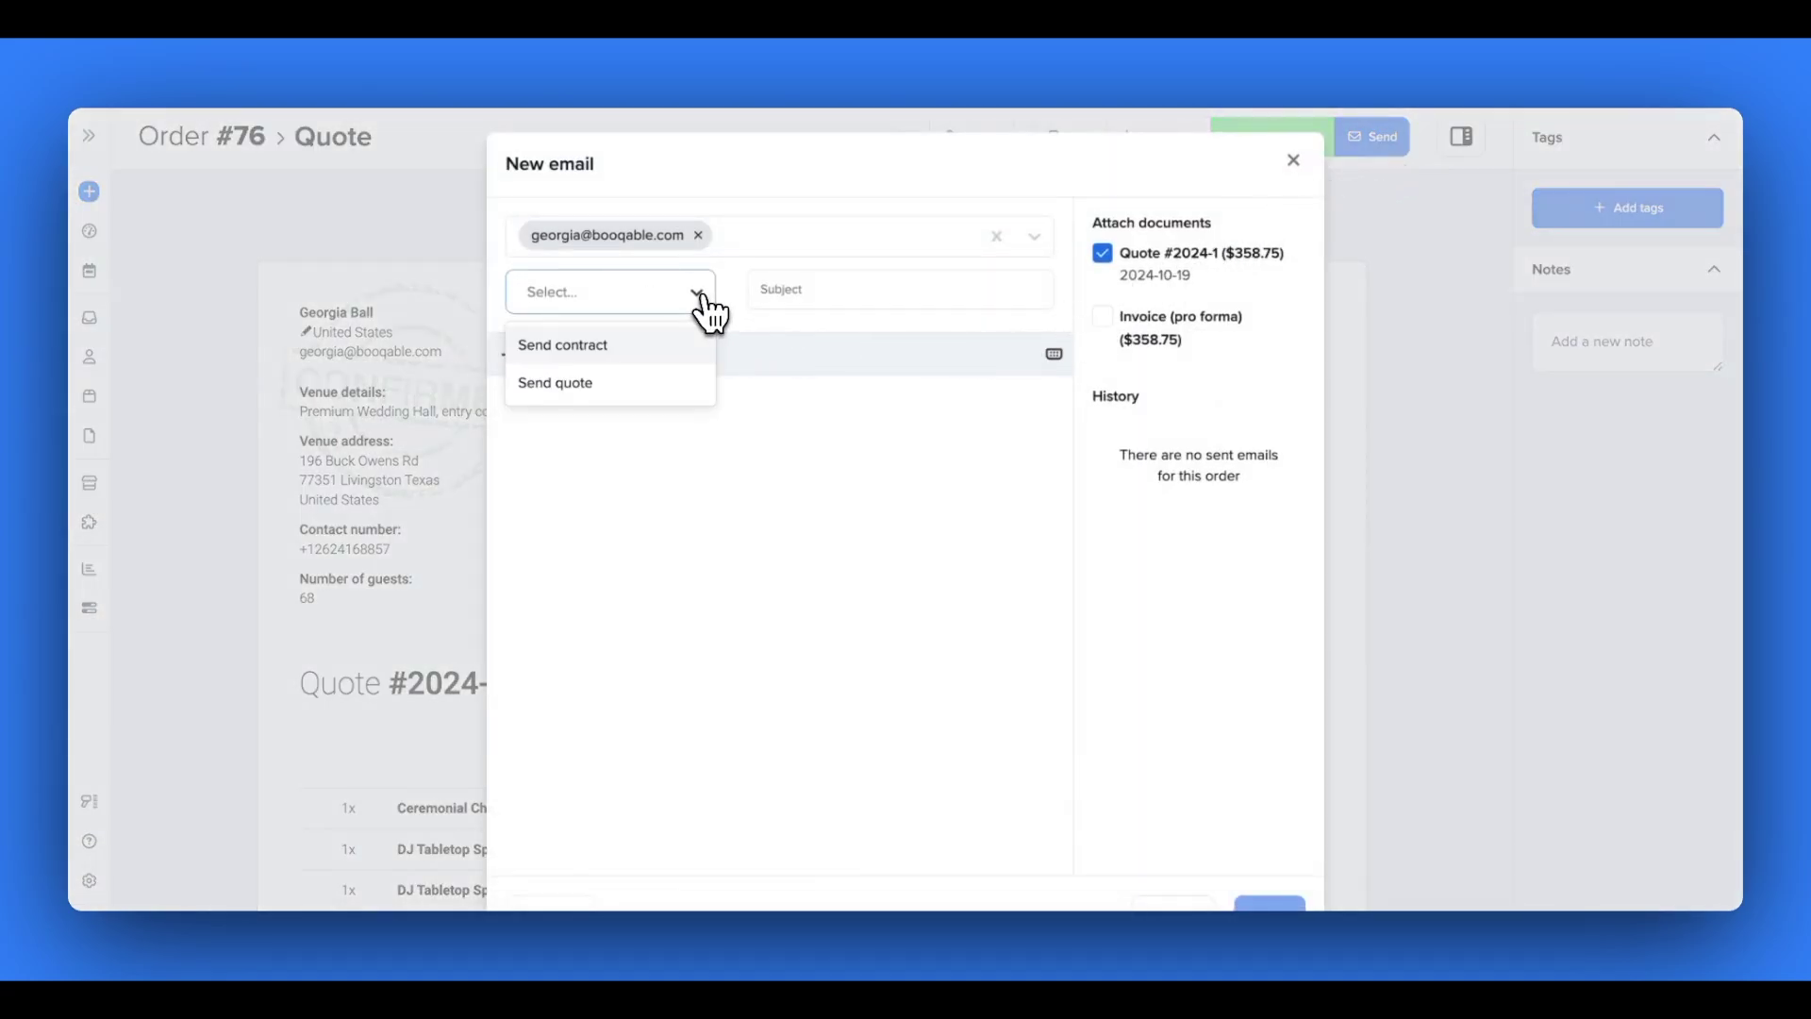
left_click(681, 392)
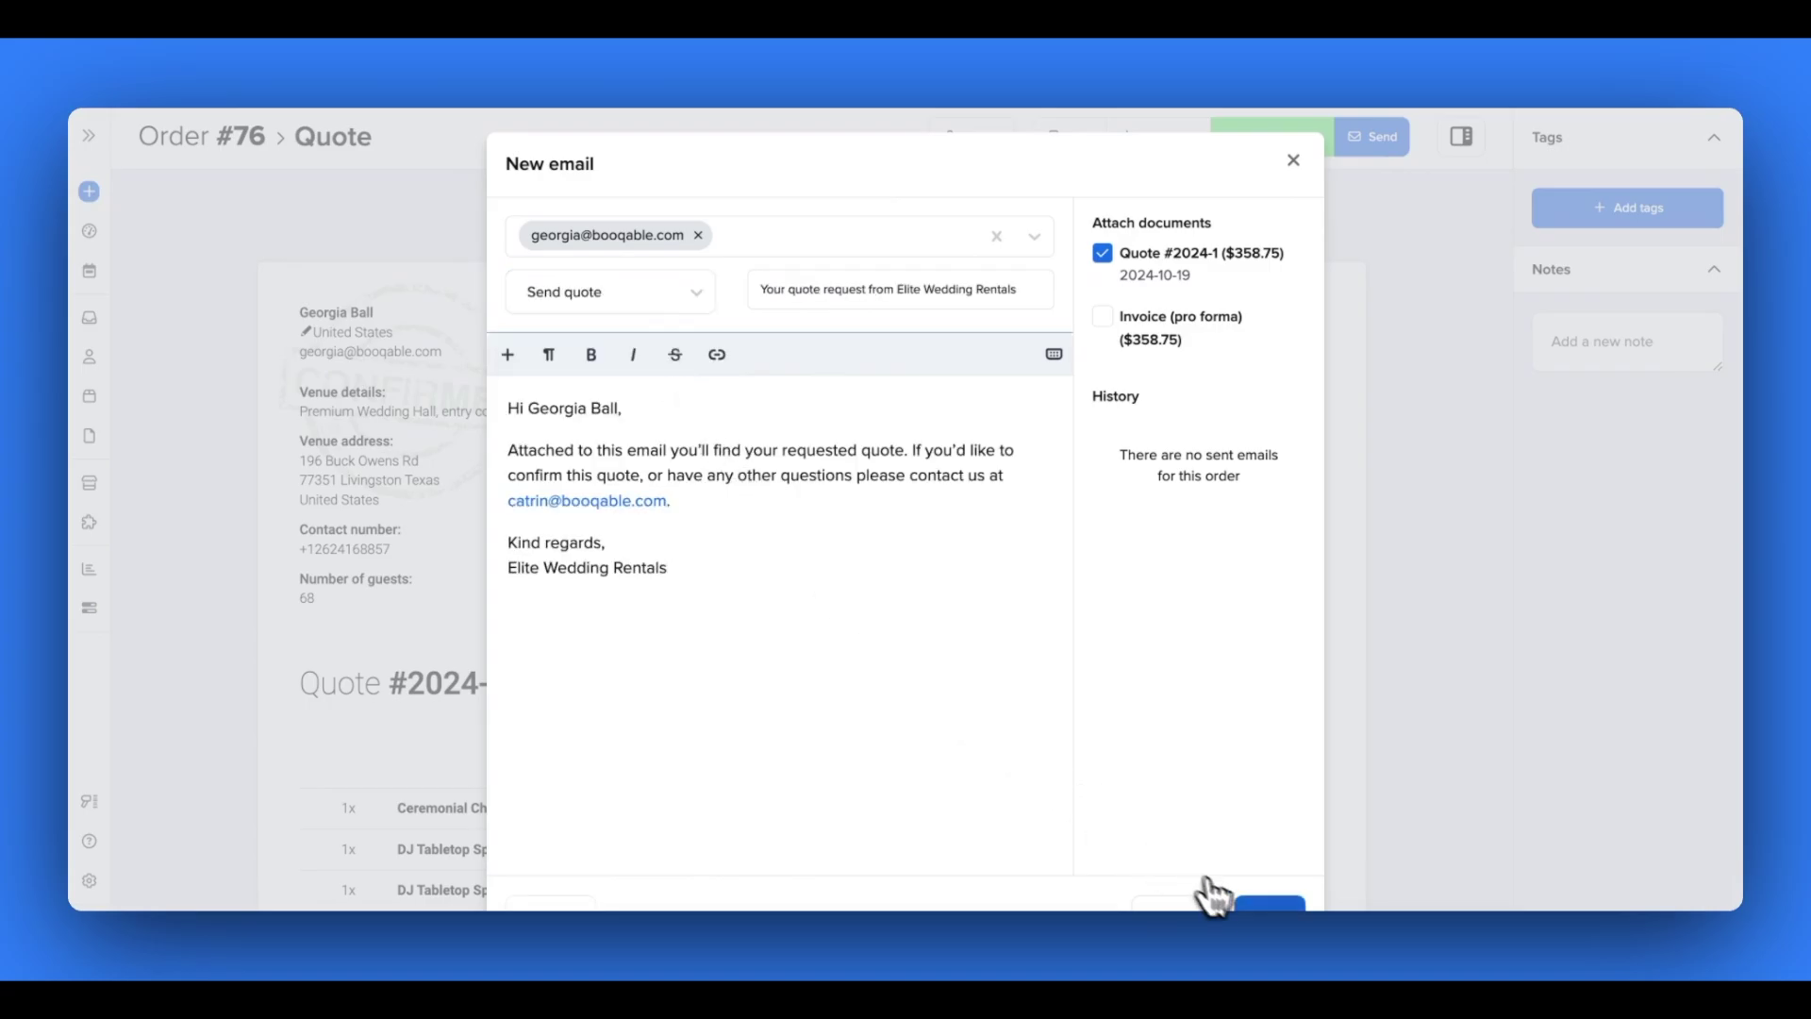
left_click(1265, 905)
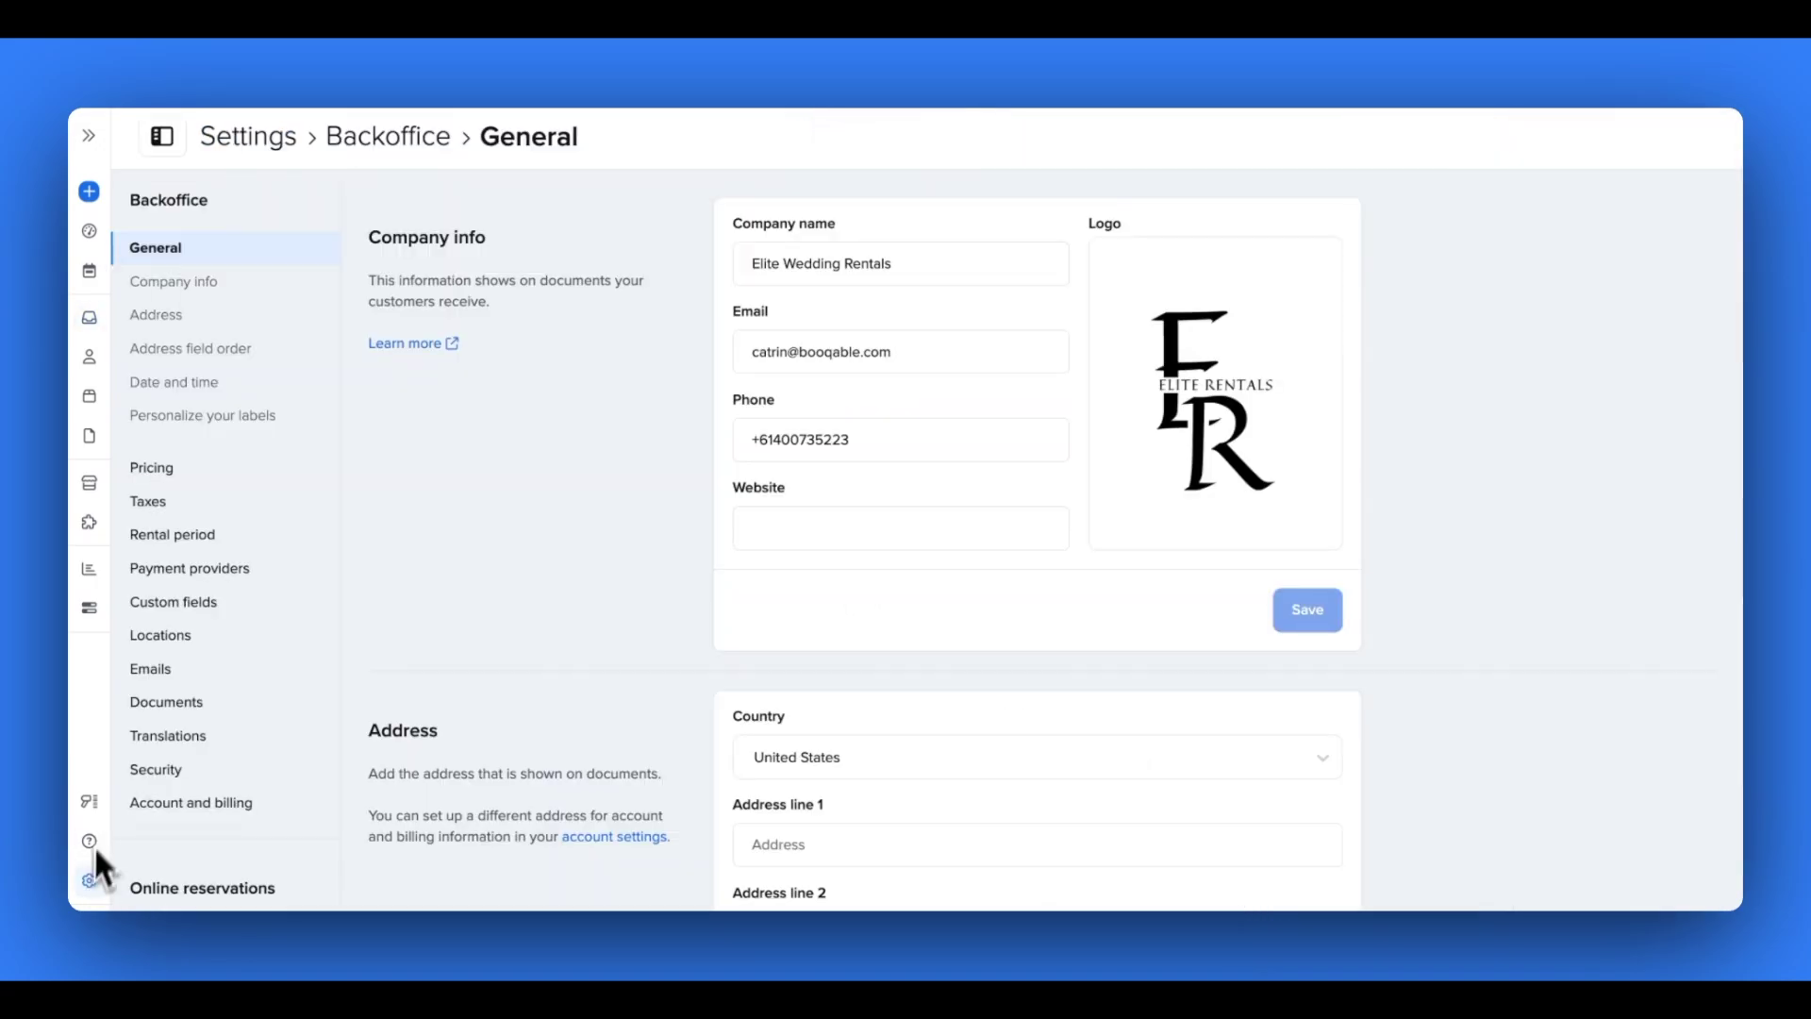
Review the Quotes template in Settings > Documents
left_click(174, 700)
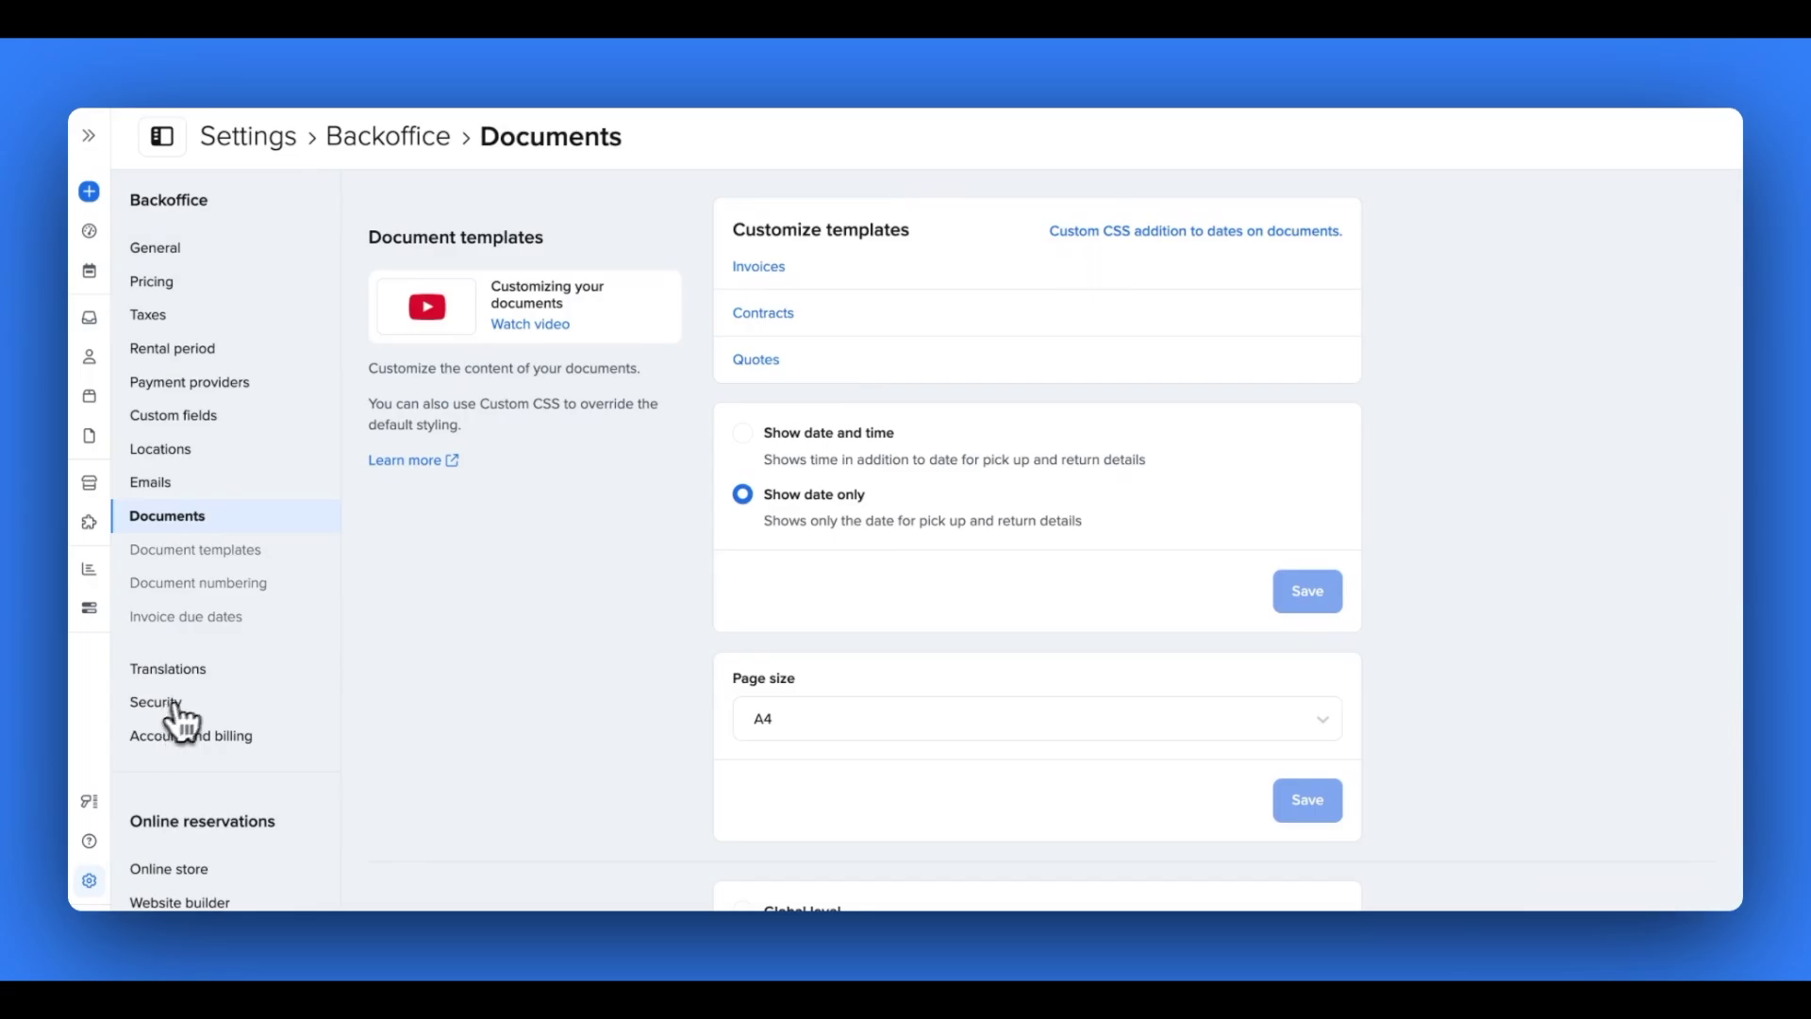
left_click(762, 364)
scroll(722, 528, "down", 3)
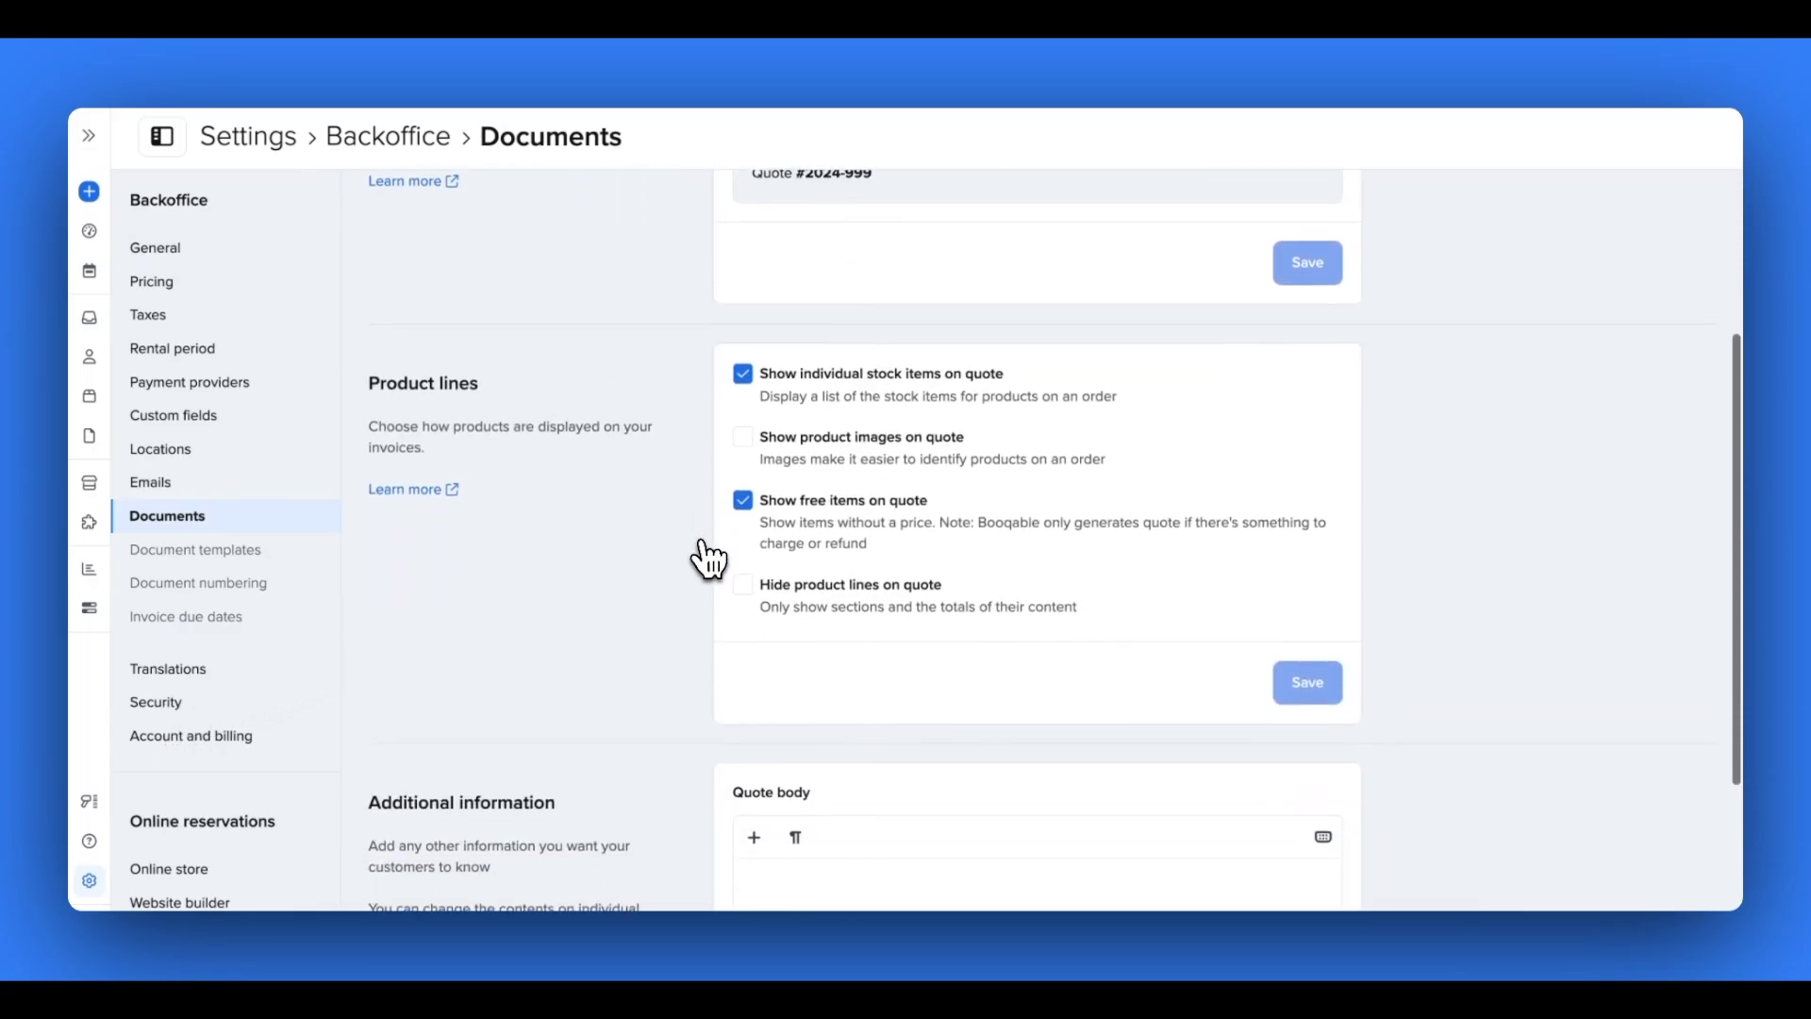
scroll(708, 559, "down", 3)
scroll(708, 559, "up", 5)
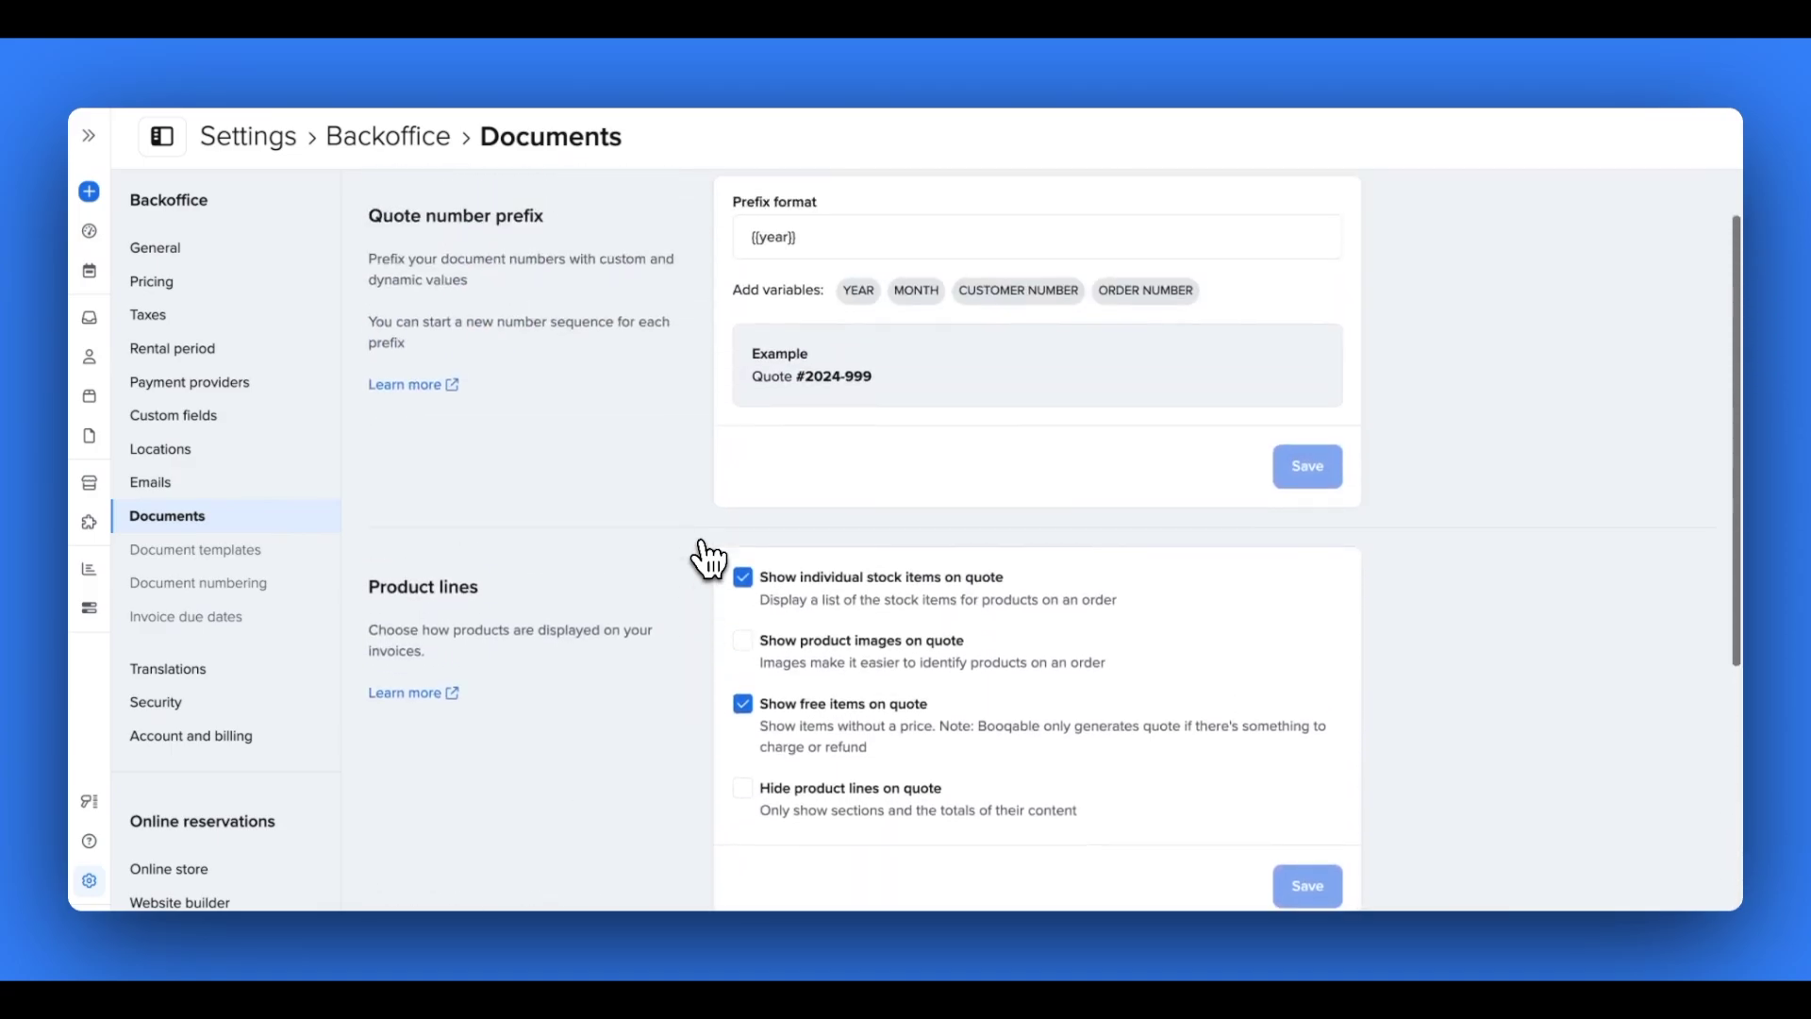
scroll(708, 560, "up", 1)
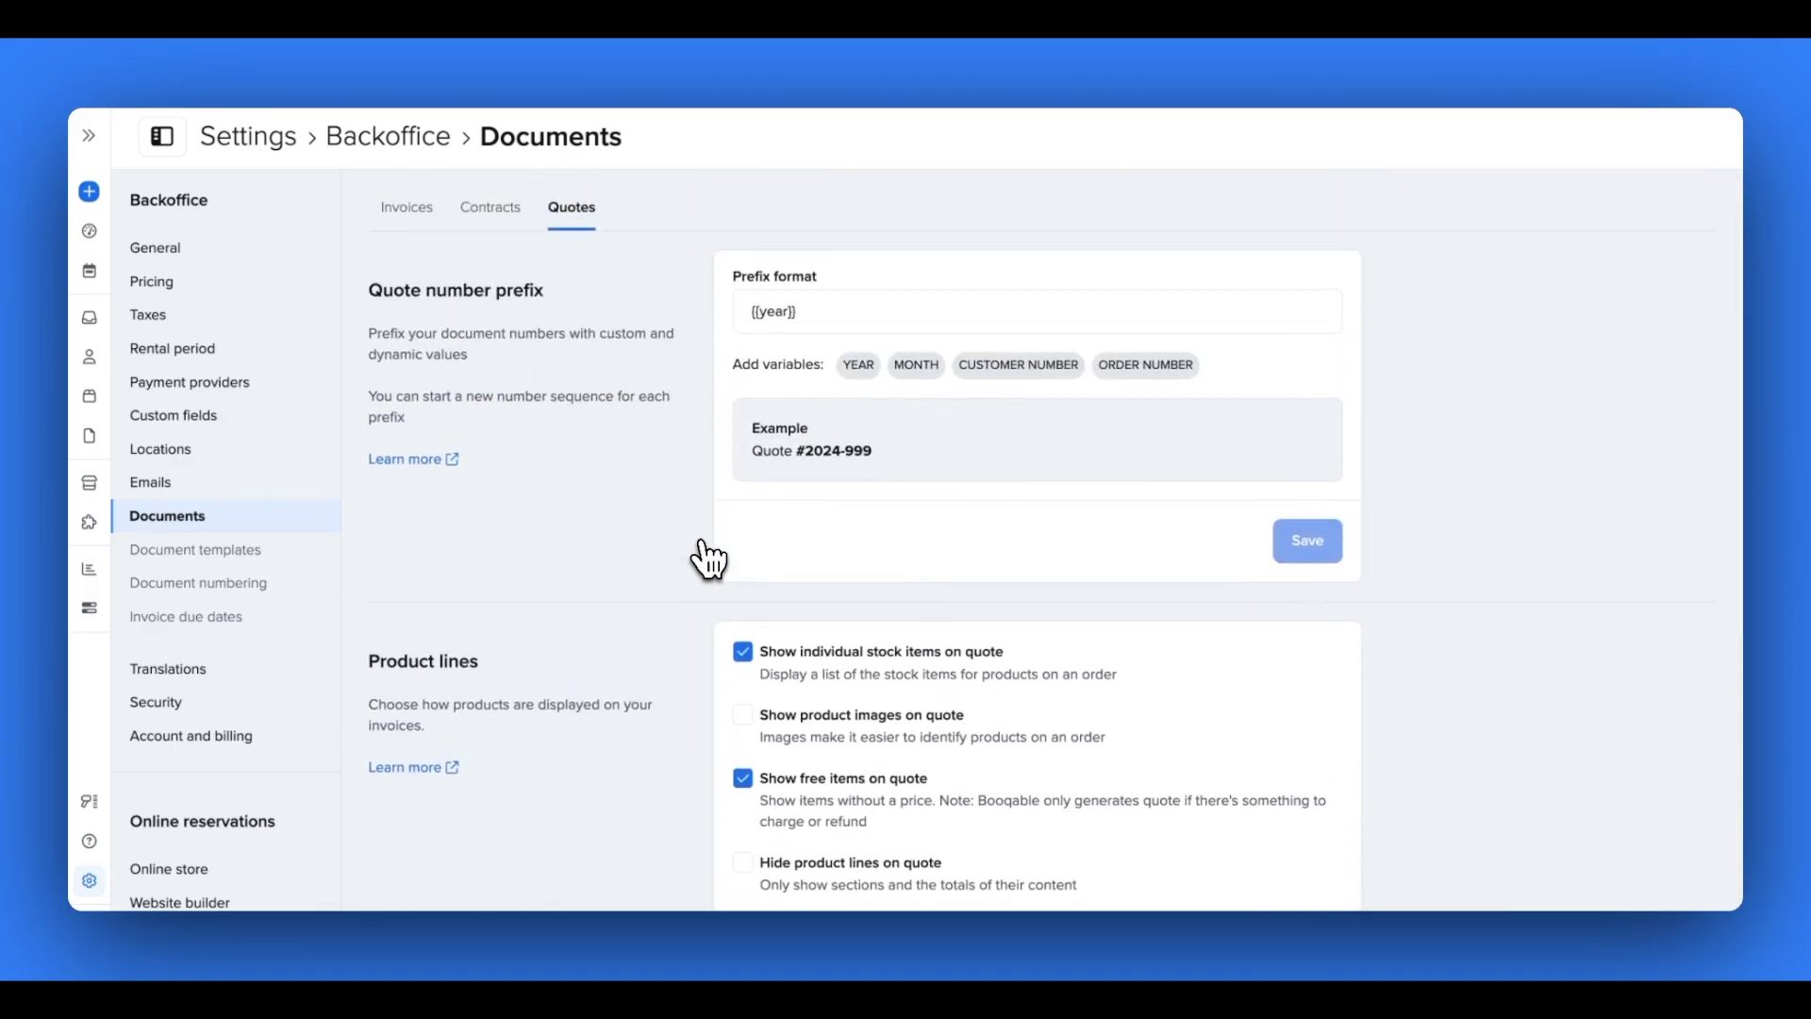
Browse the Invoices, Contracts and Quotes document lists
left_click(90, 439)
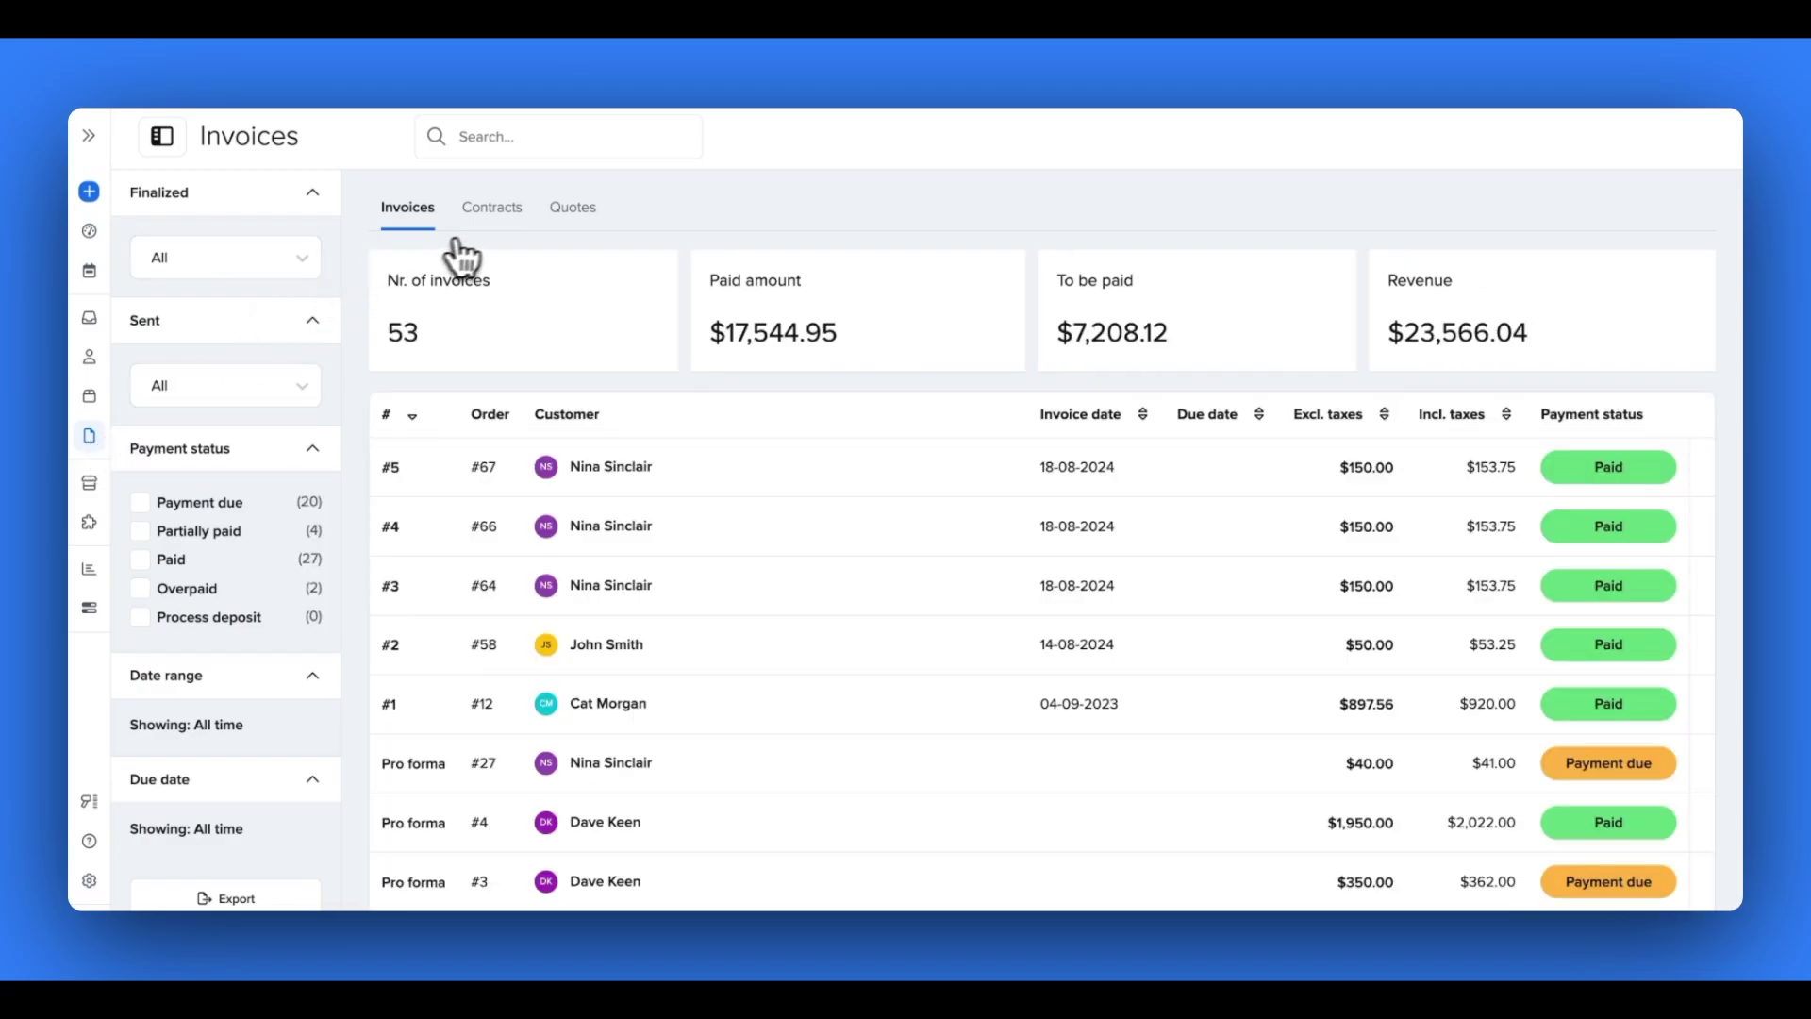
left_click(490, 227)
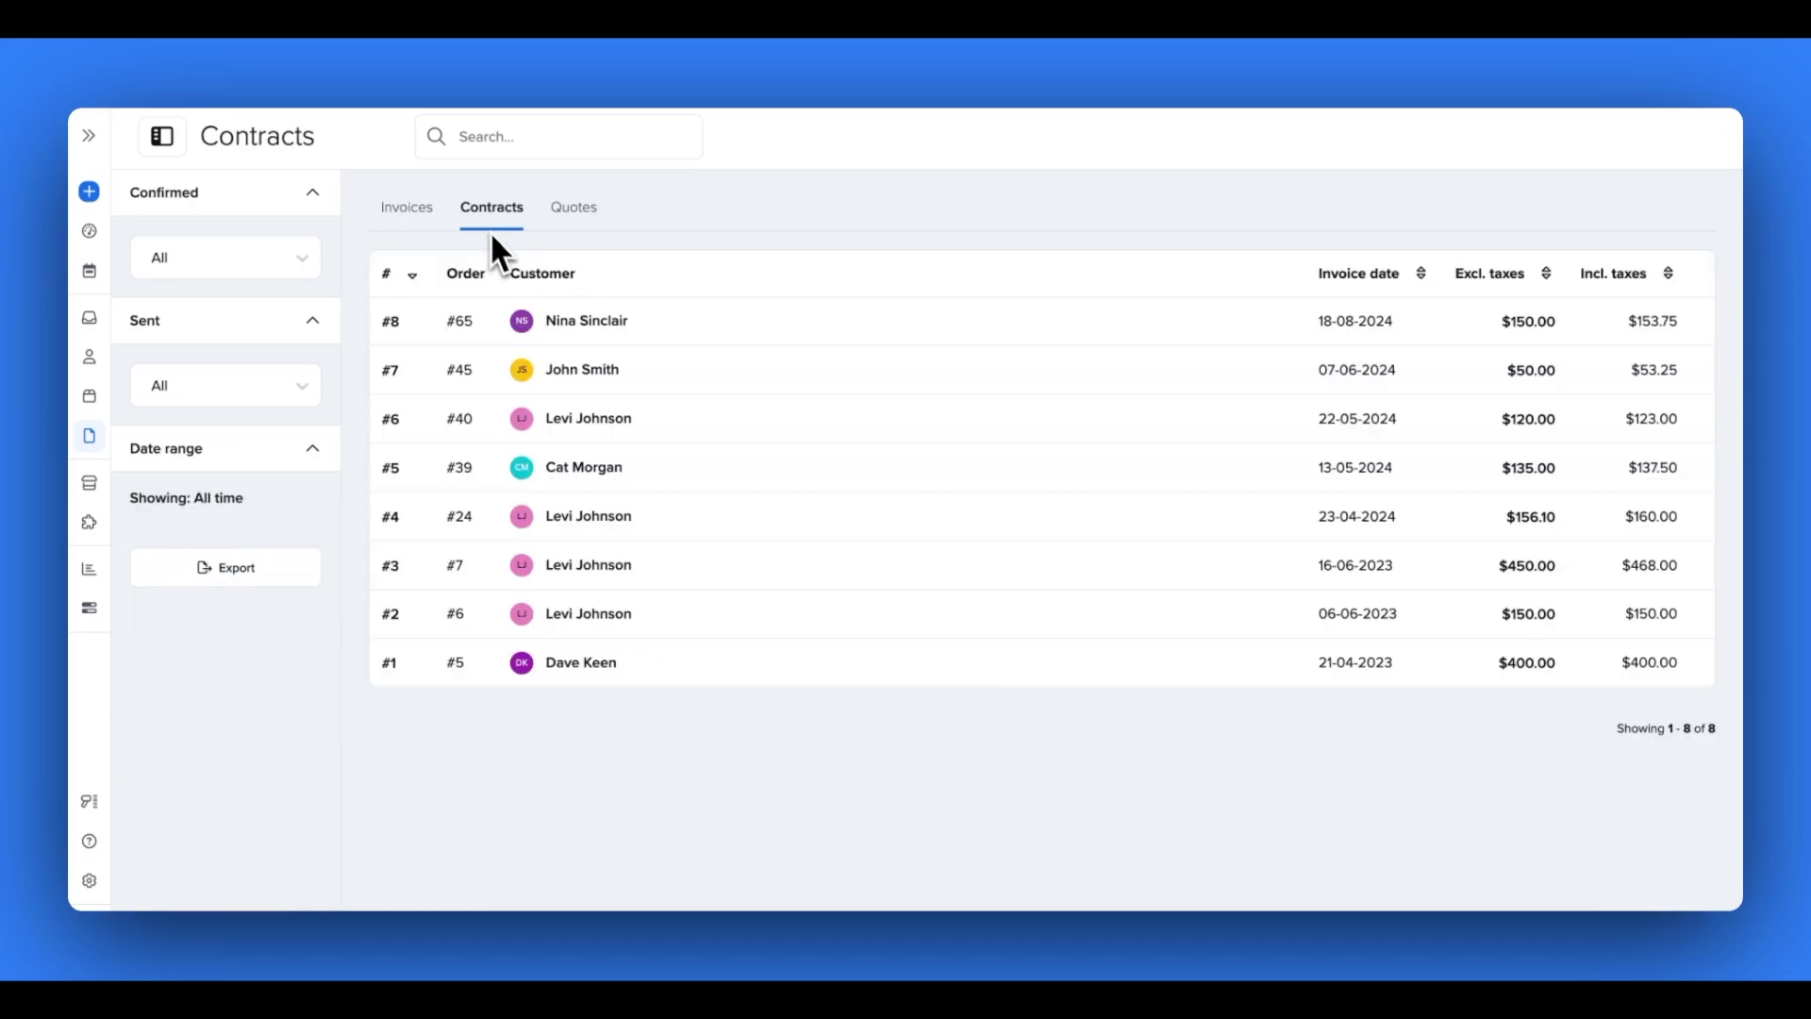
left_click(577, 227)
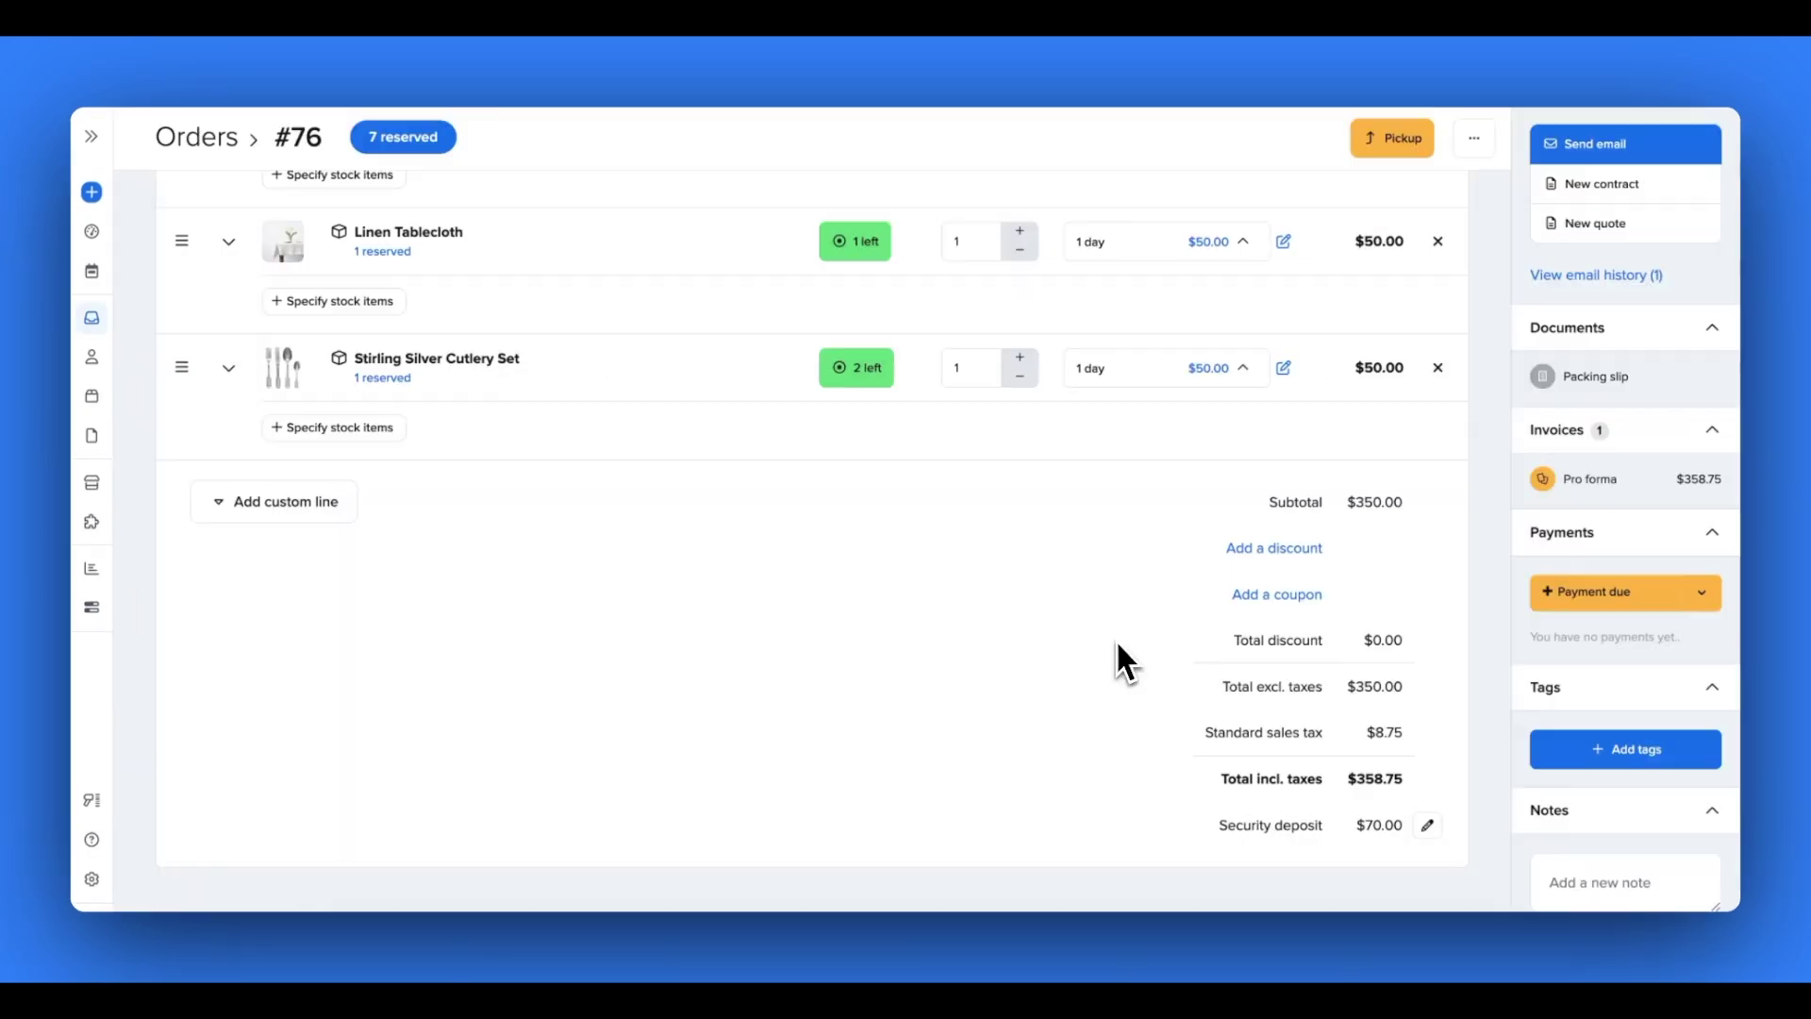
Apply a $20.00 discount to order #76 and create a new quote
left_click(1262, 551)
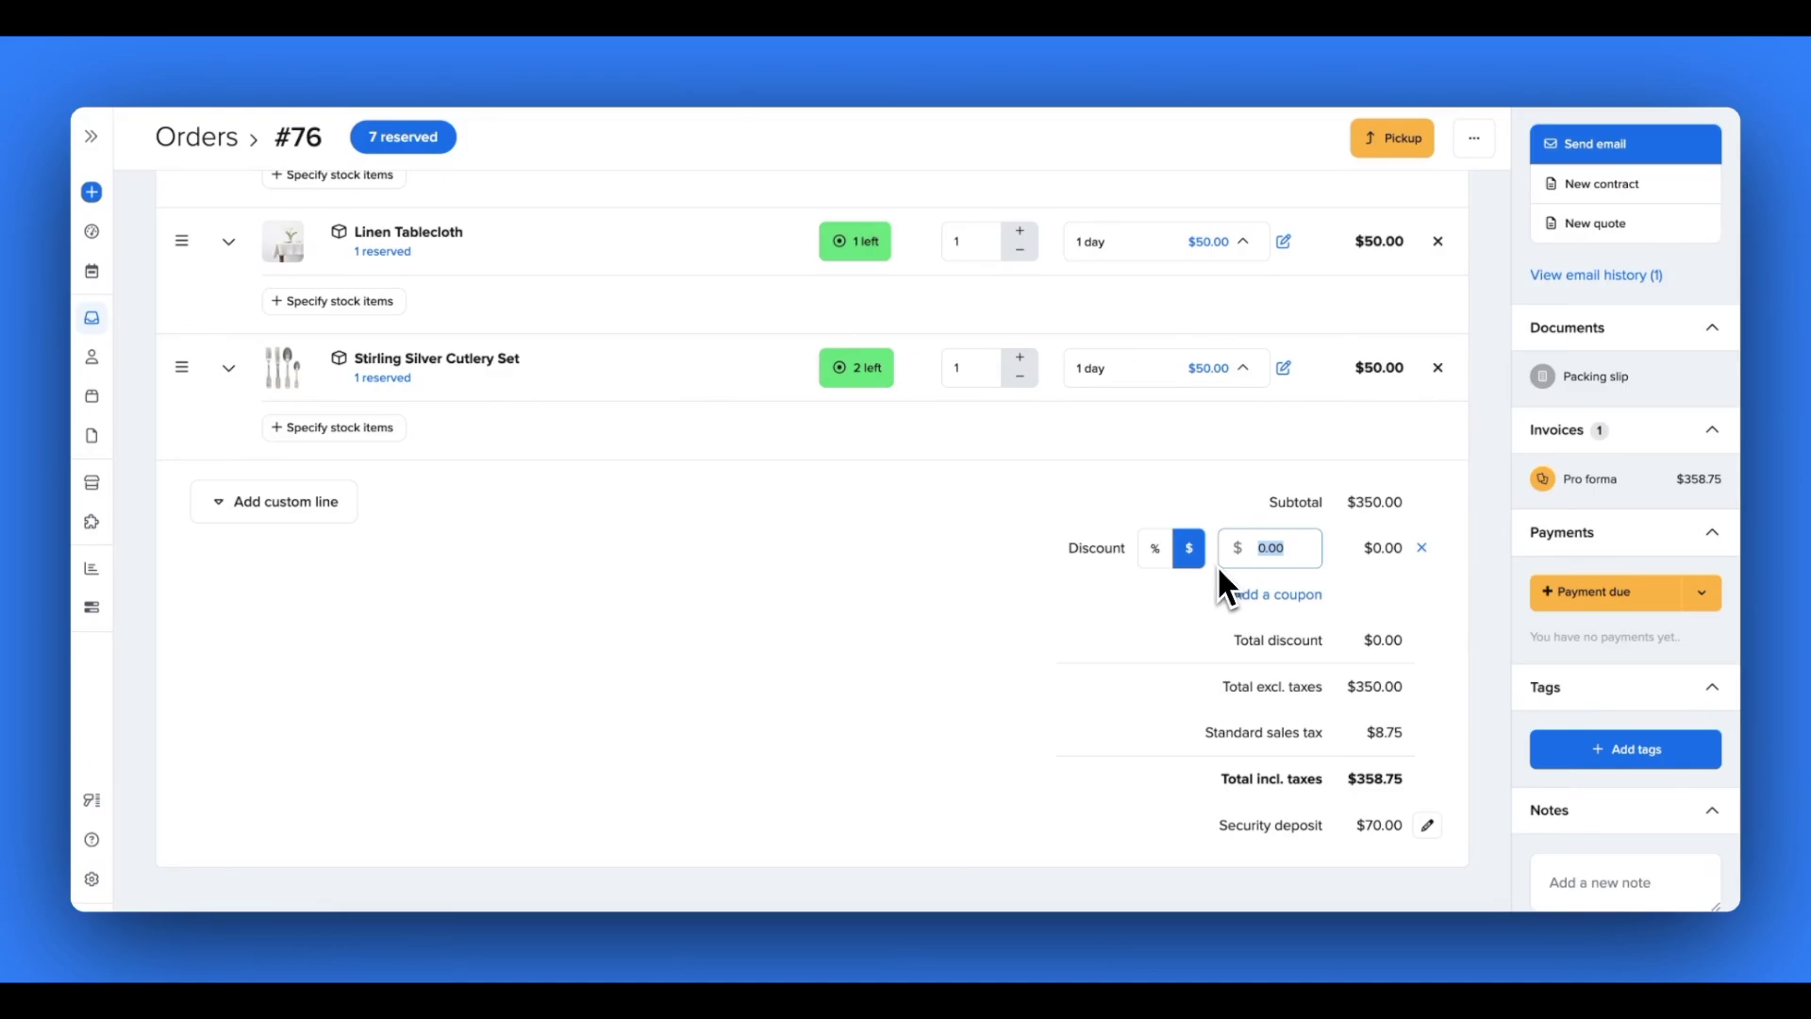
type("20.00")
left_click(1391, 625)
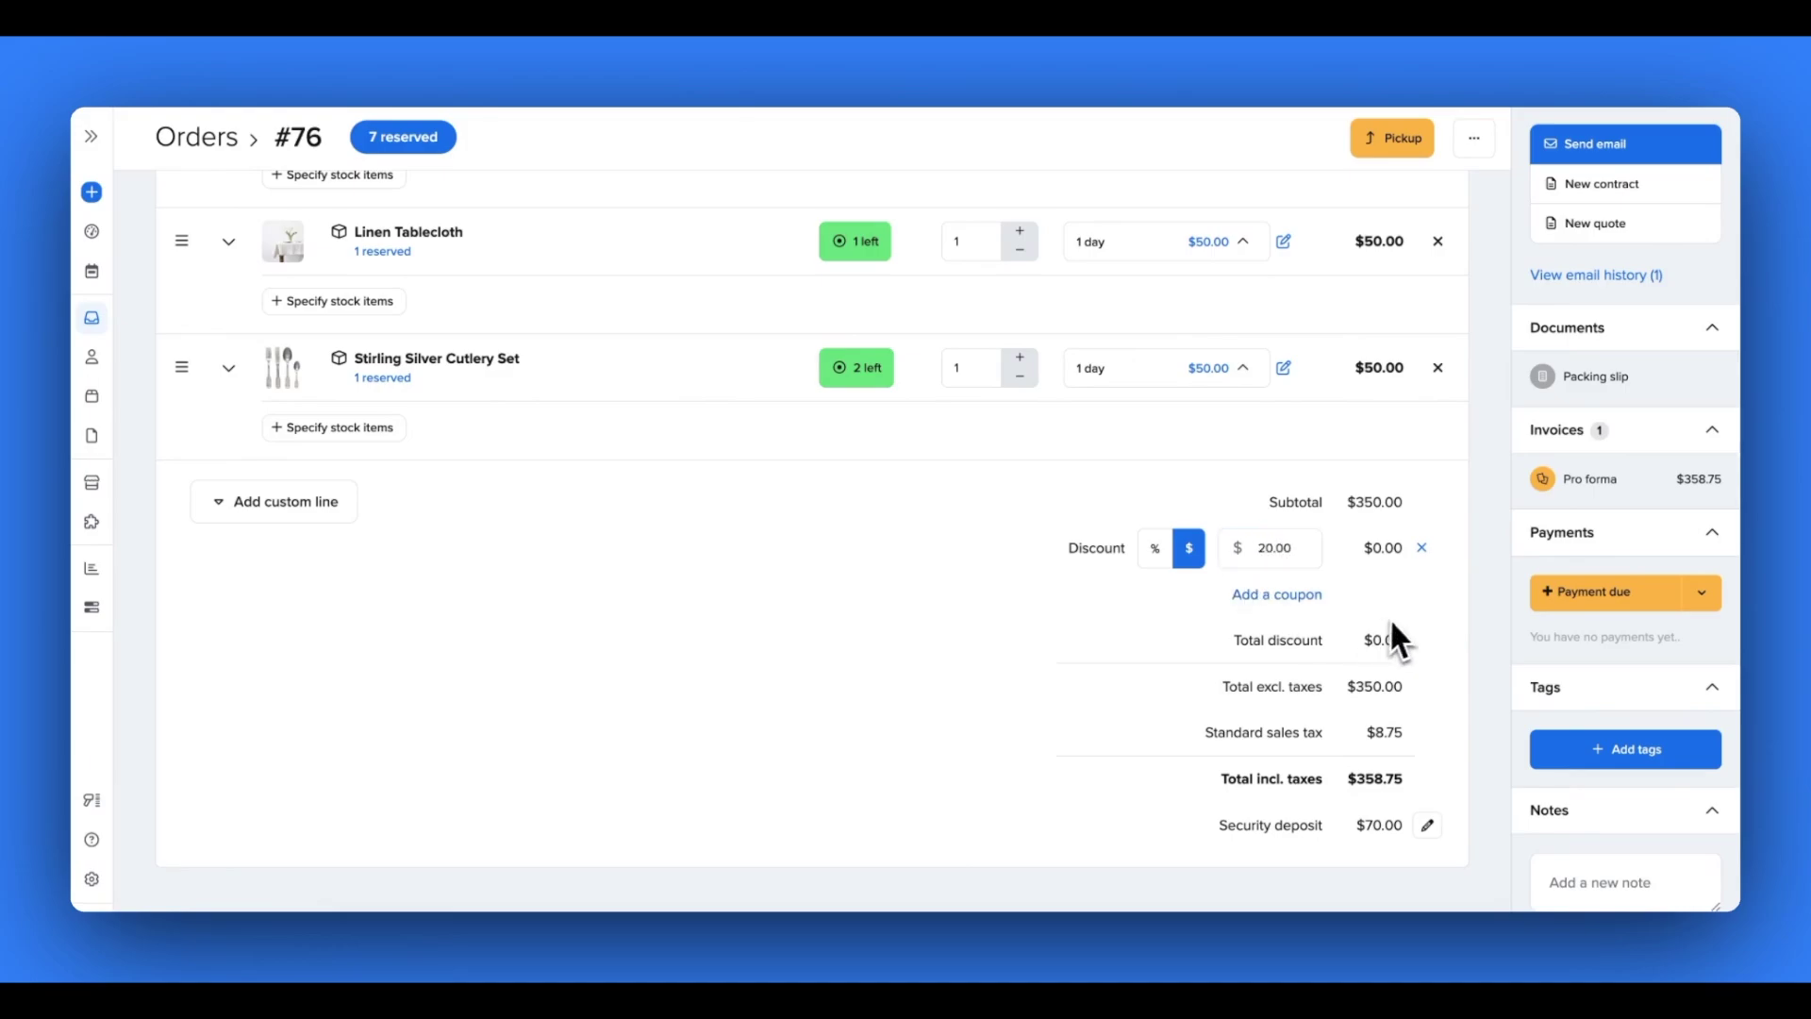
left_click(1615, 234)
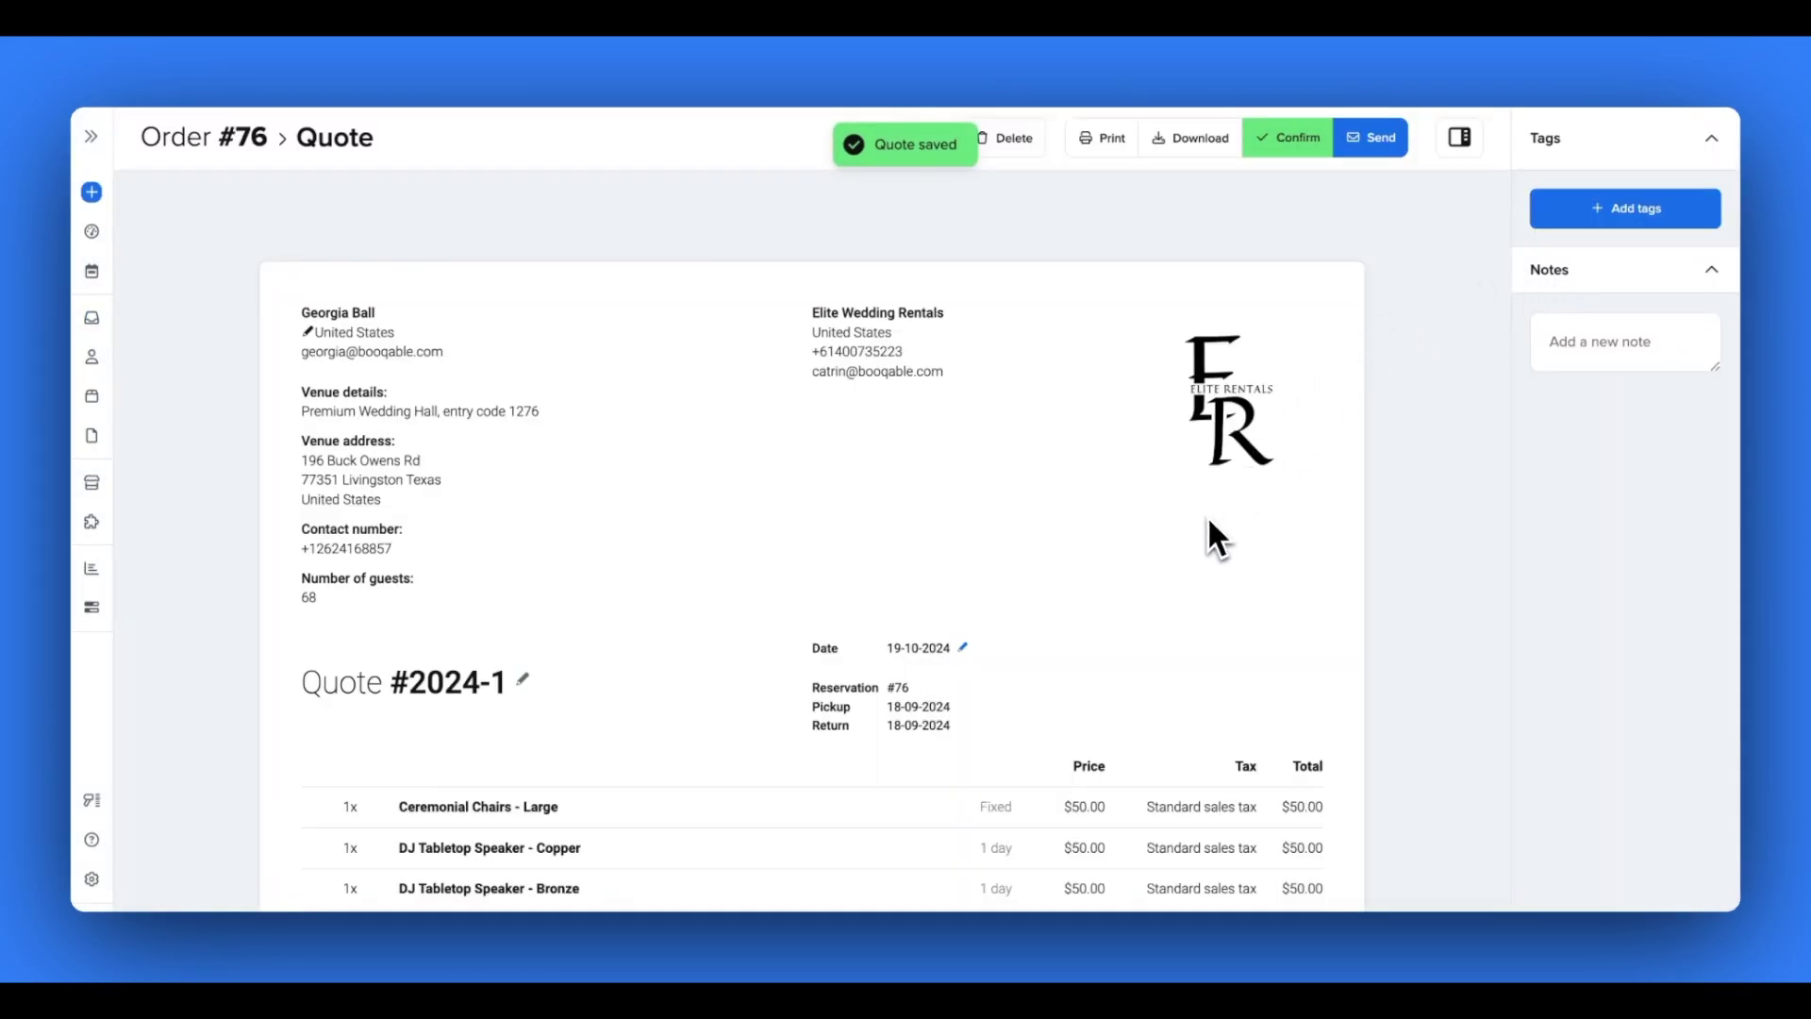
scroll(1209, 529, "down", 7)
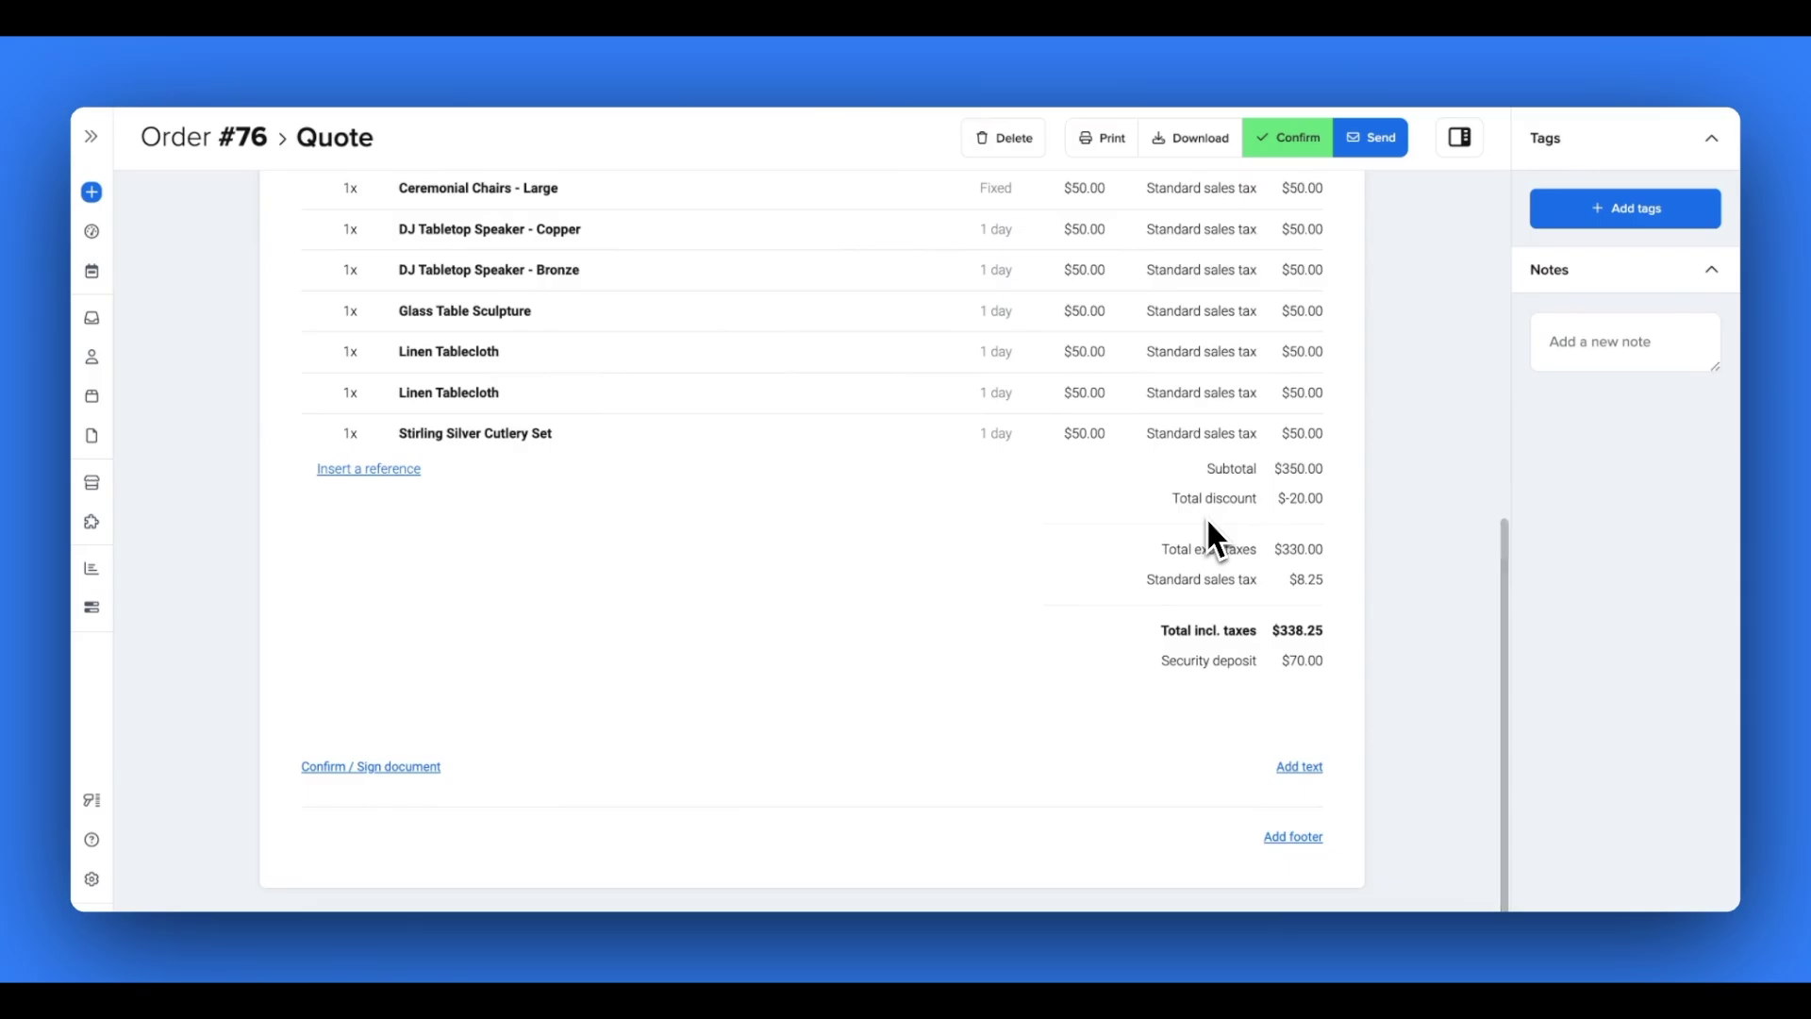
scroll(1209, 522, "up", 7)
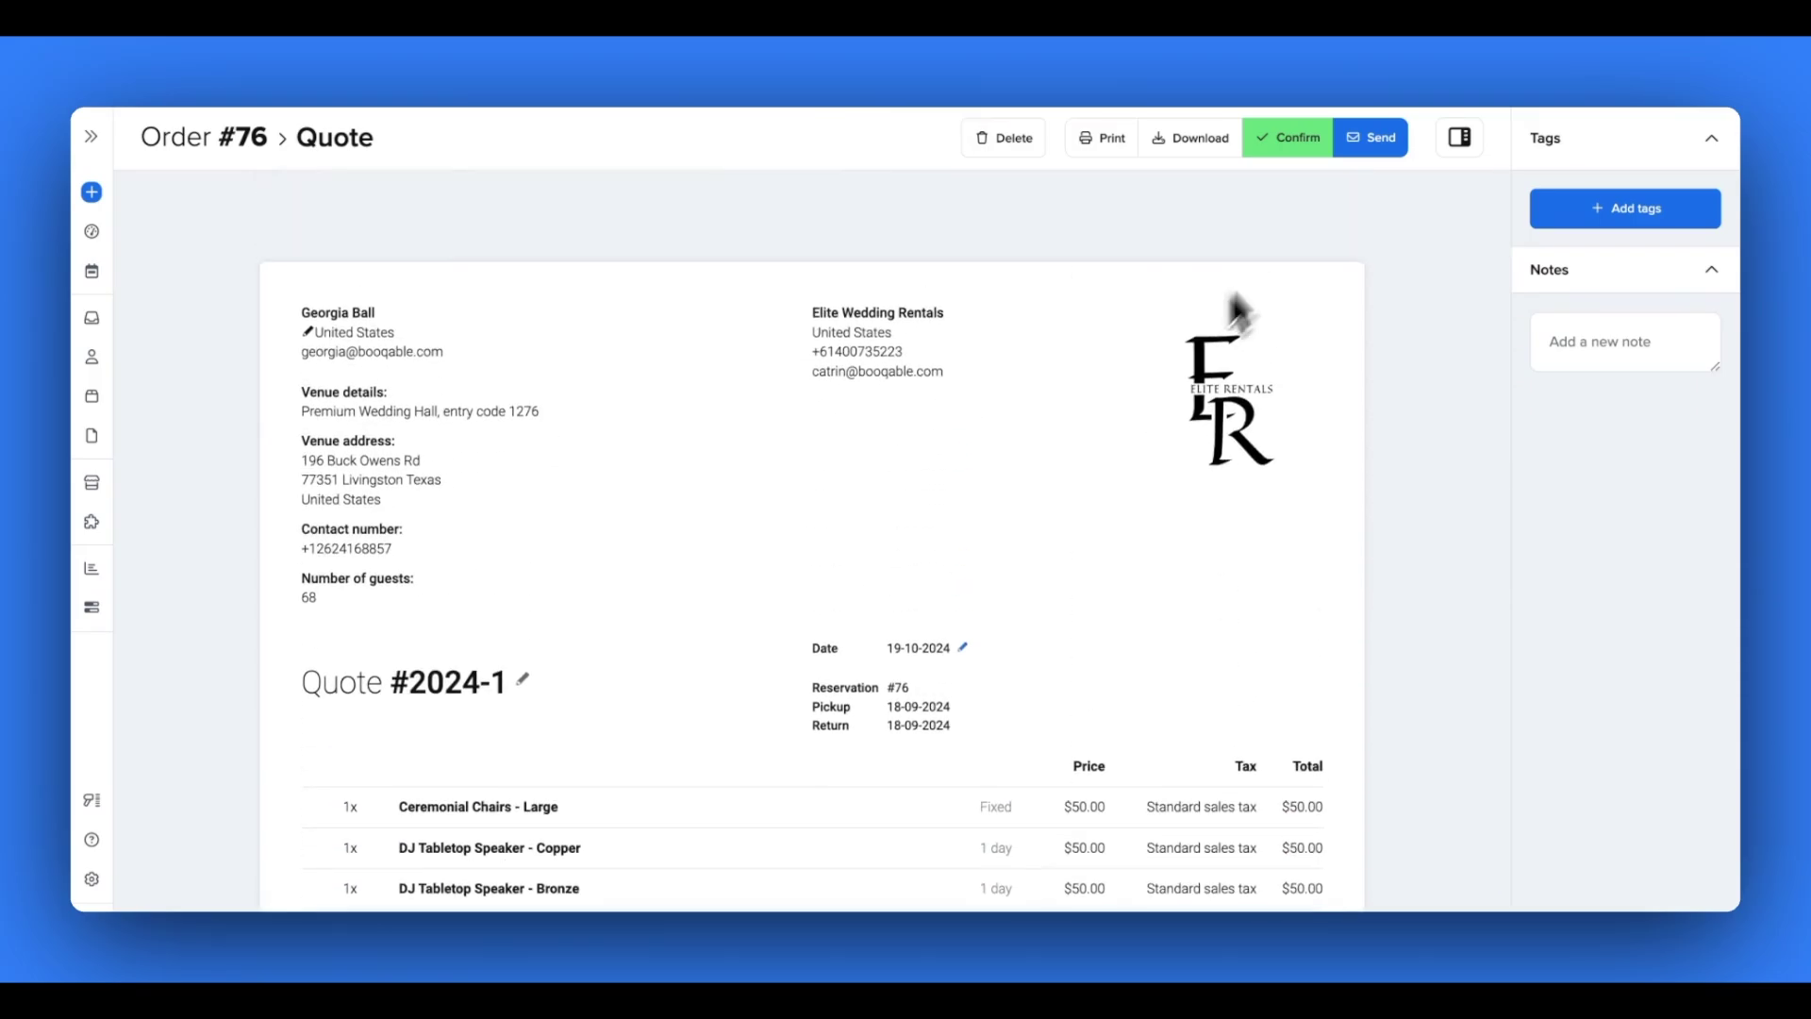
Email Quote #2024-1 with the 'Send quote' template, keeping the quote attached
left_click(1371, 149)
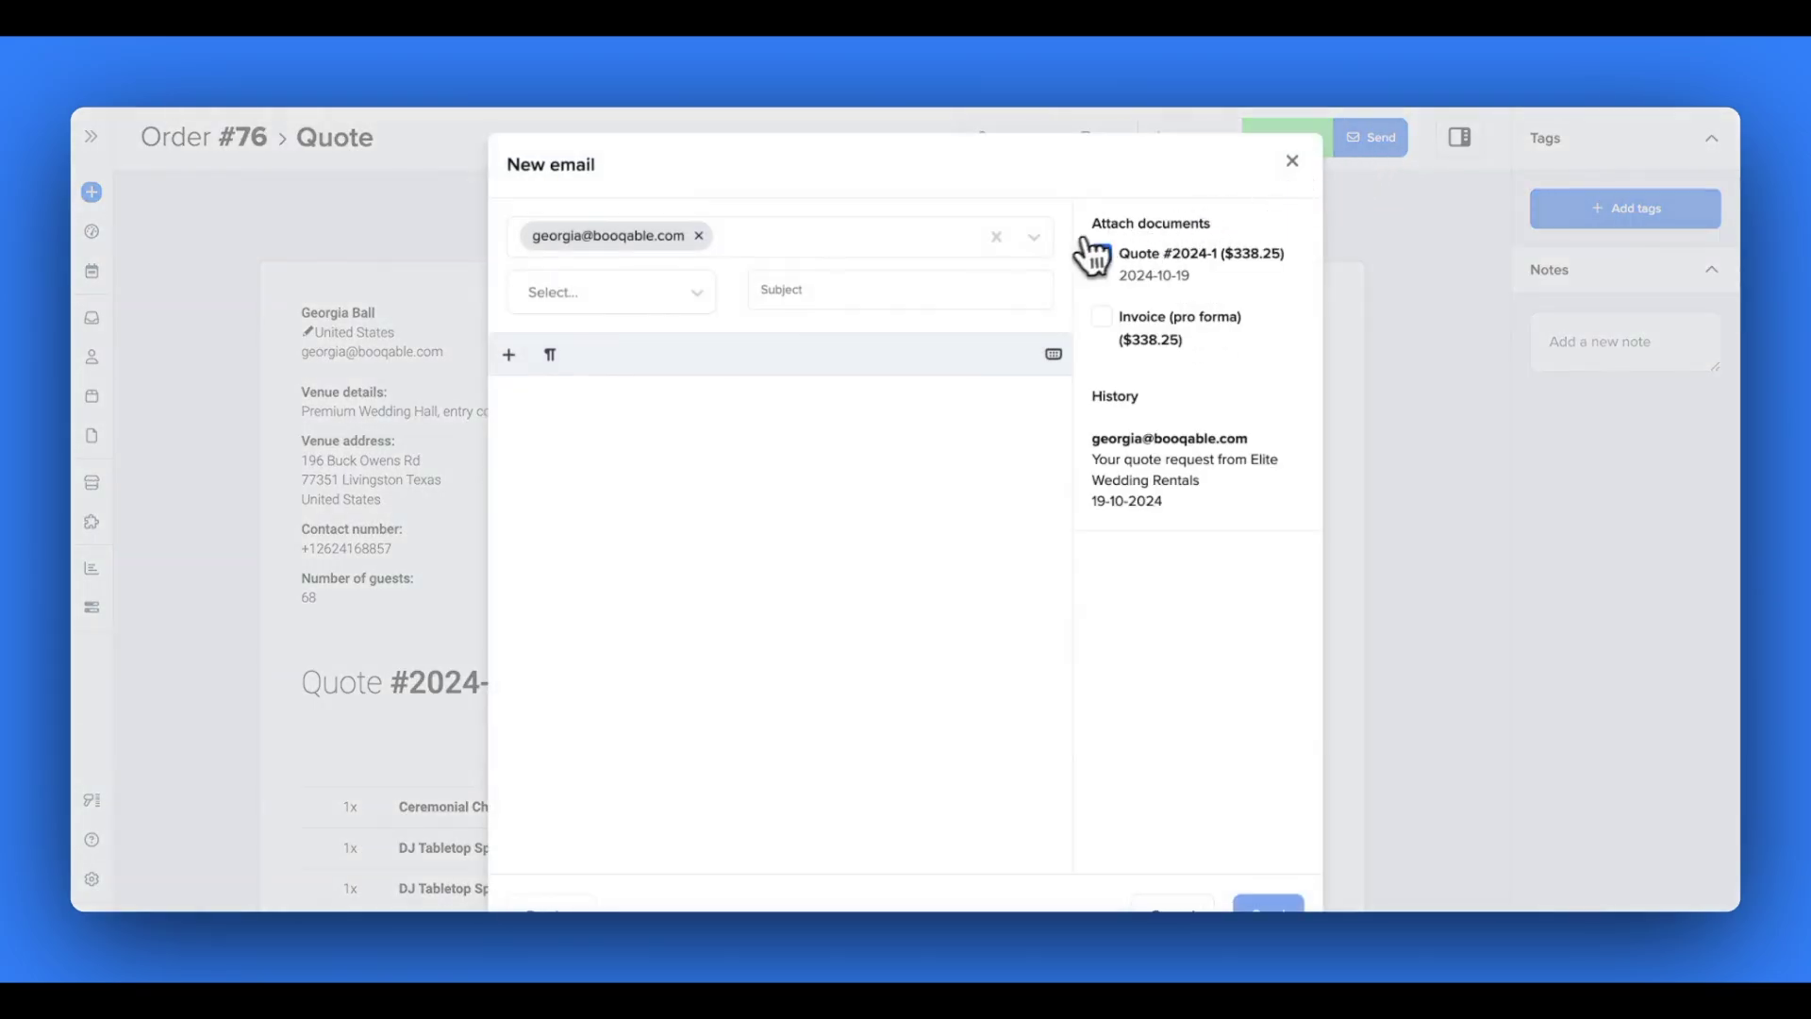
left_click(703, 304)
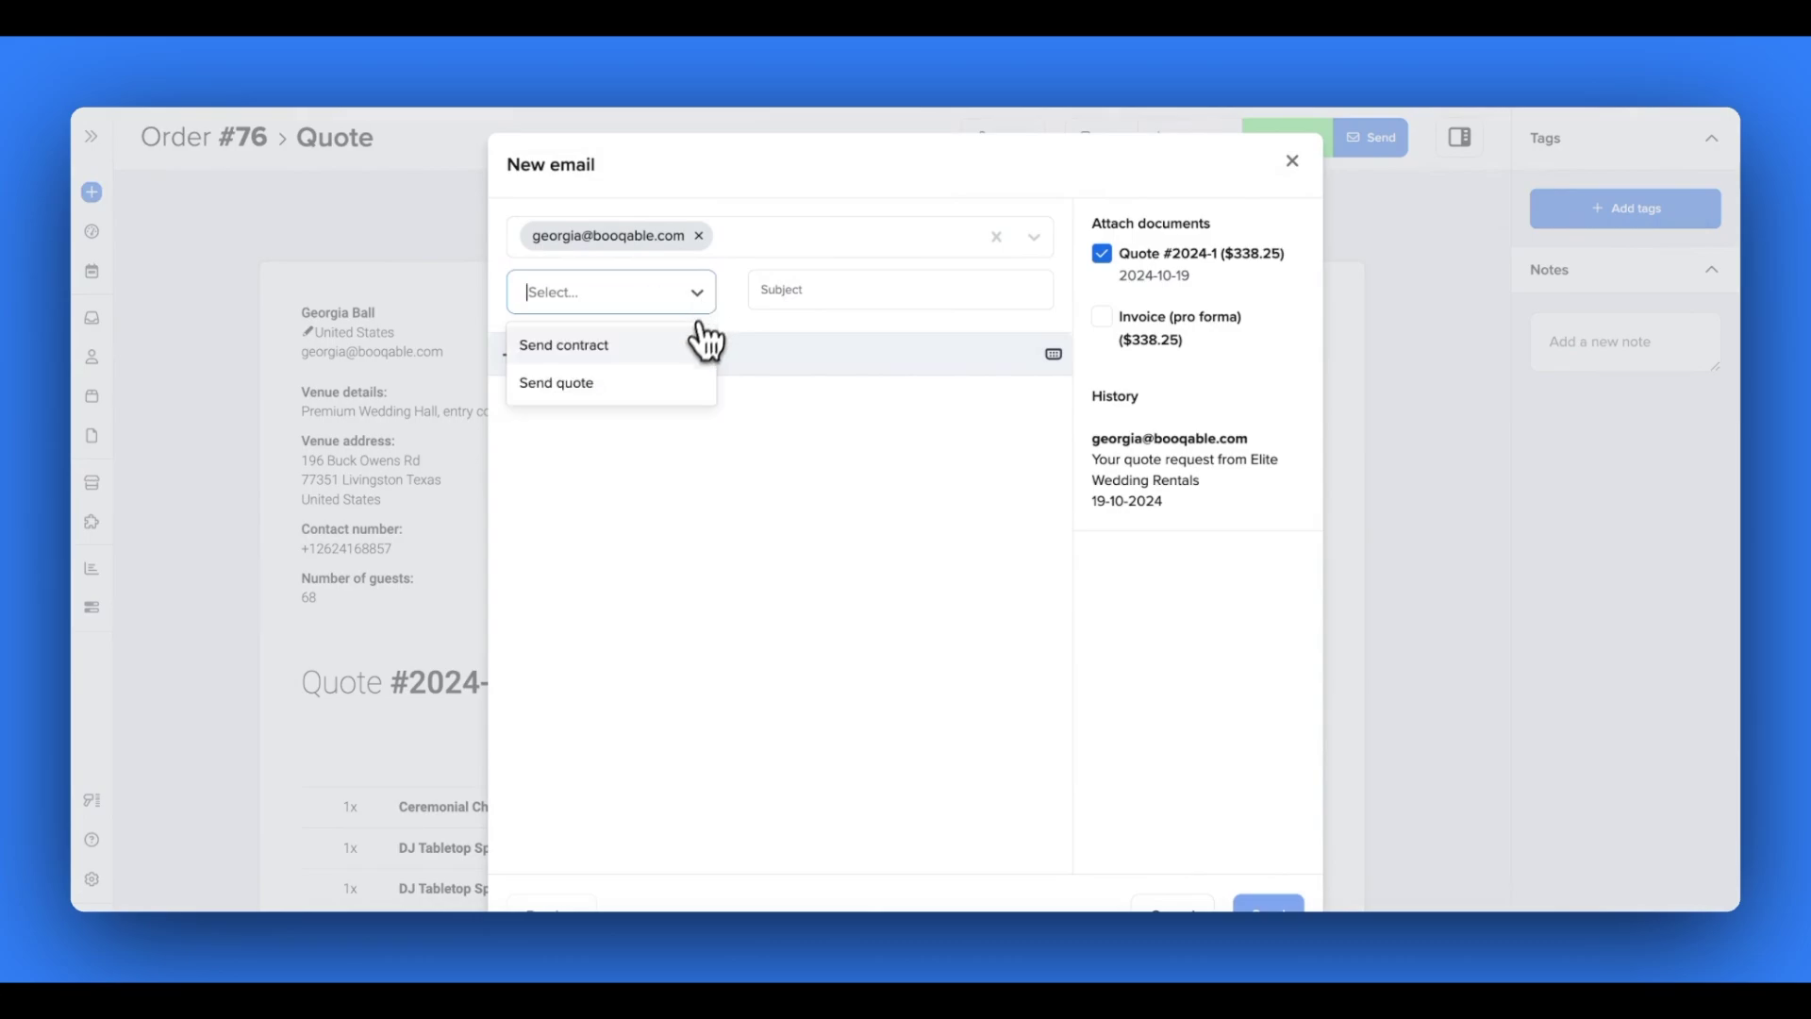
left_click(685, 382)
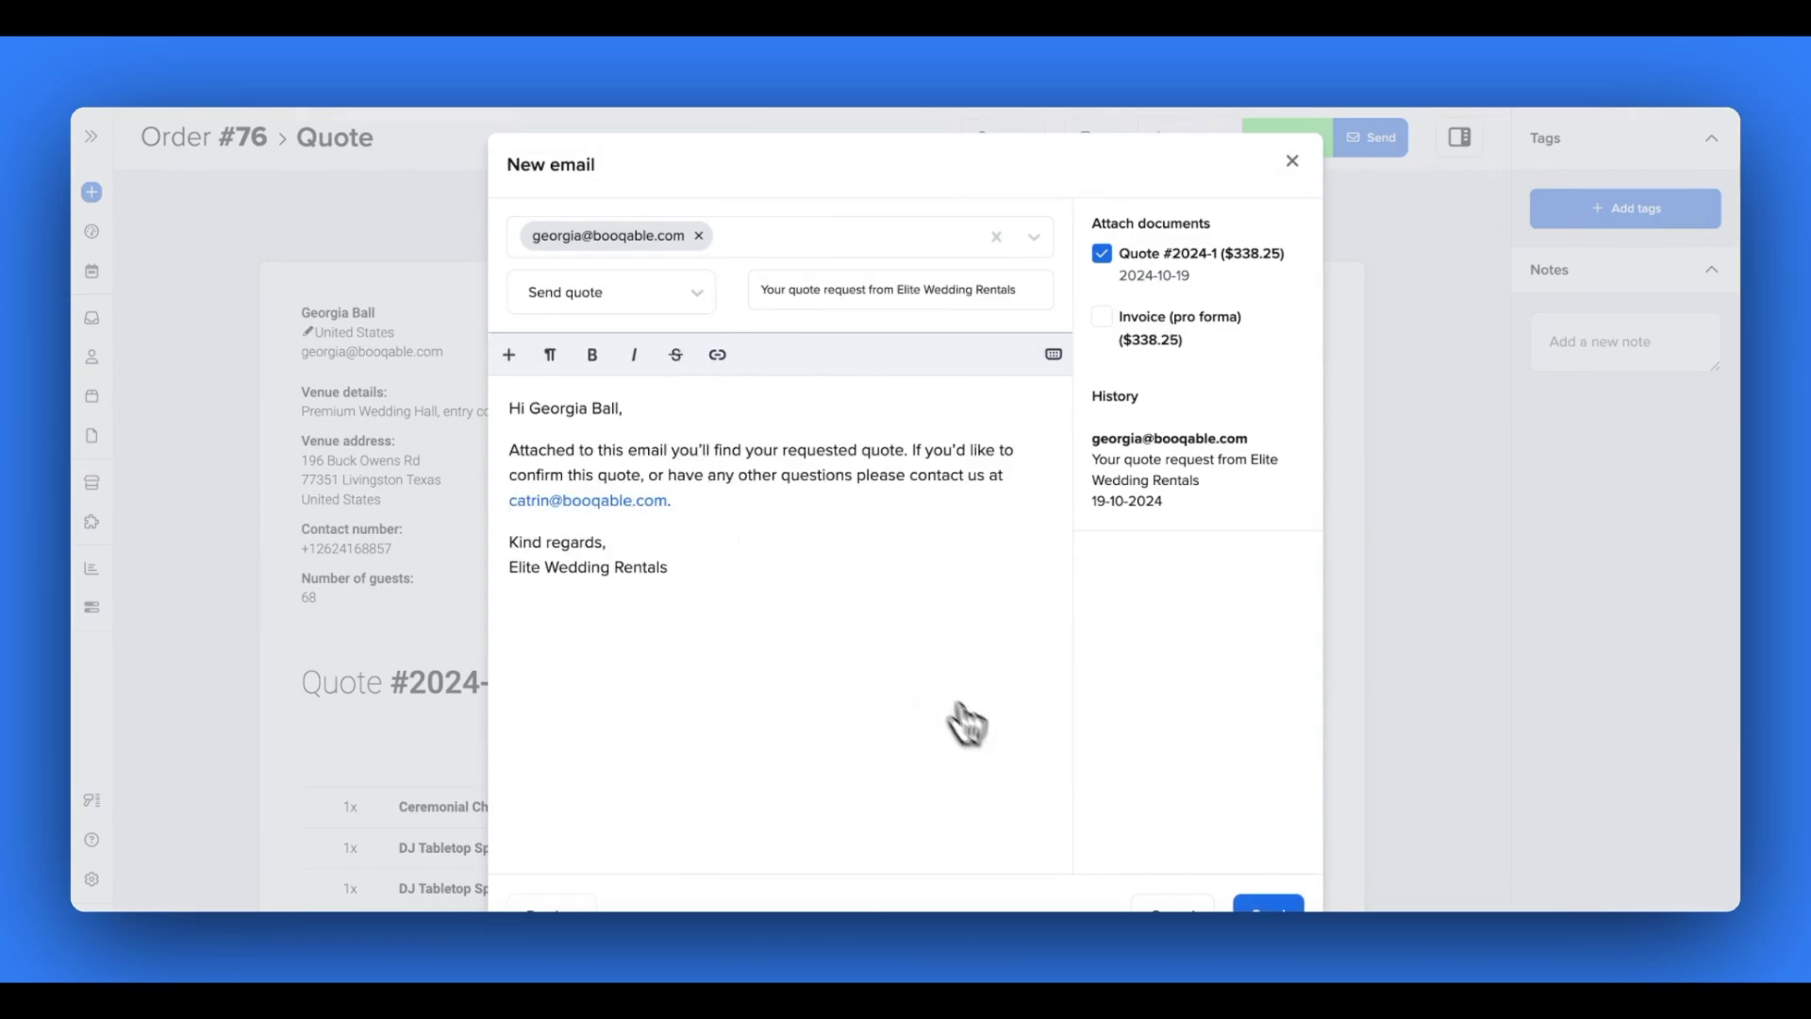
left_click(1294, 925)
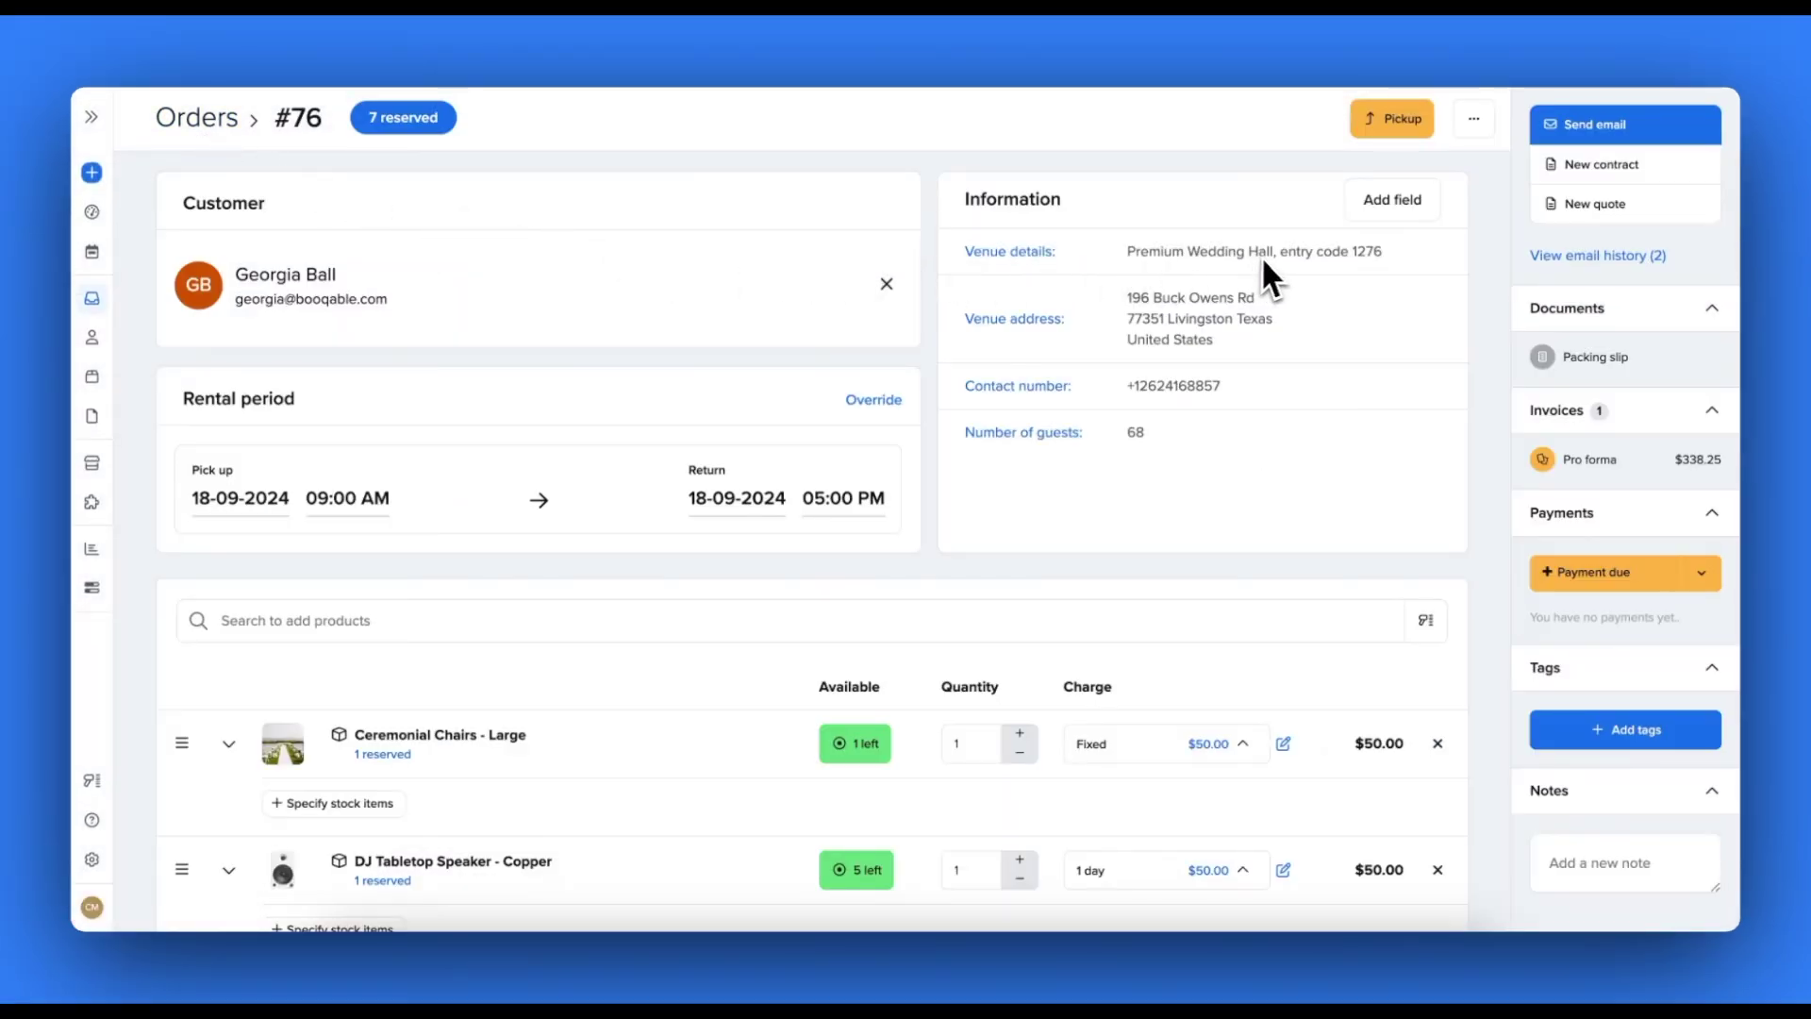
Create Contract #2024-1 for order #76 and sign and confirm it
left_click(1567, 181)
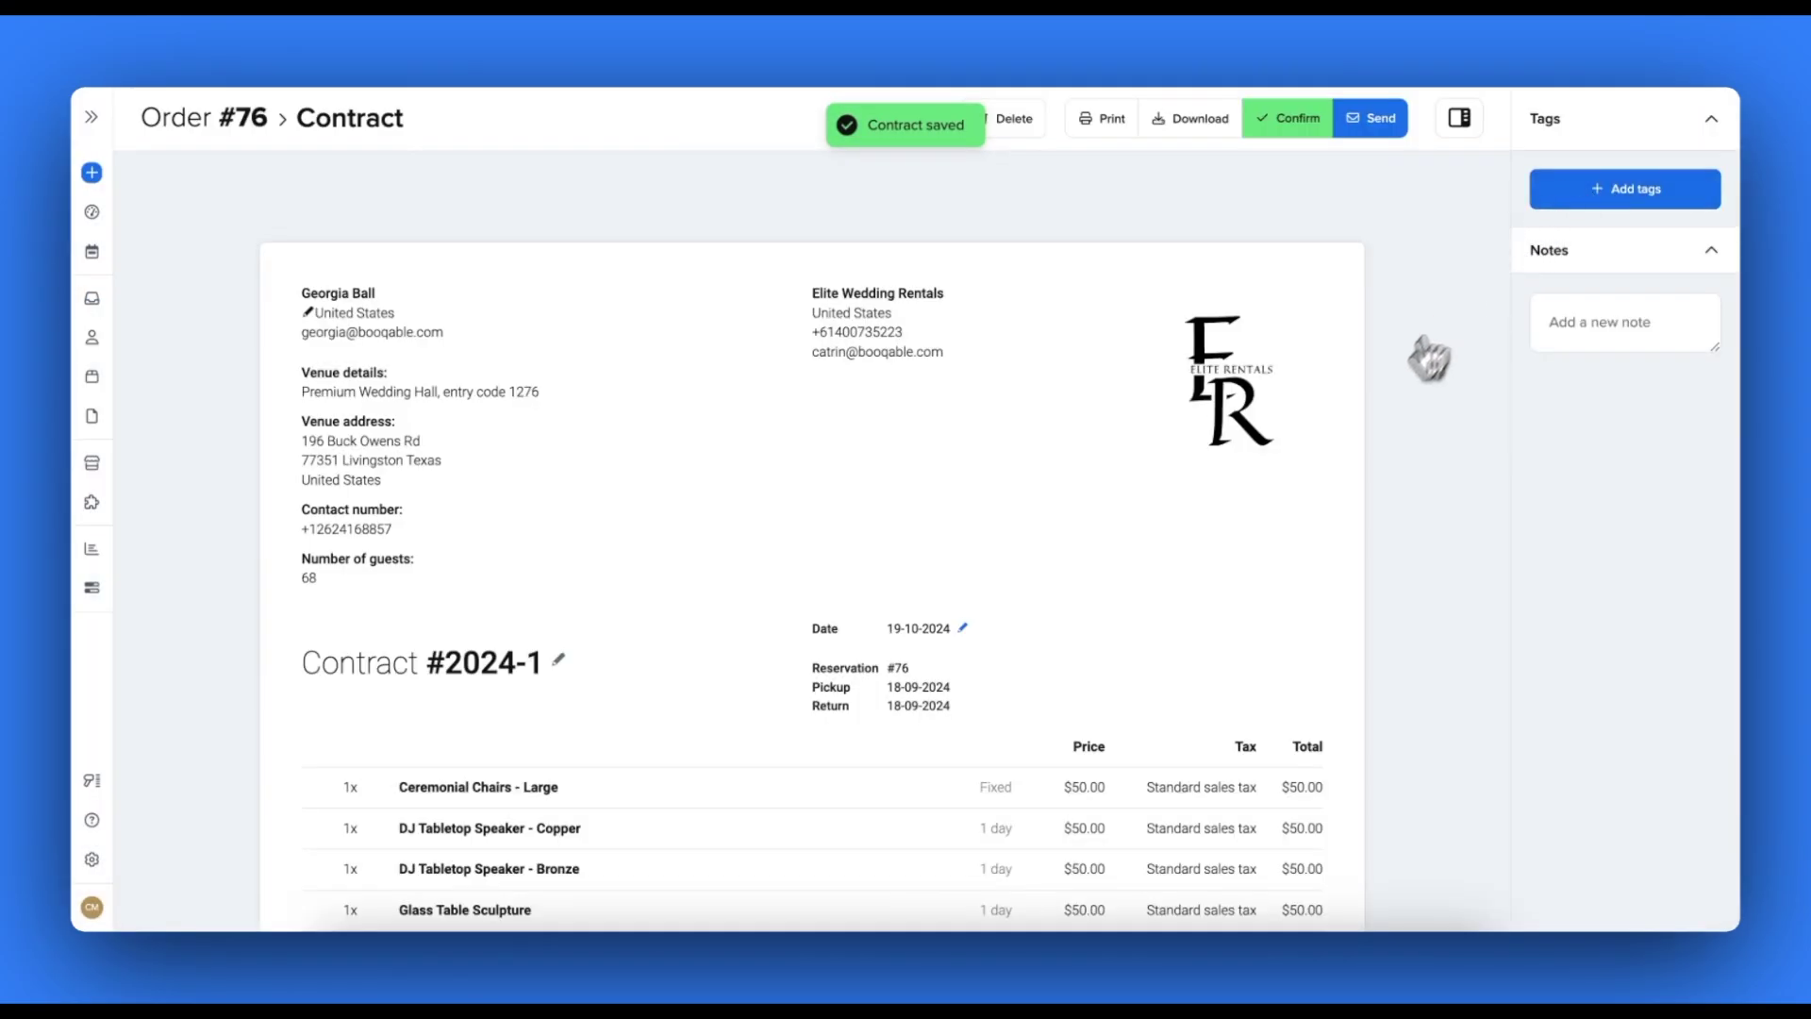
scroll(1334, 513, "down", 3)
scroll(1334, 517, "down", 8)
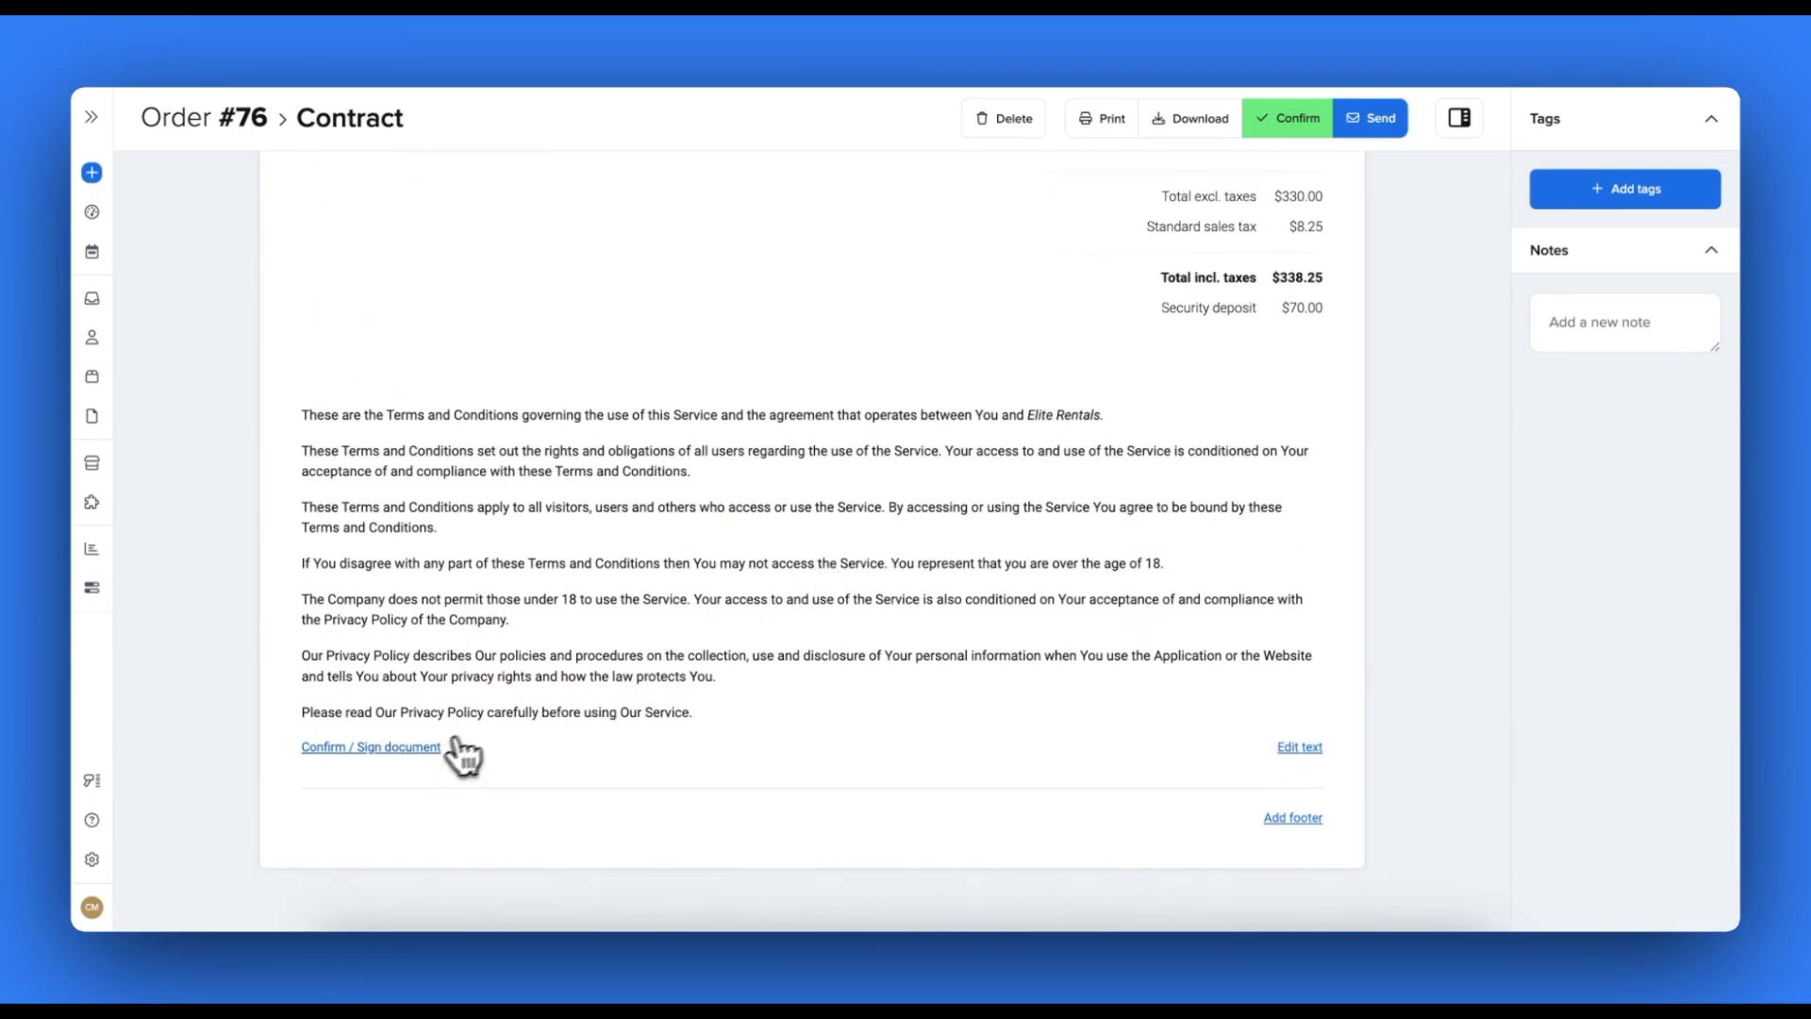
left_click(415, 747)
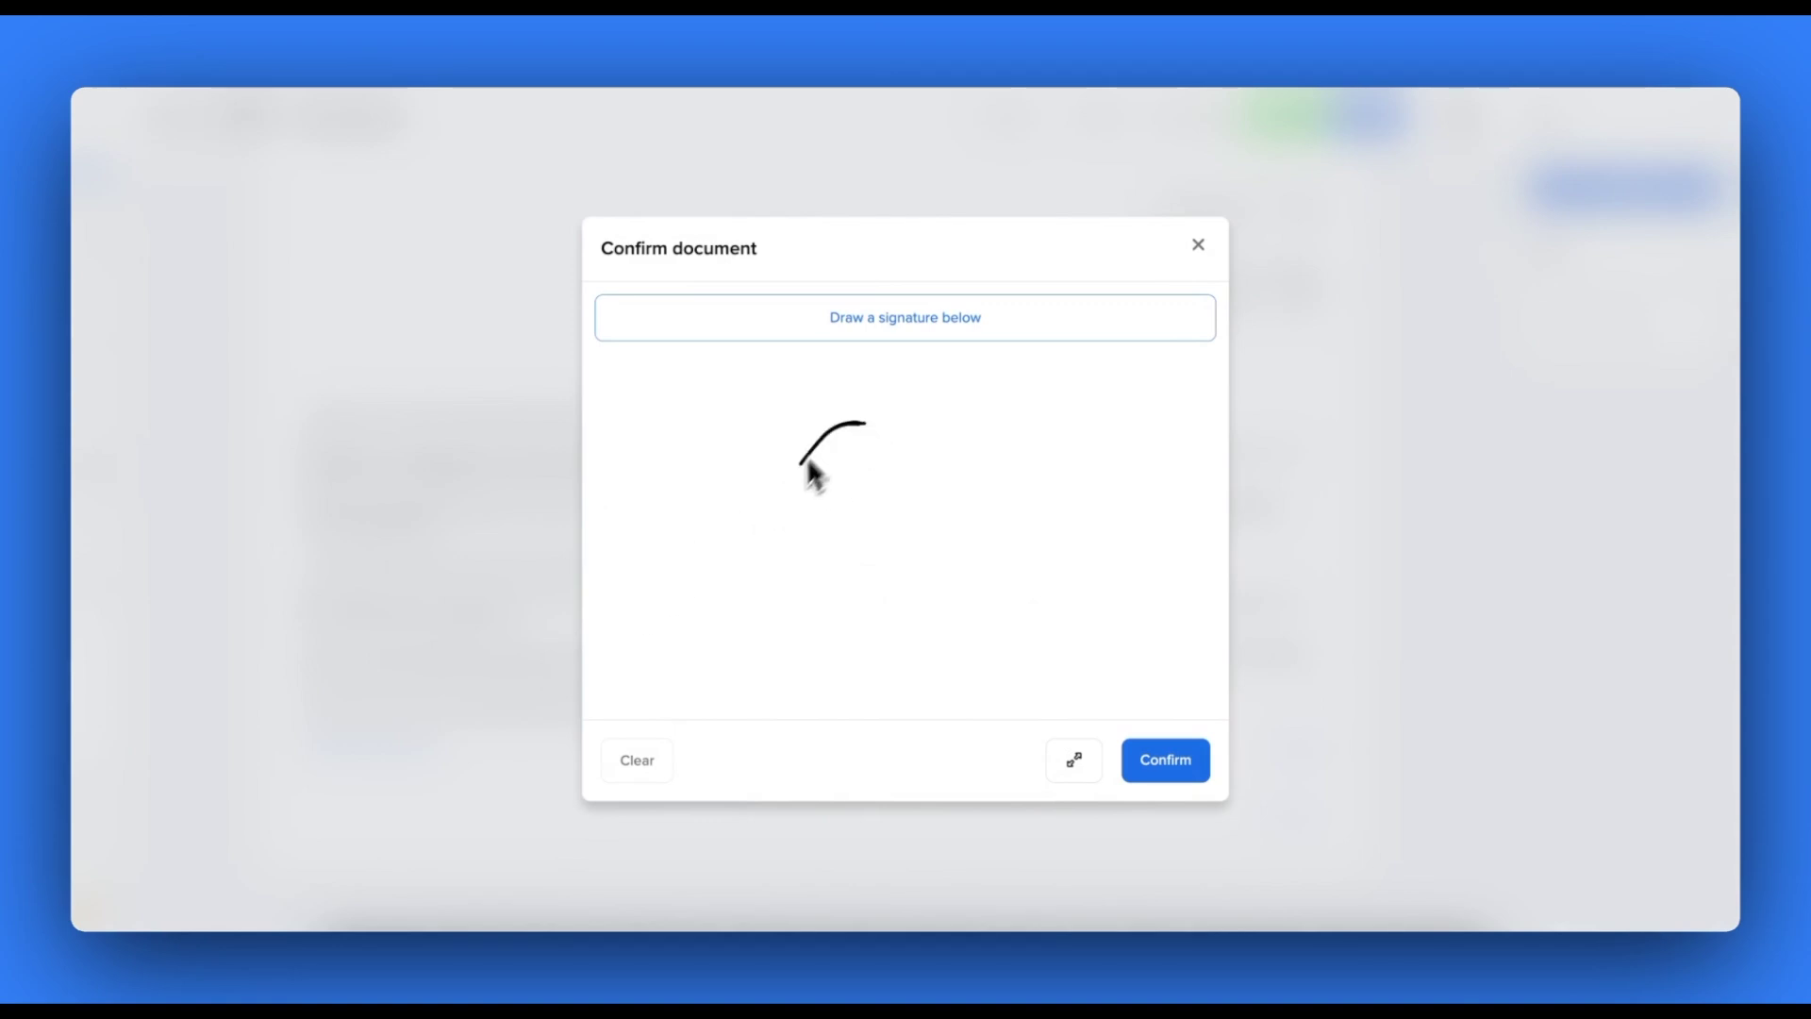
mouse_move(808, 465)
left_mouse_down()
mouse_move(991, 465)
mouse_move(1104, 355)
left_mouse_up()
left_click(1138, 760)
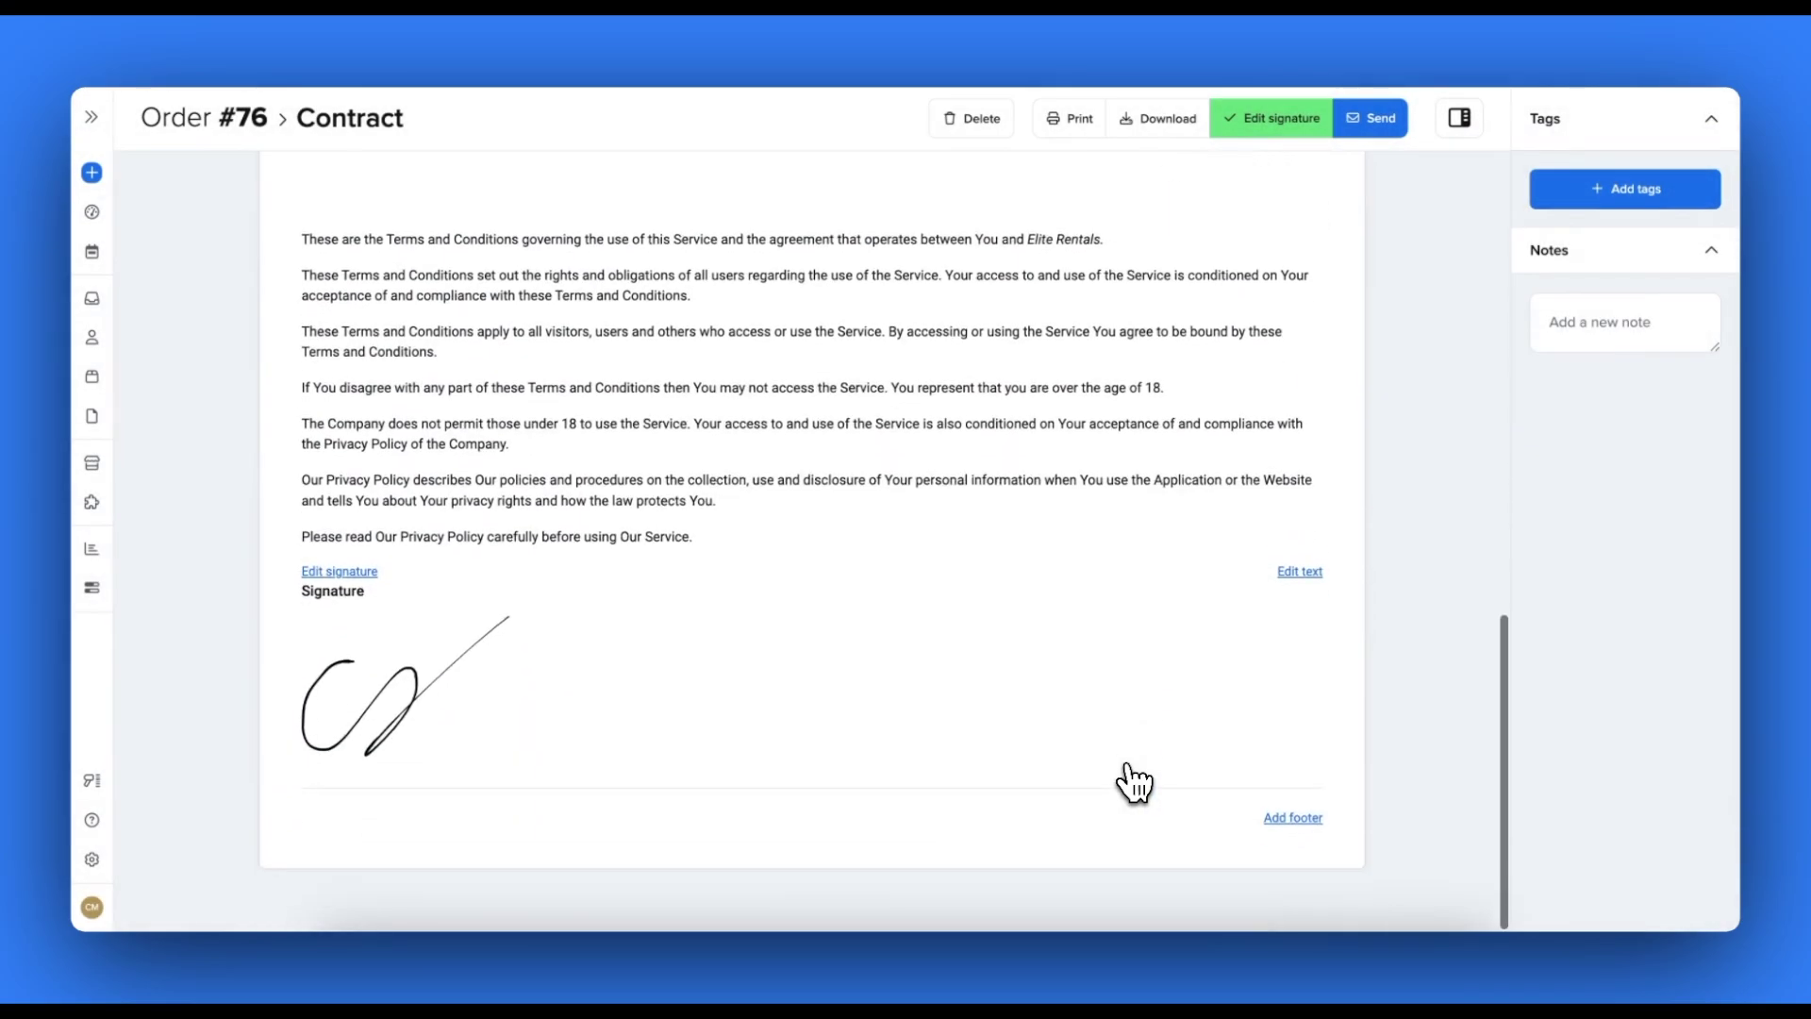
Email Contract #2024-1 with the 'Send contract' template, then view the $338.25 pro forma invoice
scroll(1128, 783, "up", 8)
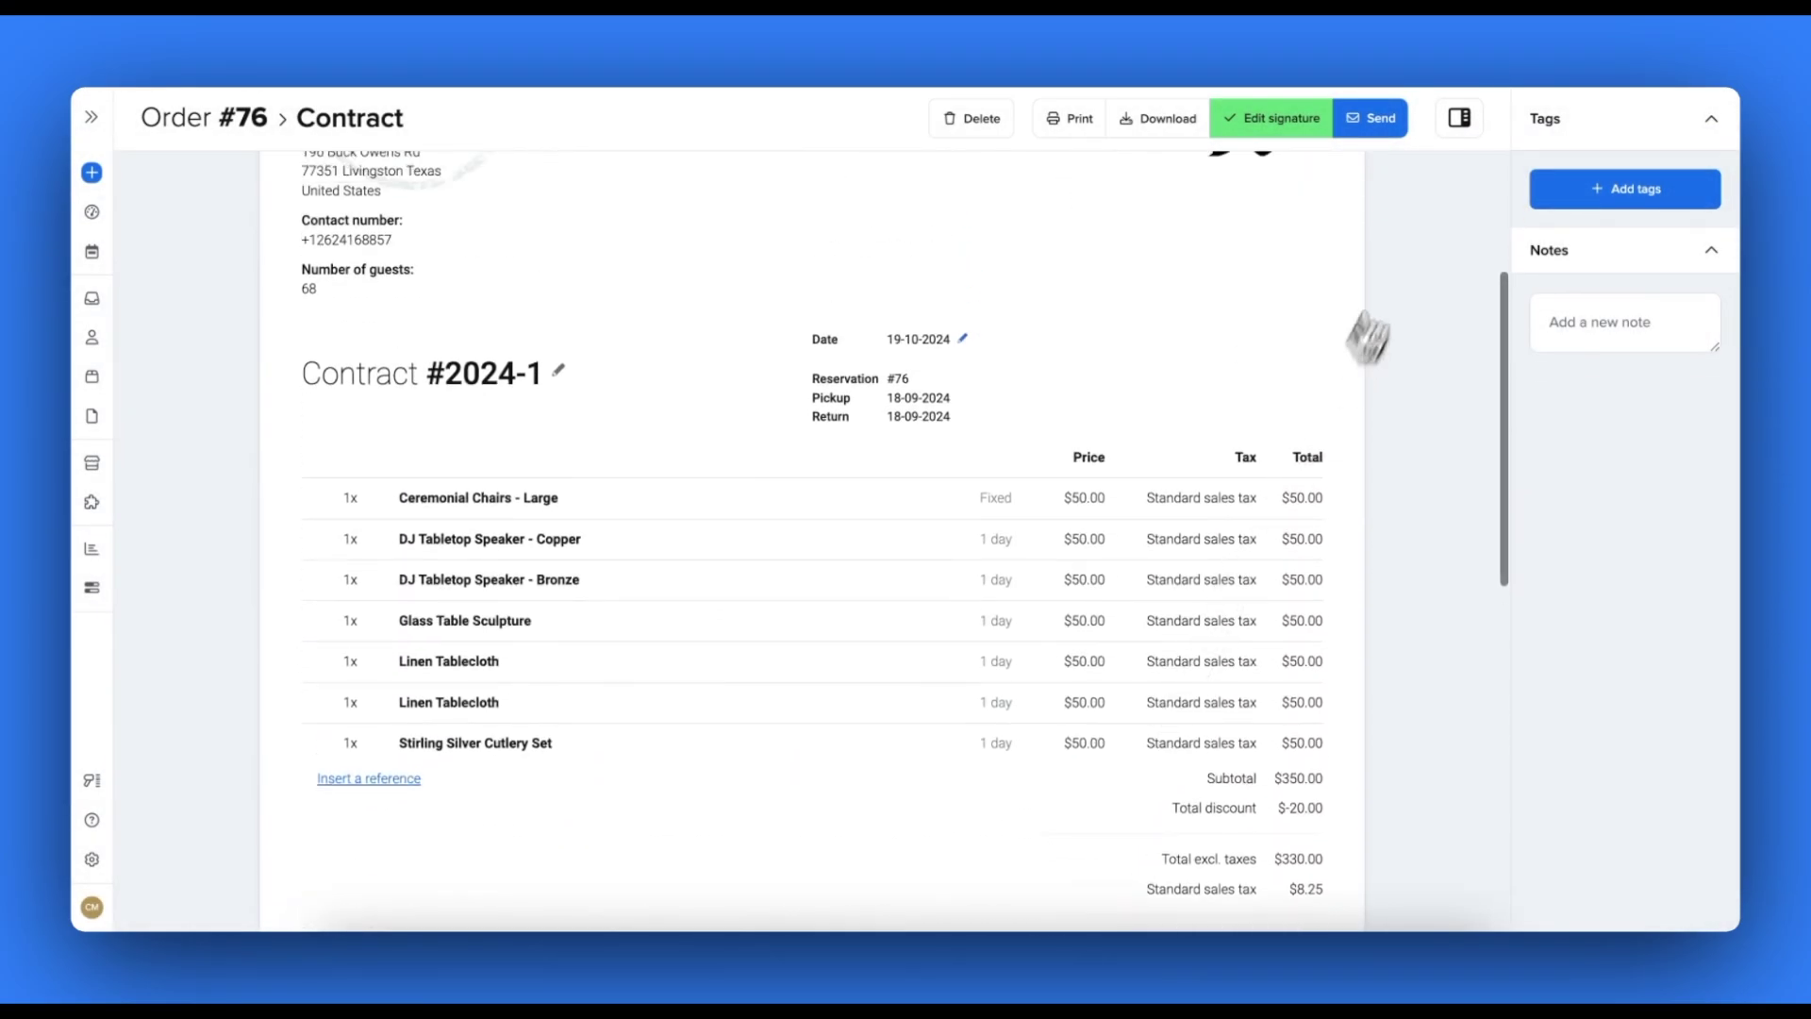
scroll(1340, 255, "up", 3)
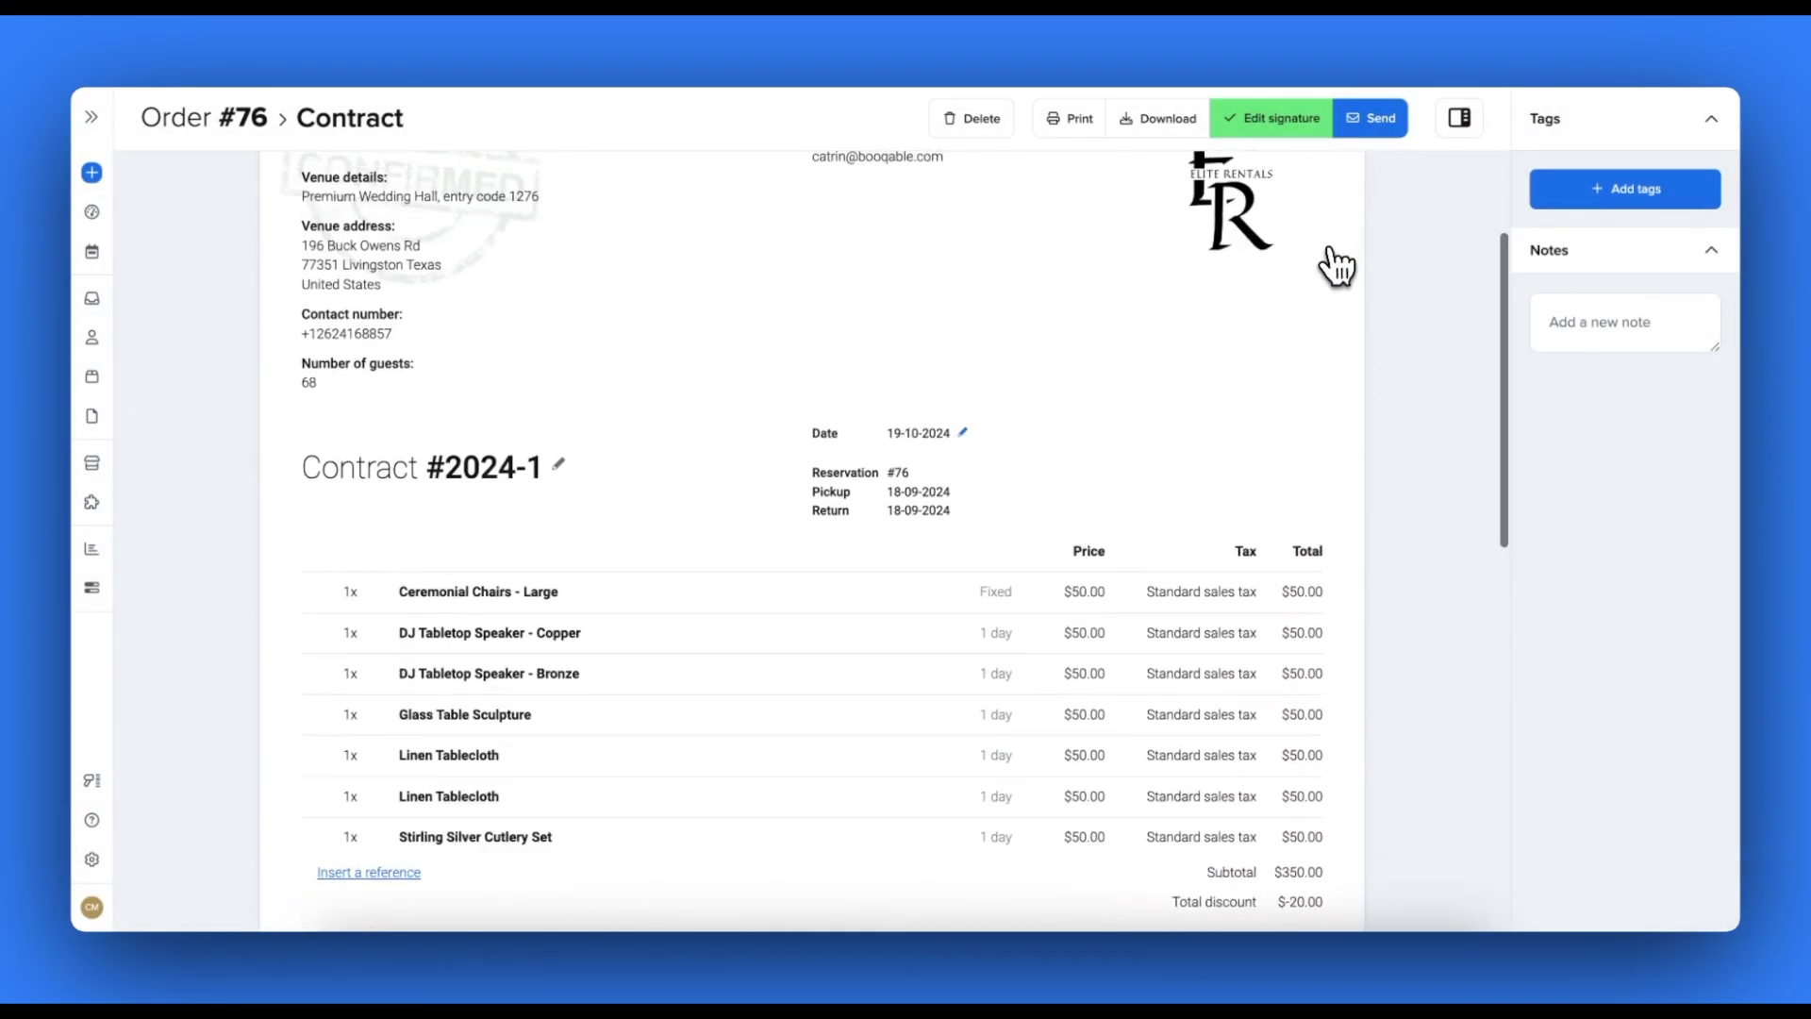
left_click(1373, 128)
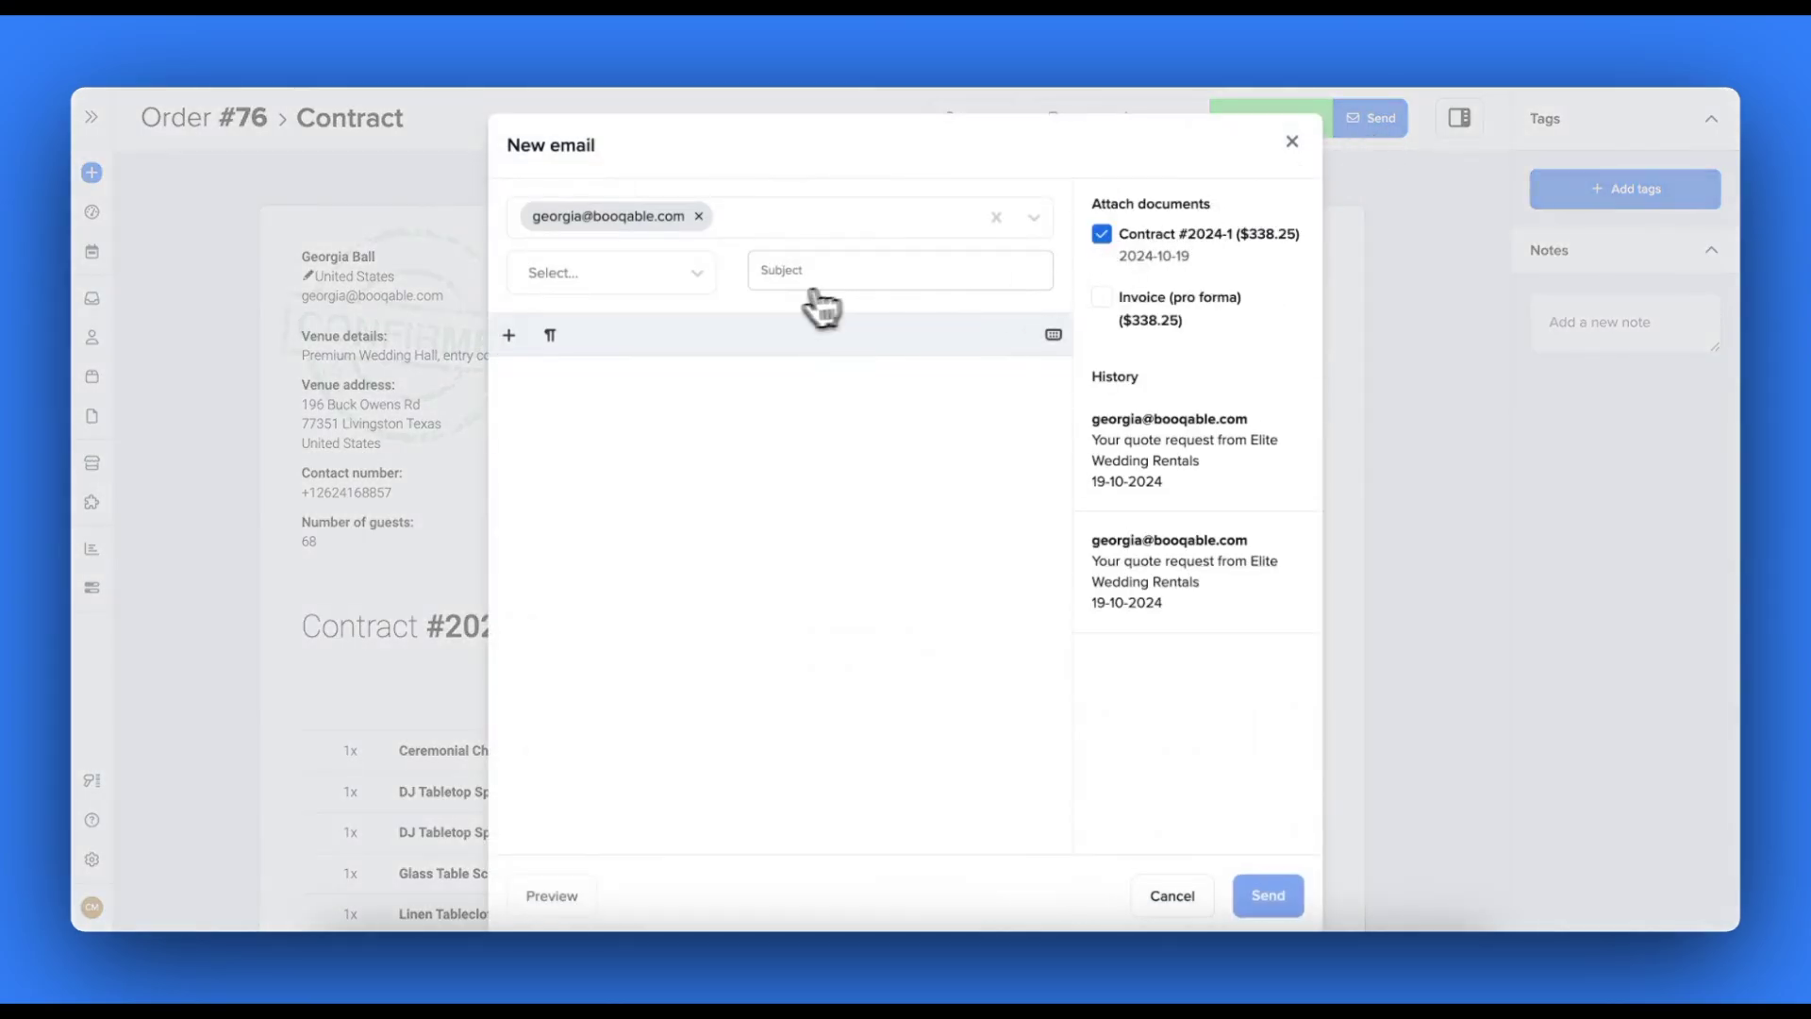
left_click(663, 286)
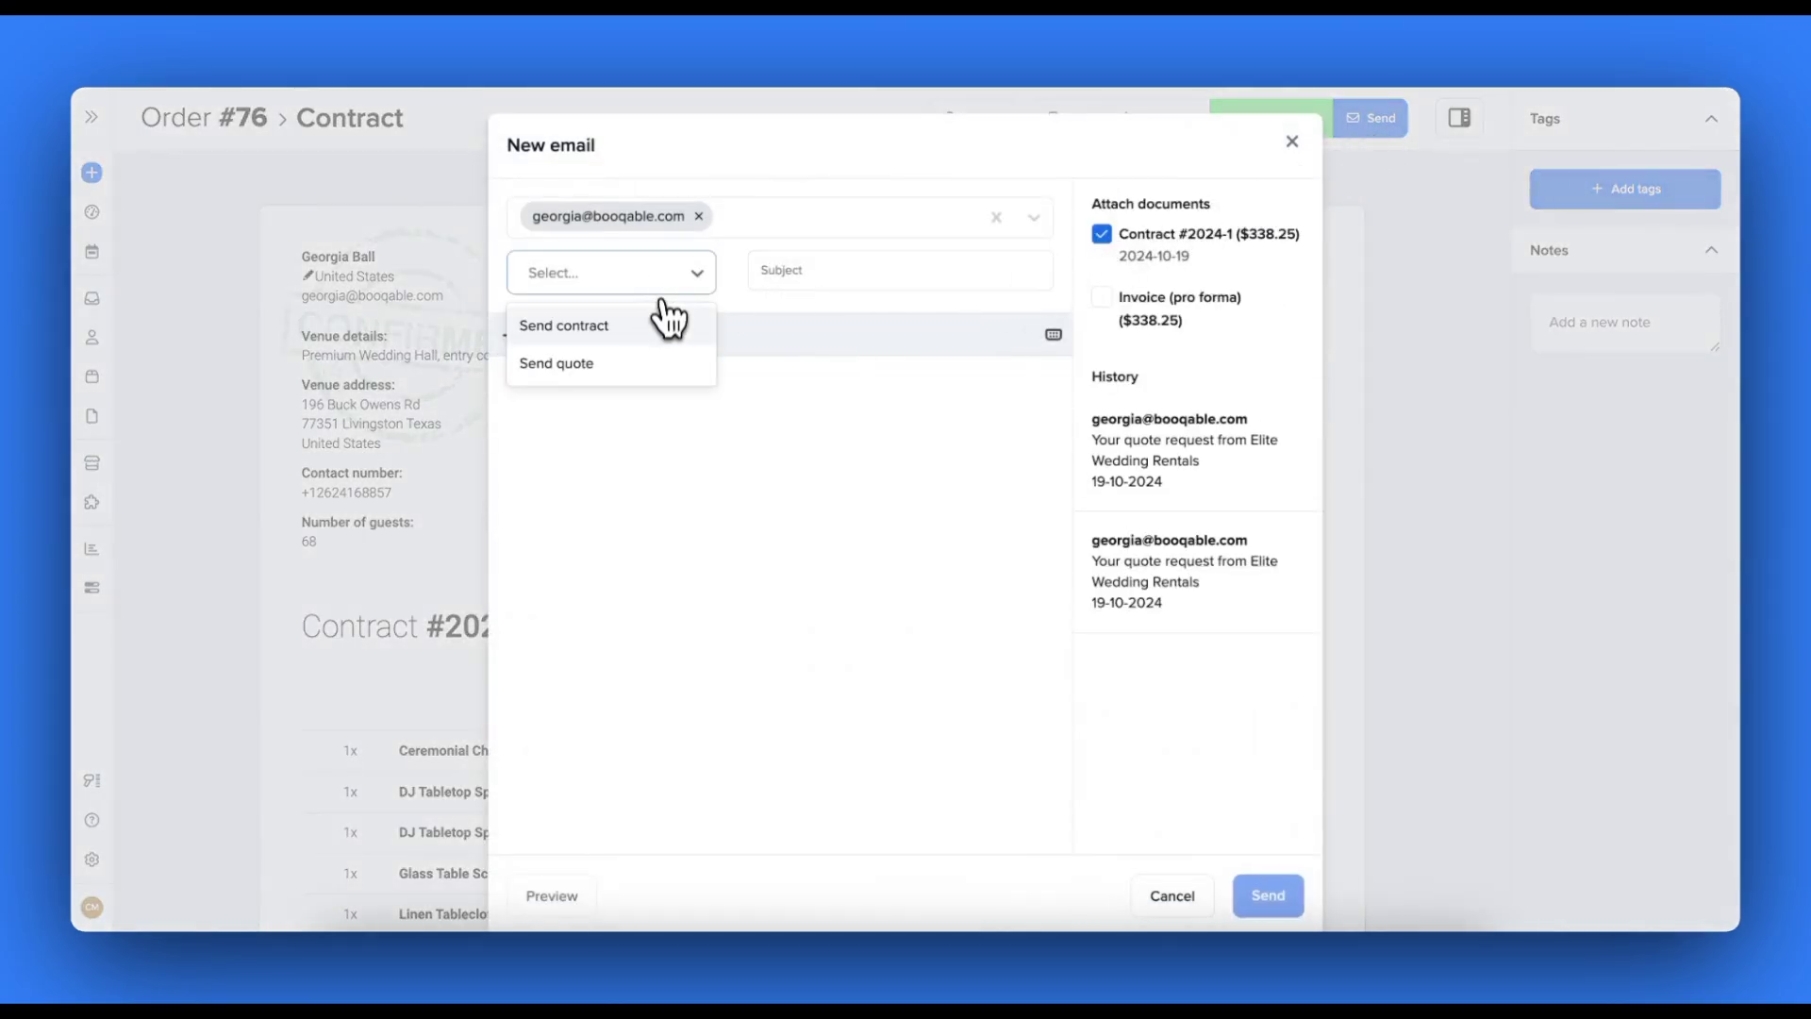
left_click(652, 336)
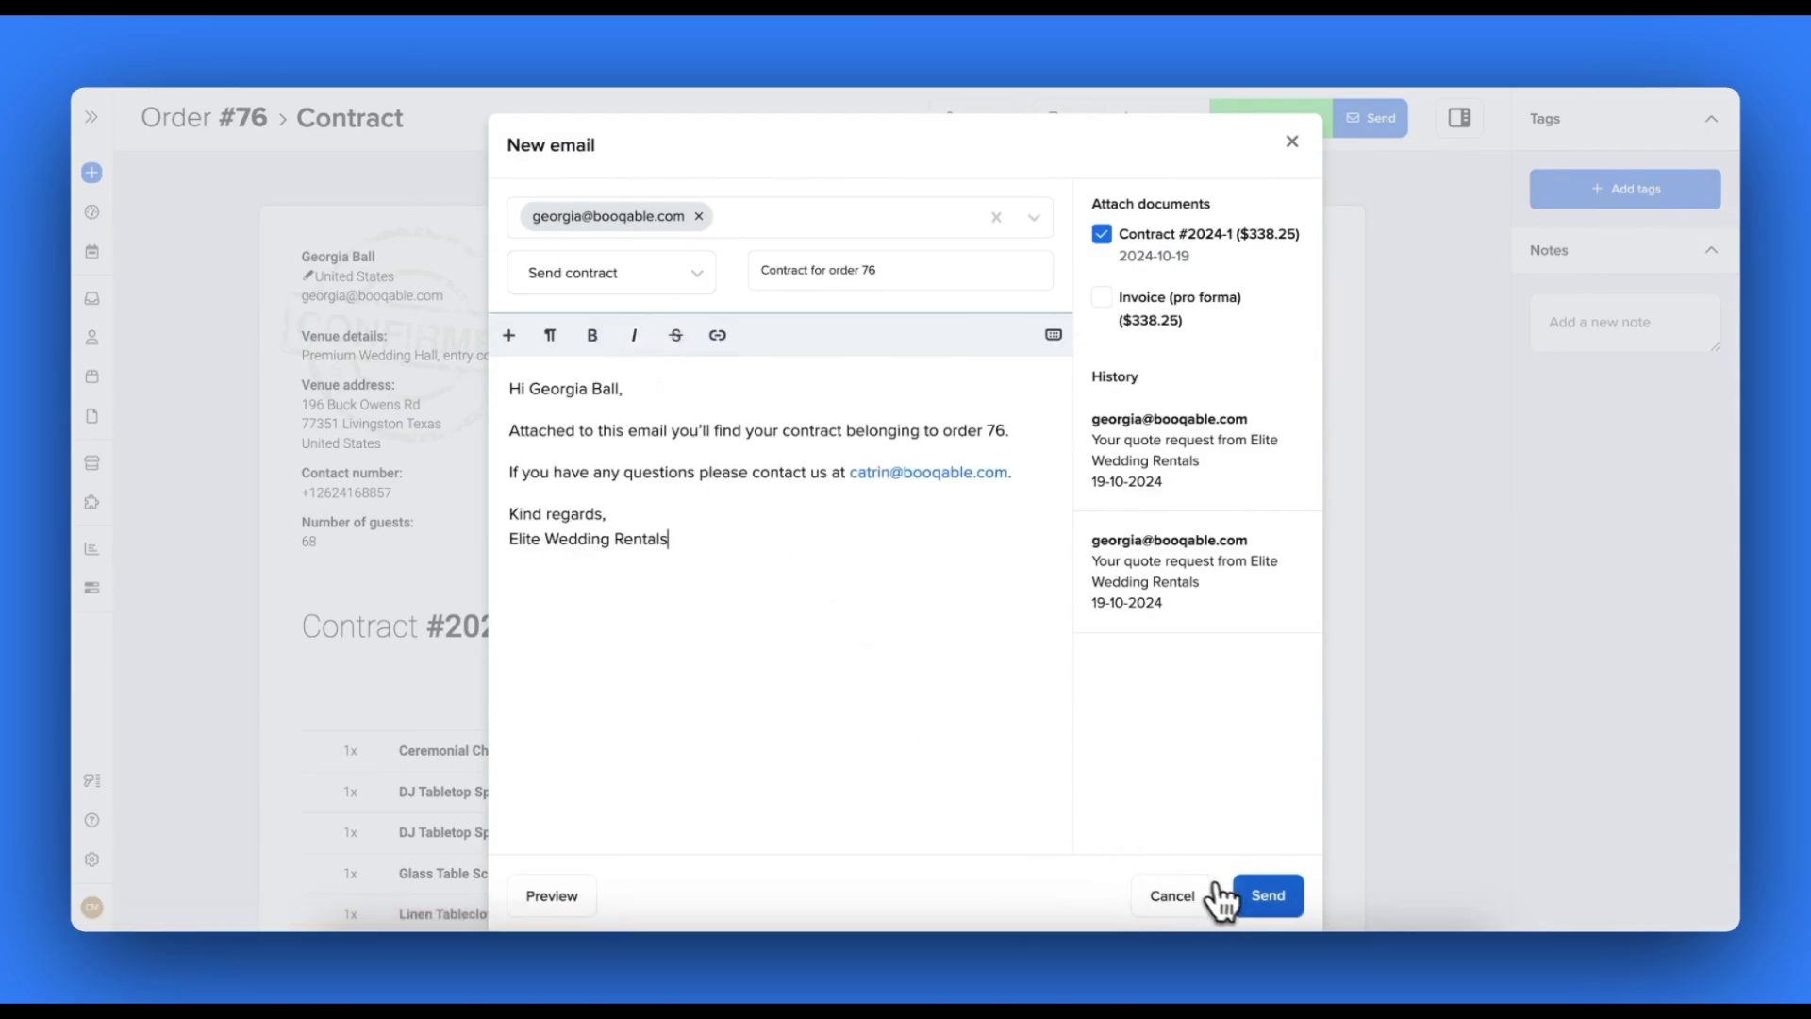
left_click(1273, 904)
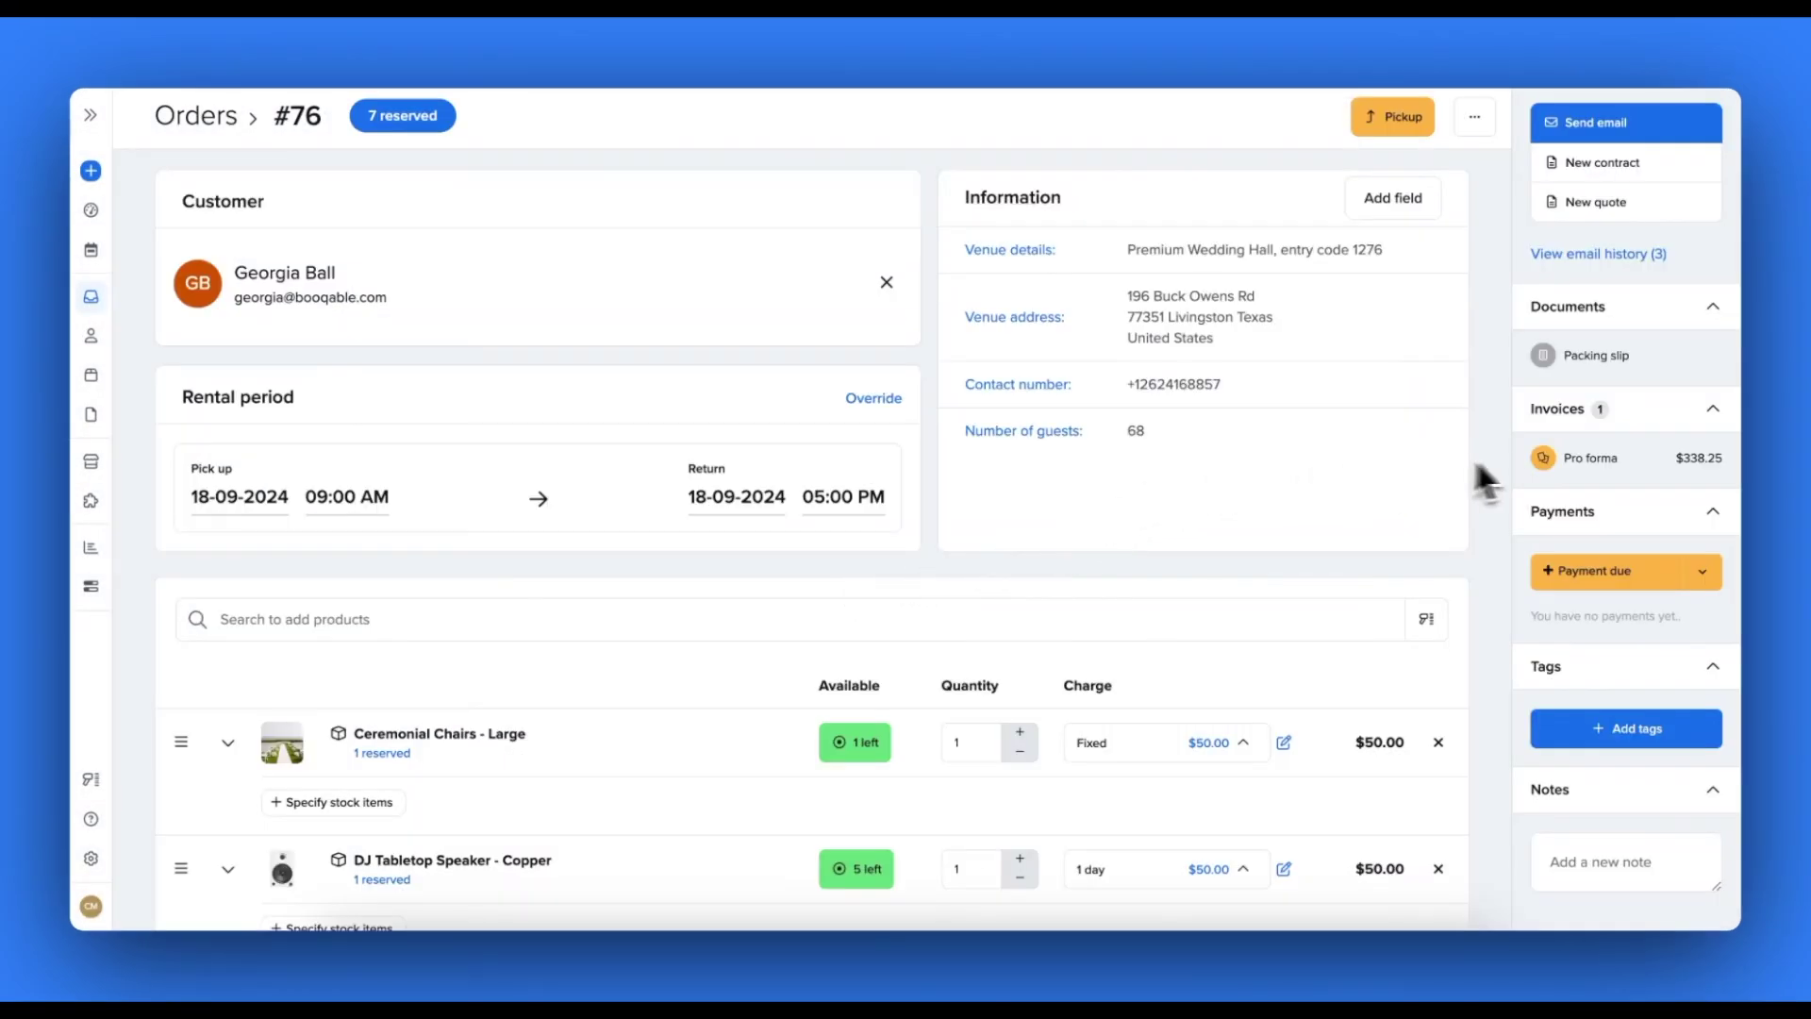
left_click(1589, 454)
scroll(849, 607, "down", 5)
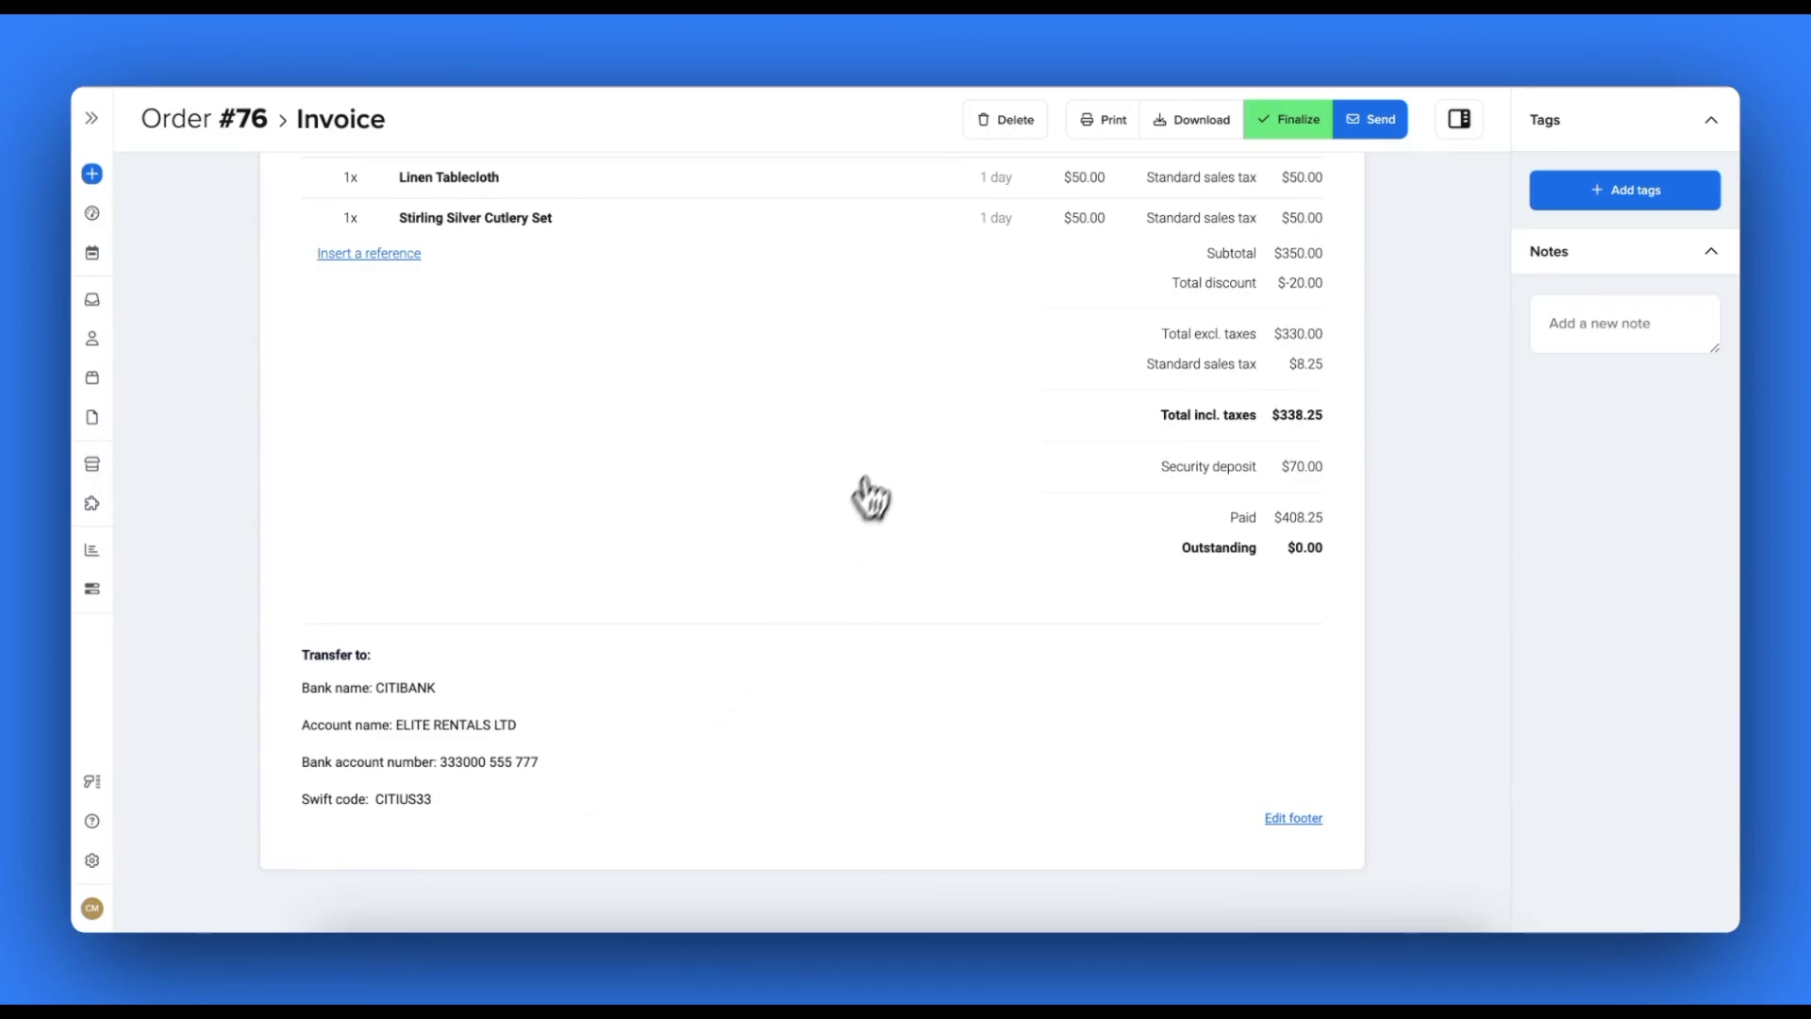
Finalize the pro forma into Invoice #2024-1 for $338.25 and view the Invoices list
scroll(877, 481, "up", 5)
scroll(887, 471, "up", 4)
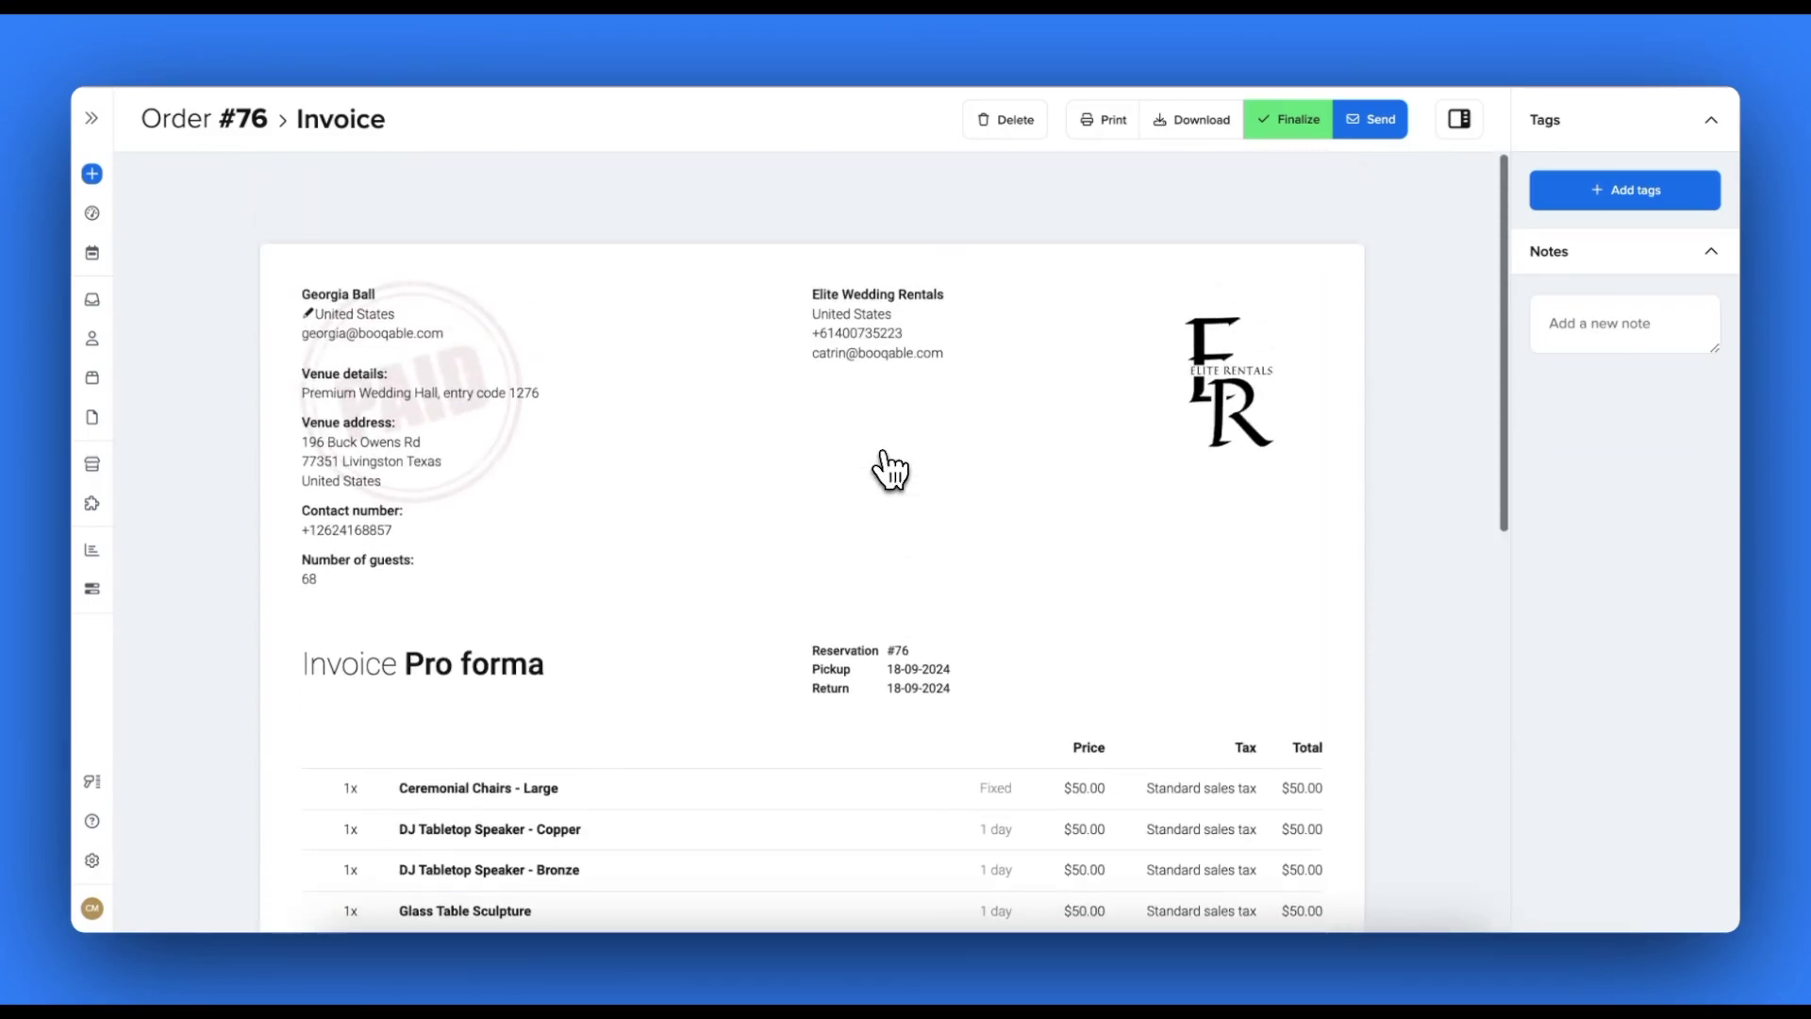
left_click(1288, 119)
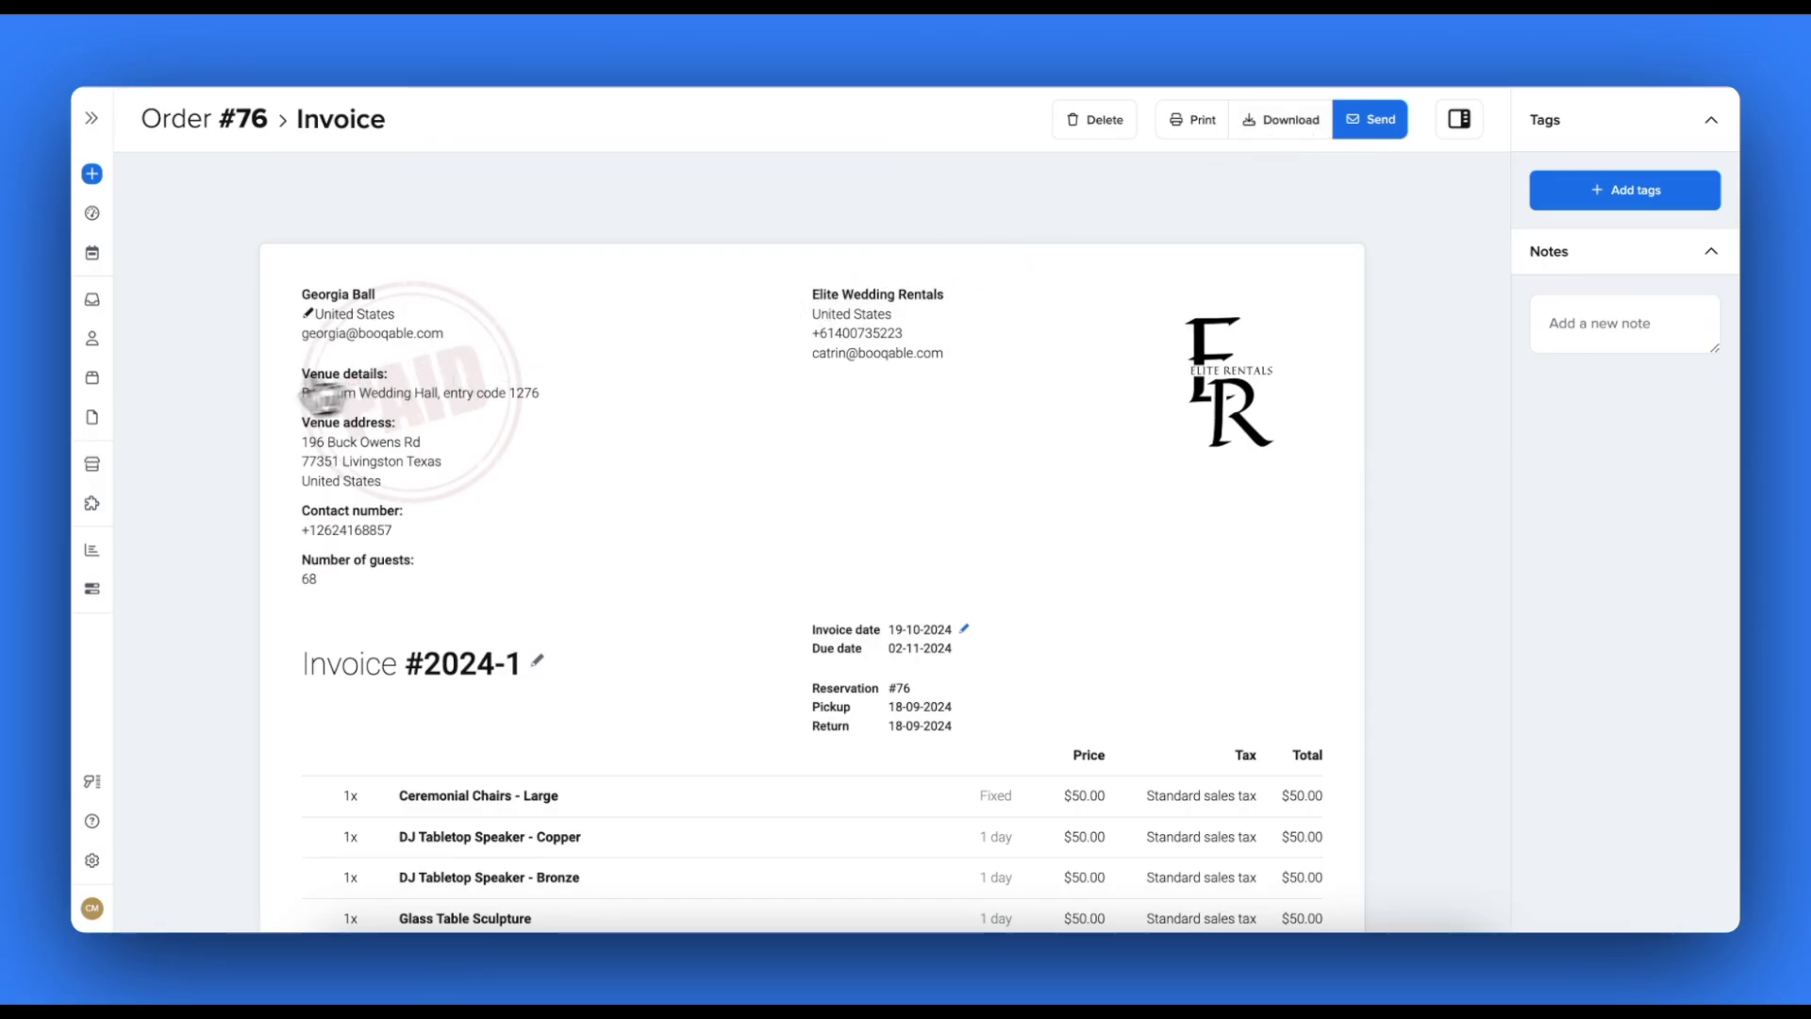
left_click(101, 422)
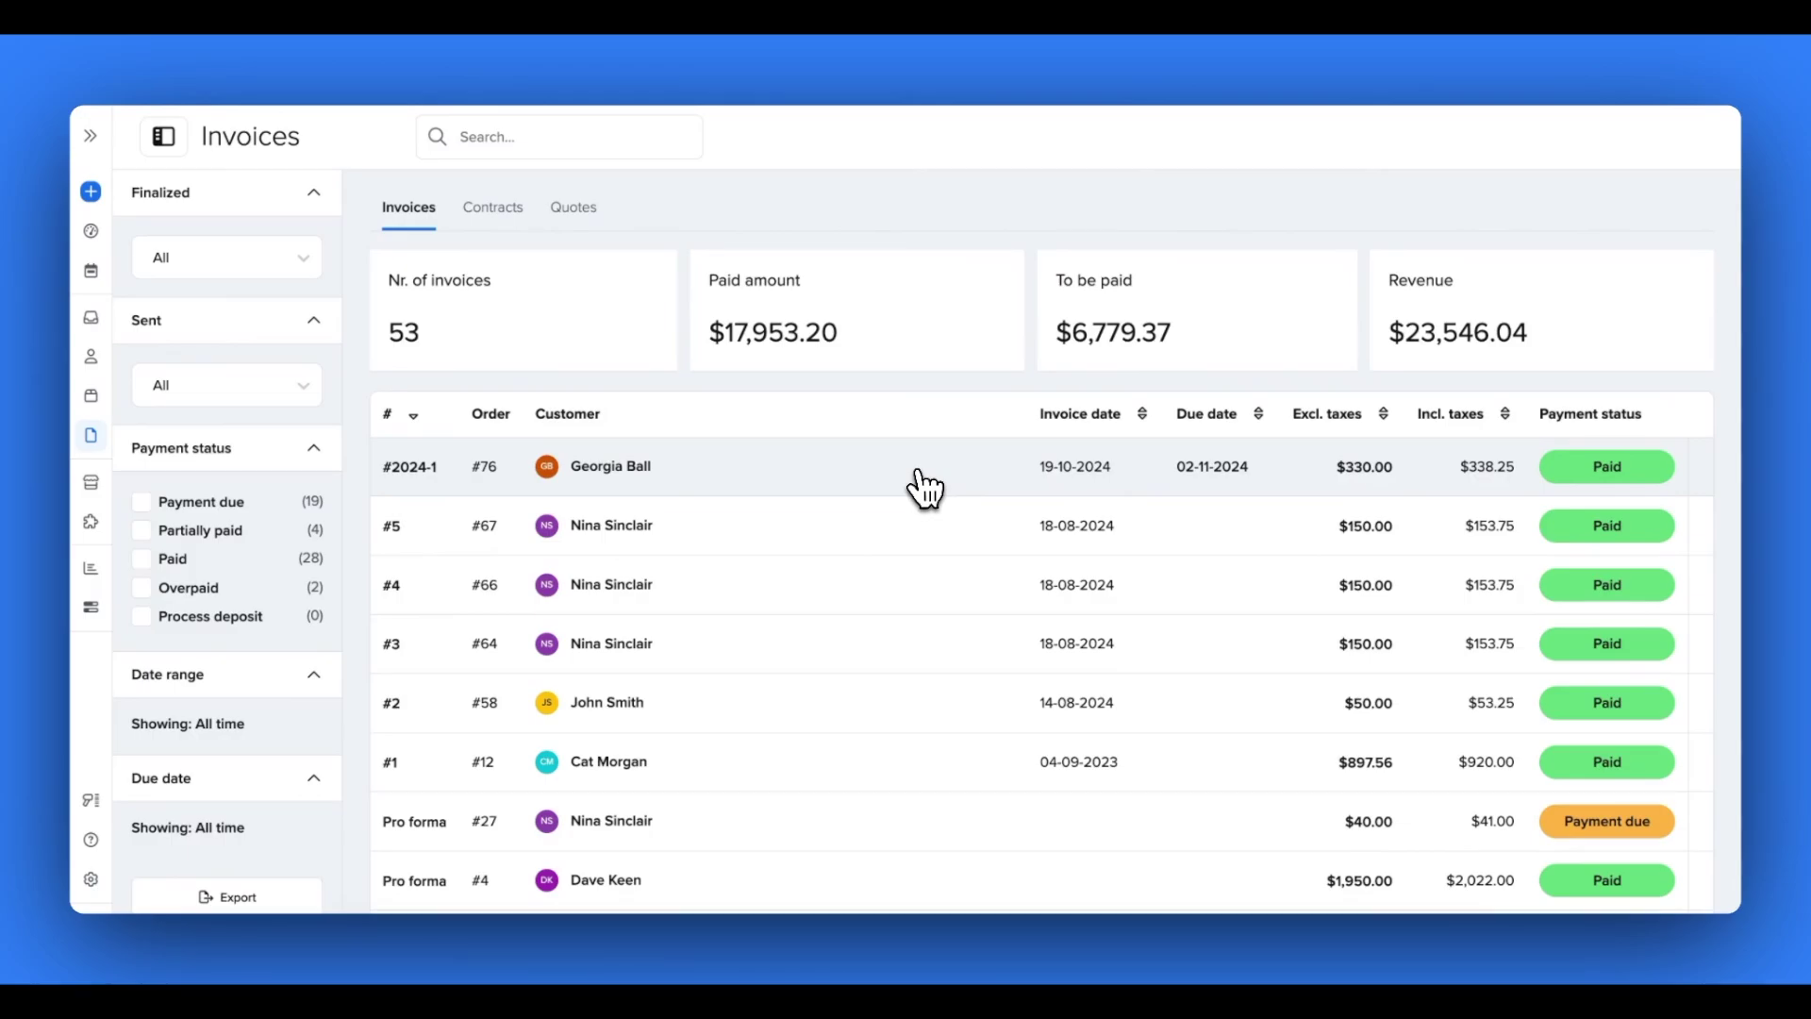
Open invoice #2024-1, return to order #76 to see it paid, then go to account settings
left_click(921, 472)
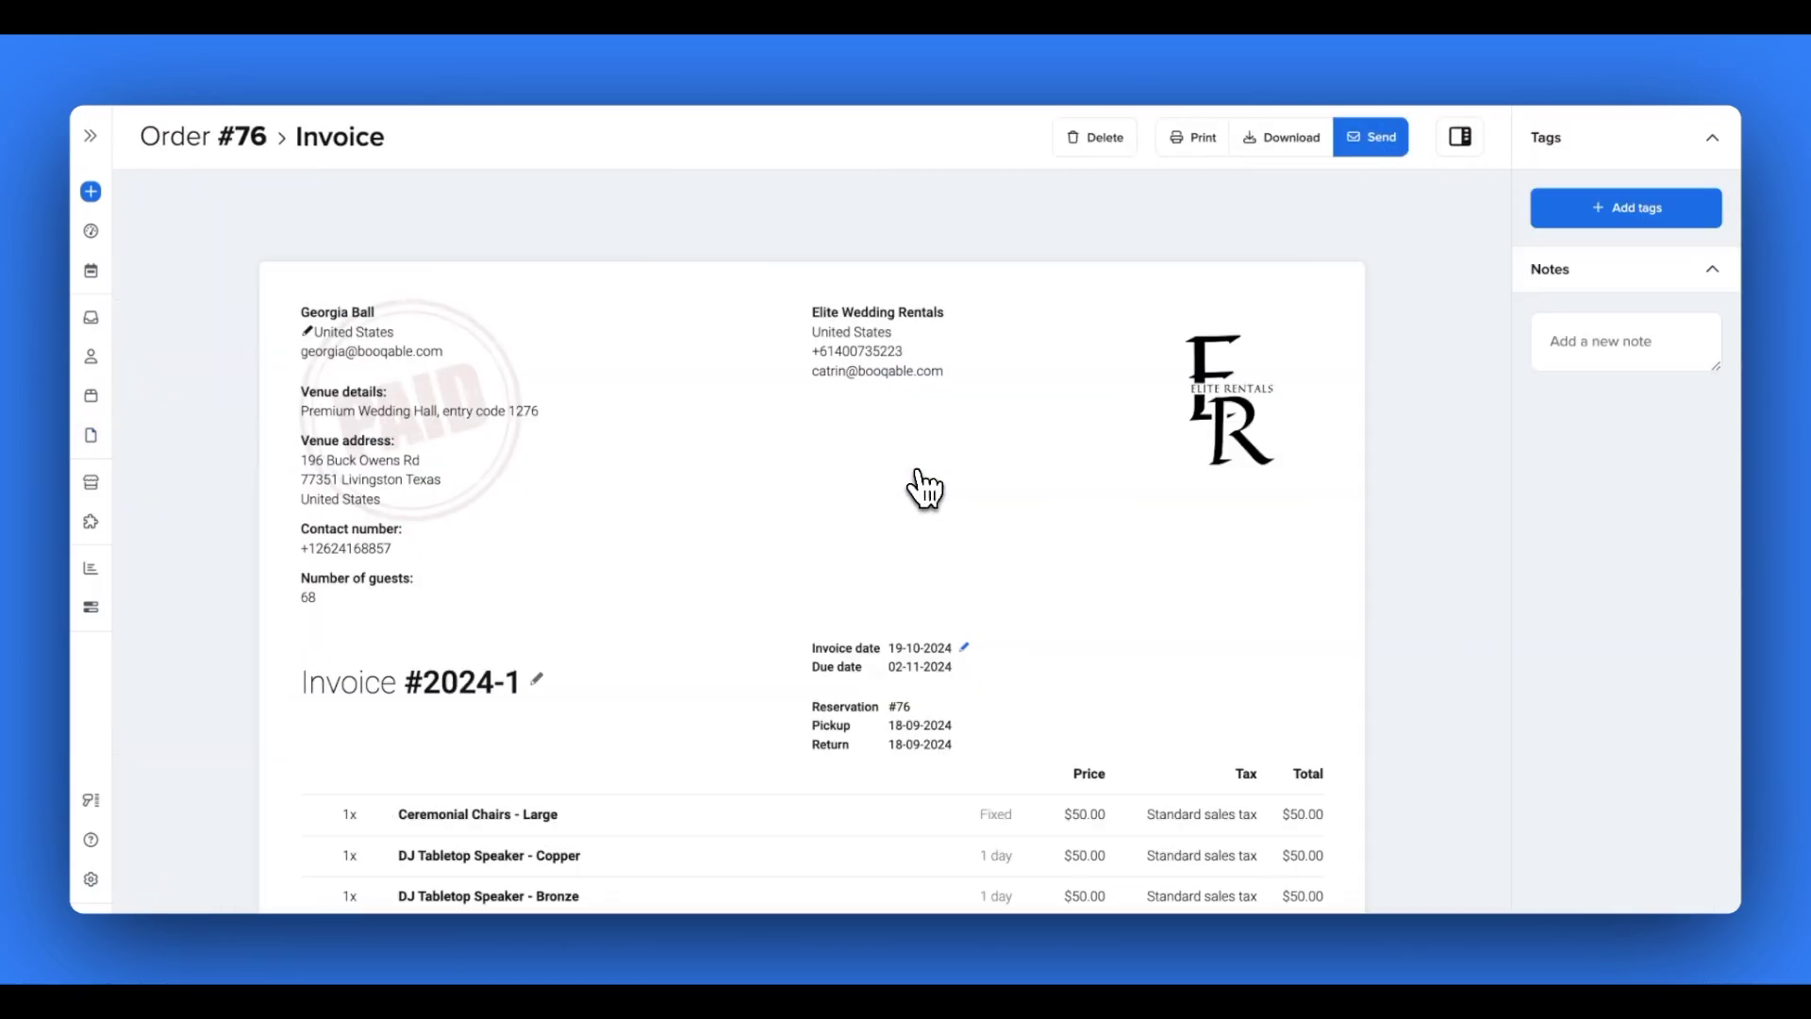
left_click(200, 142)
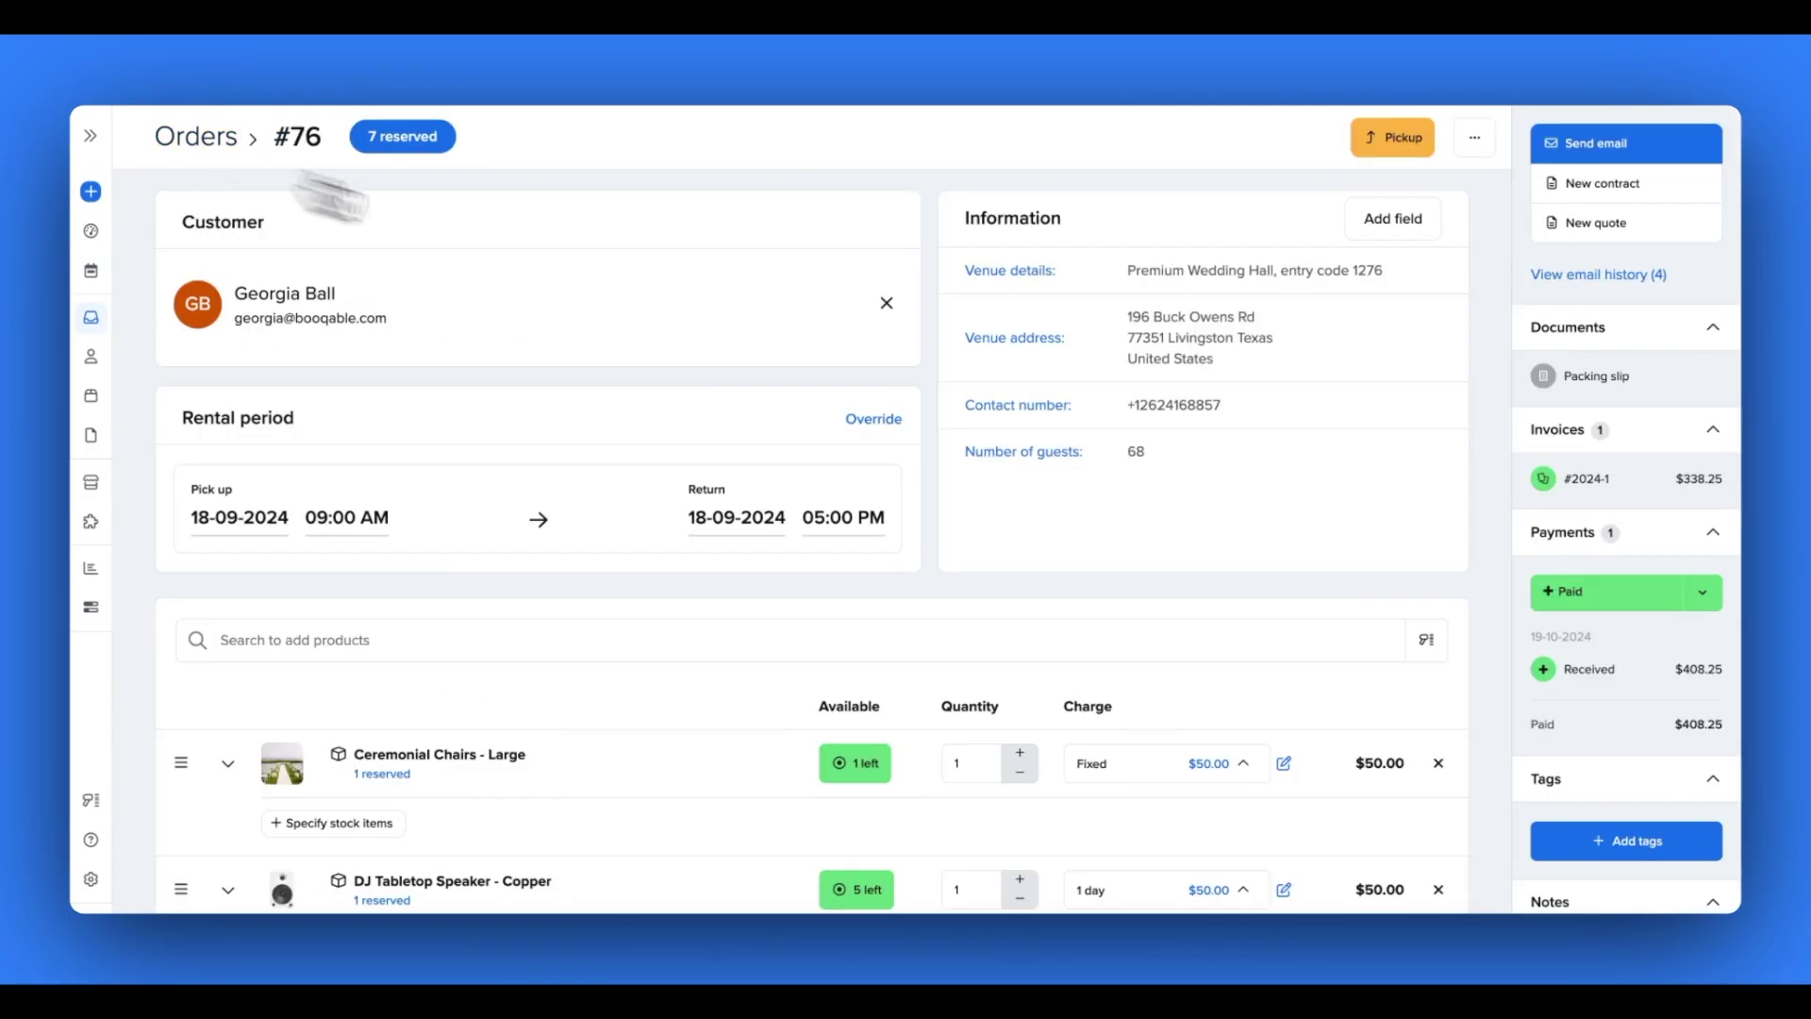
mouse_move(1594, 490)
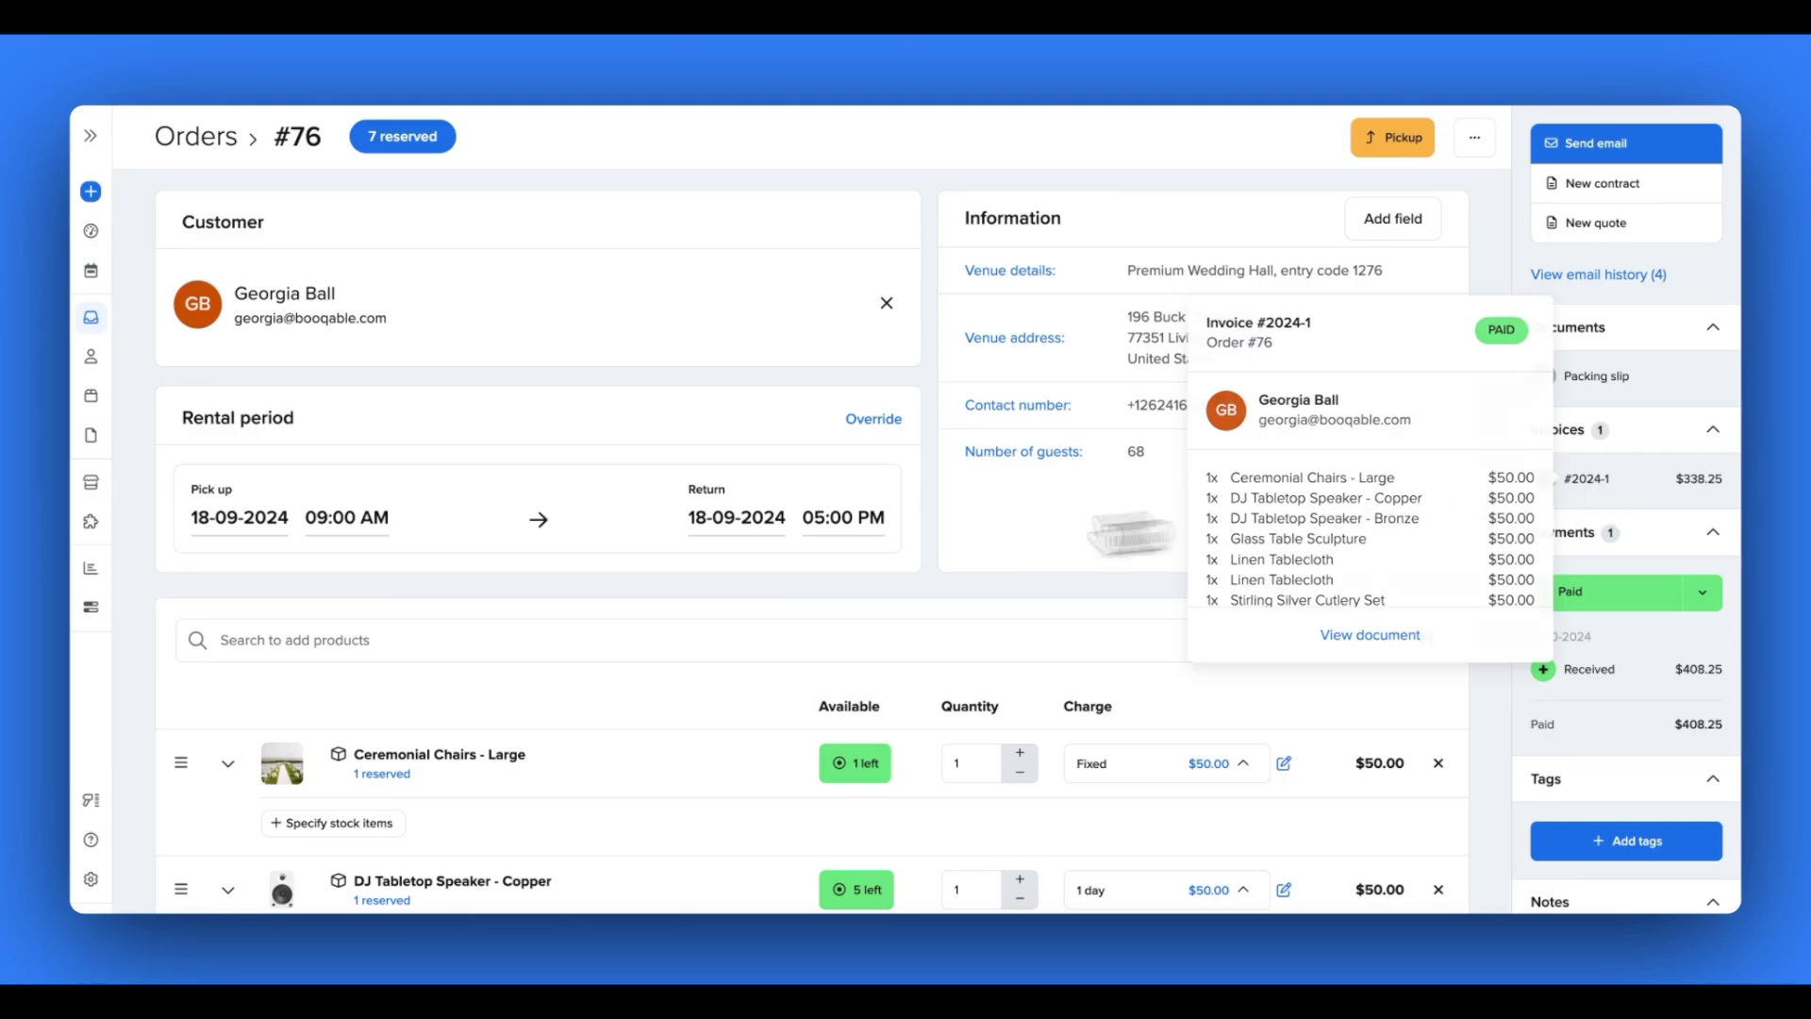
left_click(98, 881)
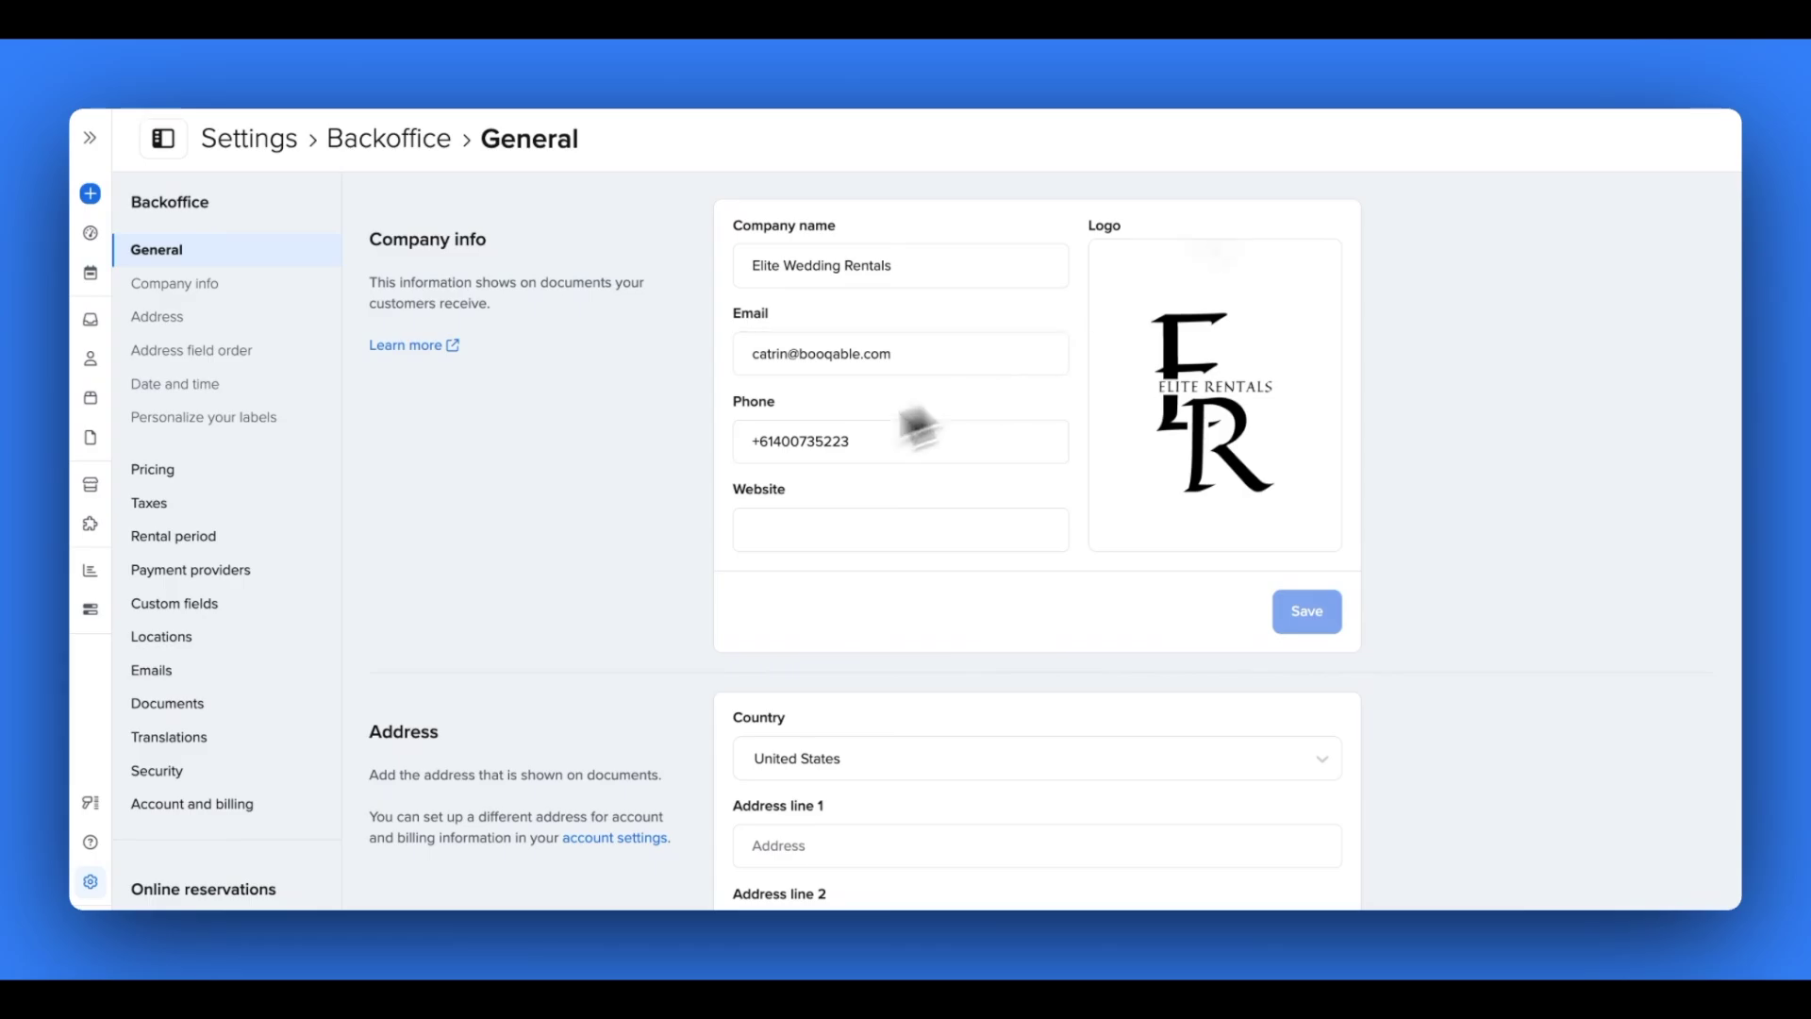
In Documents settings, set pickup and return details to 'Show date only' and save
left_click(170, 708)
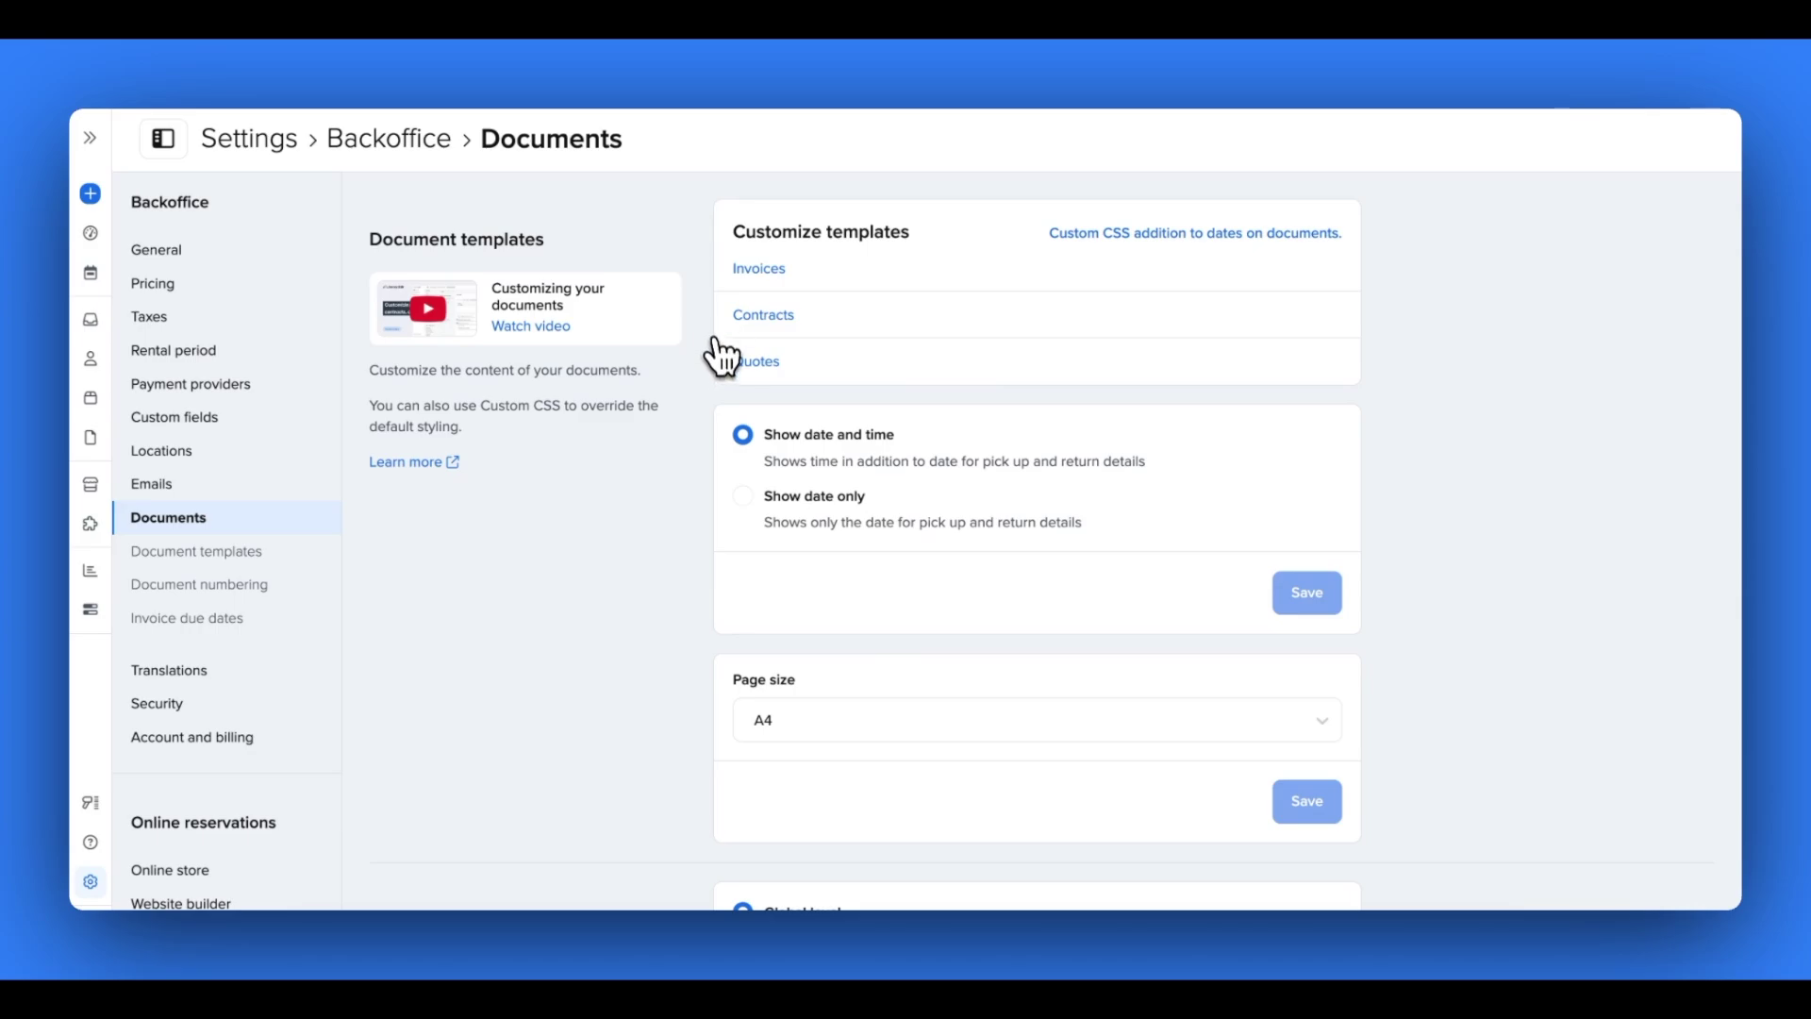
scroll(660, 537, "down", 2)
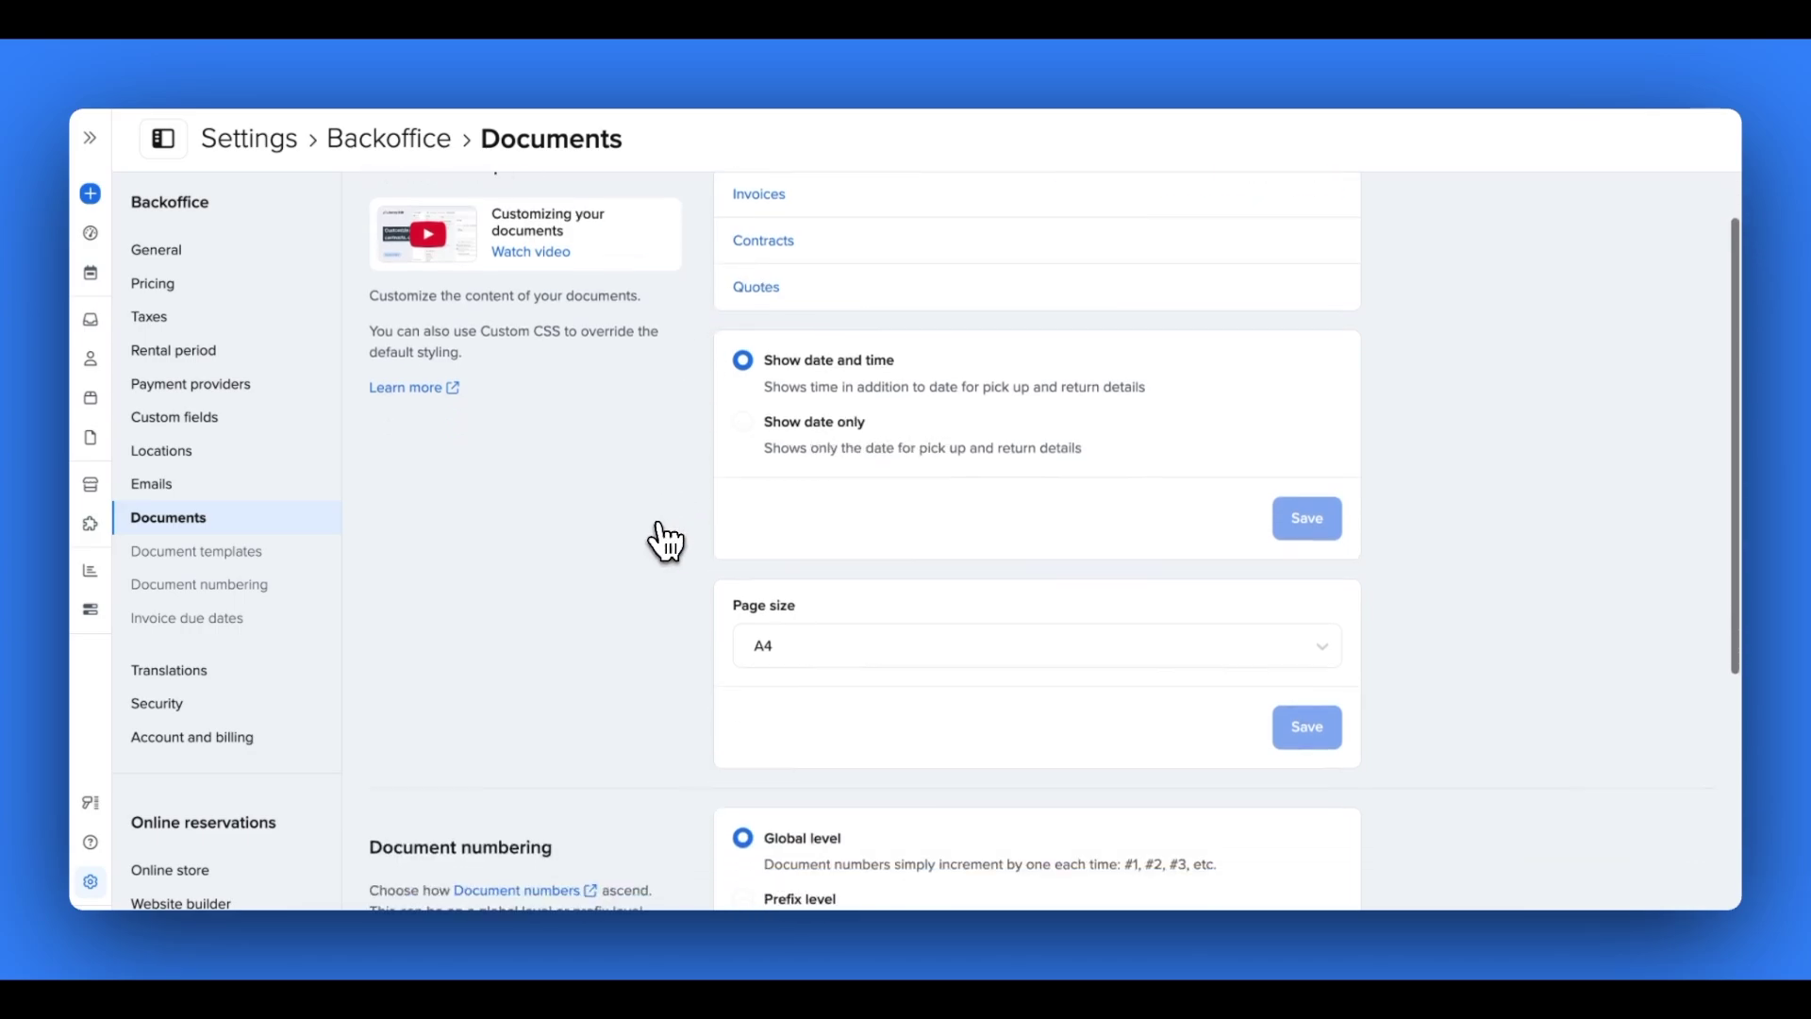
scroll(666, 539, "down", 1)
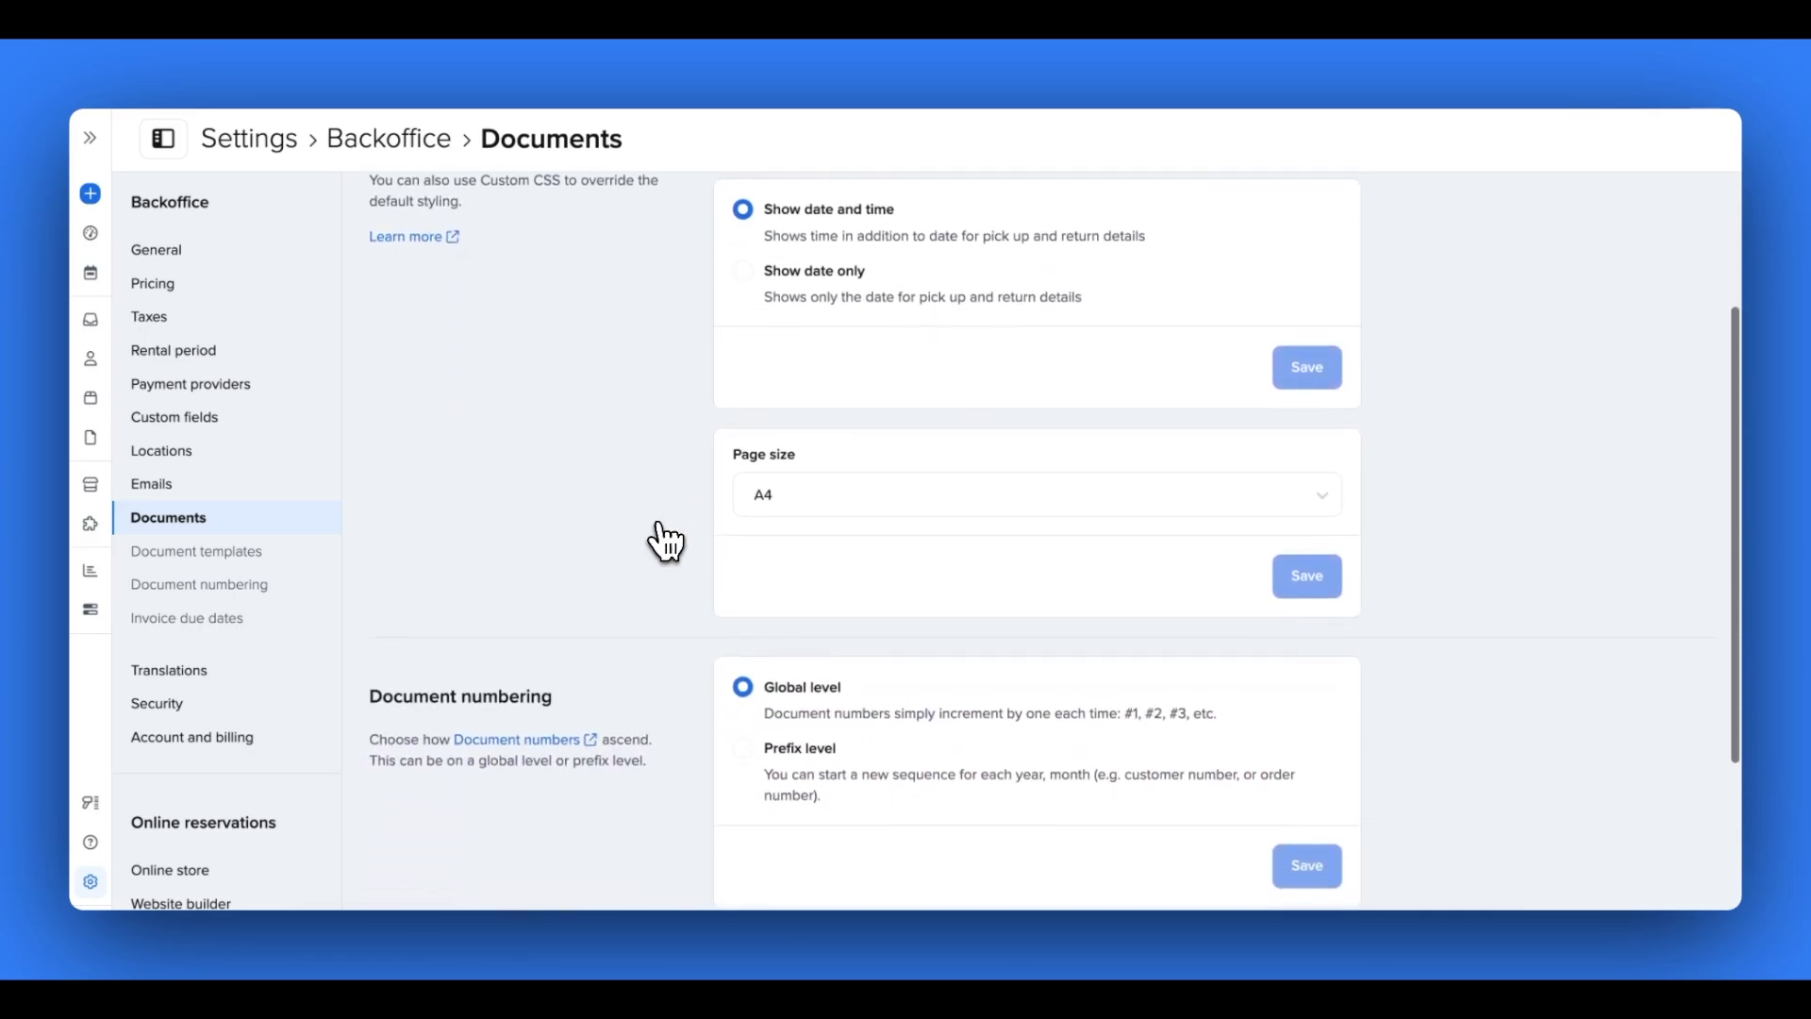
left_click(750, 273)
left_click(1312, 370)
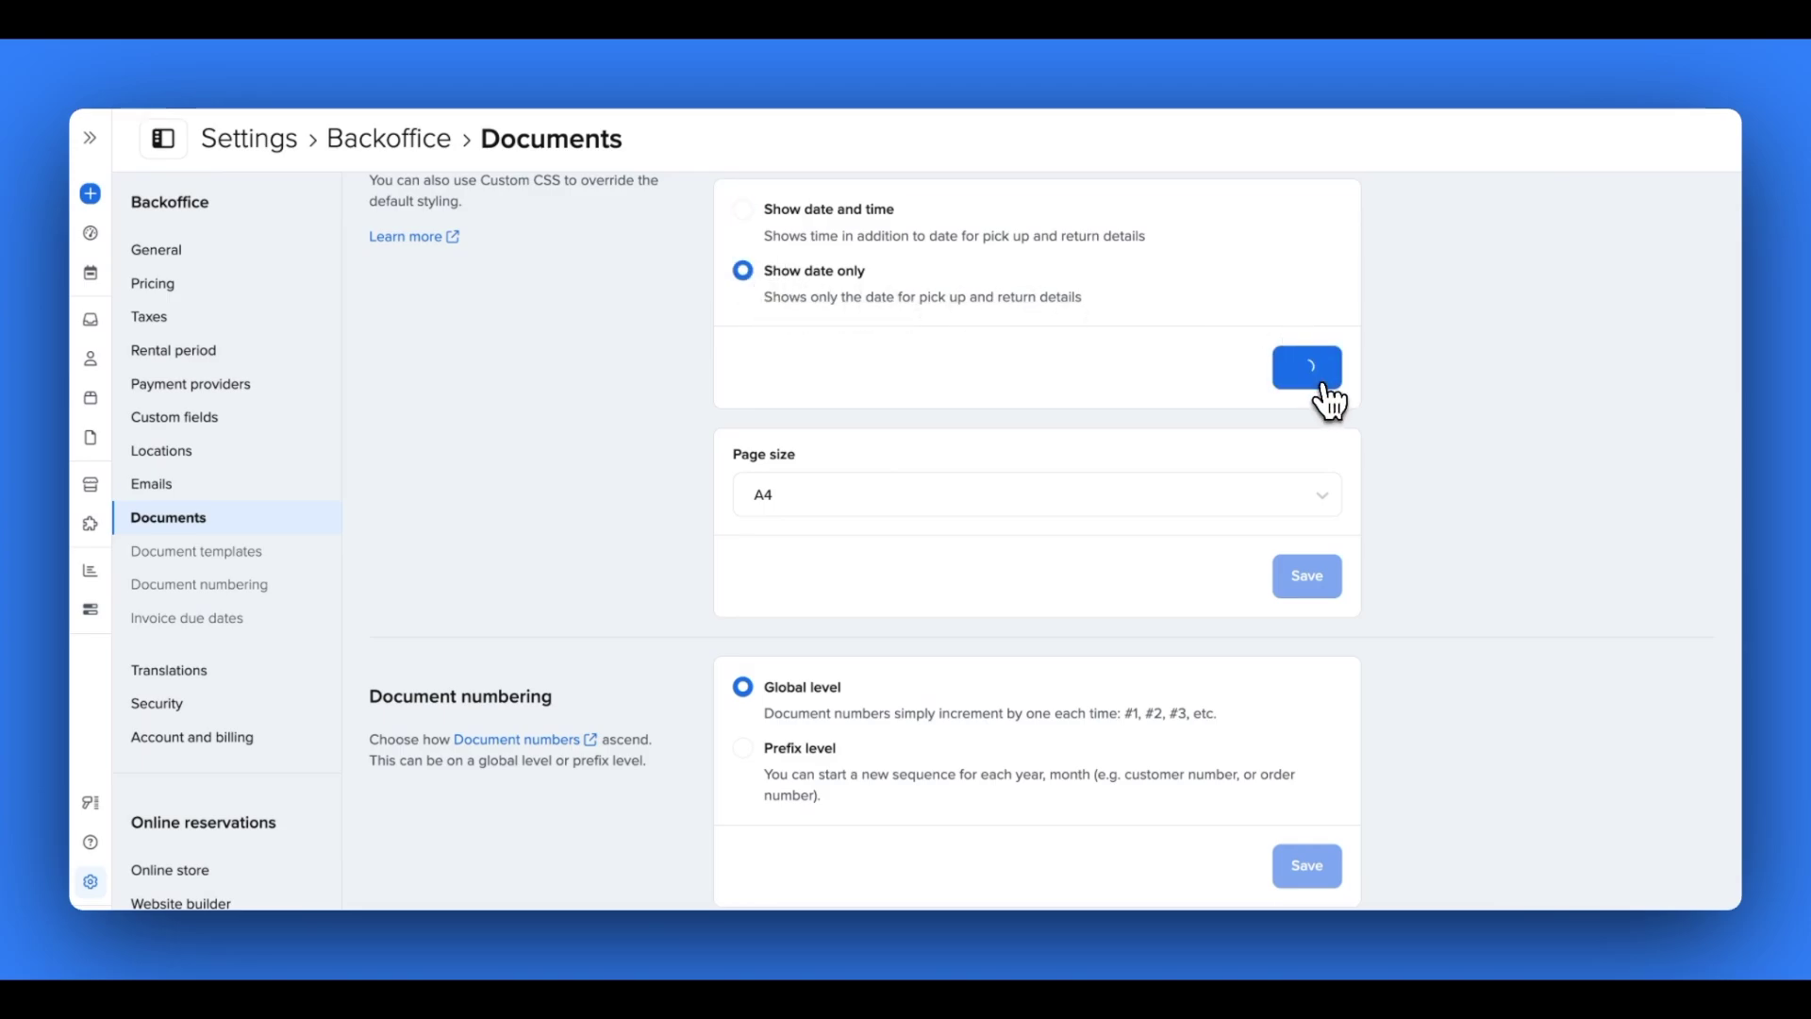
Keep A4 page size and select Prefix level document numbering
left_click(1323, 493)
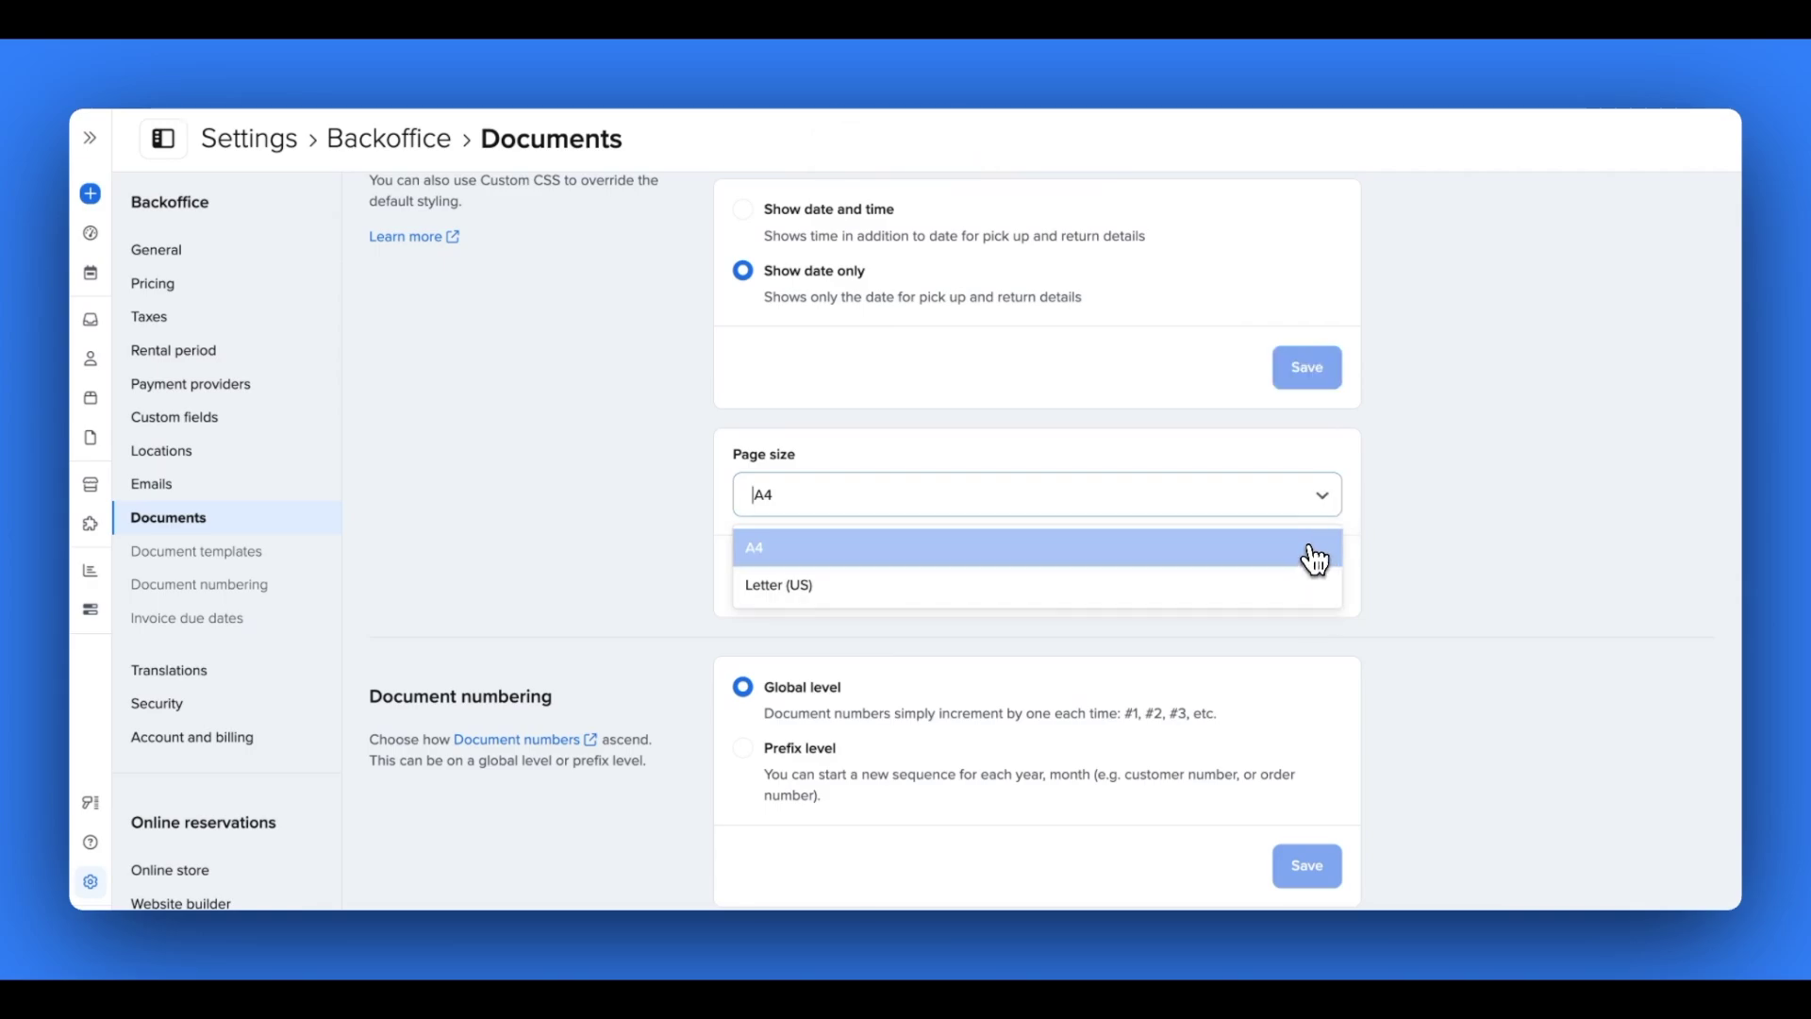
left_click(1311, 549)
scroll(1316, 566, "down", 3)
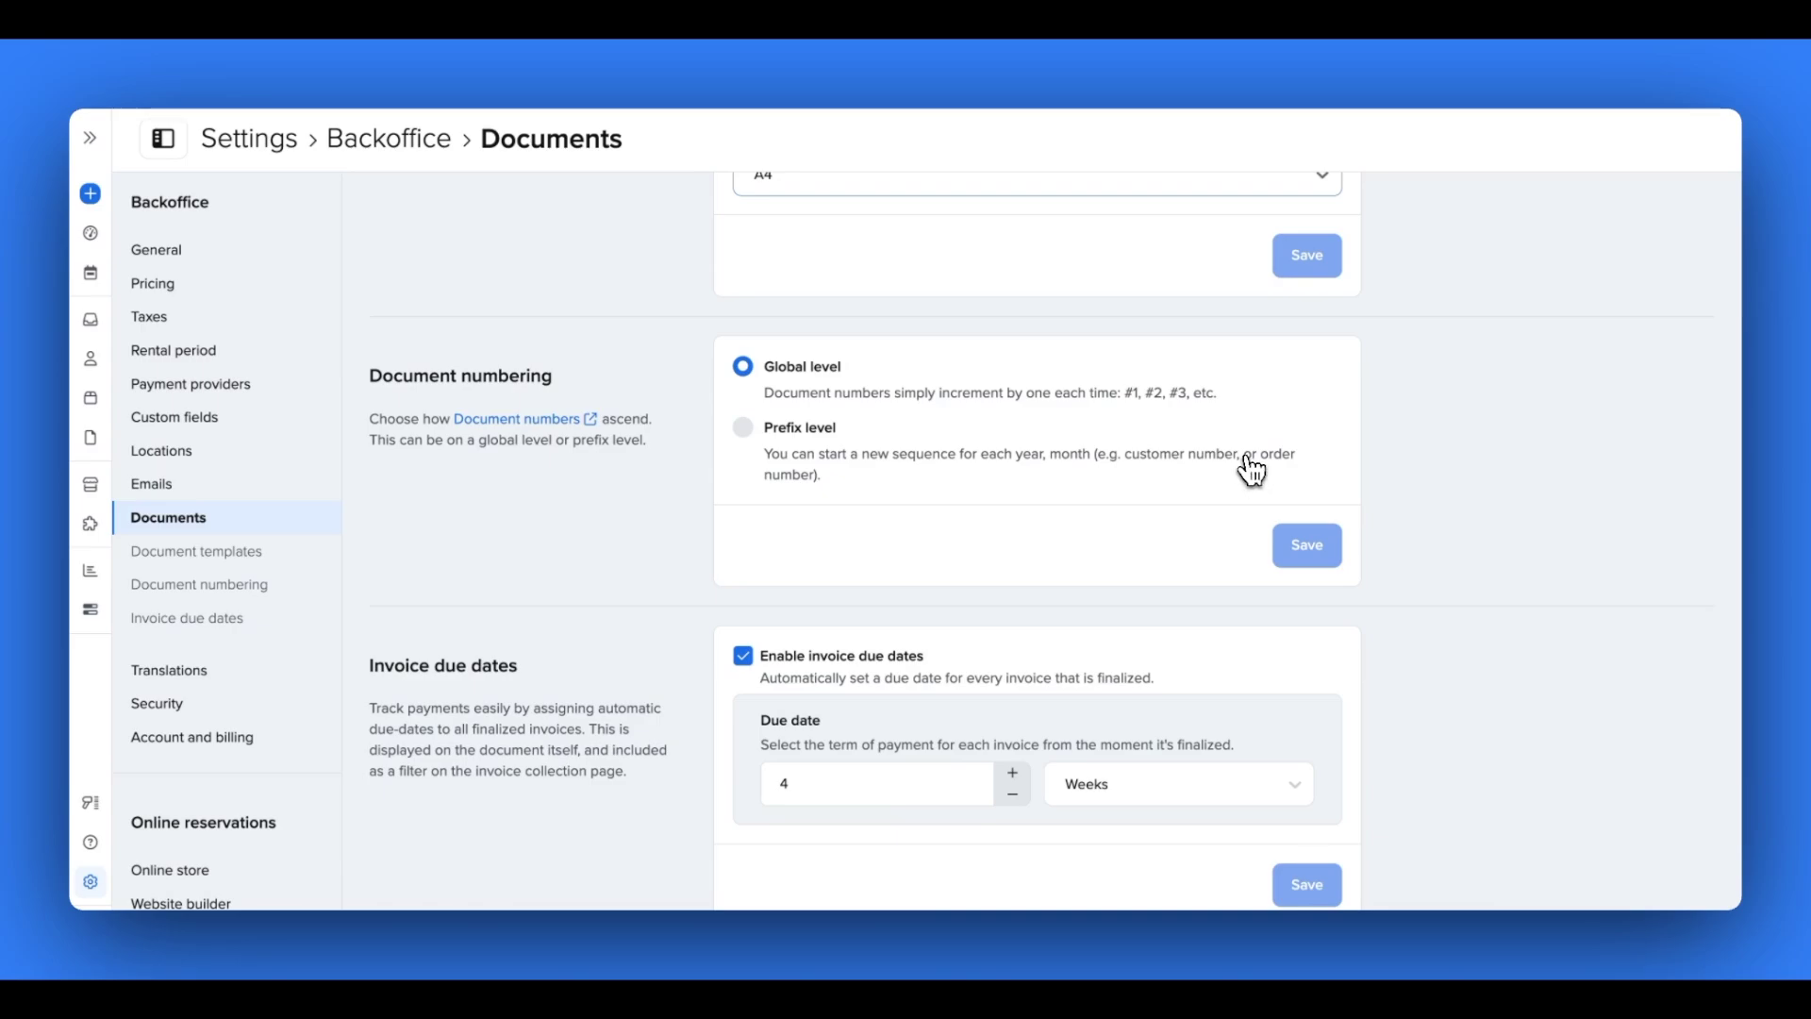
left_click(1253, 469)
Save Prefix level numbering and change the invoice due date from 4 to 2 weeks
left_click(1309, 546)
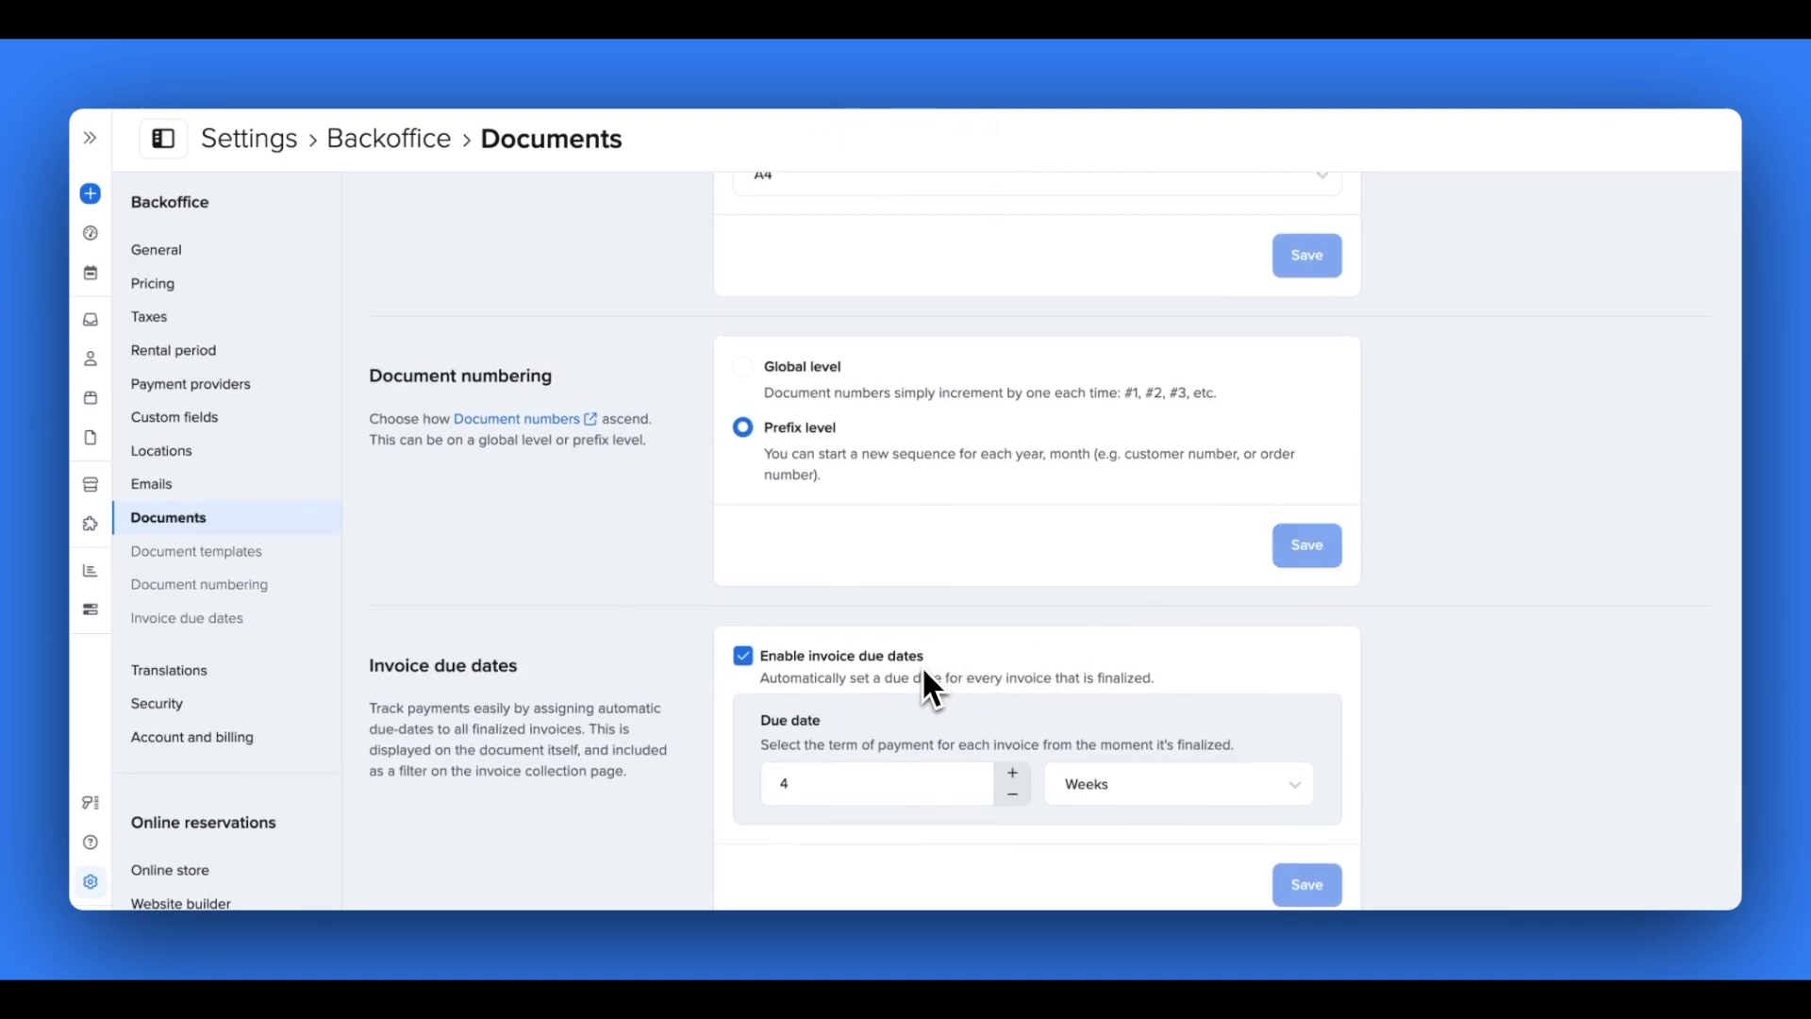
left_click(1013, 797)
left_click(1014, 797)
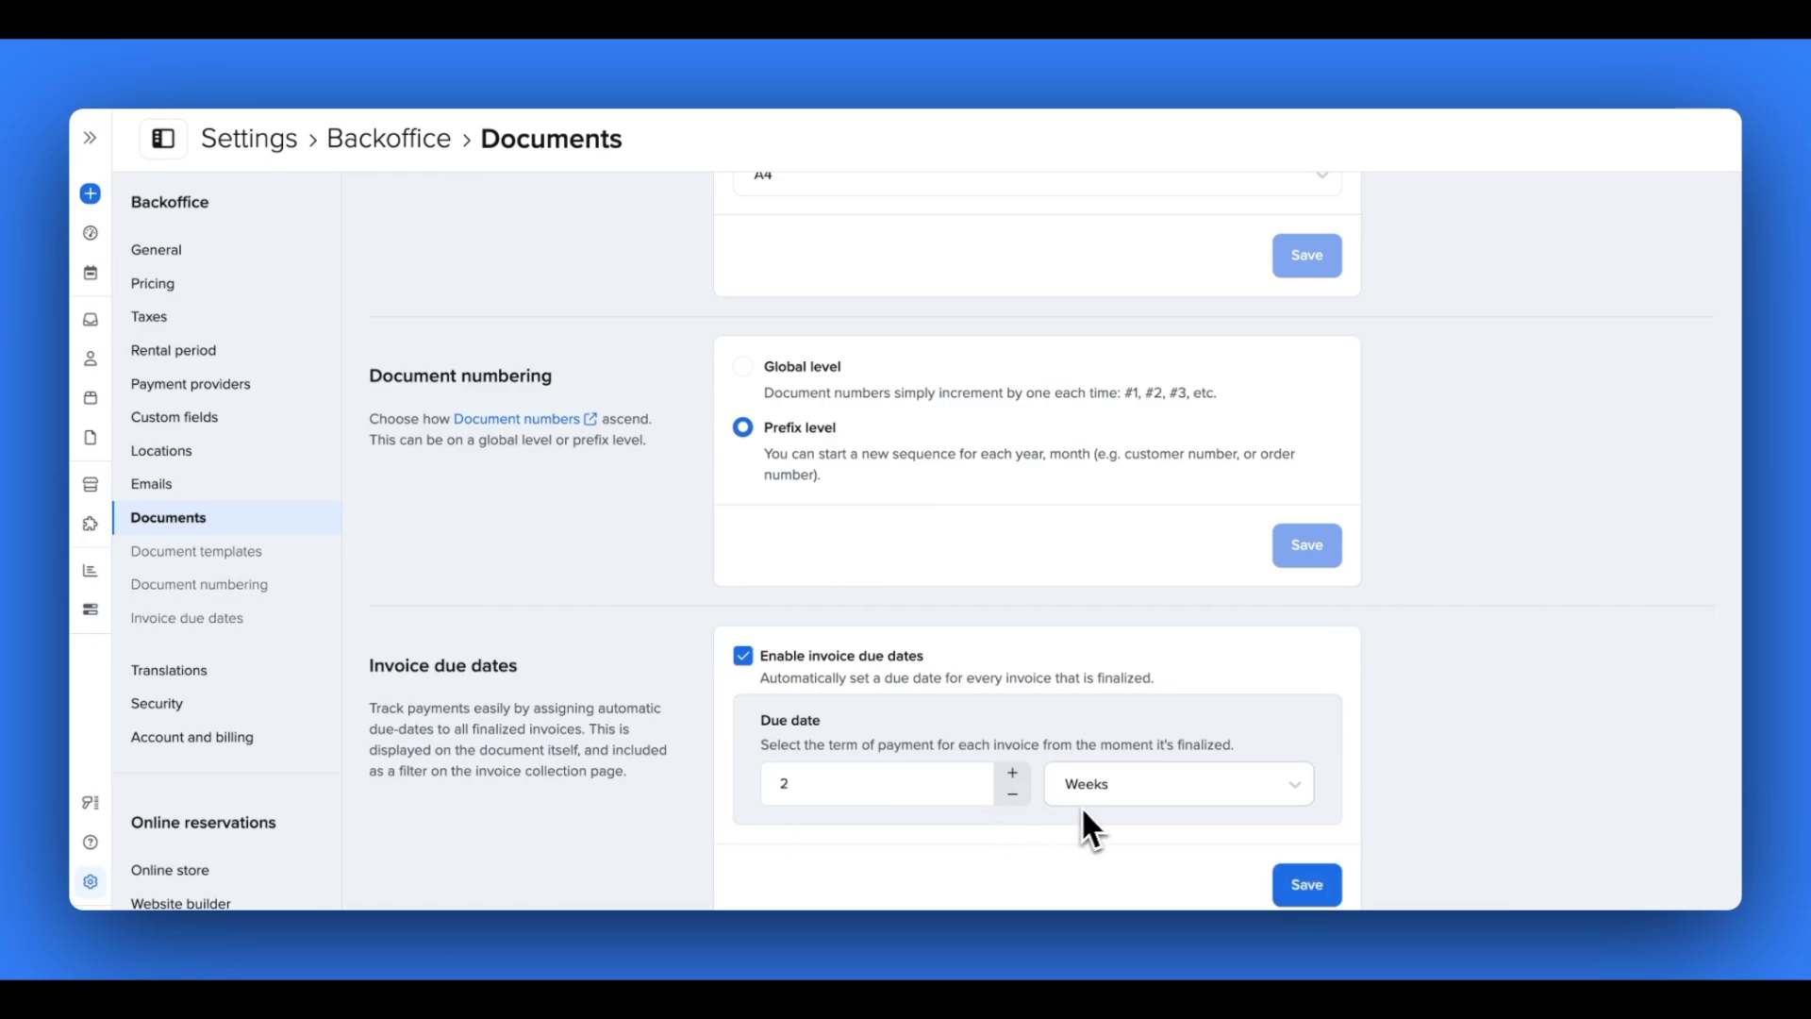
left_click(1307, 898)
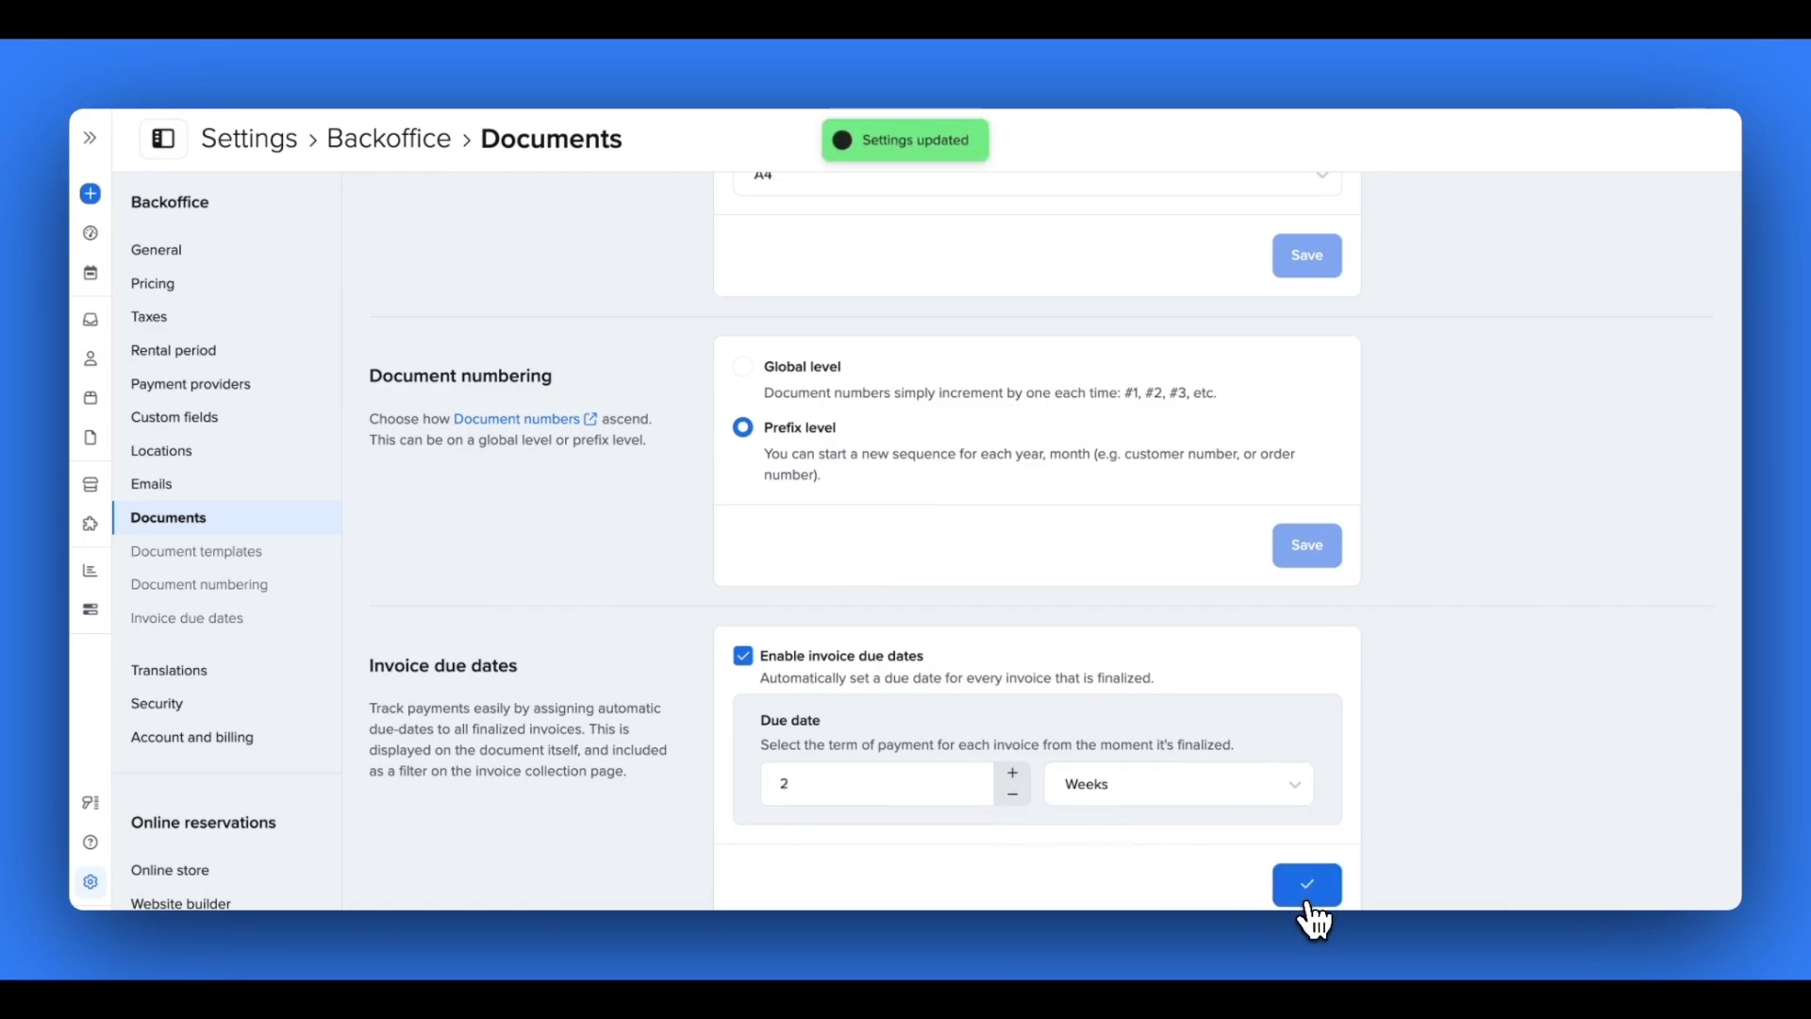
scroll(1420, 703, "up", 4)
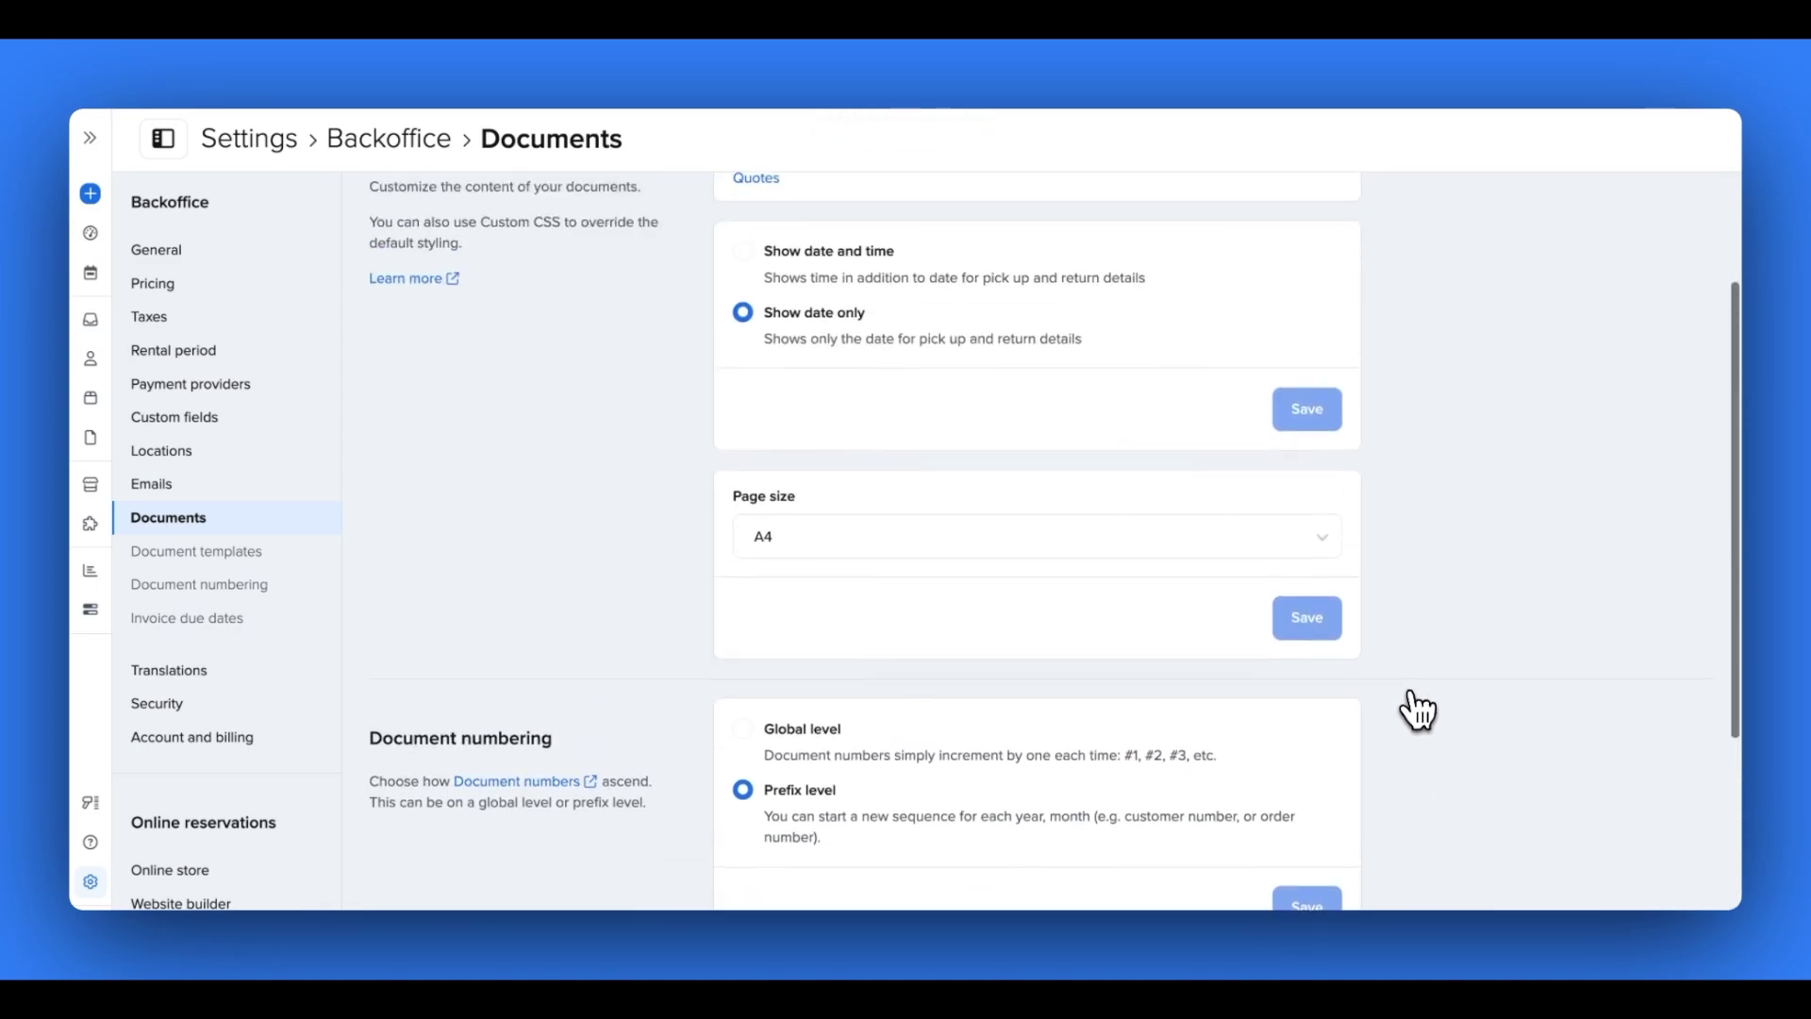
scroll(1417, 709, "up", 2)
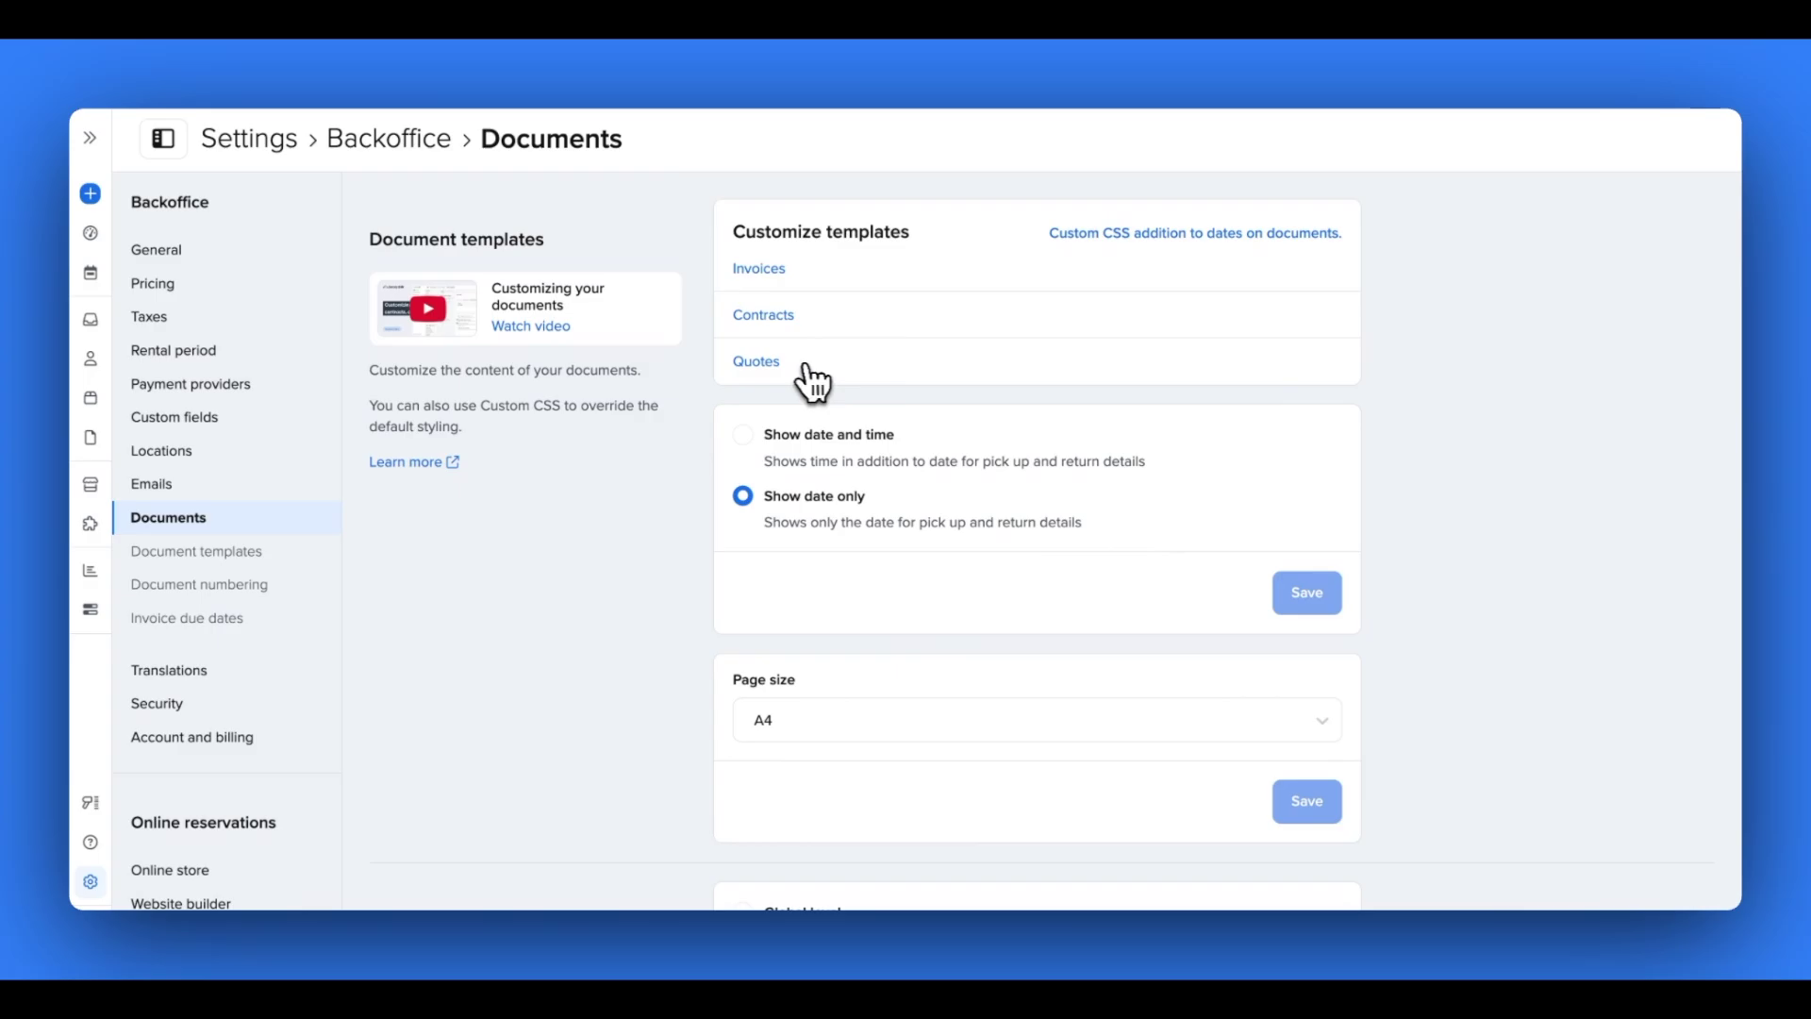
Add the year to the quote number prefix (Quote #2024-999) and save it
left_click(769, 364)
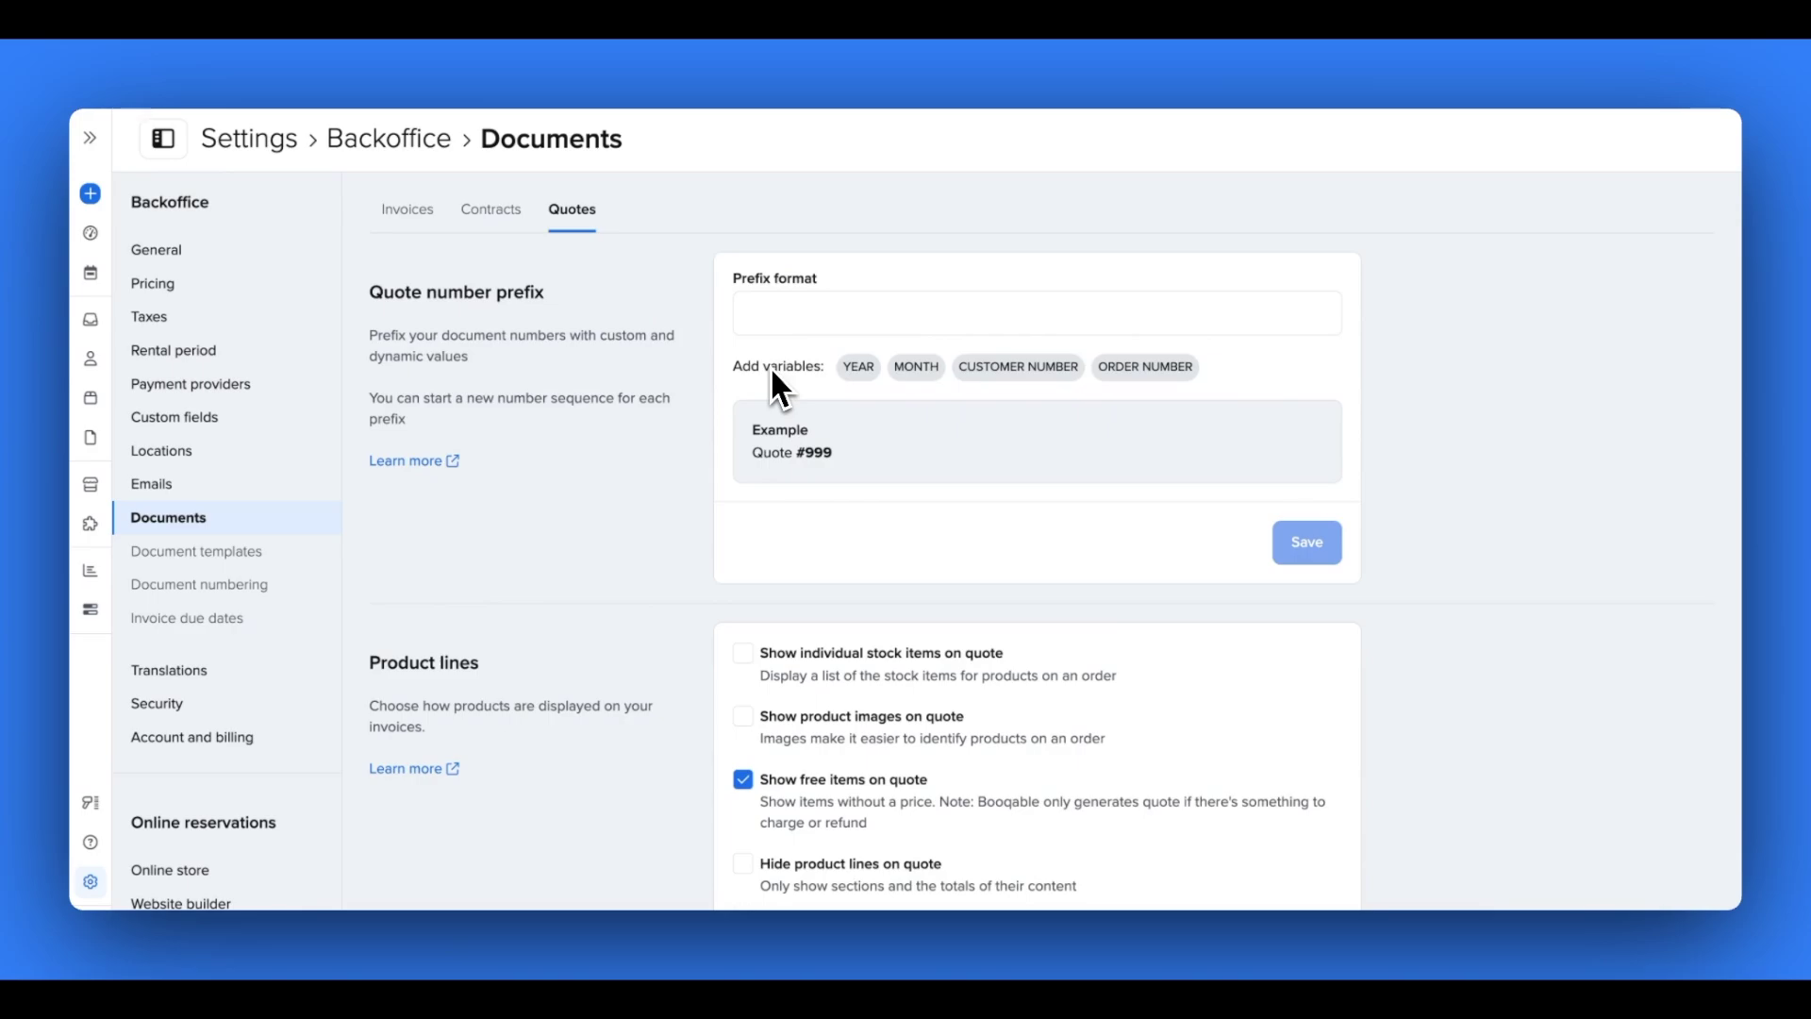
left_click(859, 371)
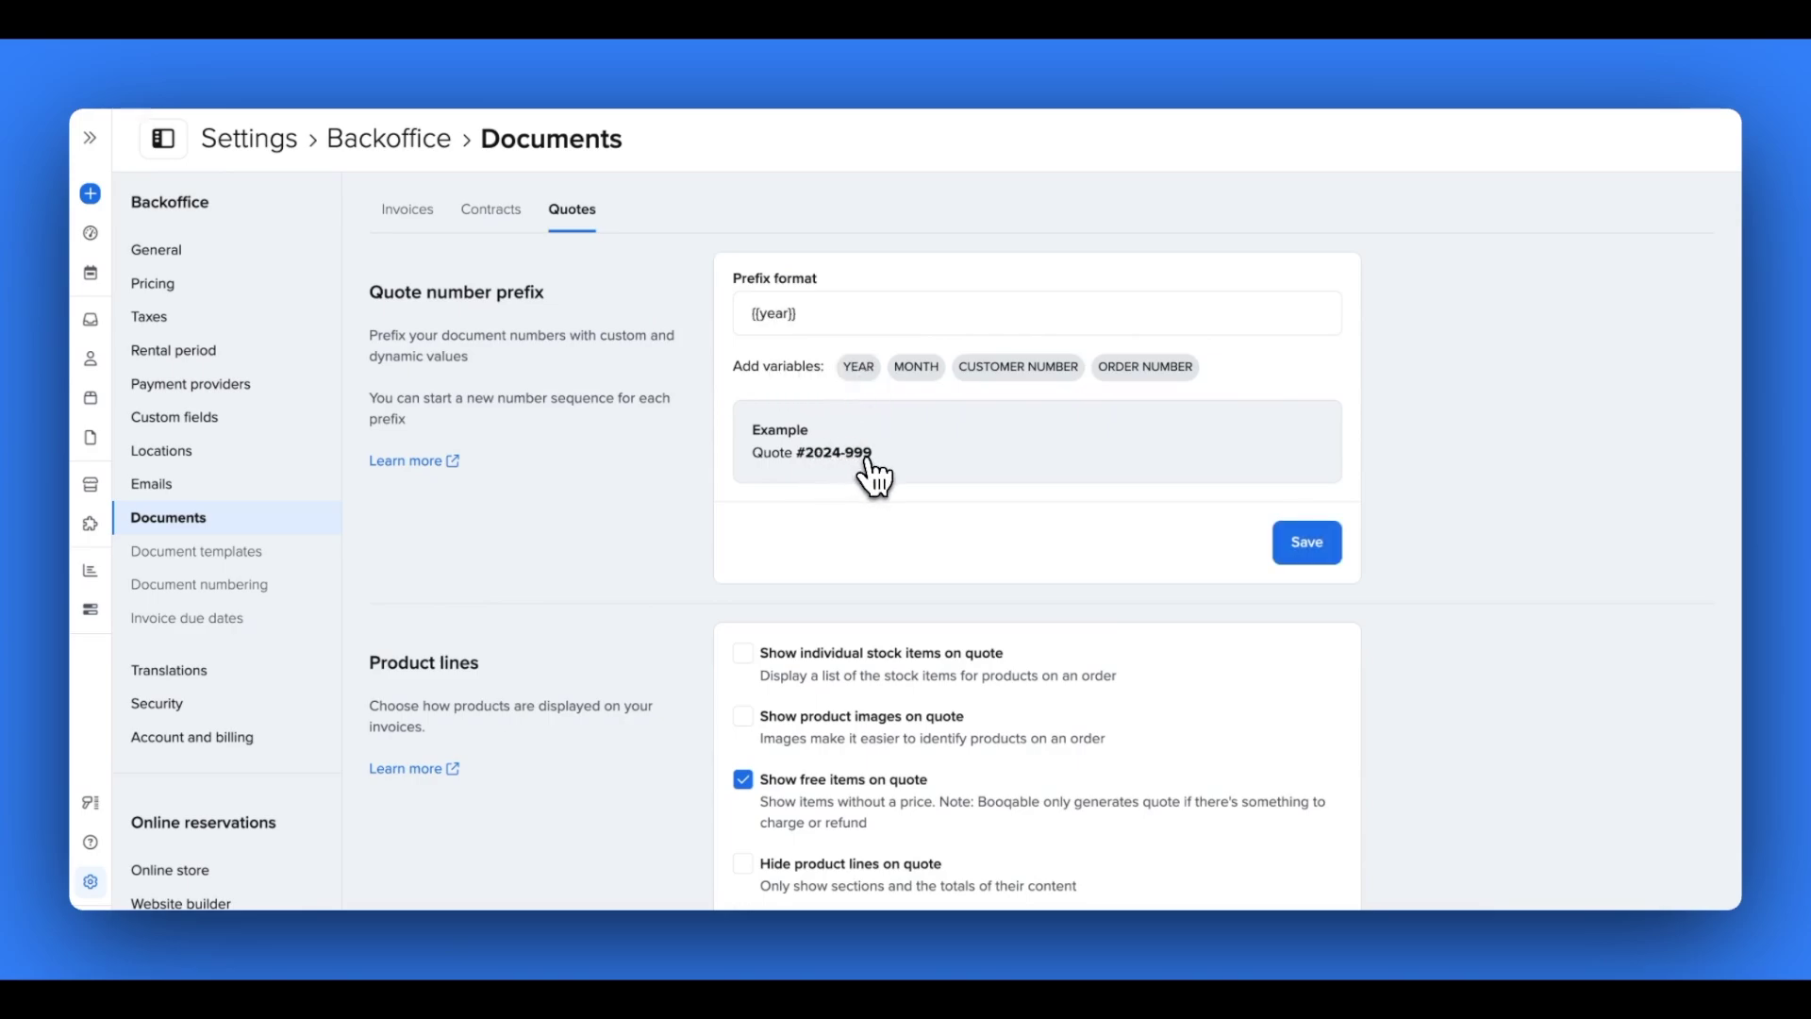
left_click(1308, 553)
Turn on 'Show individual stock items on quote' and save the quote product line options
scroll(1210, 552, "down", 2)
scroll(1213, 553, "down", 5)
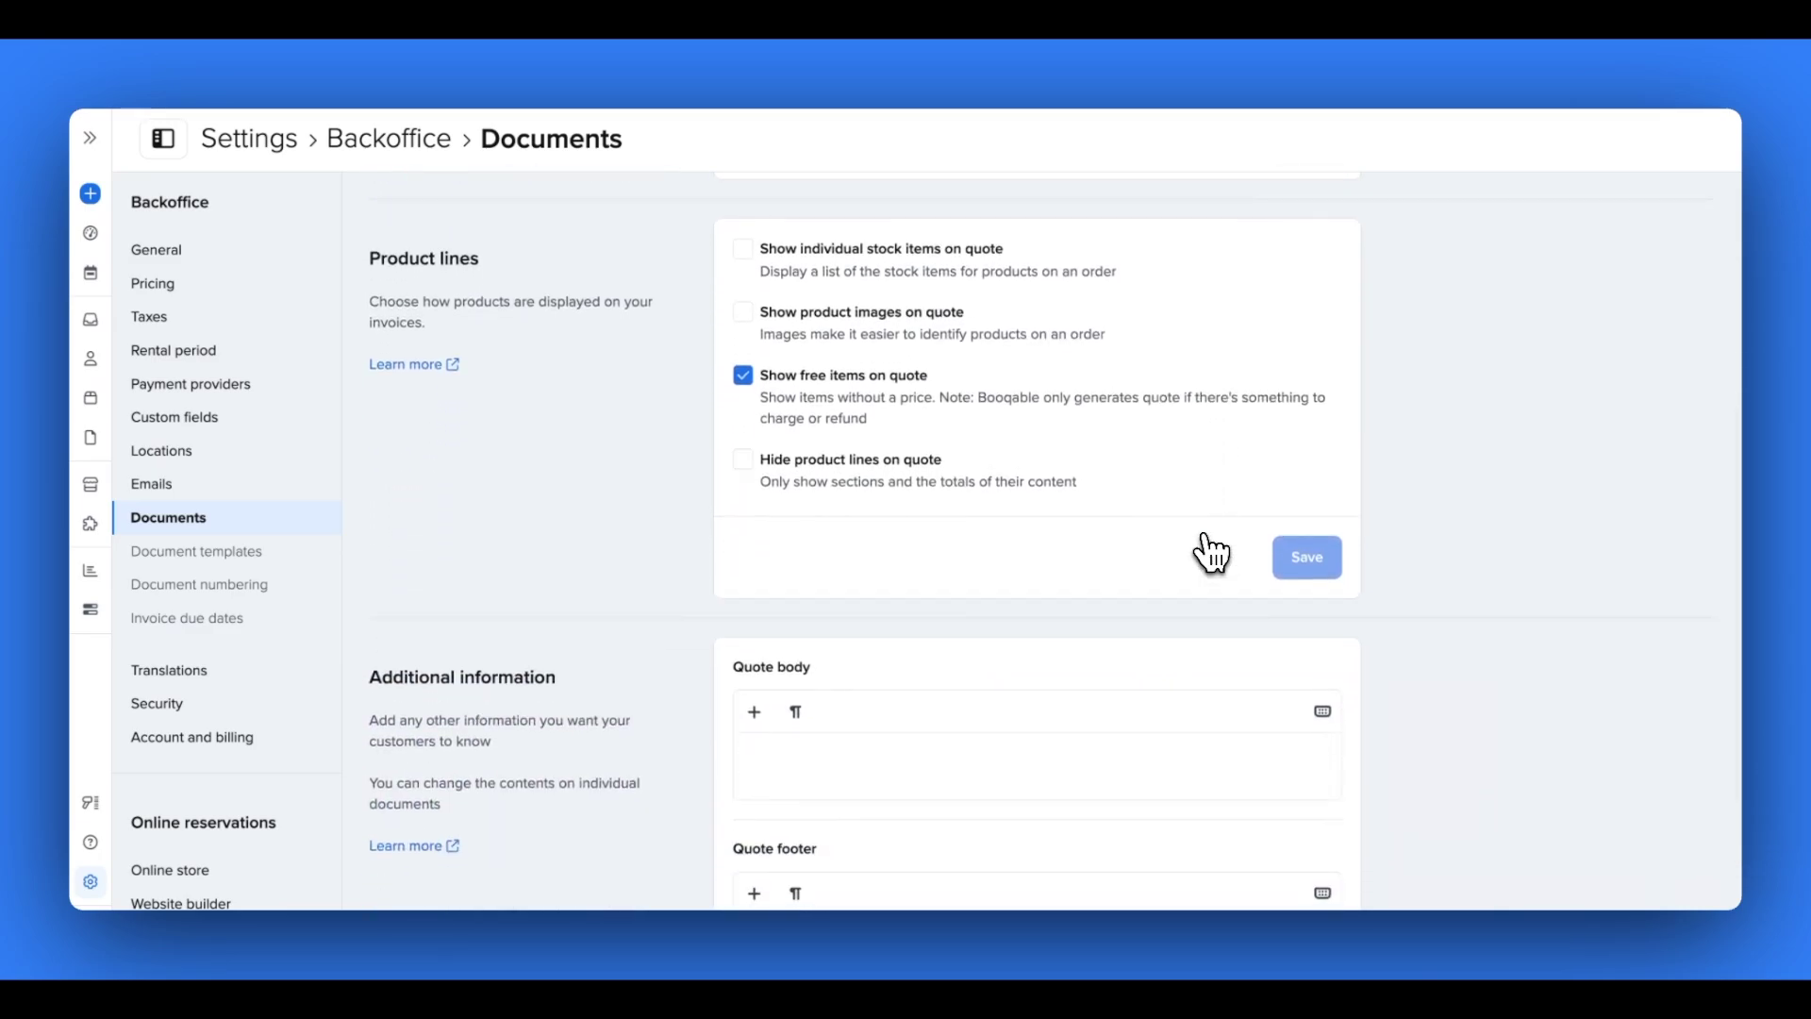
left_click(1000, 283)
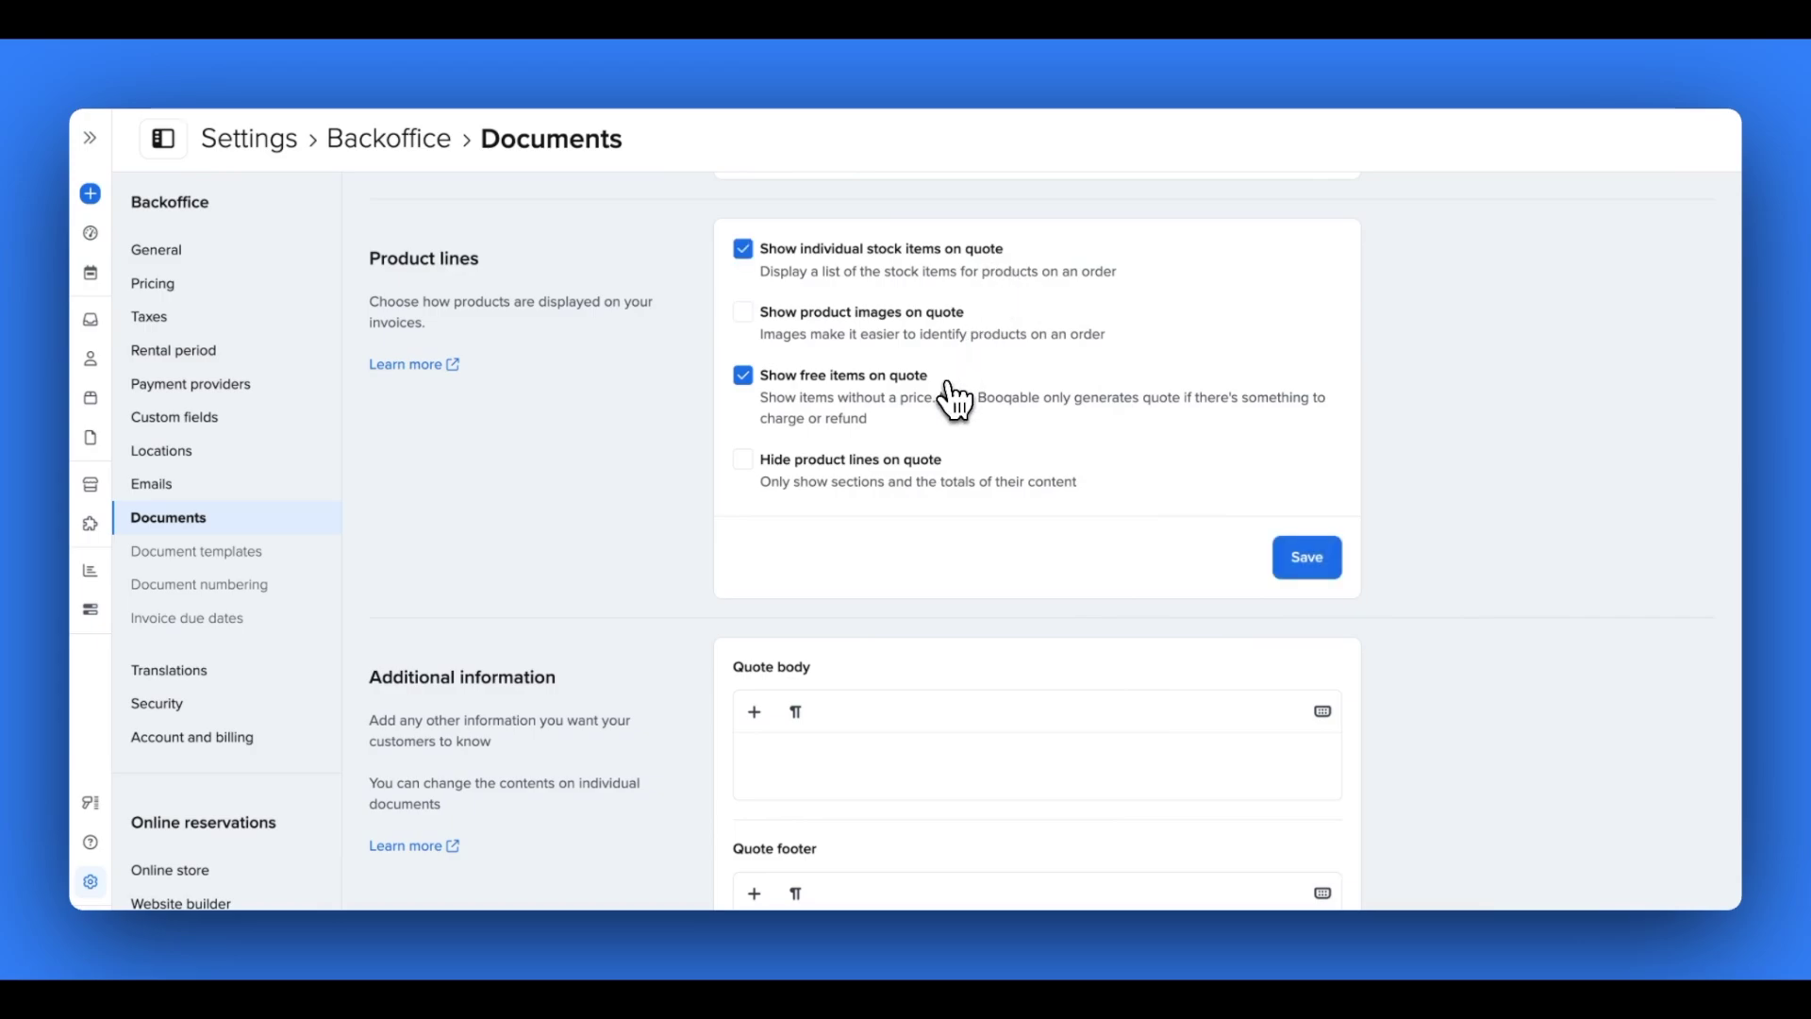
left_click(1275, 562)
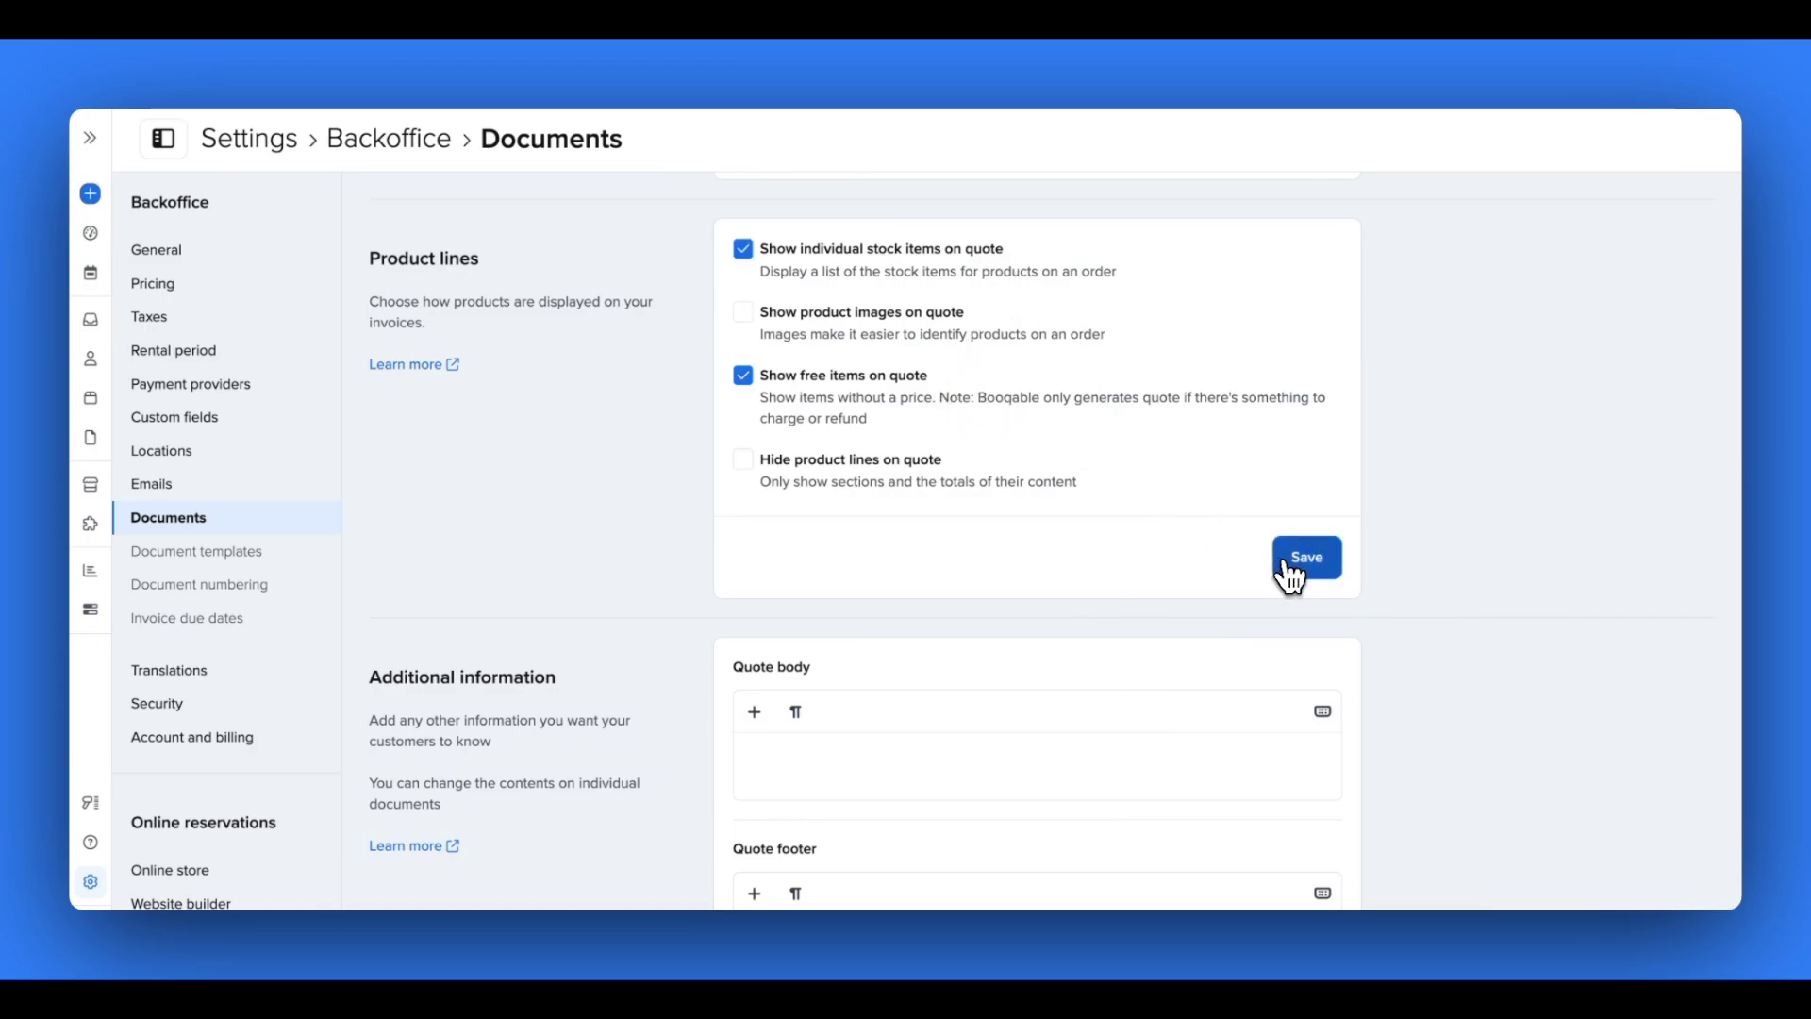
scroll(1403, 546, "down", 3)
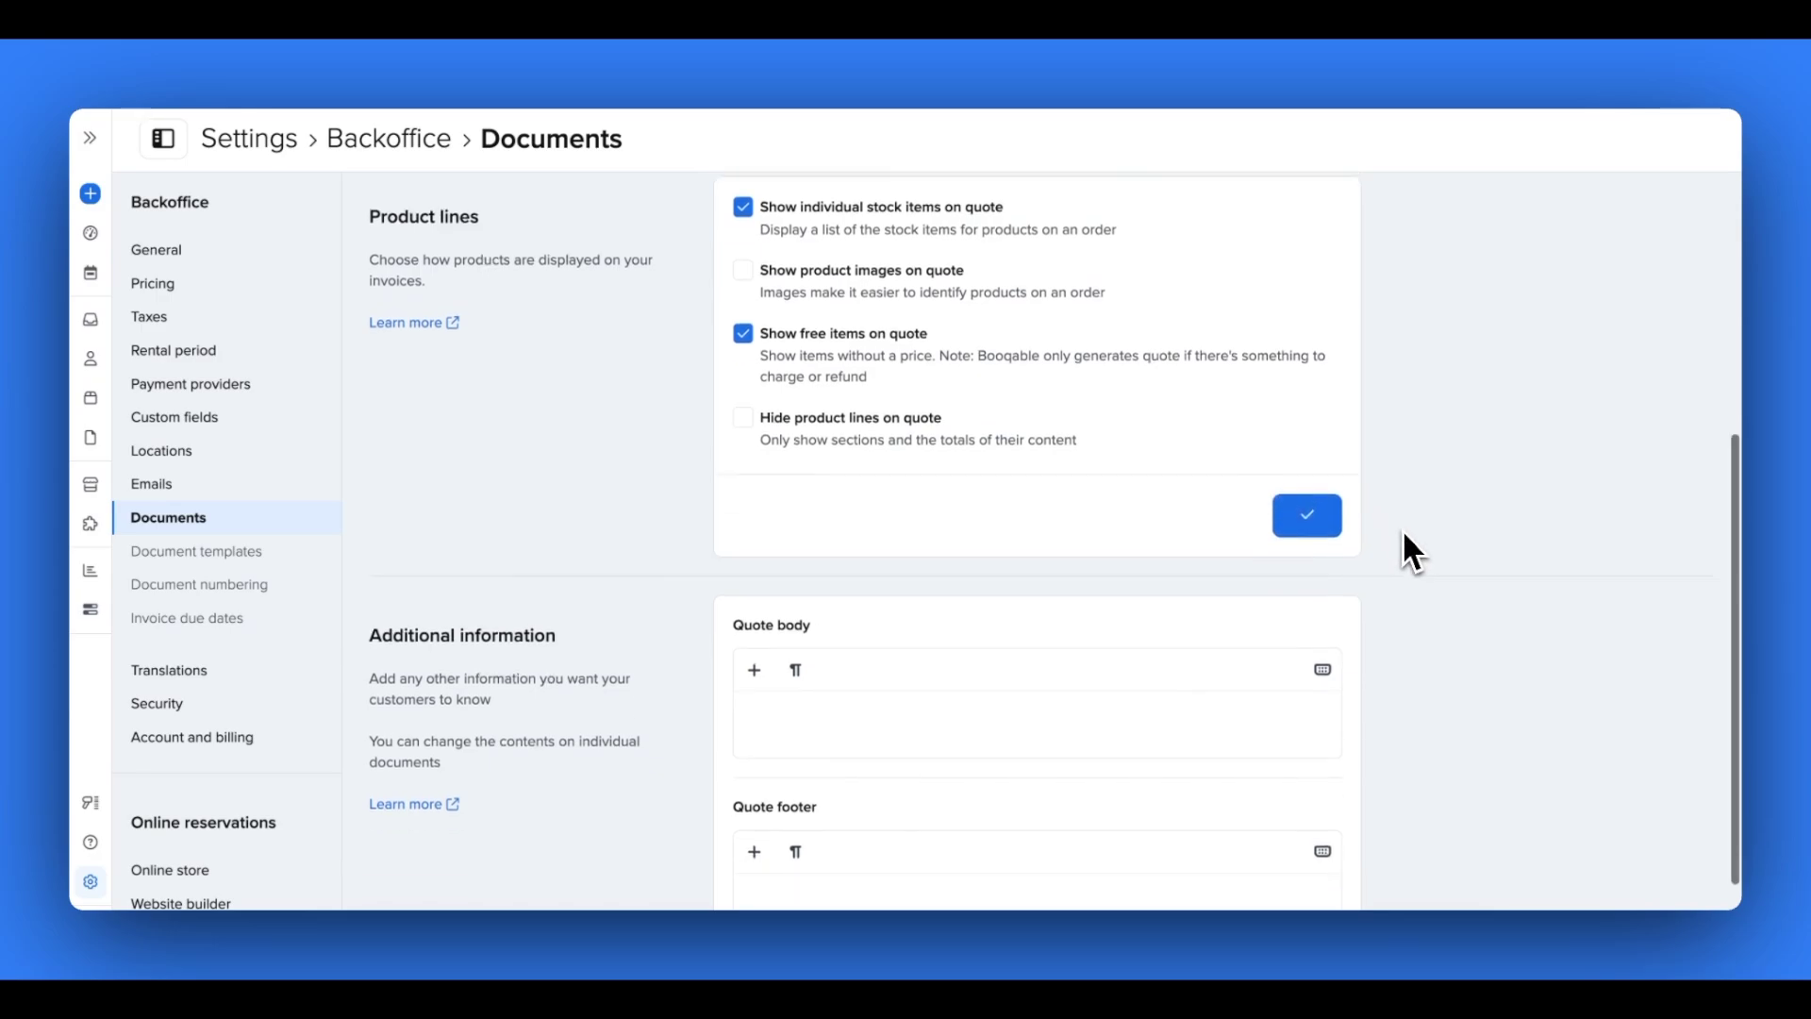
left_click(1273, 596)
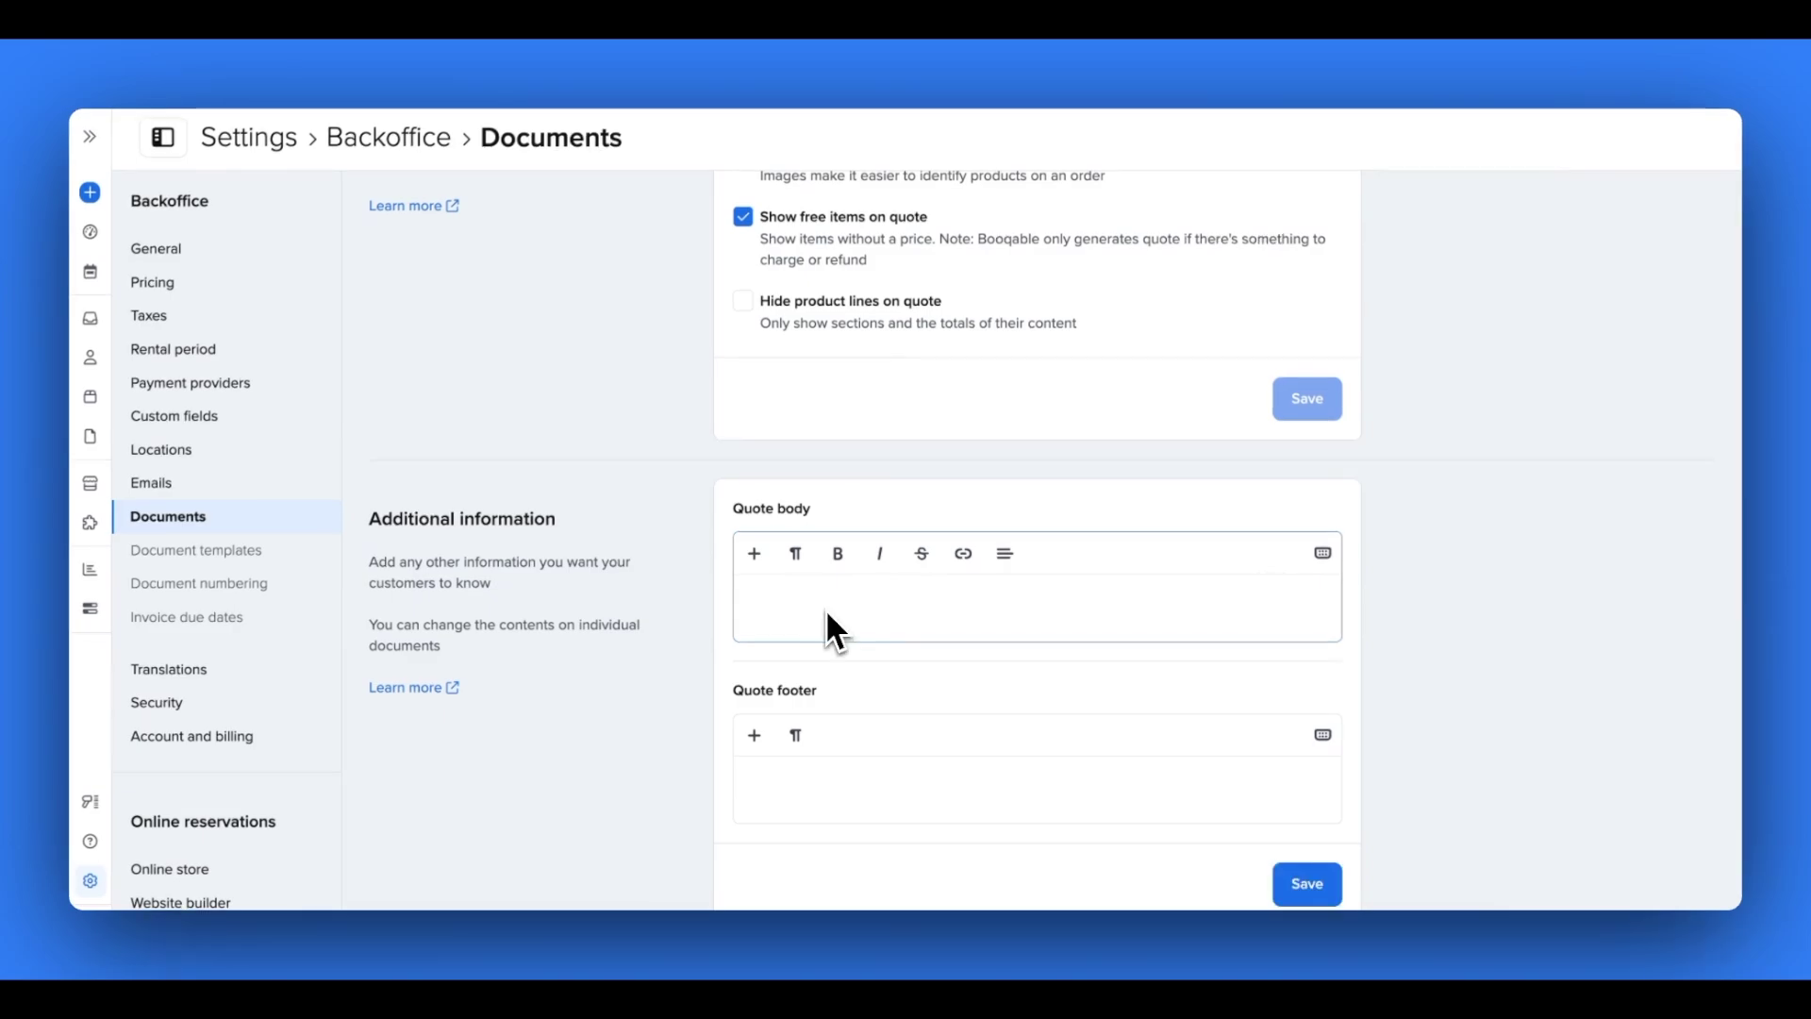
scroll(825, 613, "up", 6)
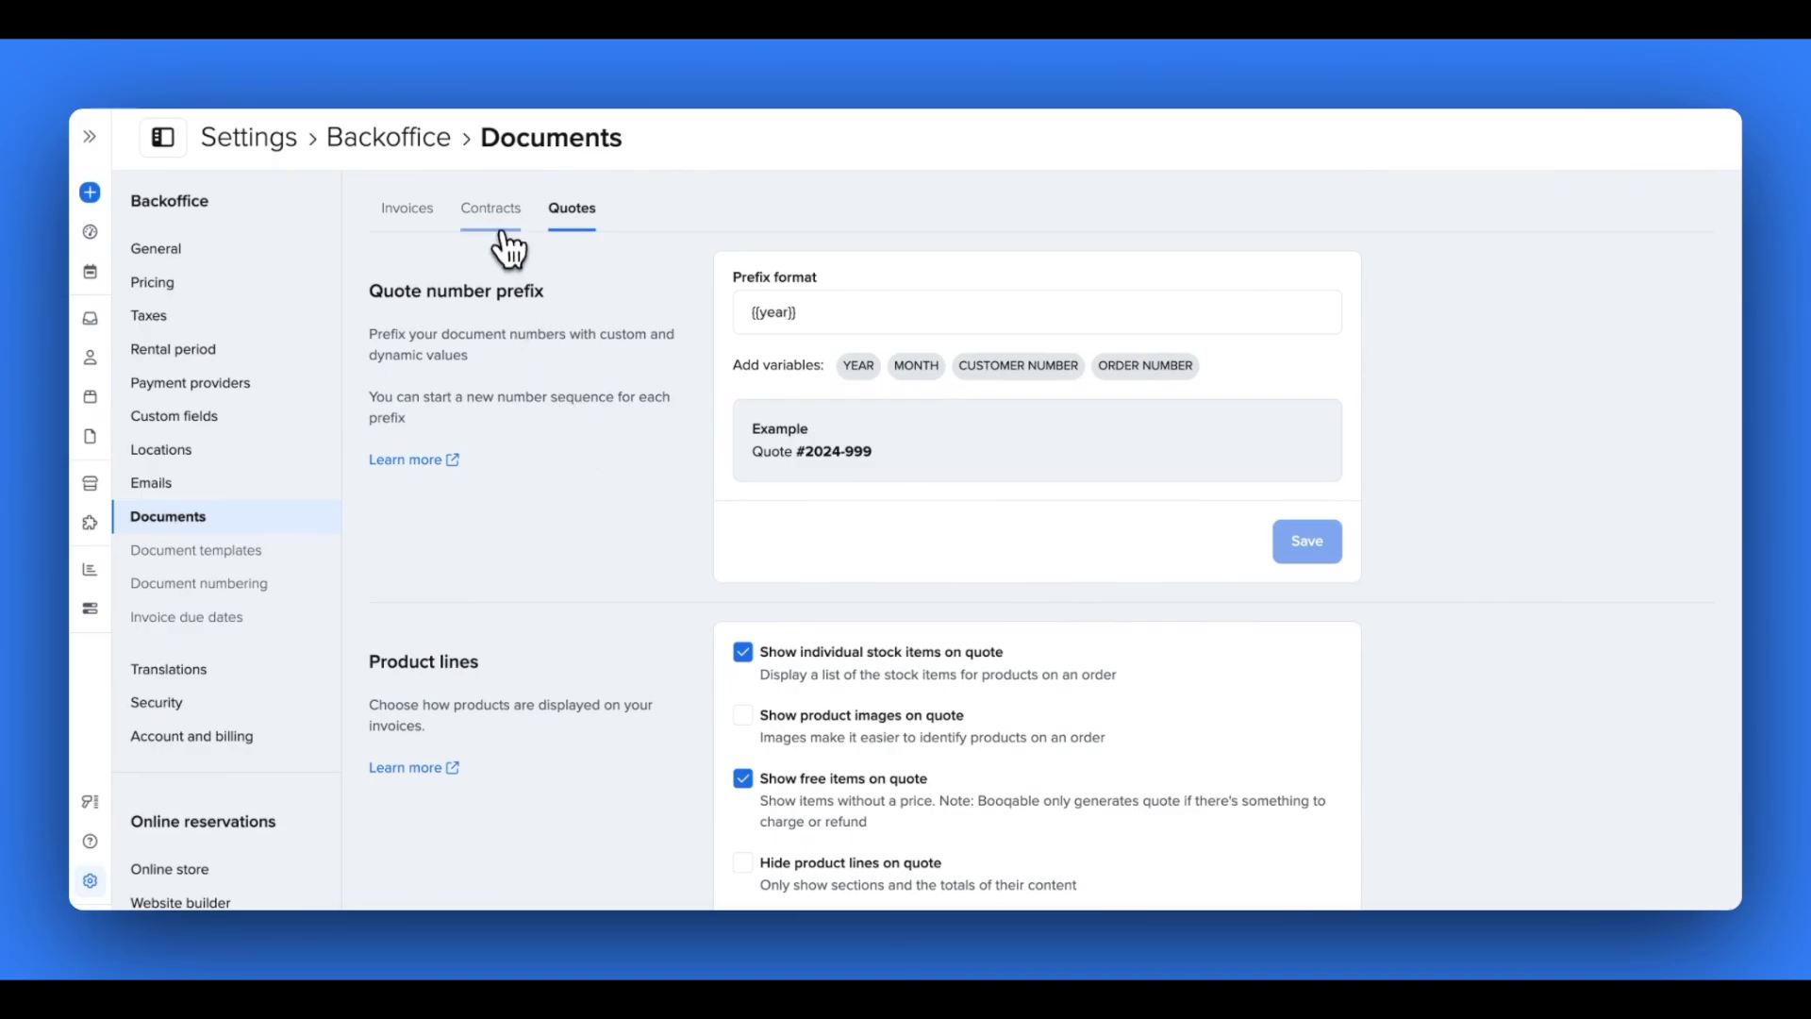
Open the contract template settings and look over the body and footer editors
left_click(506, 234)
scroll(679, 566, "down", 5)
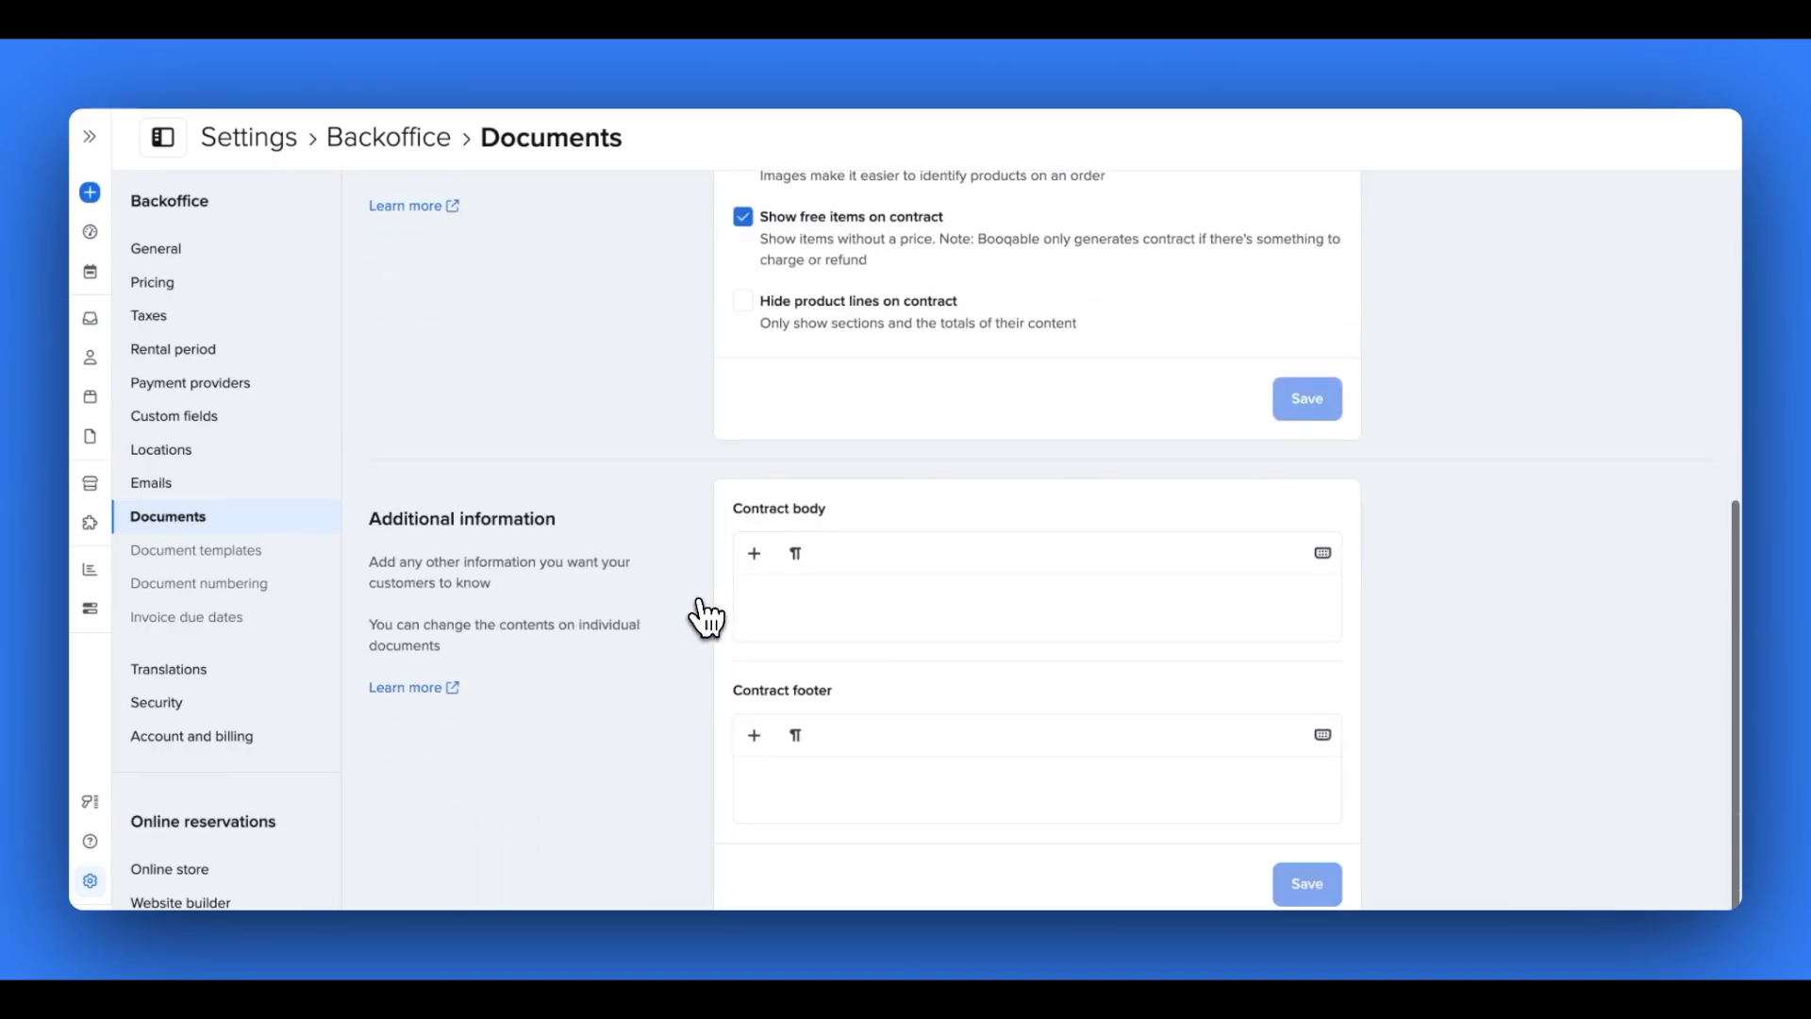
left_click(766, 608)
left_click(770, 791)
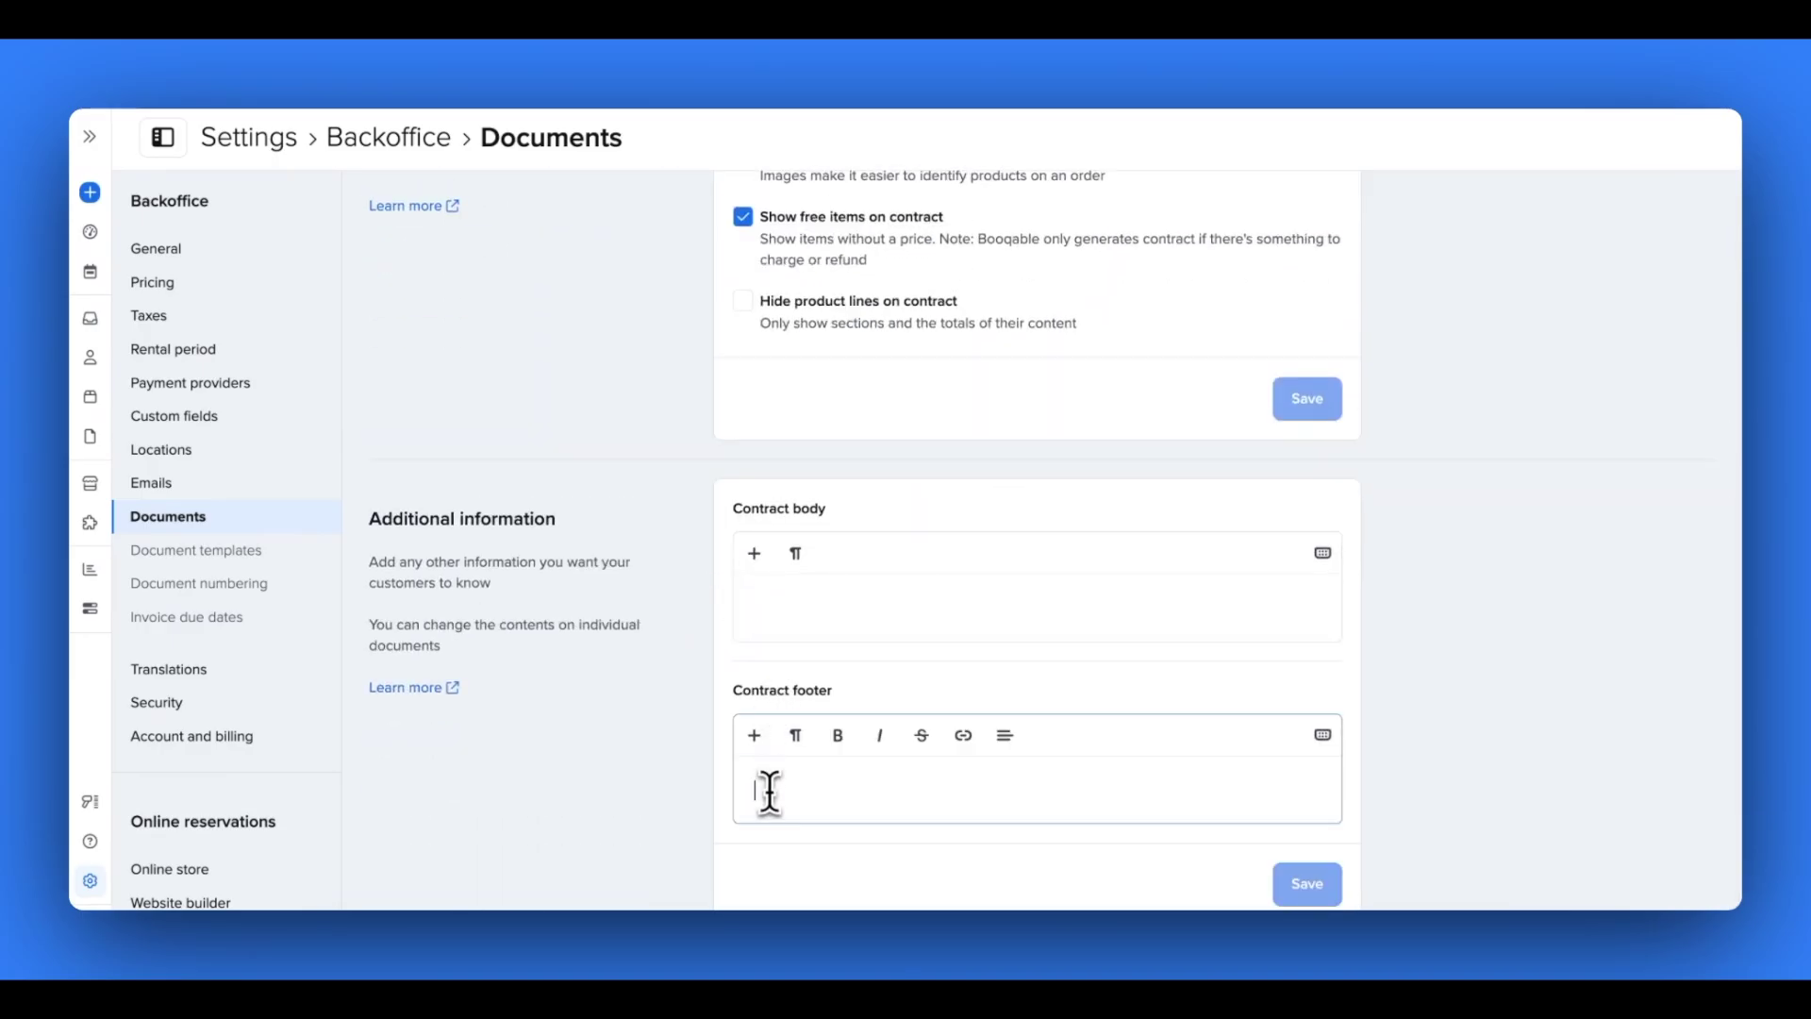
scroll(647, 518, "up", 6)
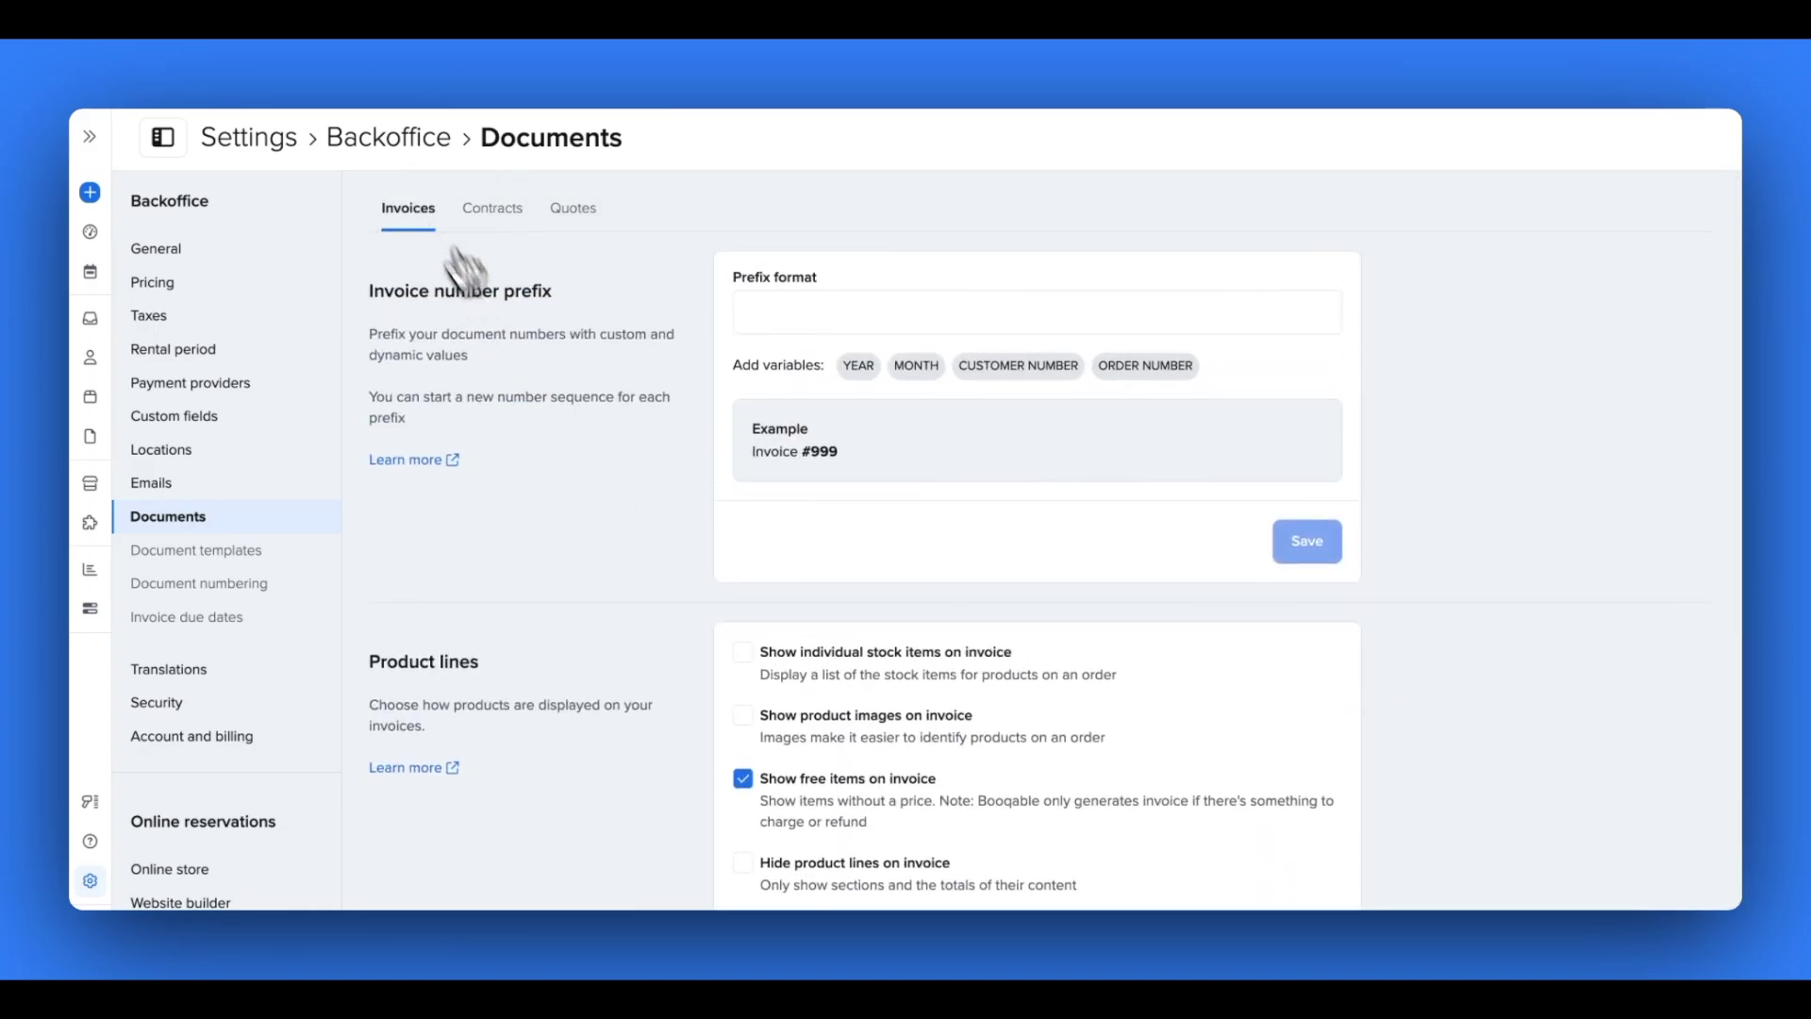
scroll(606, 554, "down", 4)
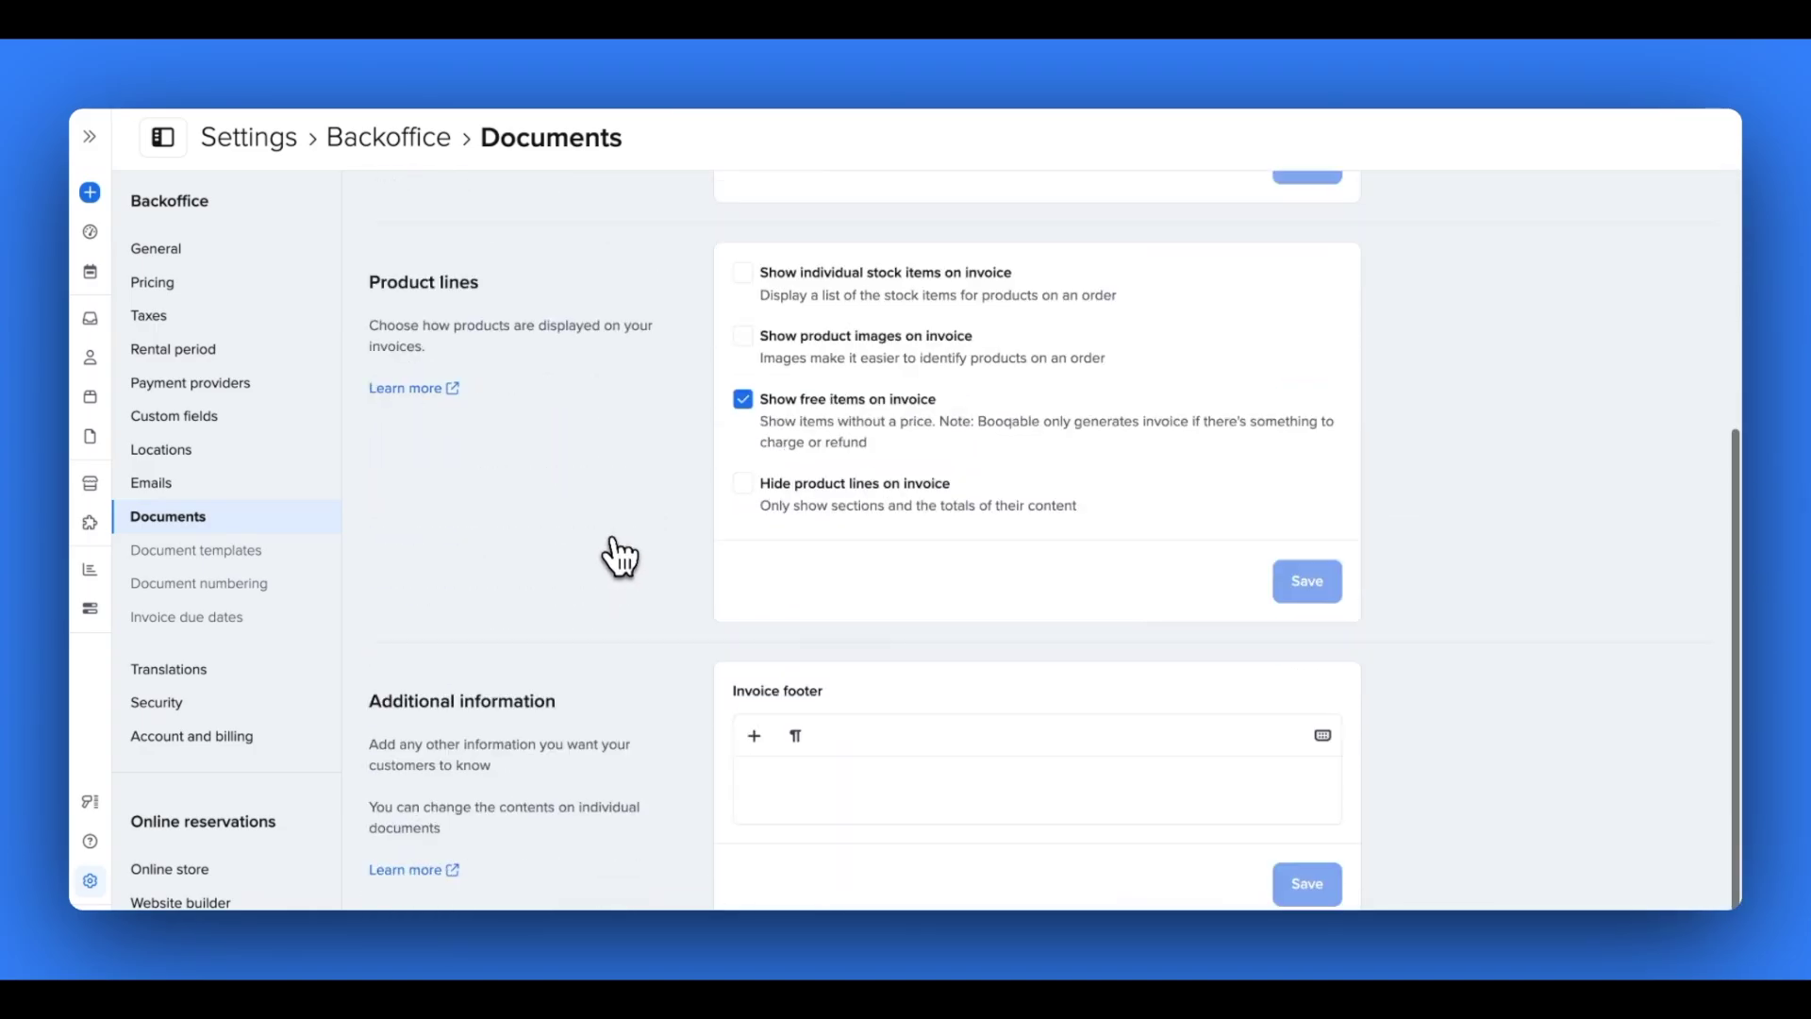
left_click(764, 790)
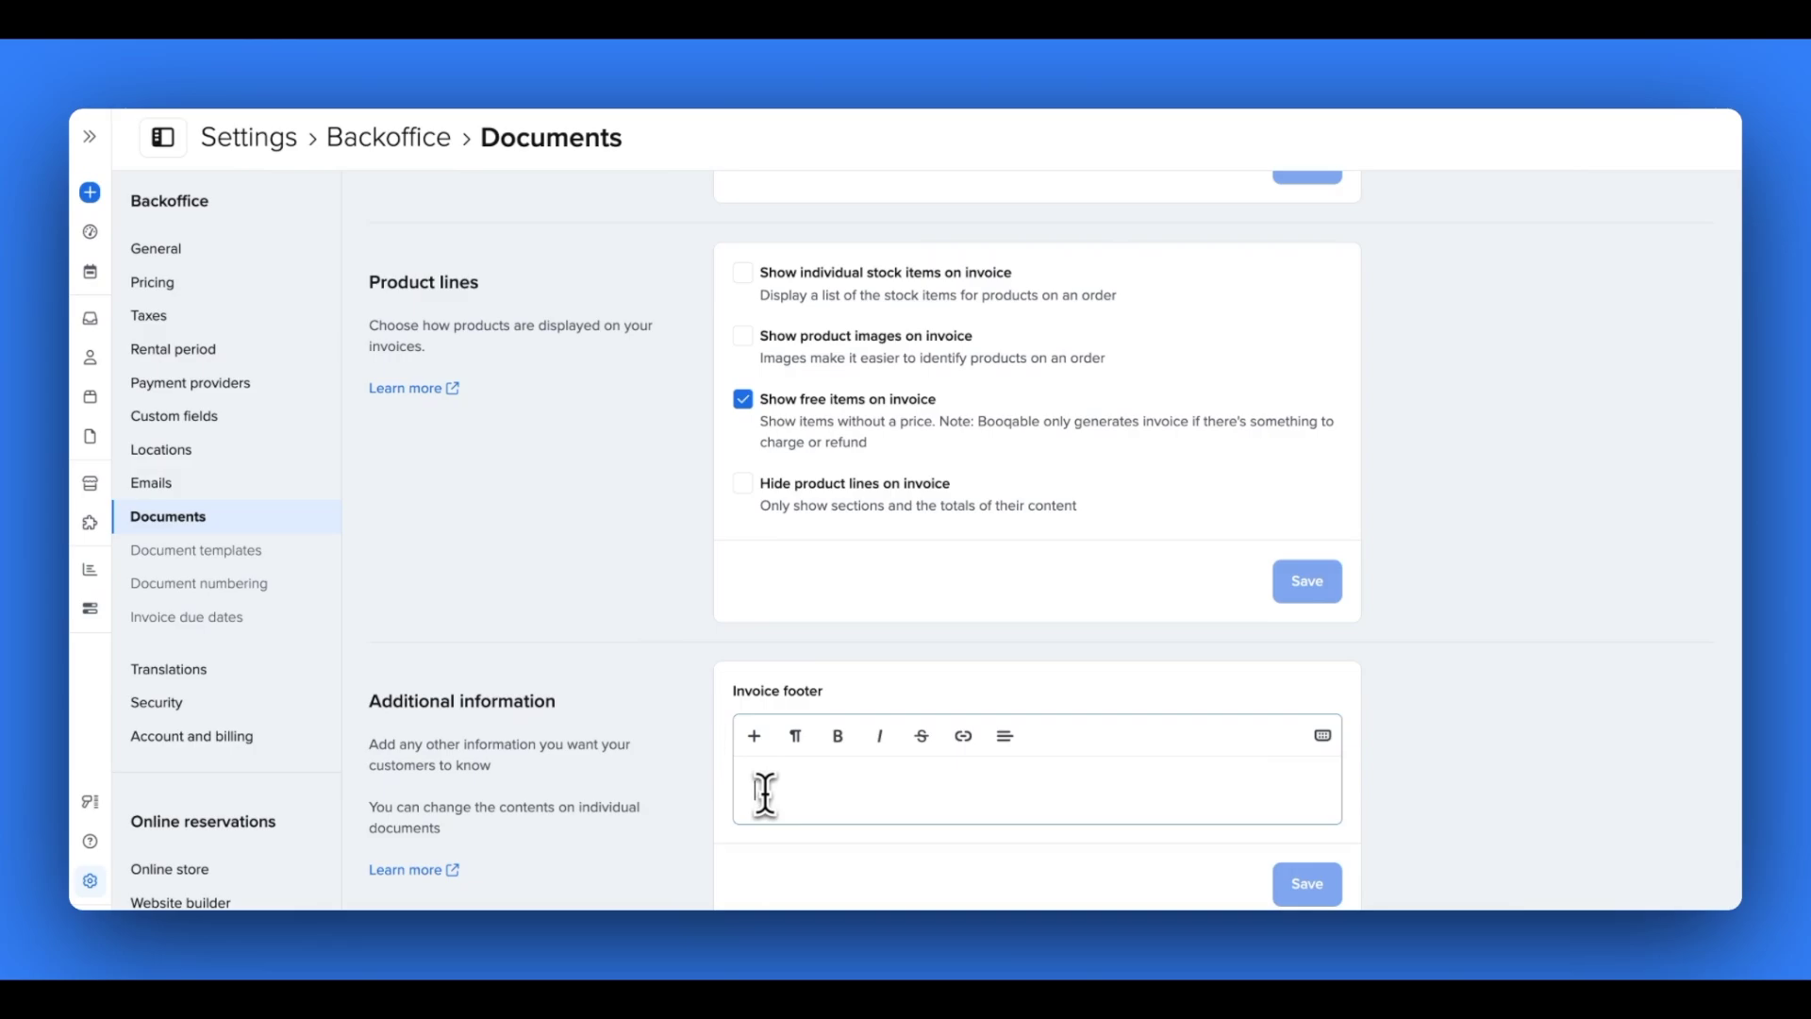
scroll(745, 795, "up", 4)
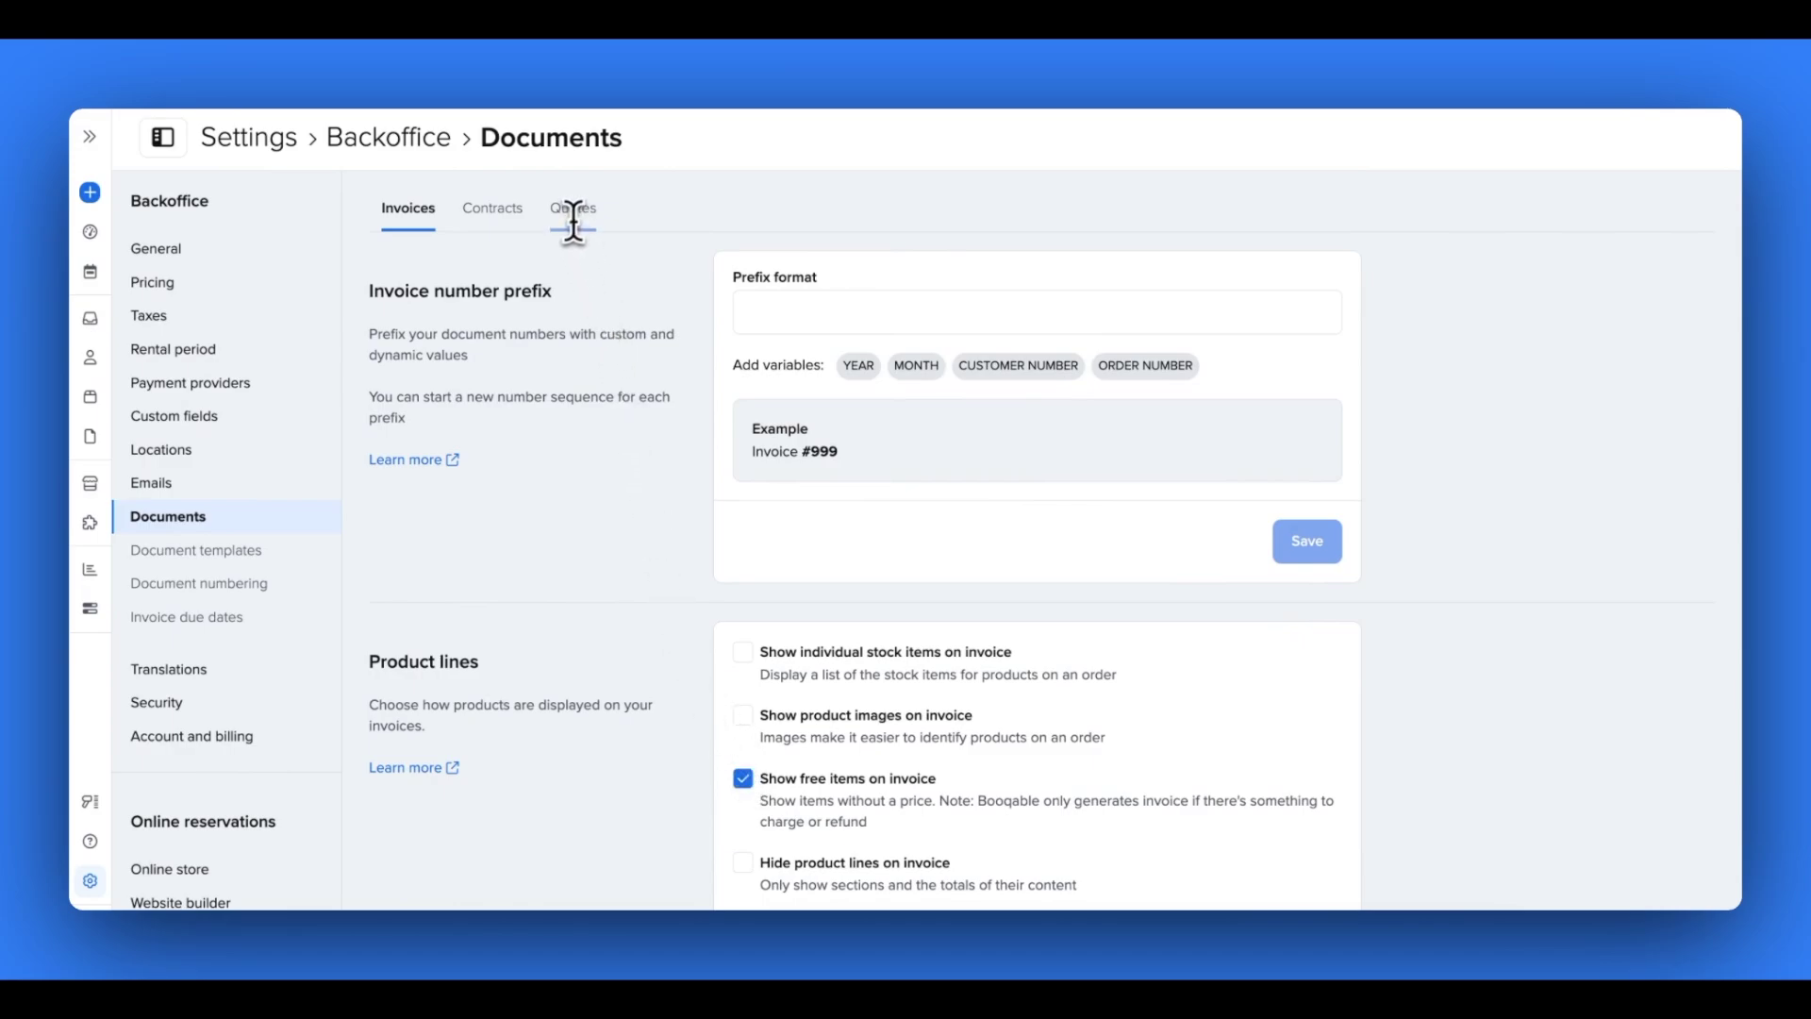
left_click(502, 236)
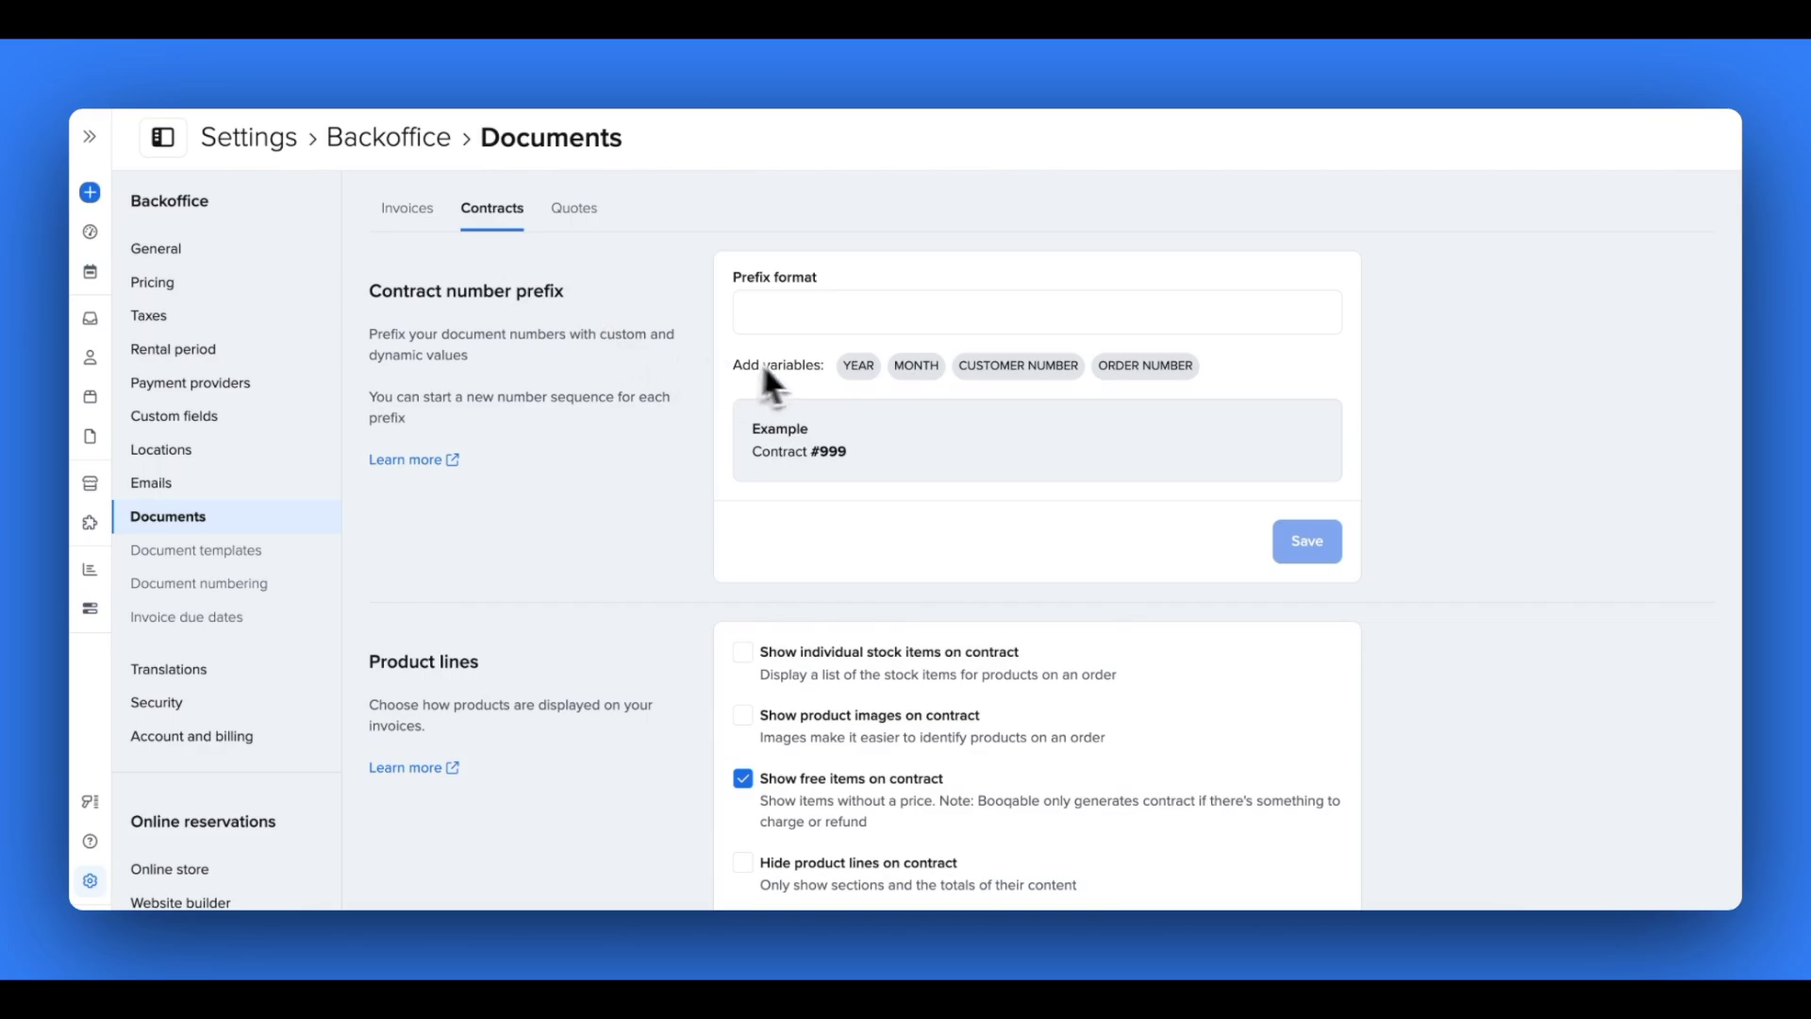
Add the year to contract numbers (Contract #2024-999), list individual stock items, and save both
left_click(860, 367)
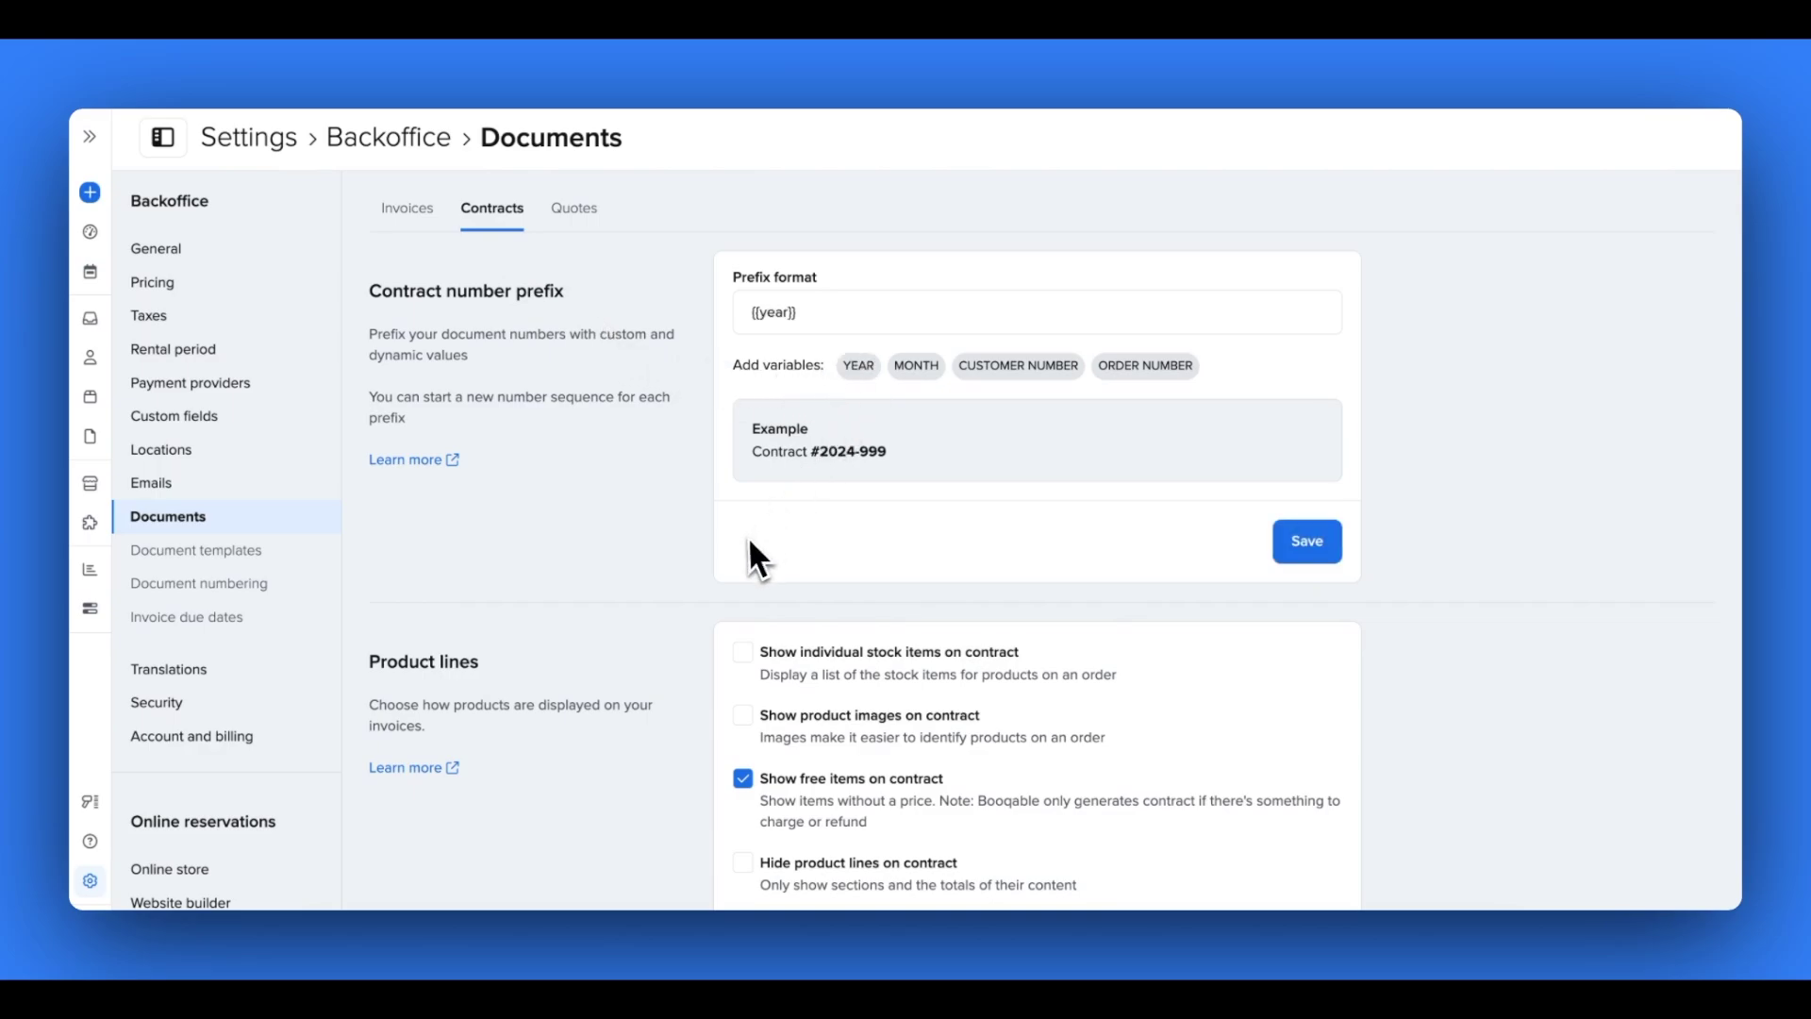
scroll(750, 543, "down", 3)
left_click(743, 444)
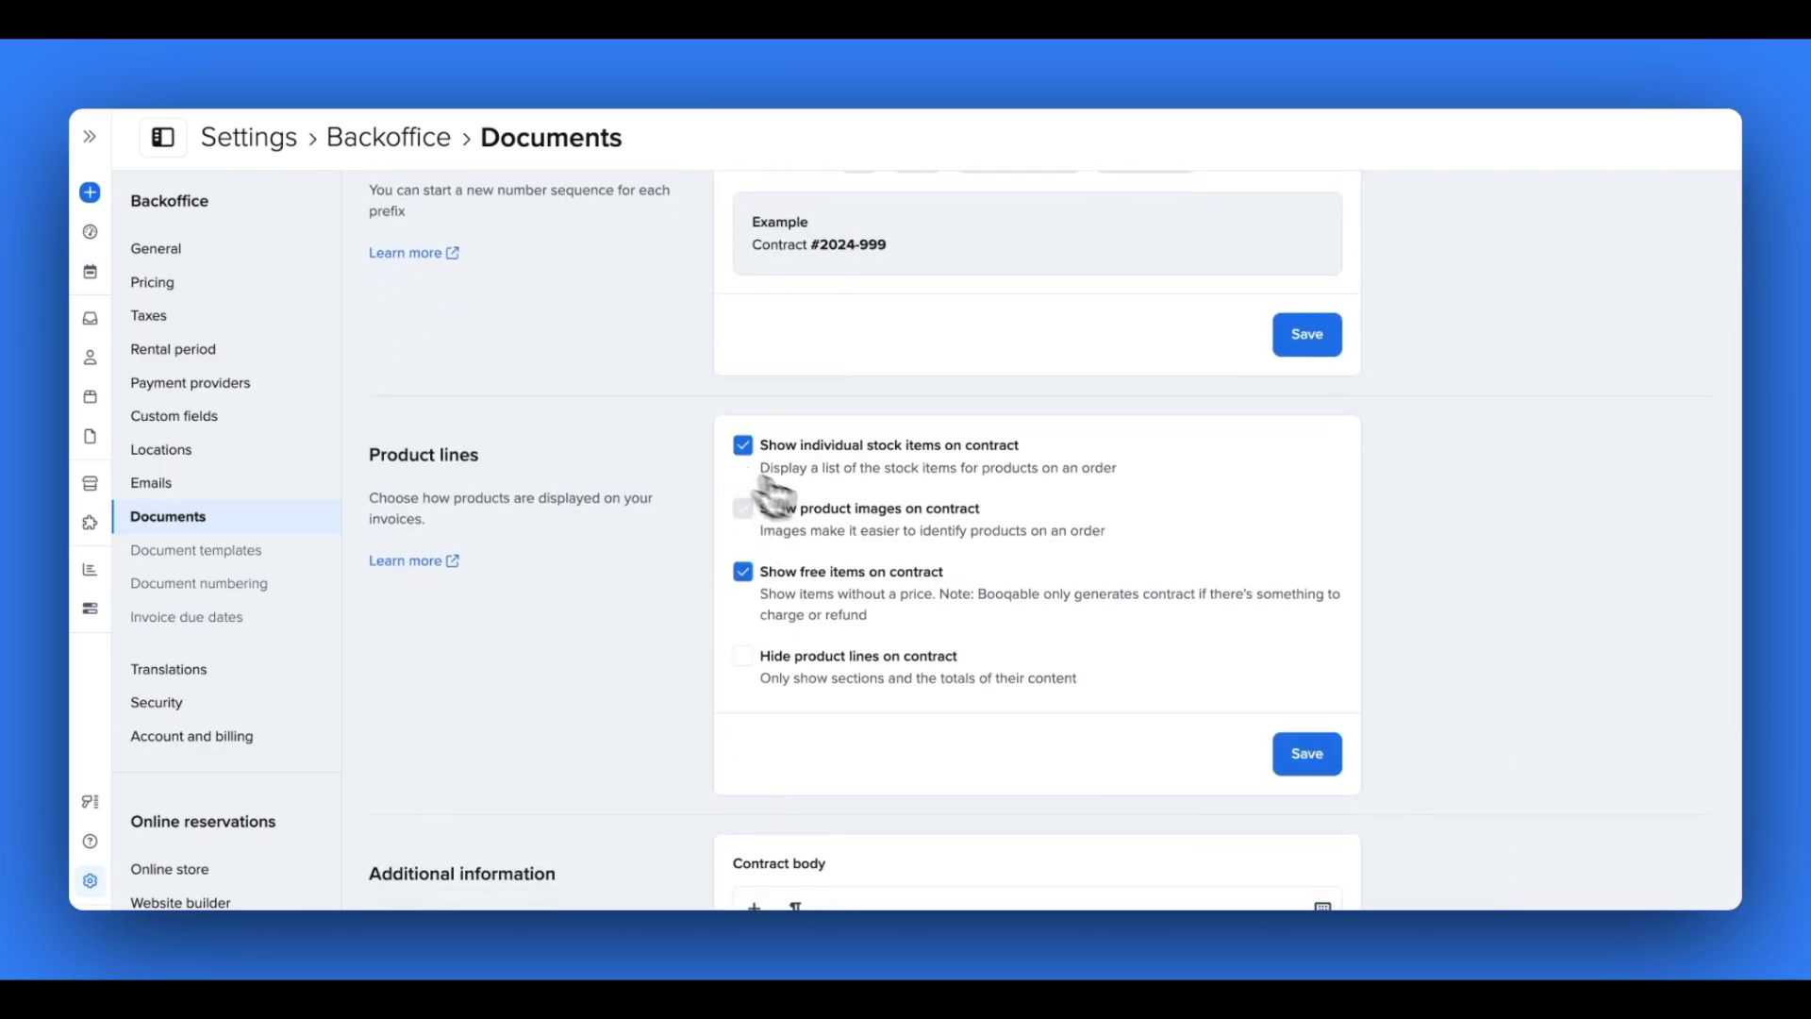
left_click(1308, 336)
left_click(1307, 752)
scroll(1156, 796, "down", 4)
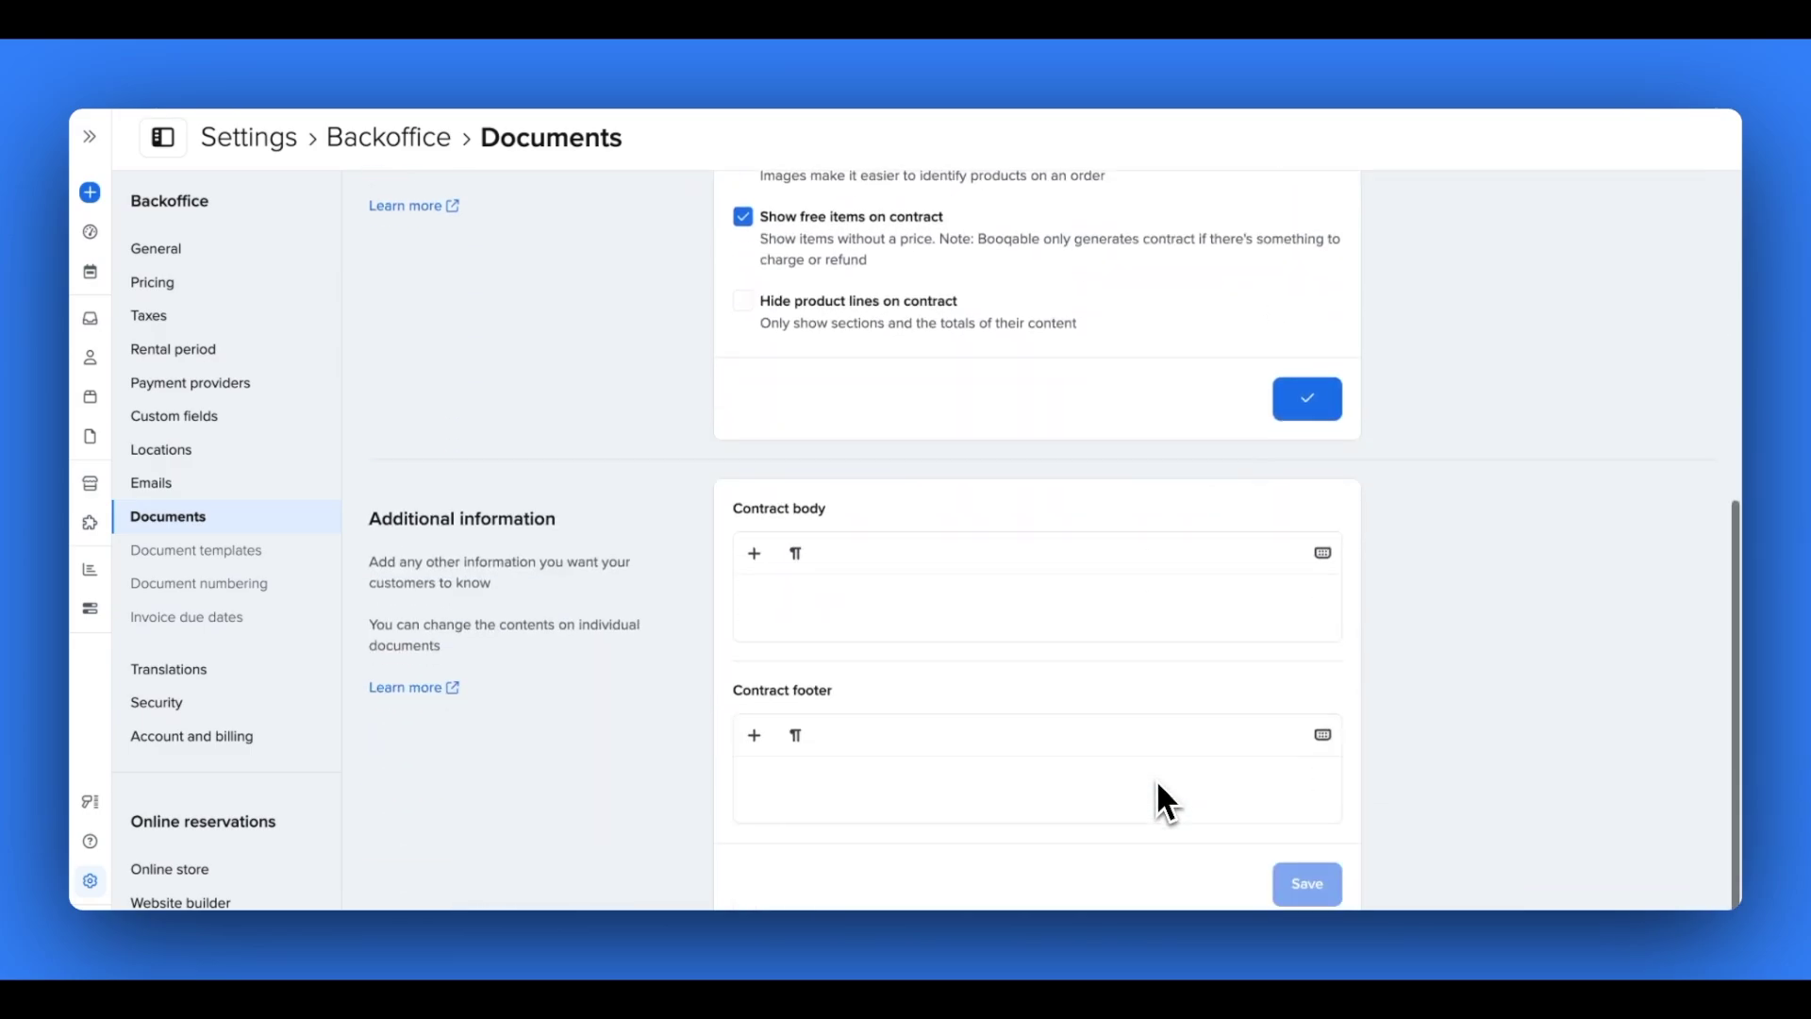
left_click(944, 617)
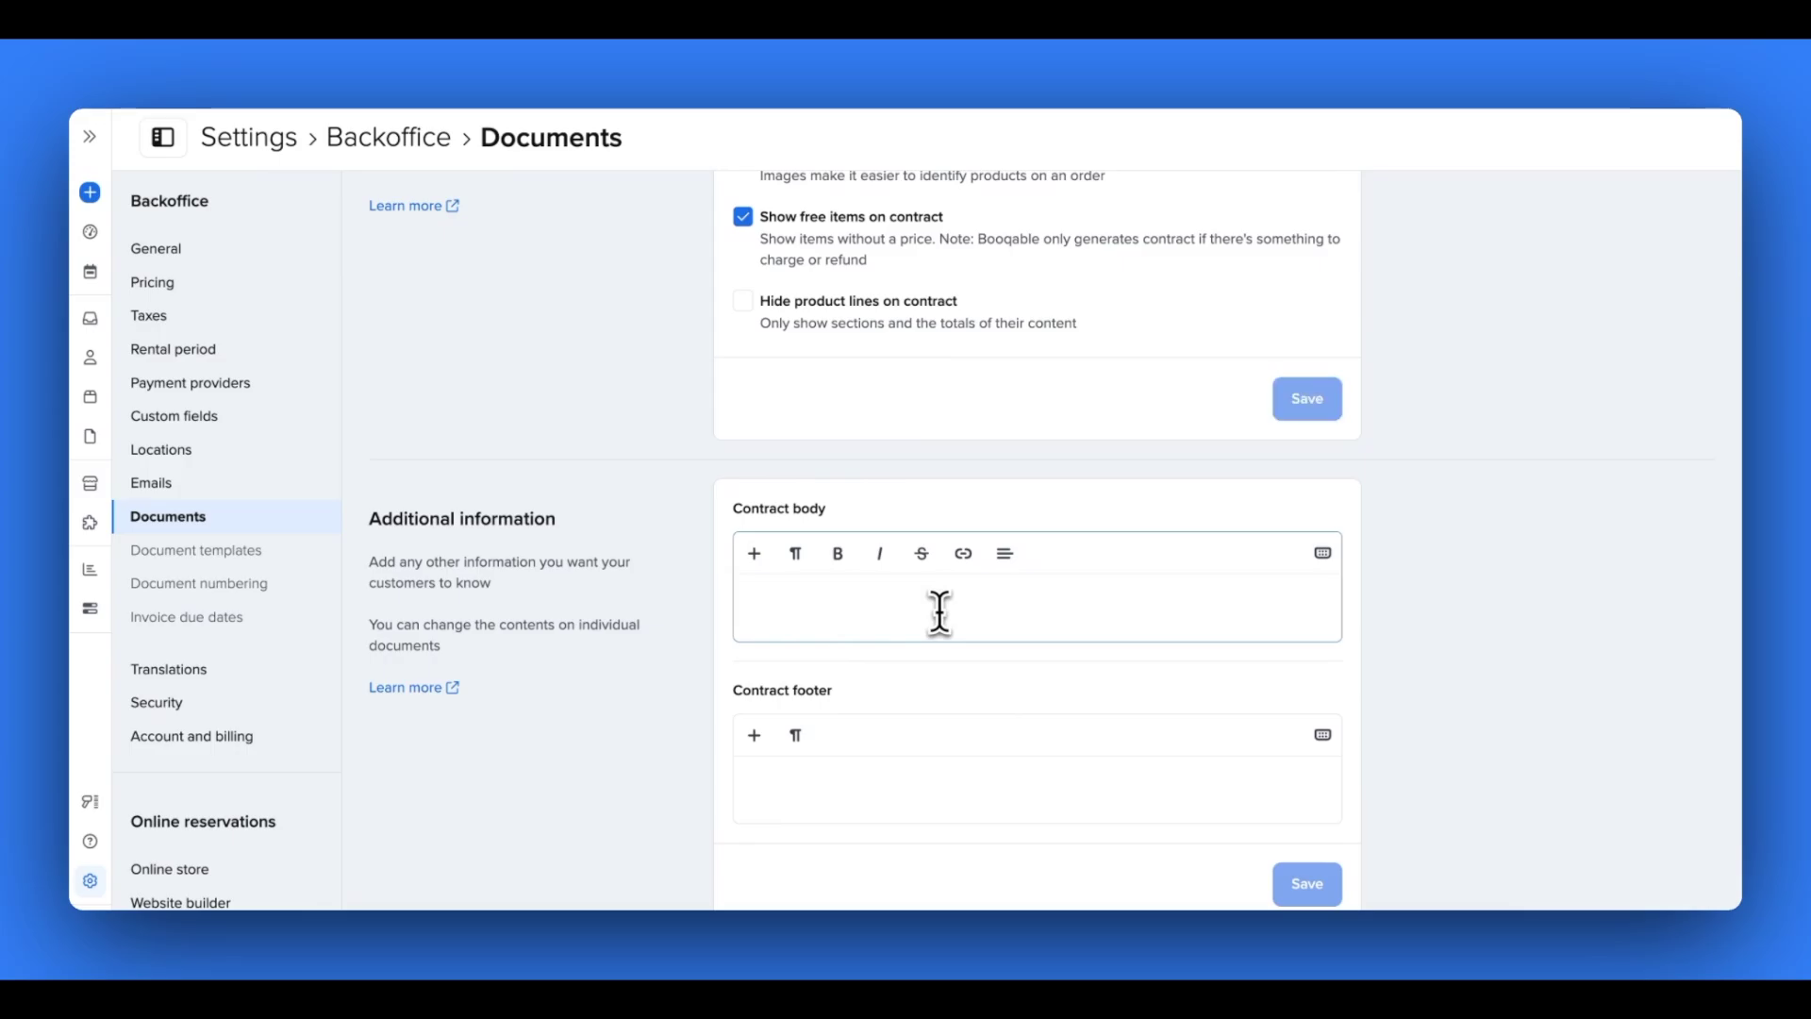
Paste the Terms and Conditions into the contract body, leaving the first paragraph unbolded
type("These are the Terms and Conditions governing the use of this Service and the agreement that operates between You and Elite Rentals. These Terms and Conditions set out the rights and obligations of all users regarding the use of the Service. Your access to and use of the Service is conditioned on Your acceptance of and compliance with these Terms and Conditions. These Terms and Conditions apply to all visitors, users and others who access or use the Service. By accessing or using the Service You agree to be bound by these Terms and Conditions. If You disagree with any part of these Terms and Conditions then You may not access the Service. You represent that you are over the age of 18. The Company does not permit those under 18 to use the Service. Your access to and use of the Service is also conditioned on Your acceptance of and compliance with the Privacy Policy of the Company. Our Privacy Policy describes Our policies and procedures on the collection, use and disclosure of Your personal information when You use the Application or the Website and tells You about Your privacy rights and how the law protects You. Please read Our Privacy Policy carefully before using Our Service.")
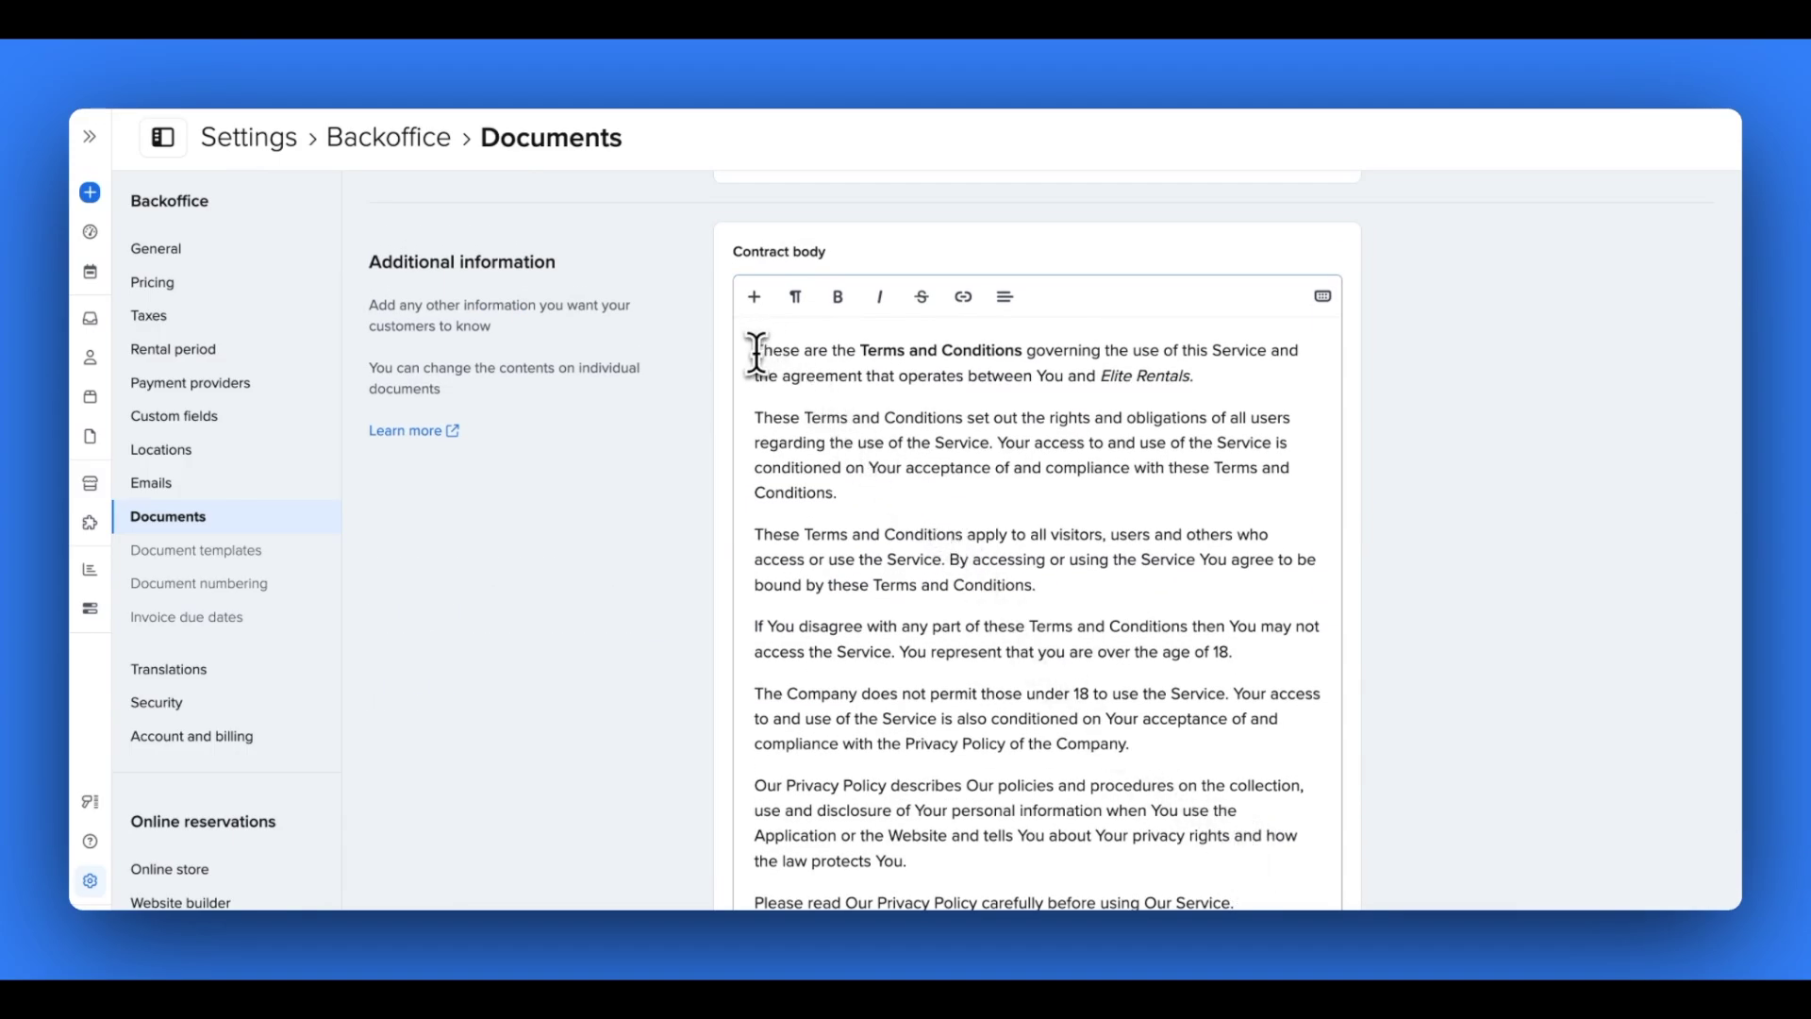
left_click_drag(757, 353, 1198, 382)
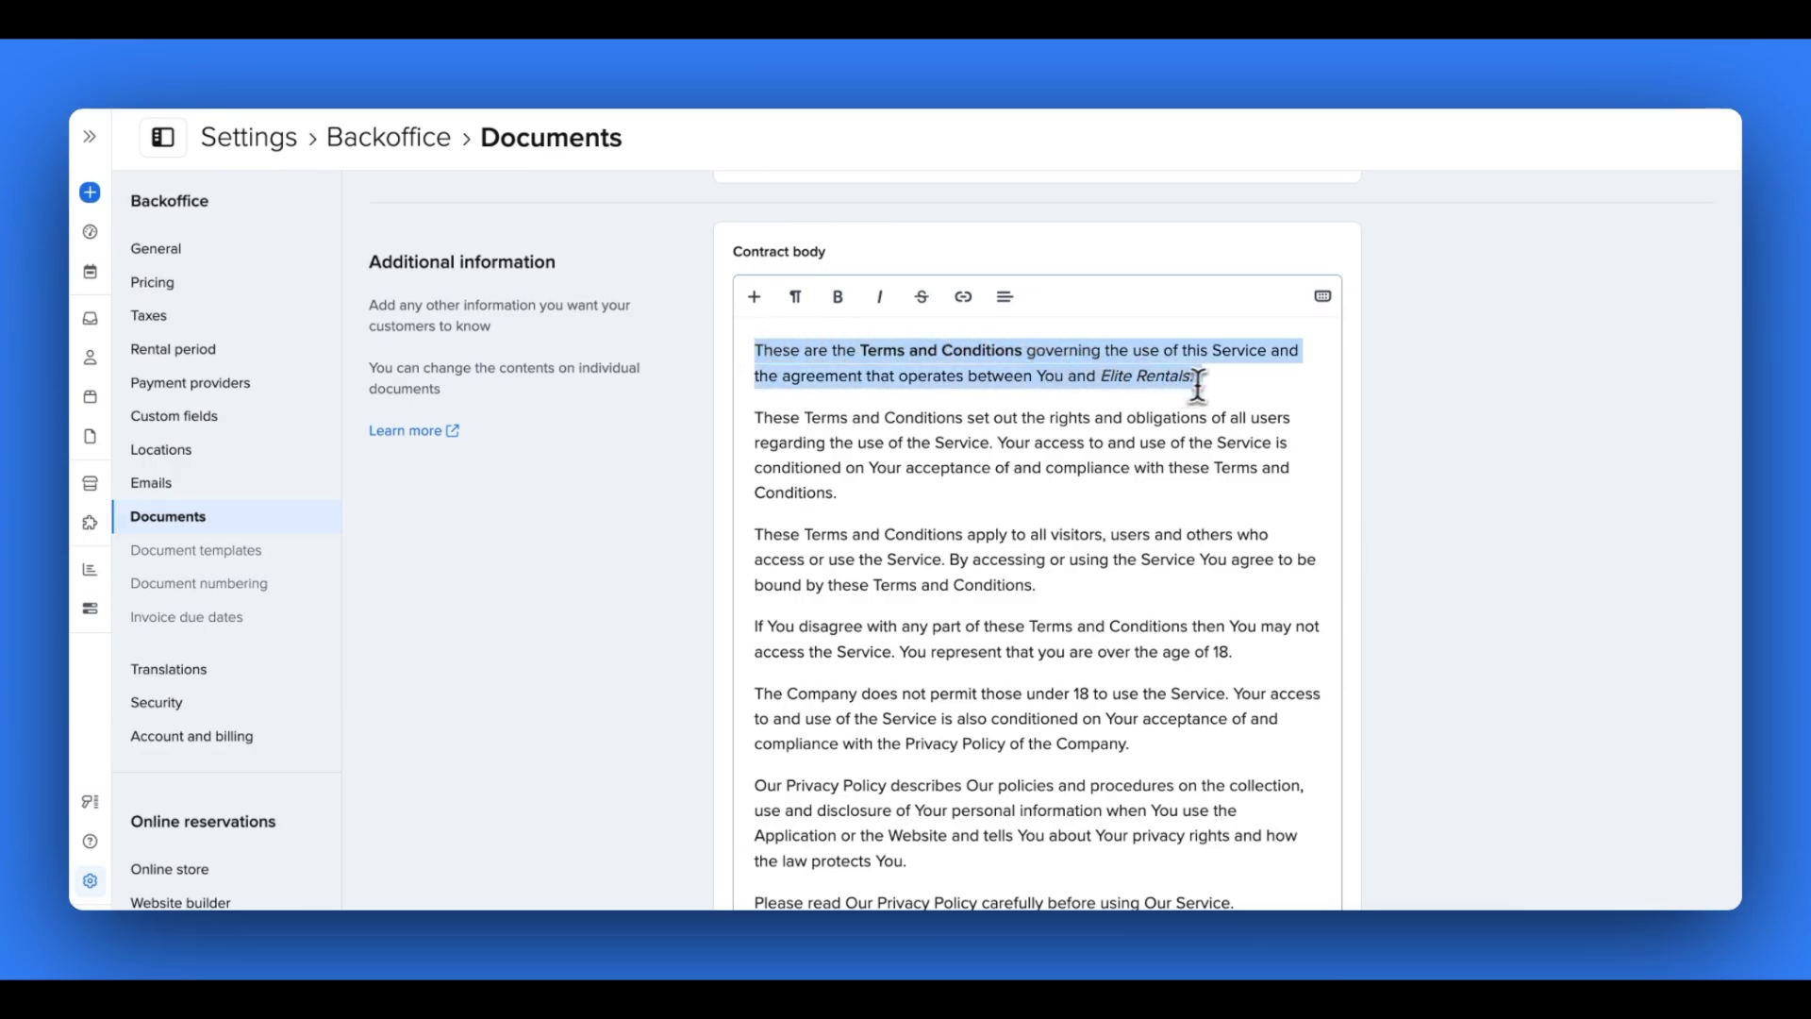
left_click(841, 300)
left_click(842, 304)
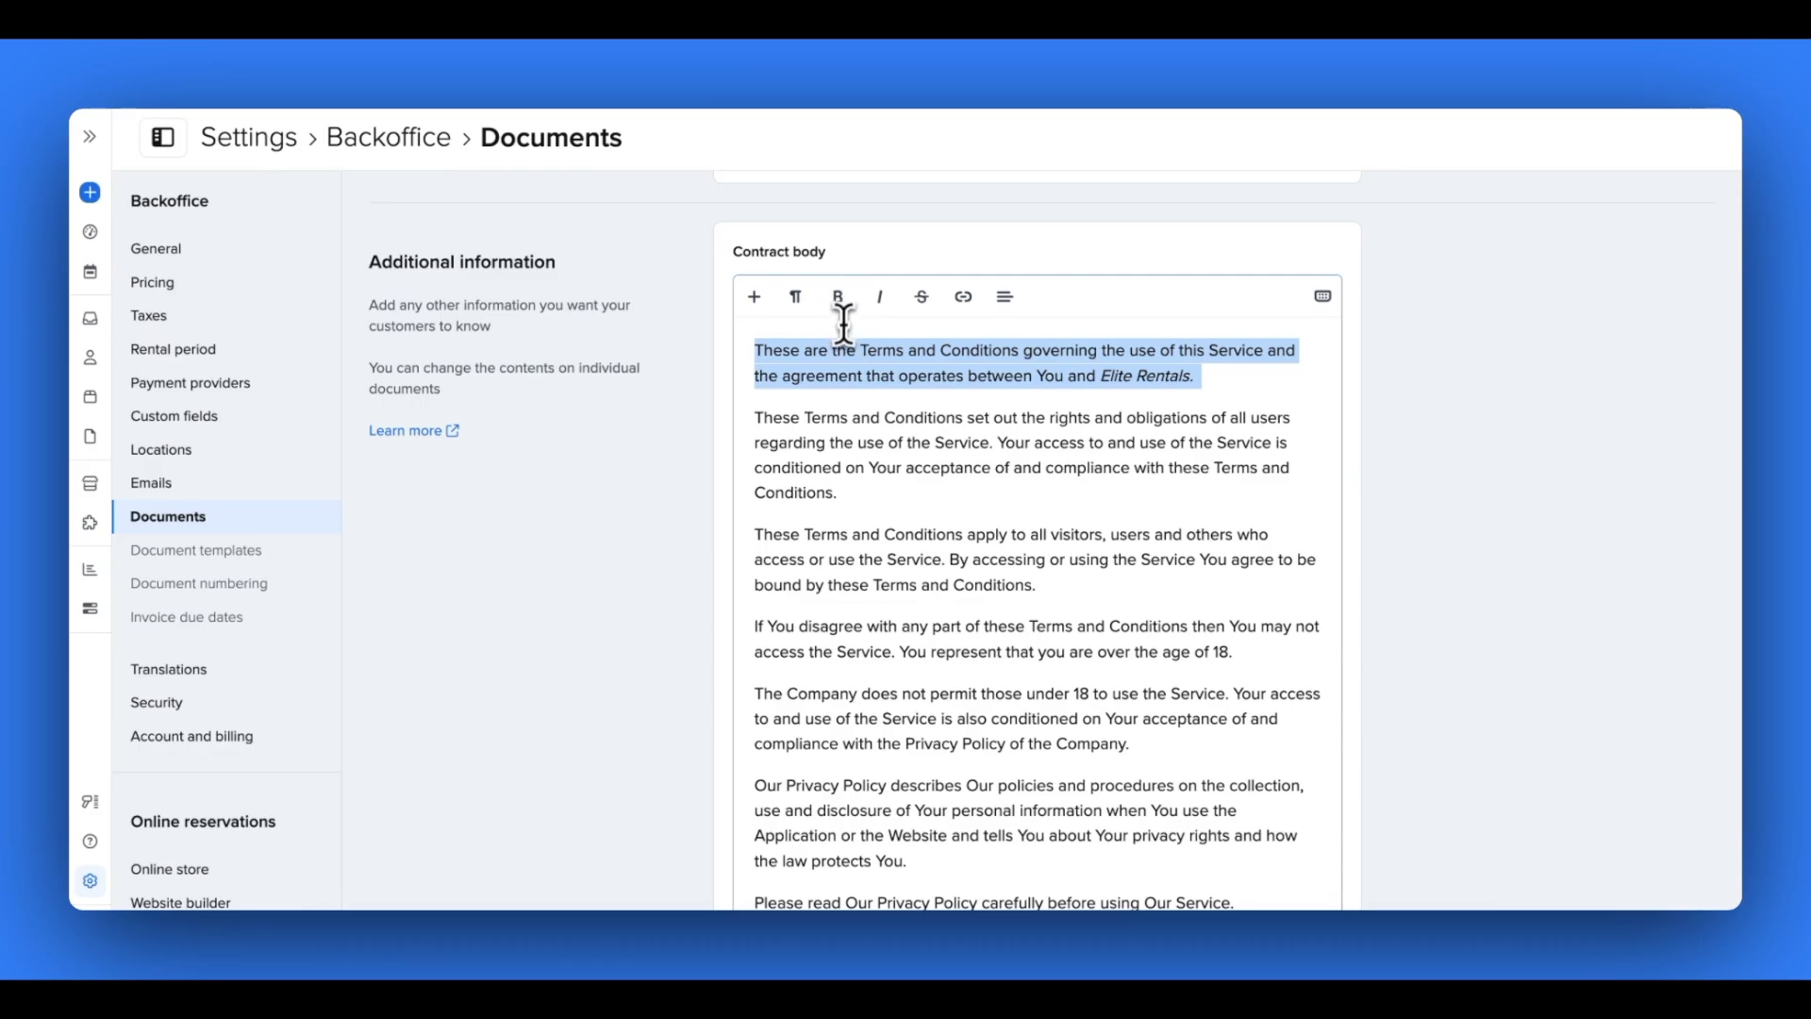
left_click(841, 351)
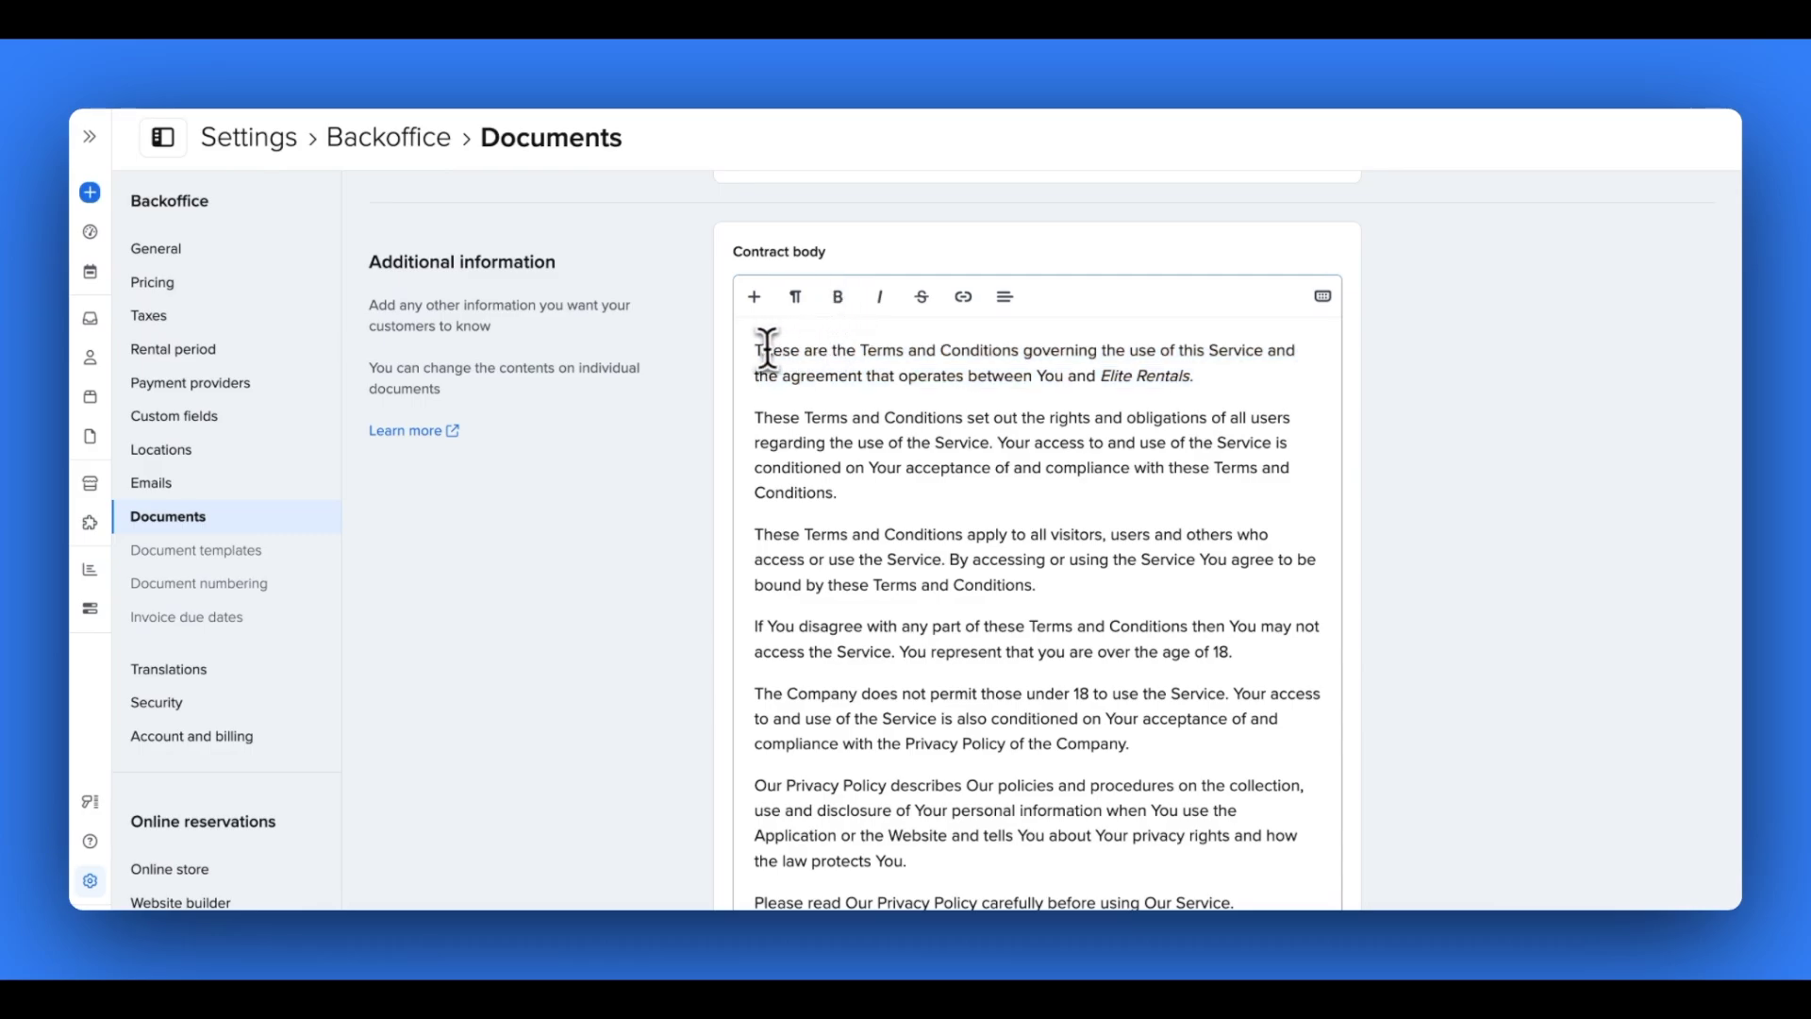
Try inserting a block and linking 'rights and obligations', cancelling both without changes
left_click(755, 299)
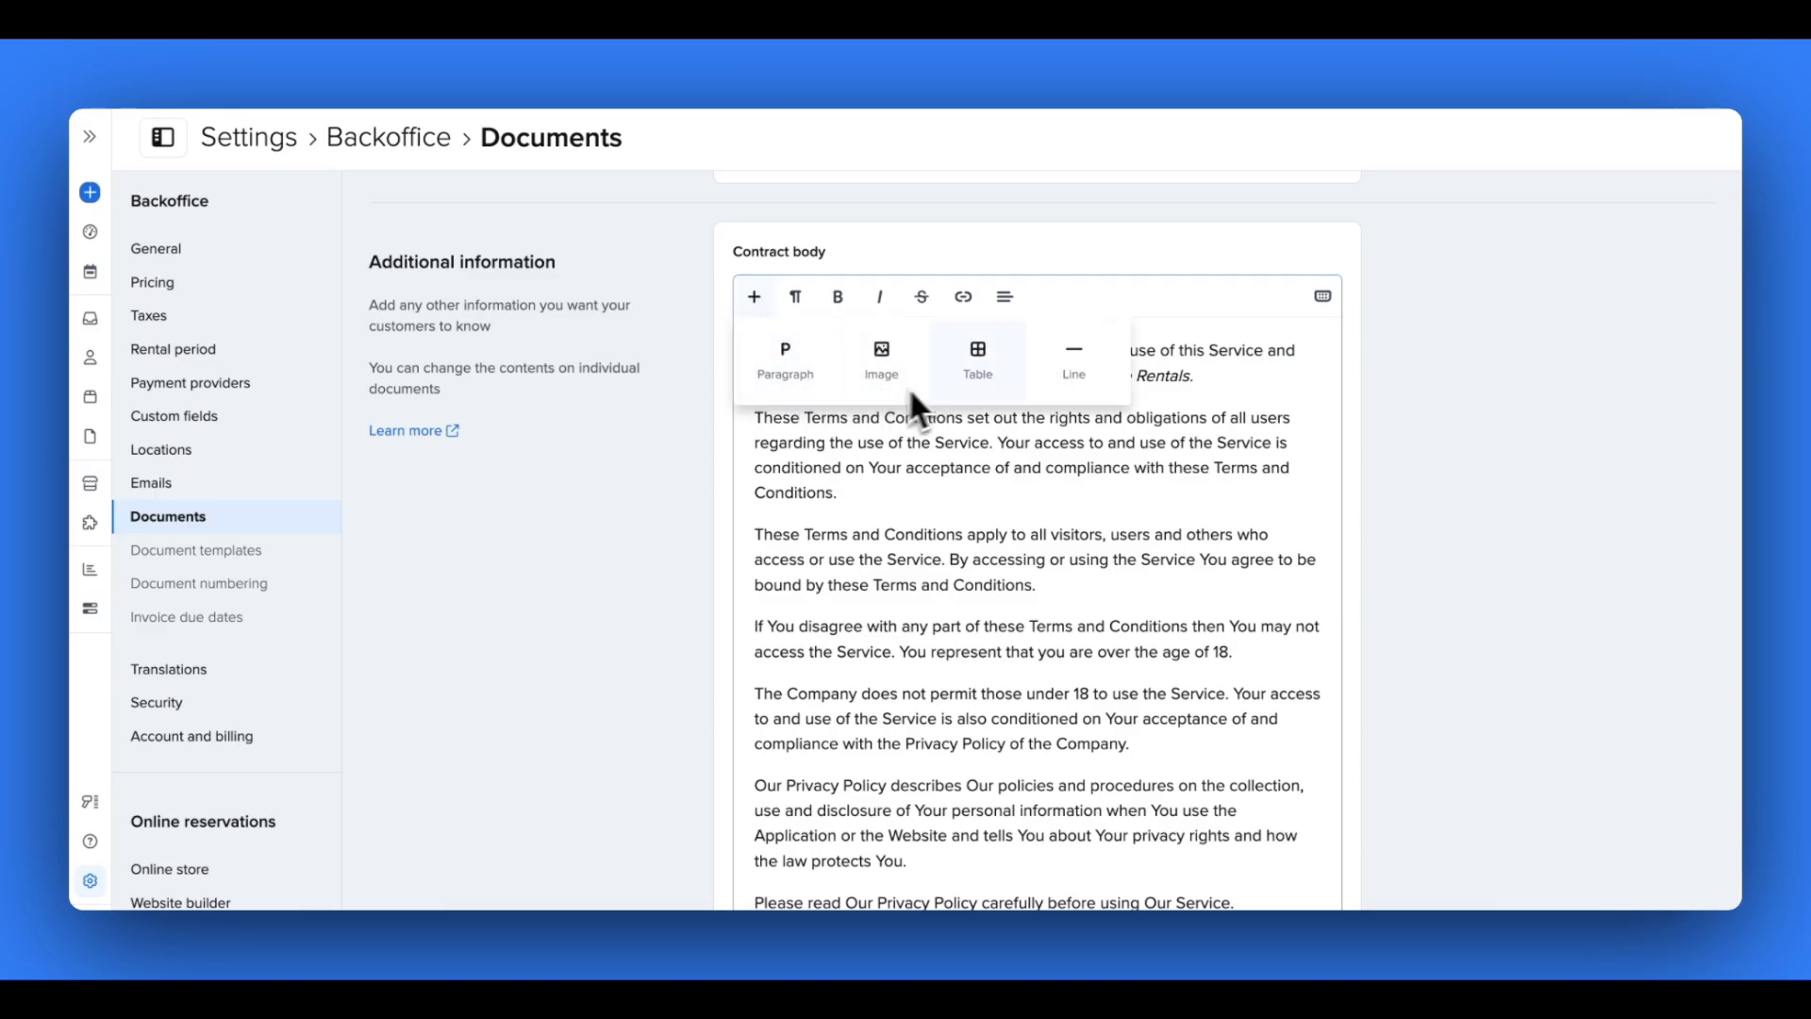
left_click(1052, 467)
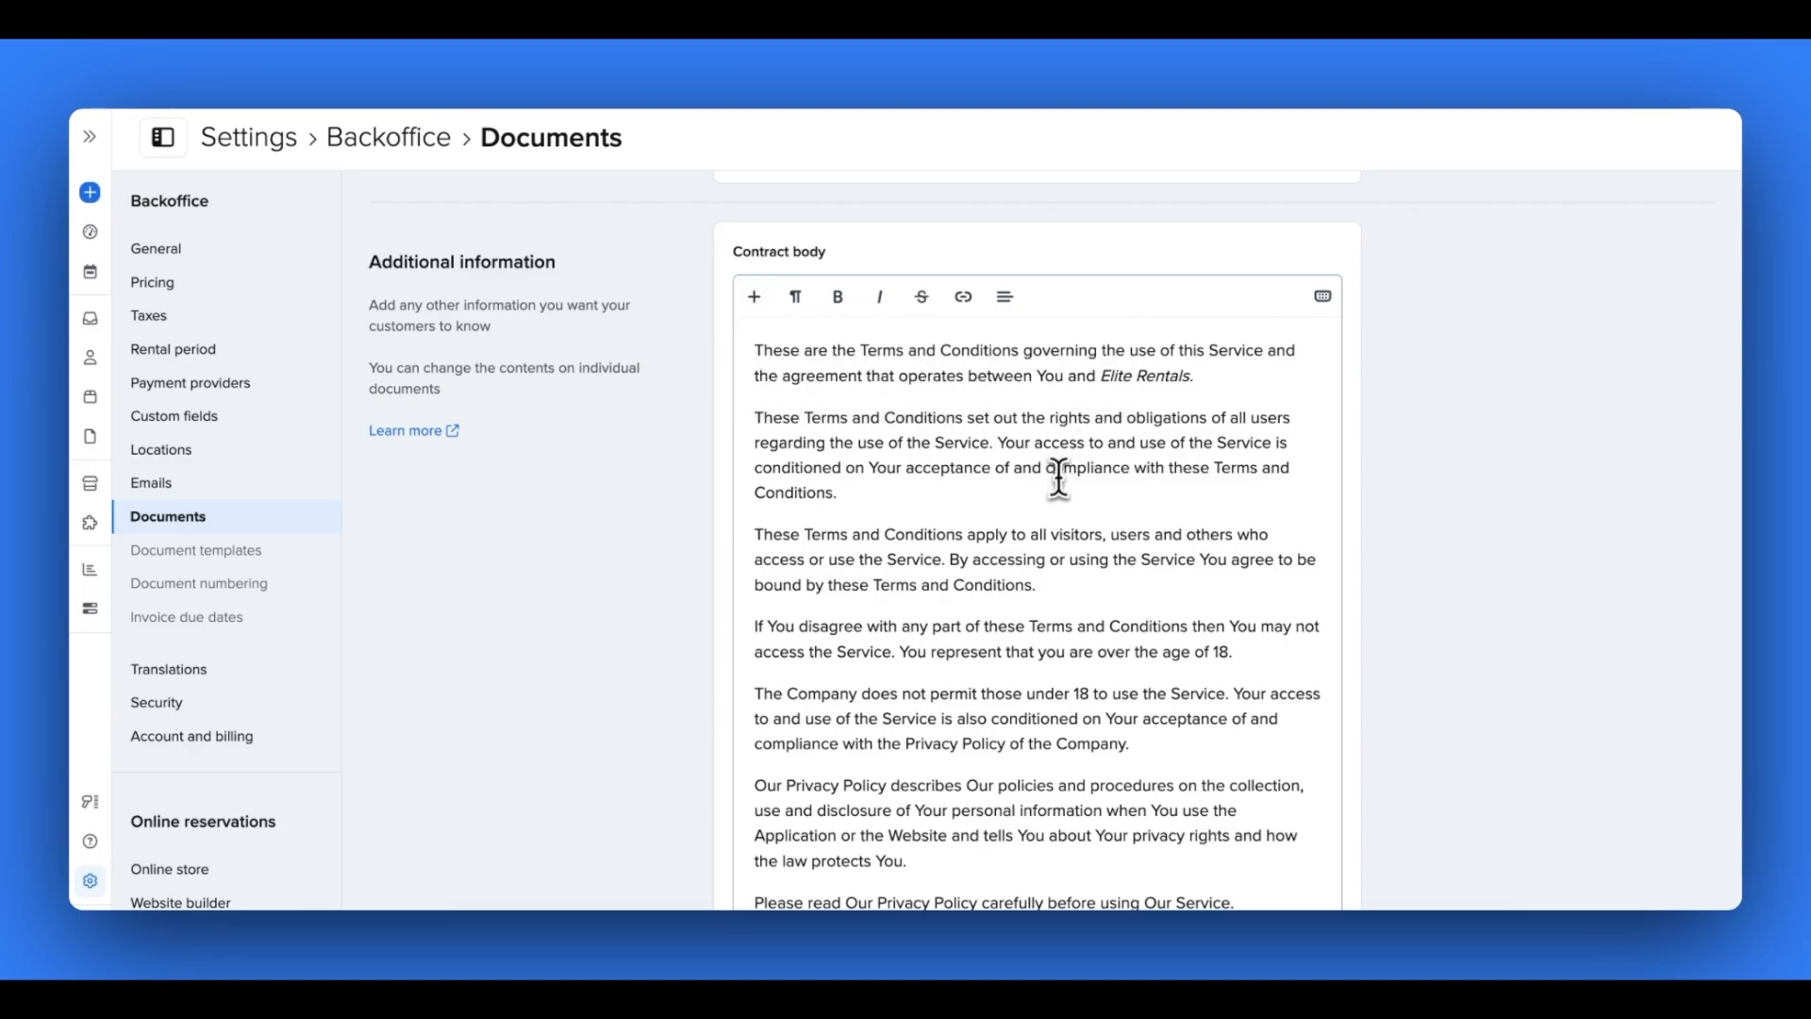
left_click_drag(1052, 418, 1201, 417)
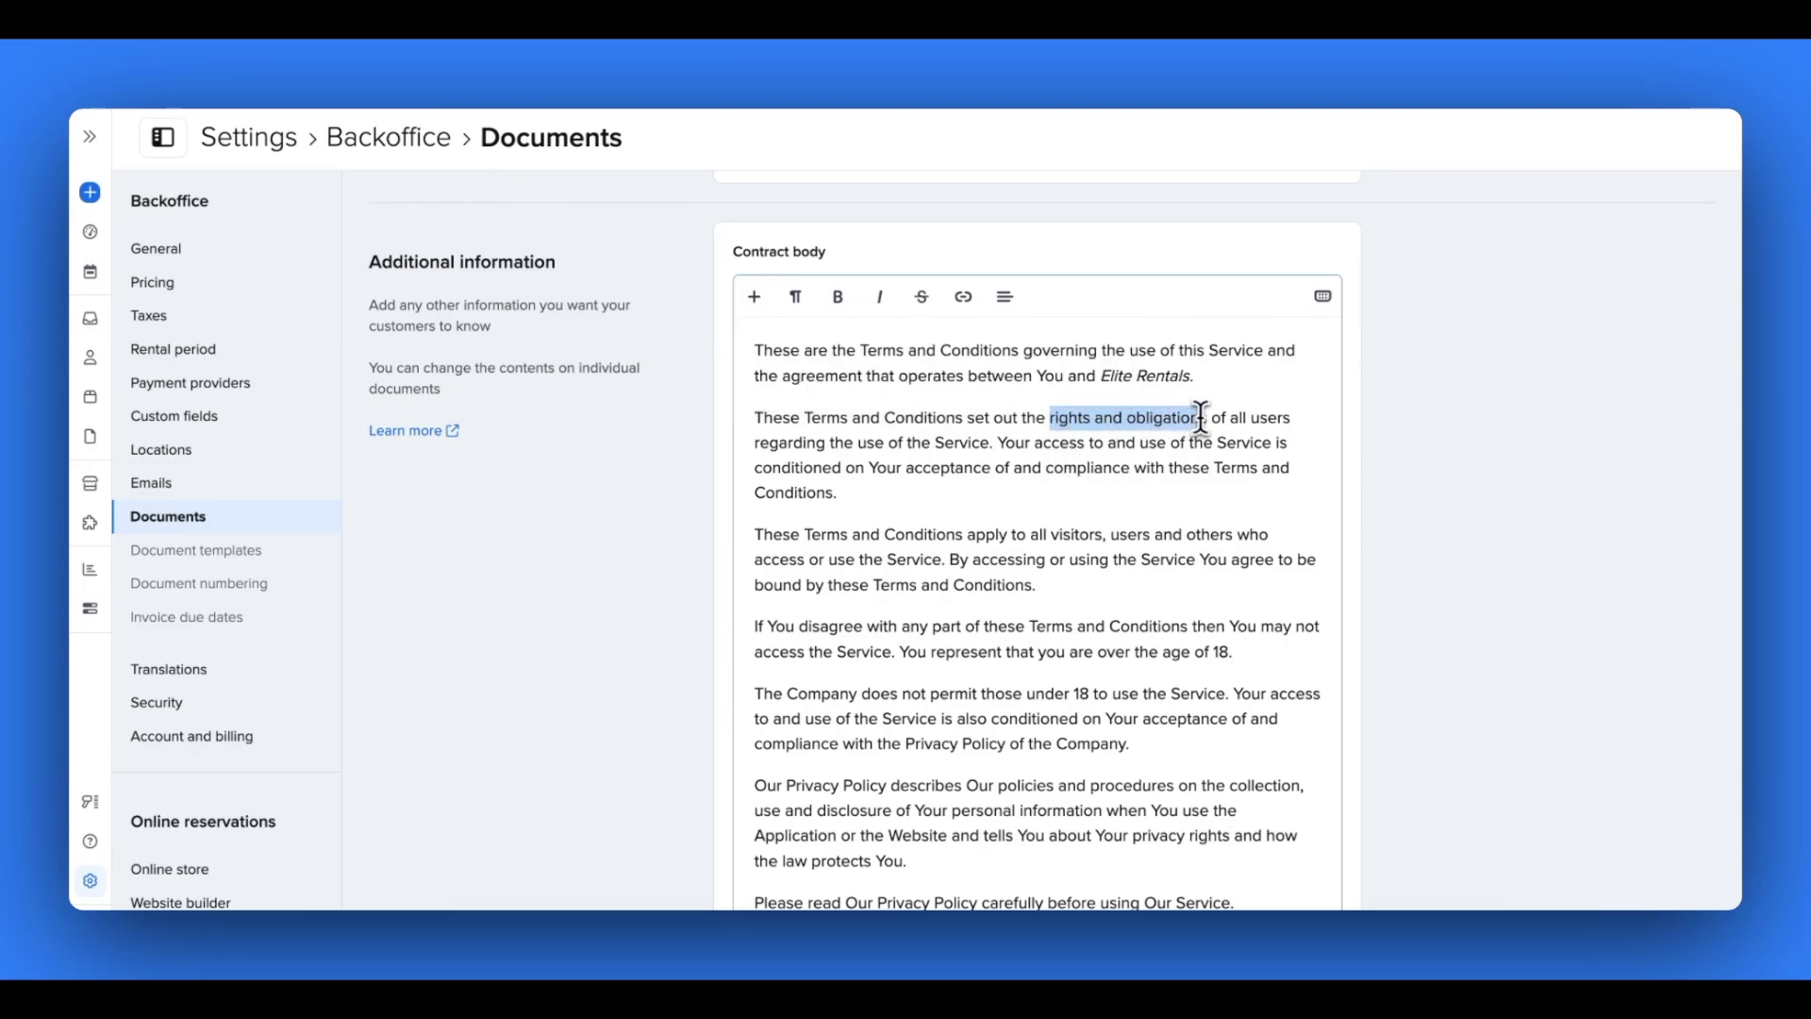
left_click(964, 298)
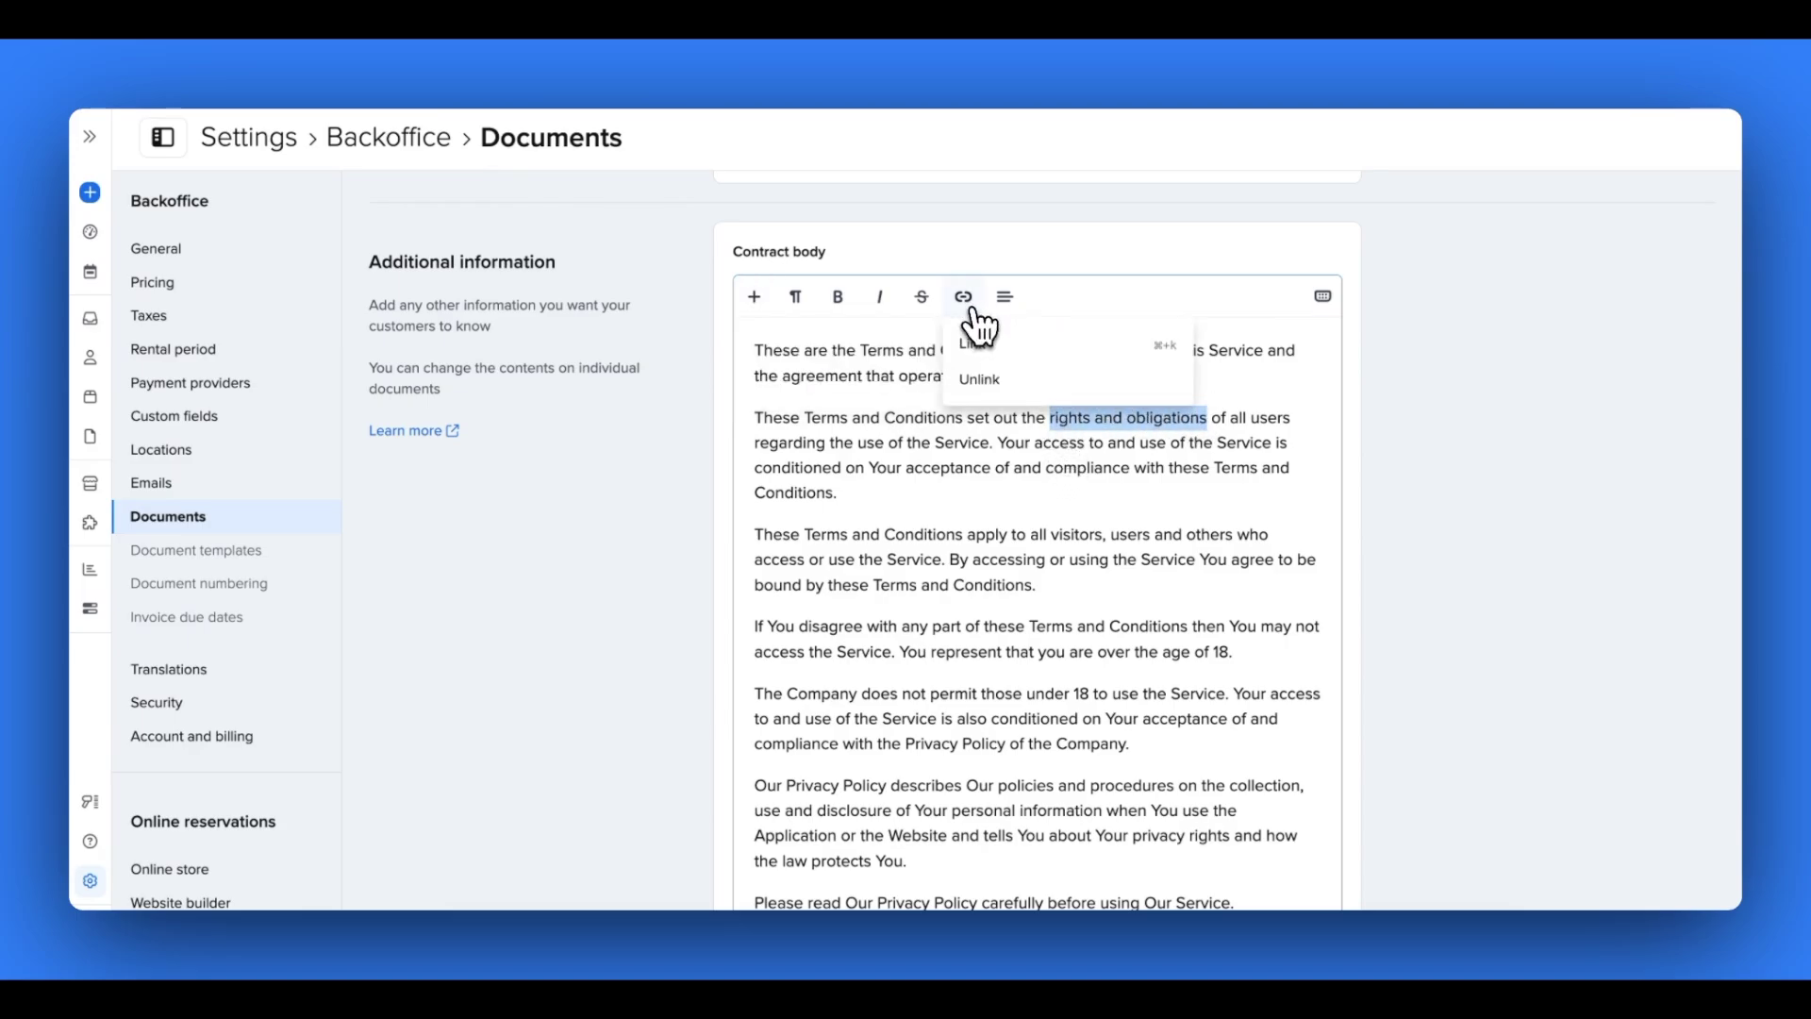
left_click(995, 349)
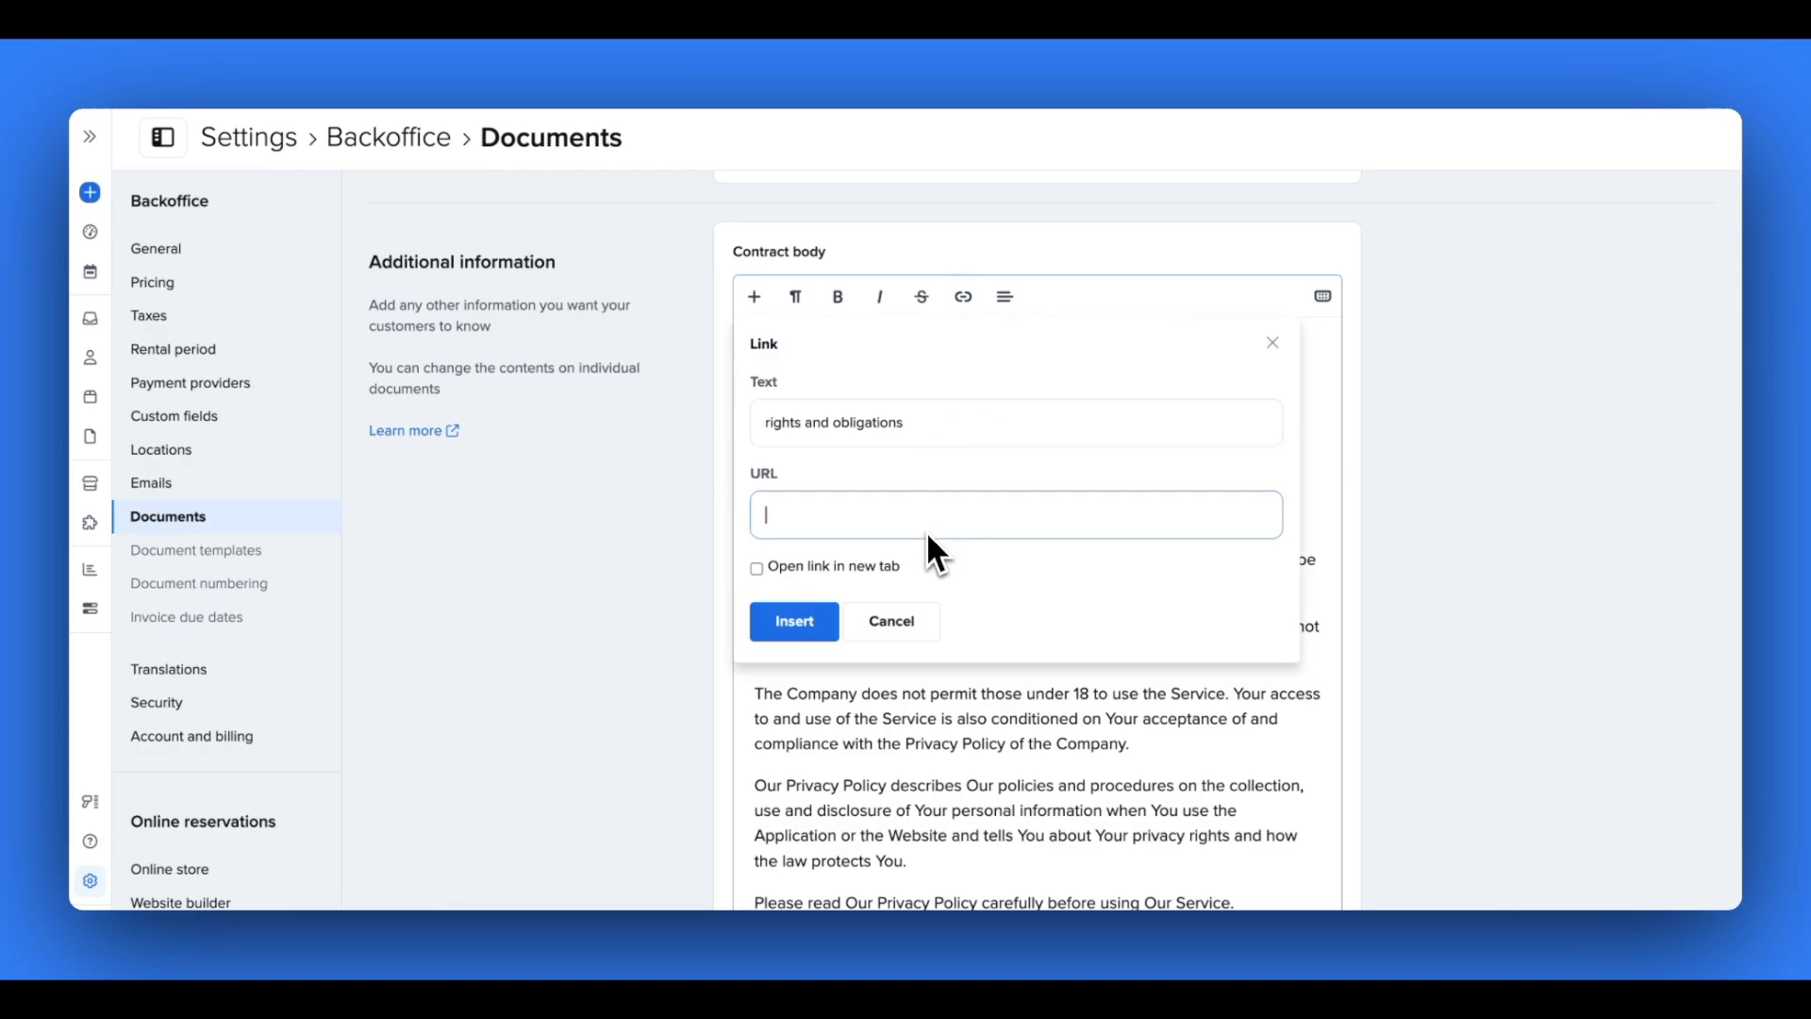
left_click(1273, 343)
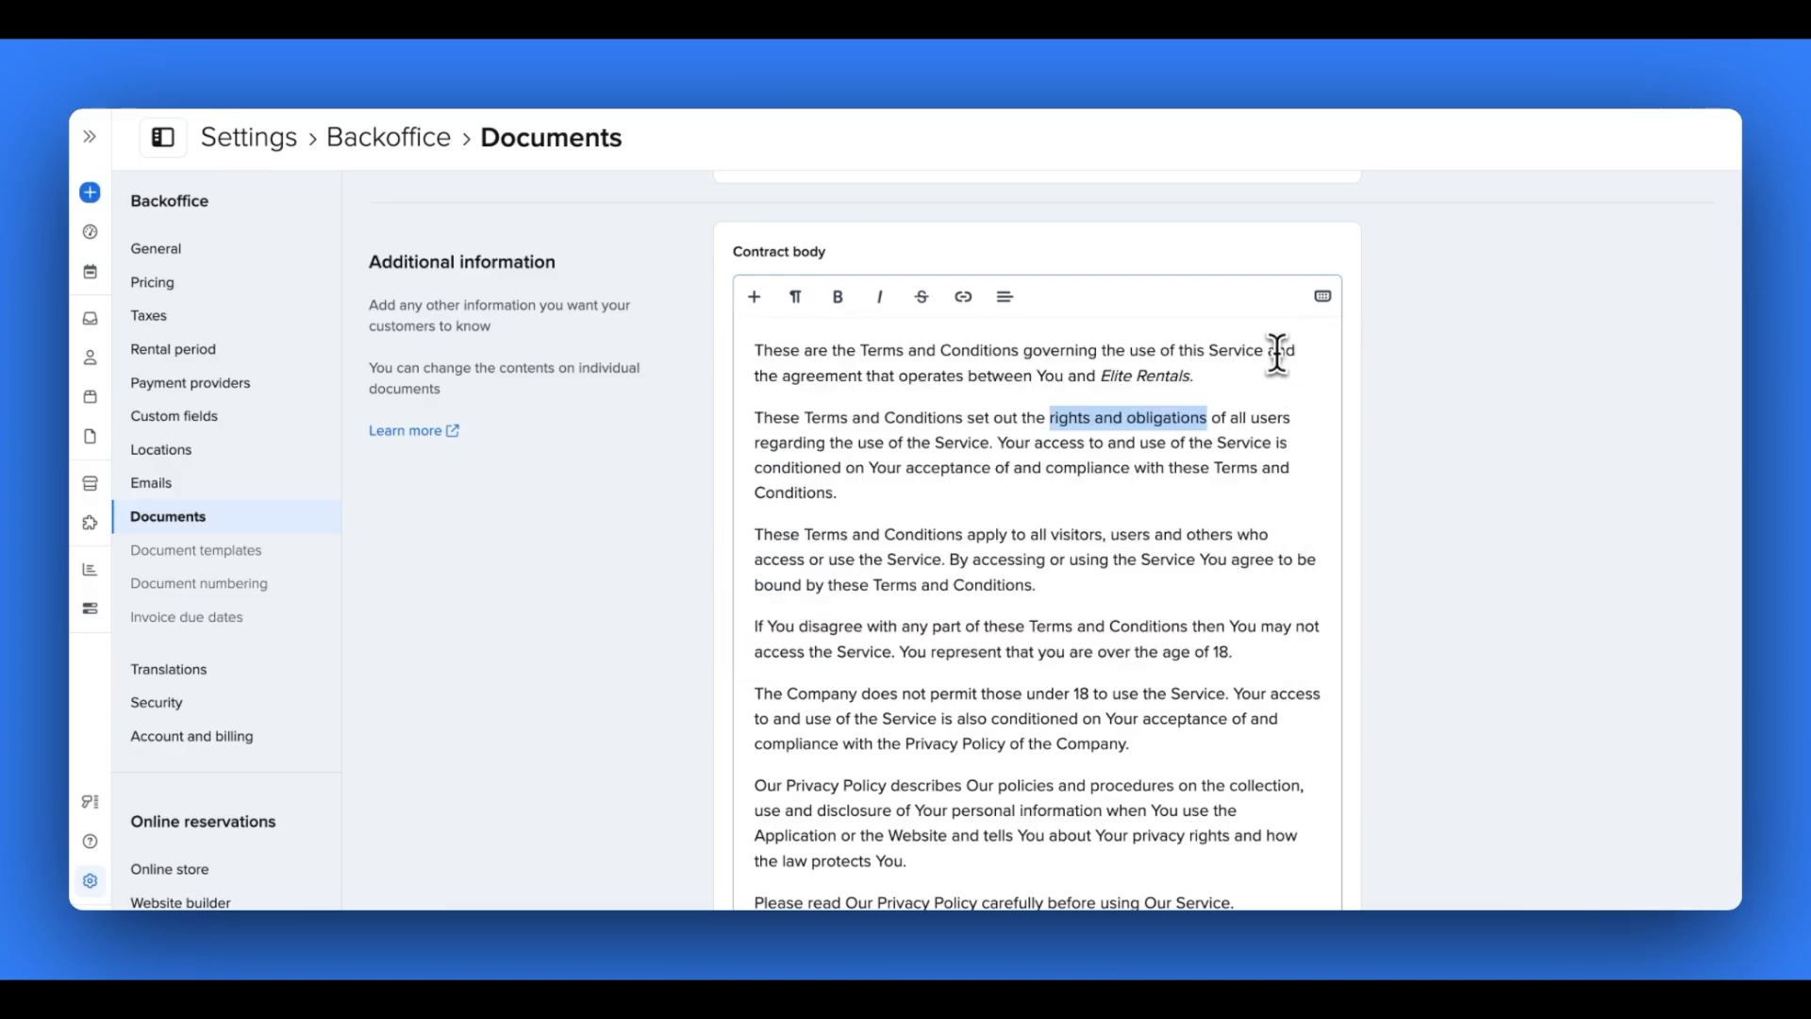
left_click(1035, 476)
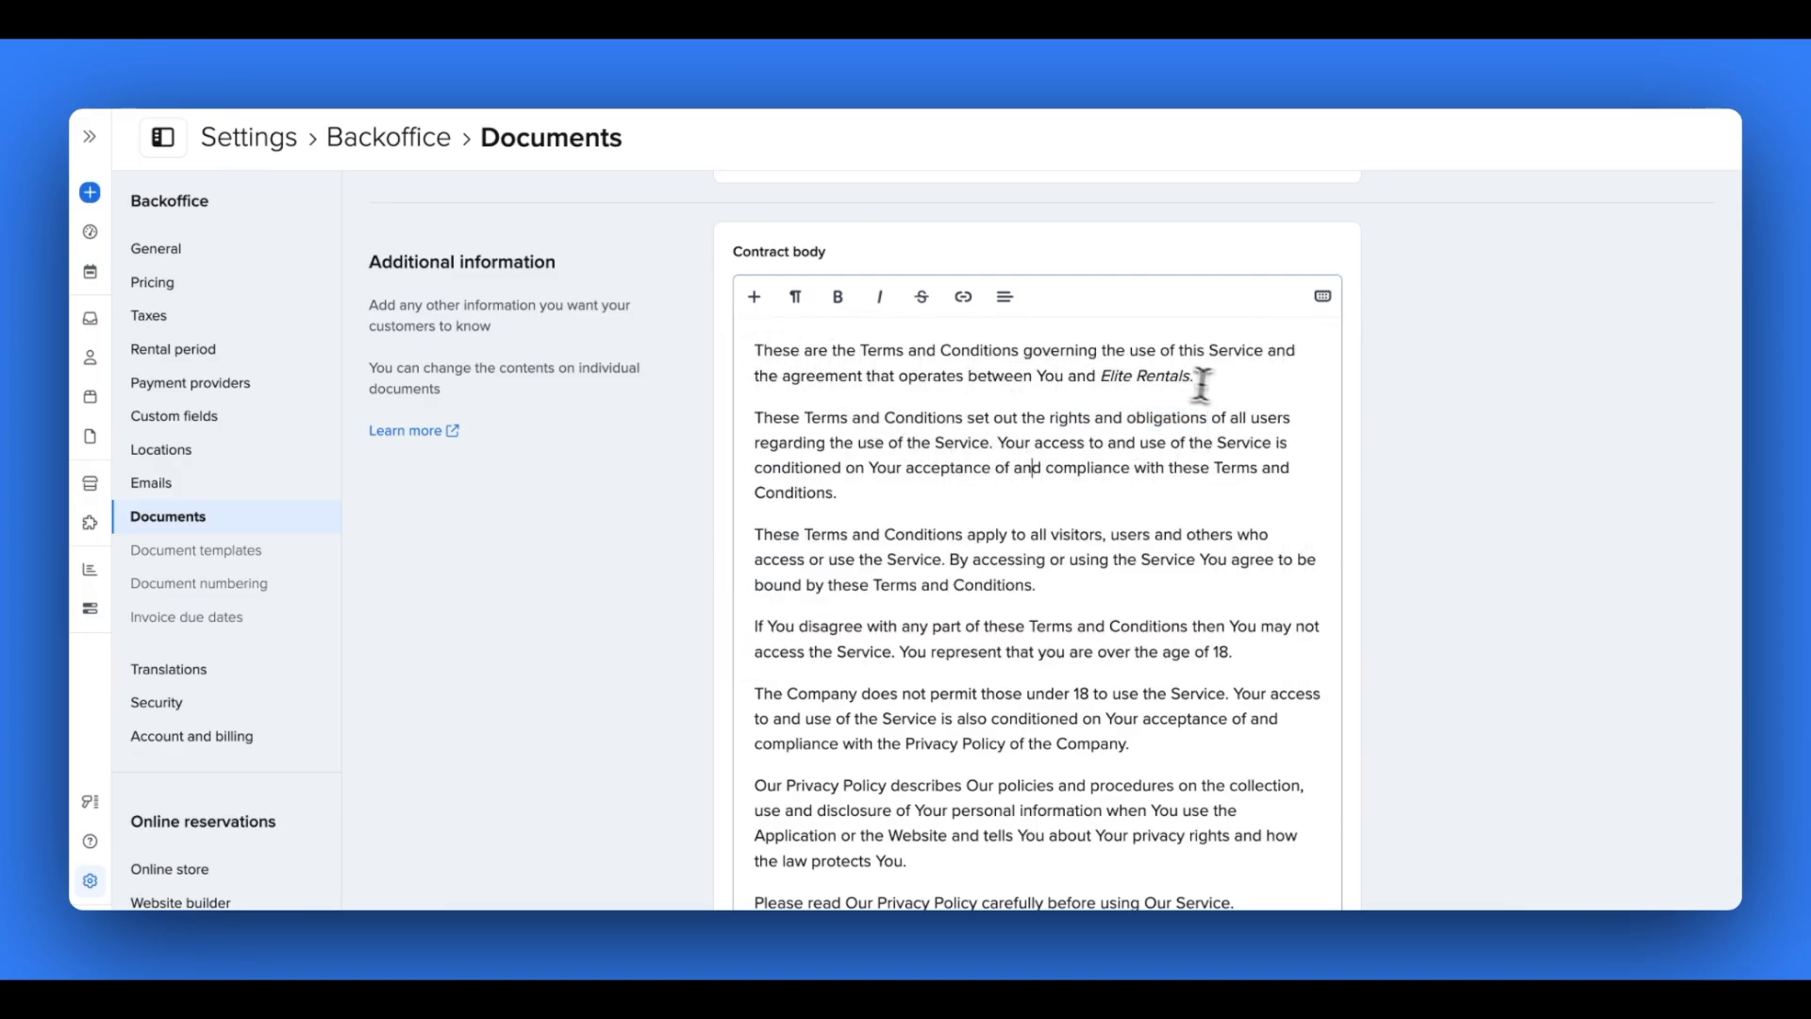
Justify the opening Terms and Conditions paragraph of the contract body
left_click_drag(1204, 376, 638, 357)
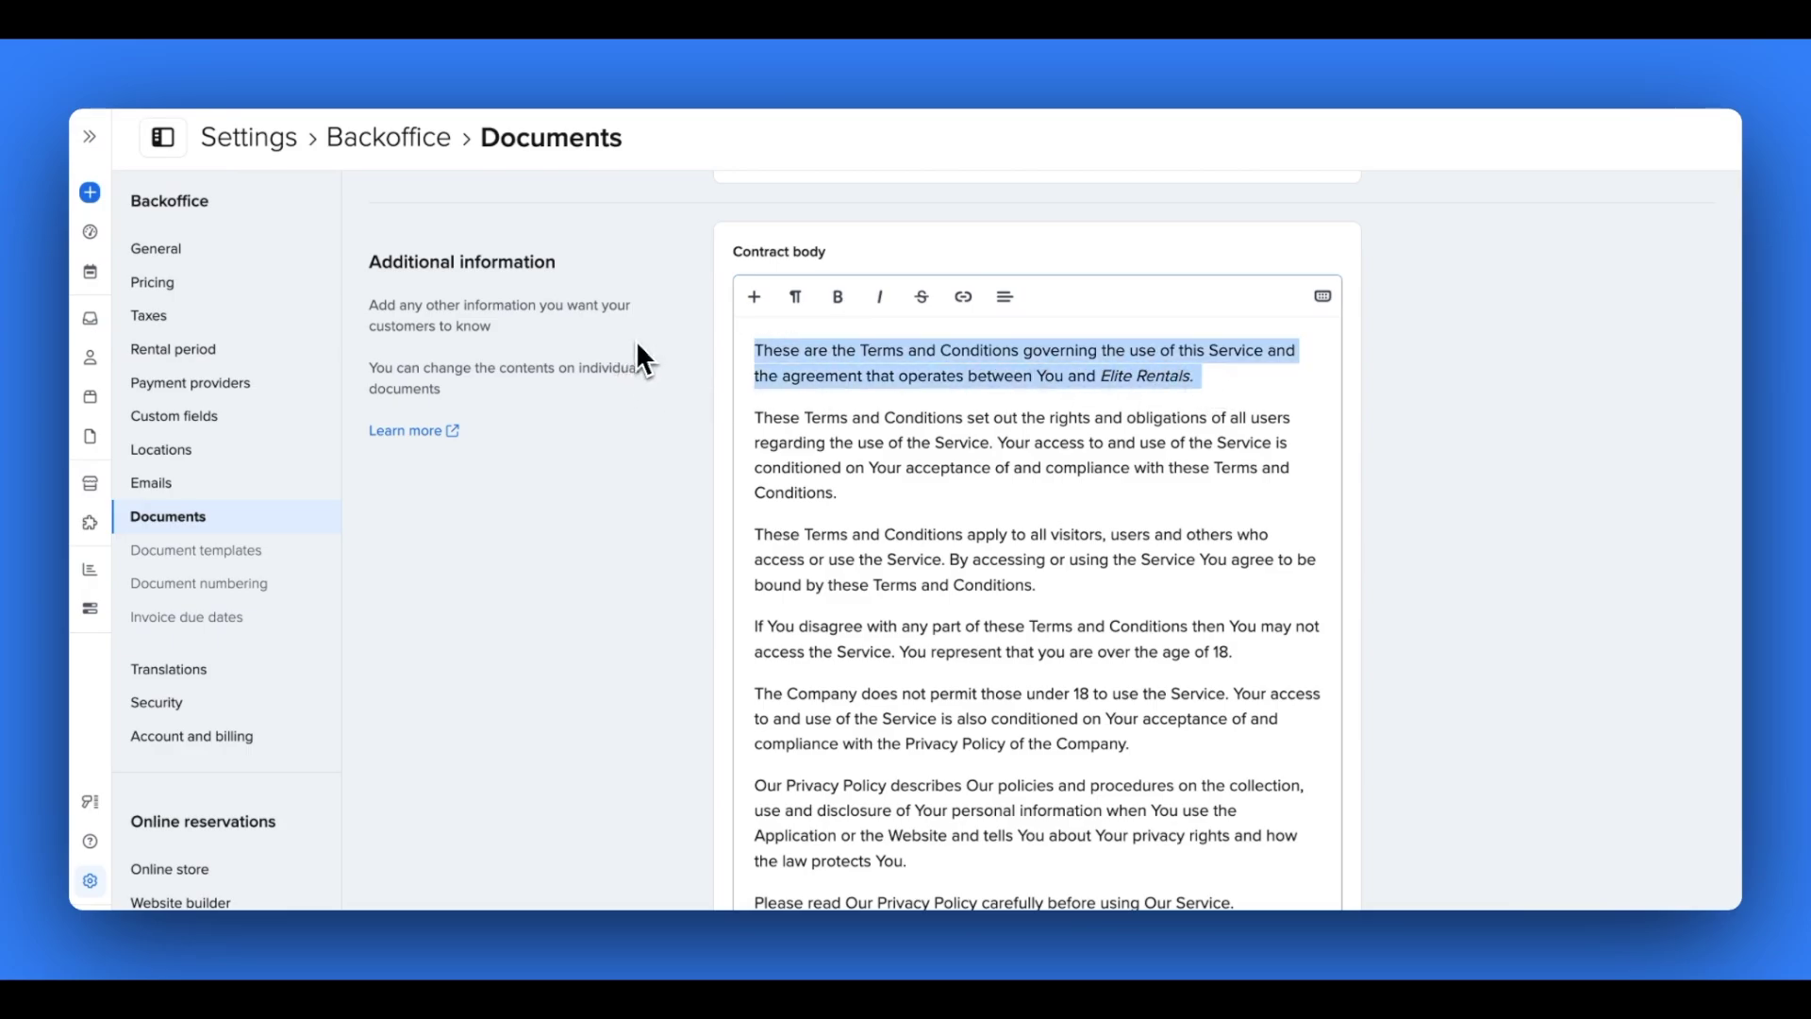
left_click(1005, 298)
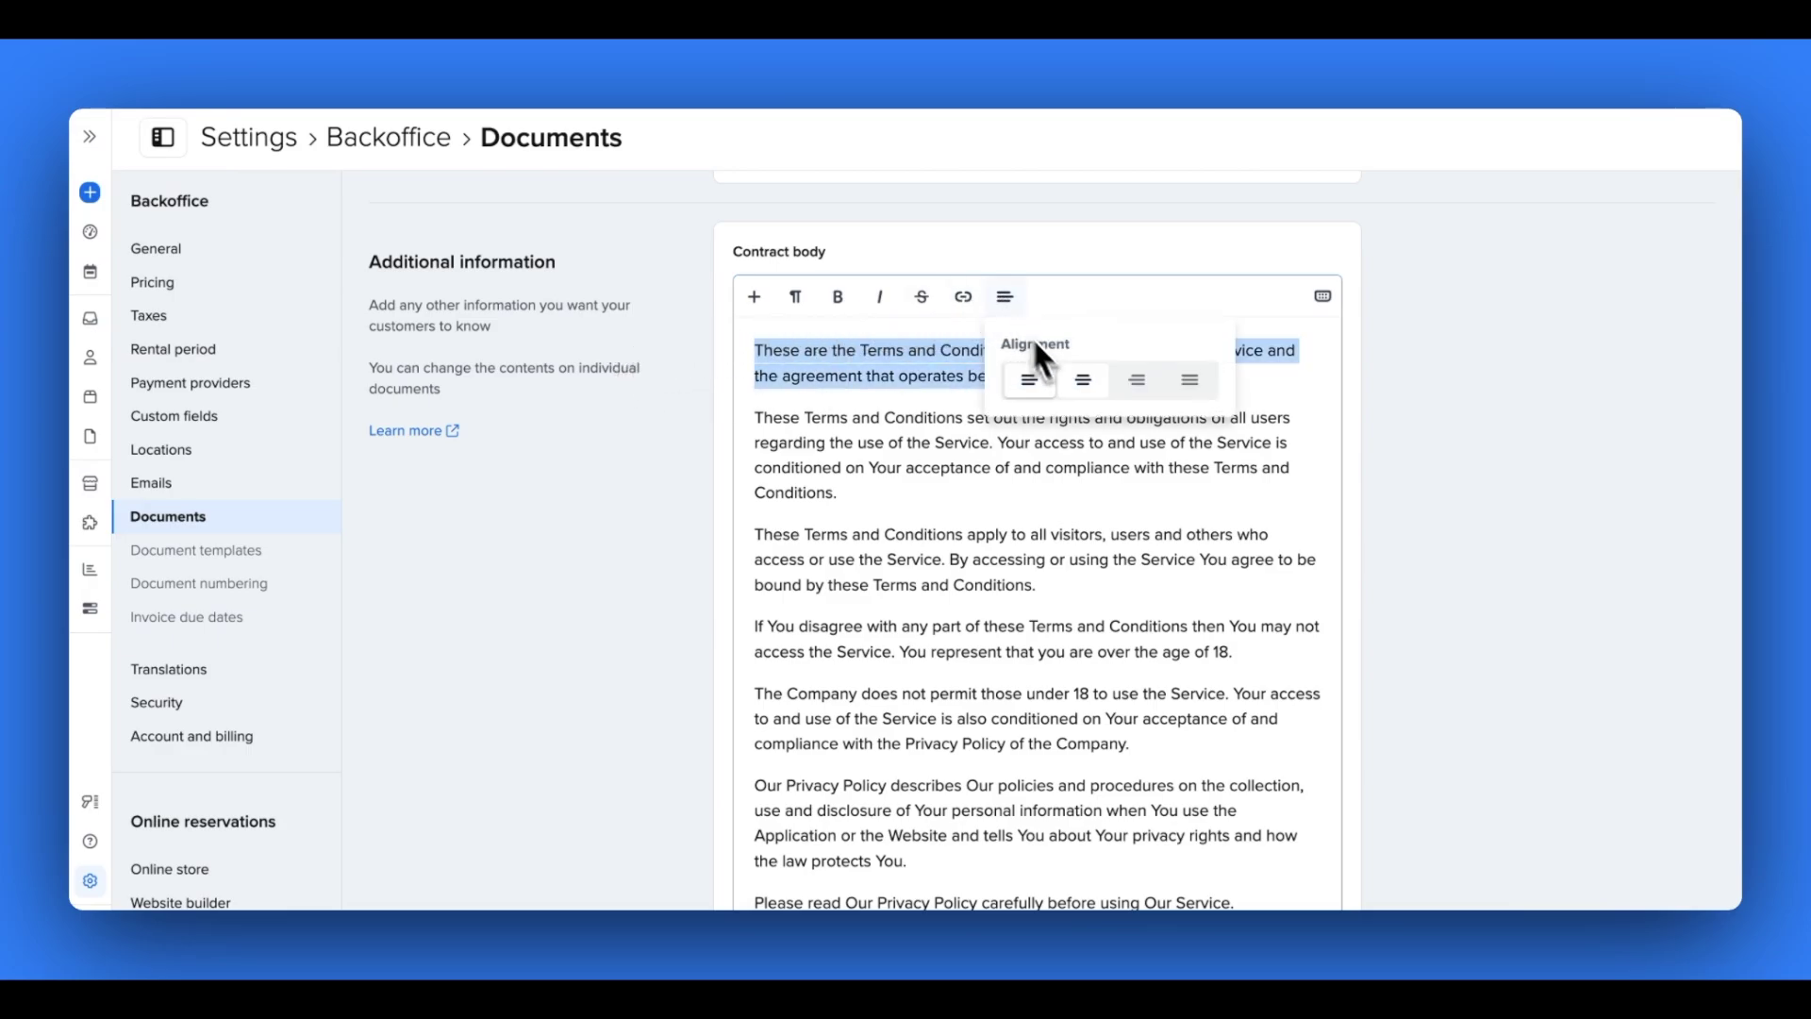
left_click(1190, 380)
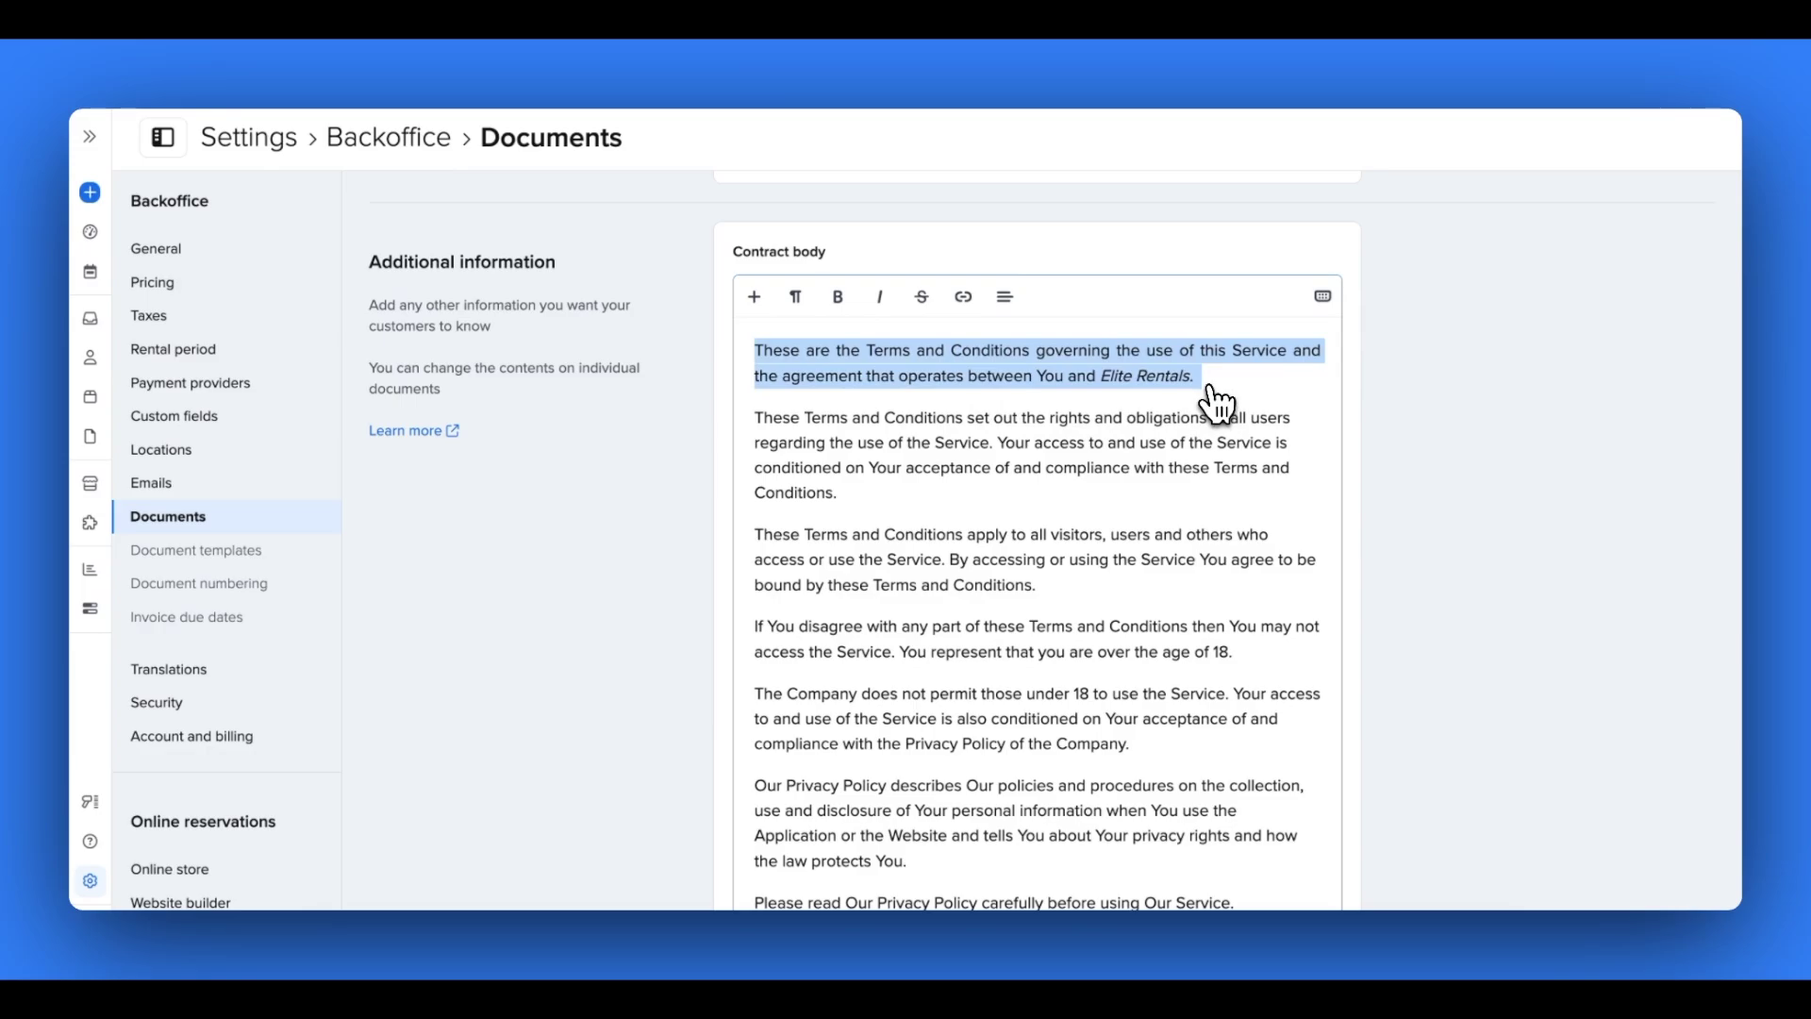
left_click(1173, 453)
scroll(1172, 452, "down", 3)
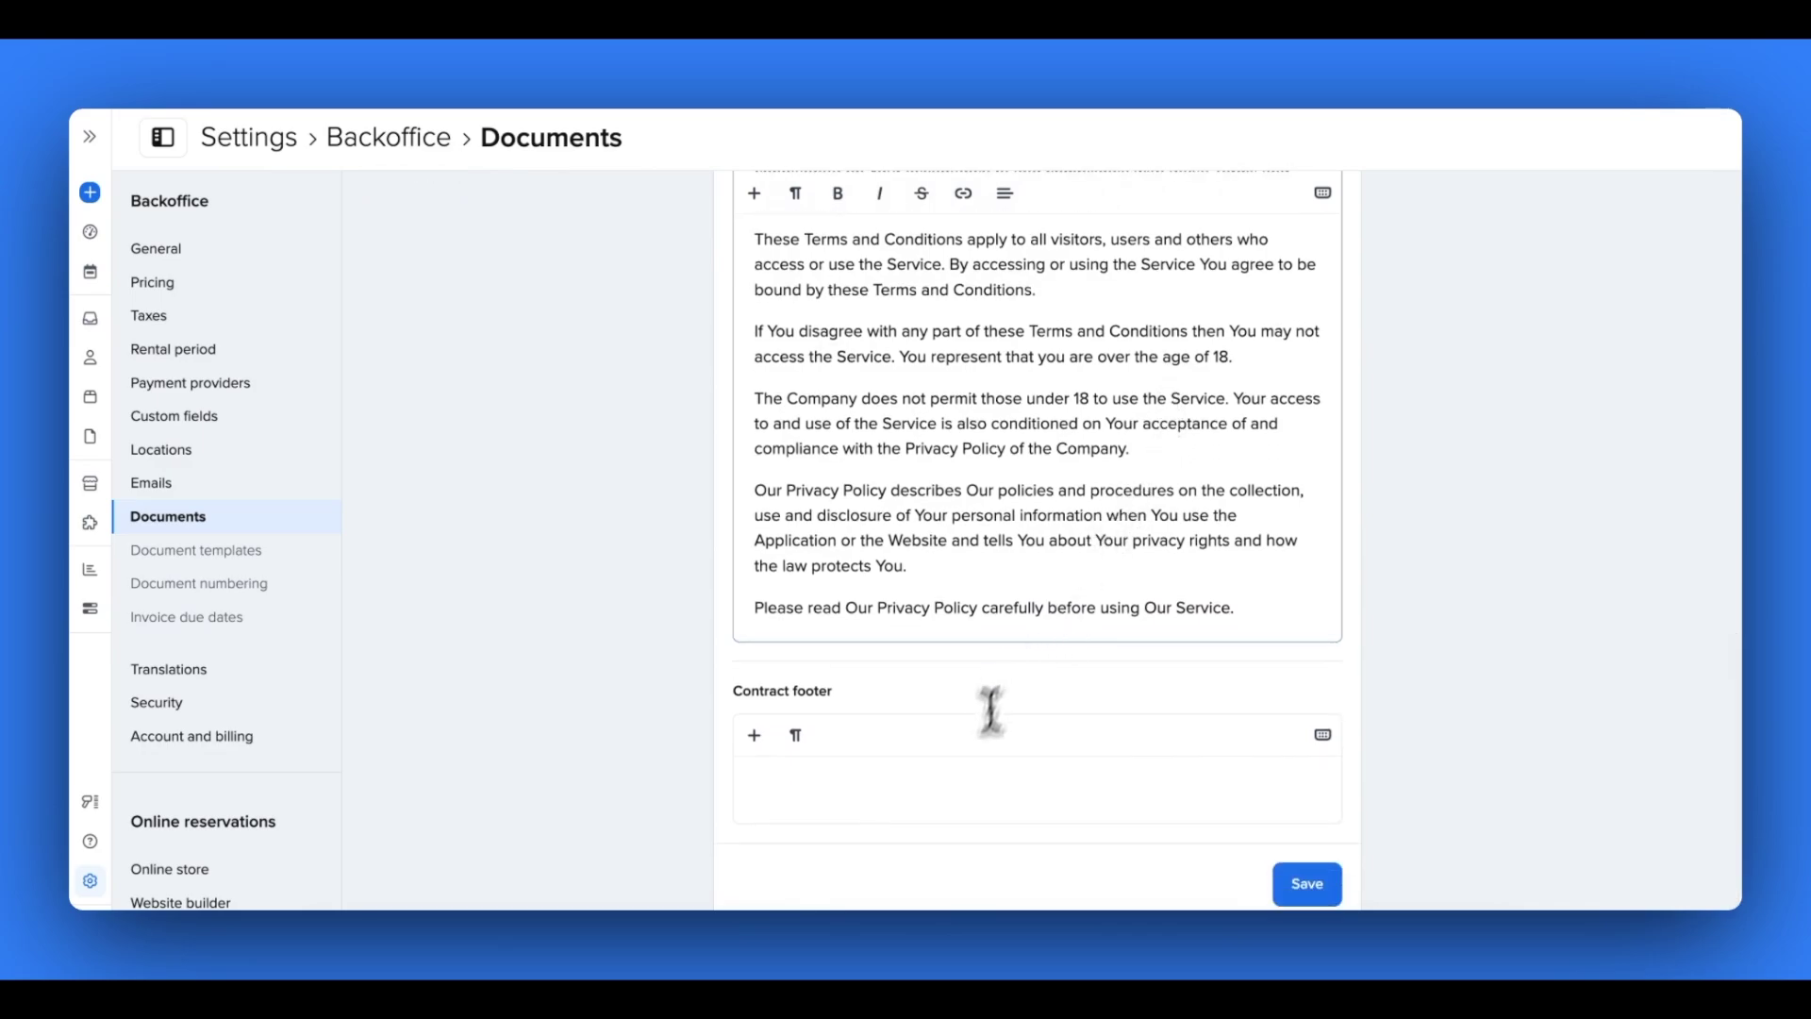
Save the contract template with the pasted Terms and Conditions body and an empty footer
left_click(962, 806)
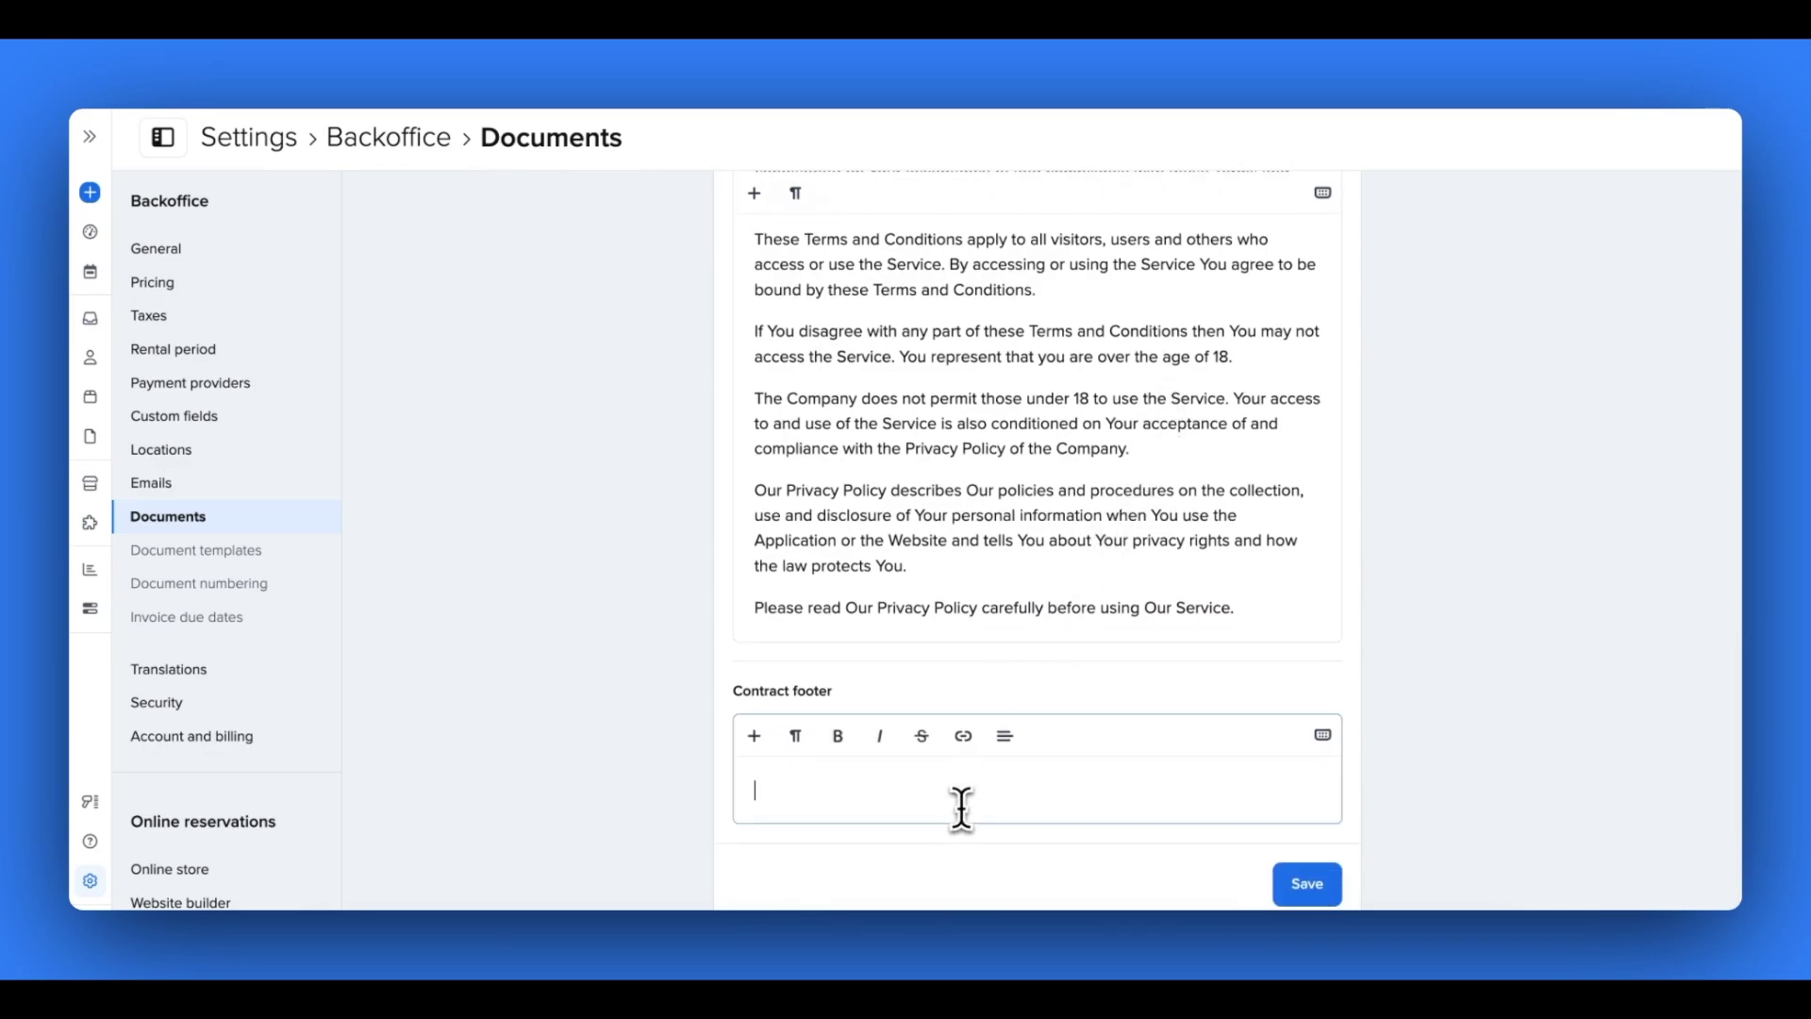
left_click(798, 739)
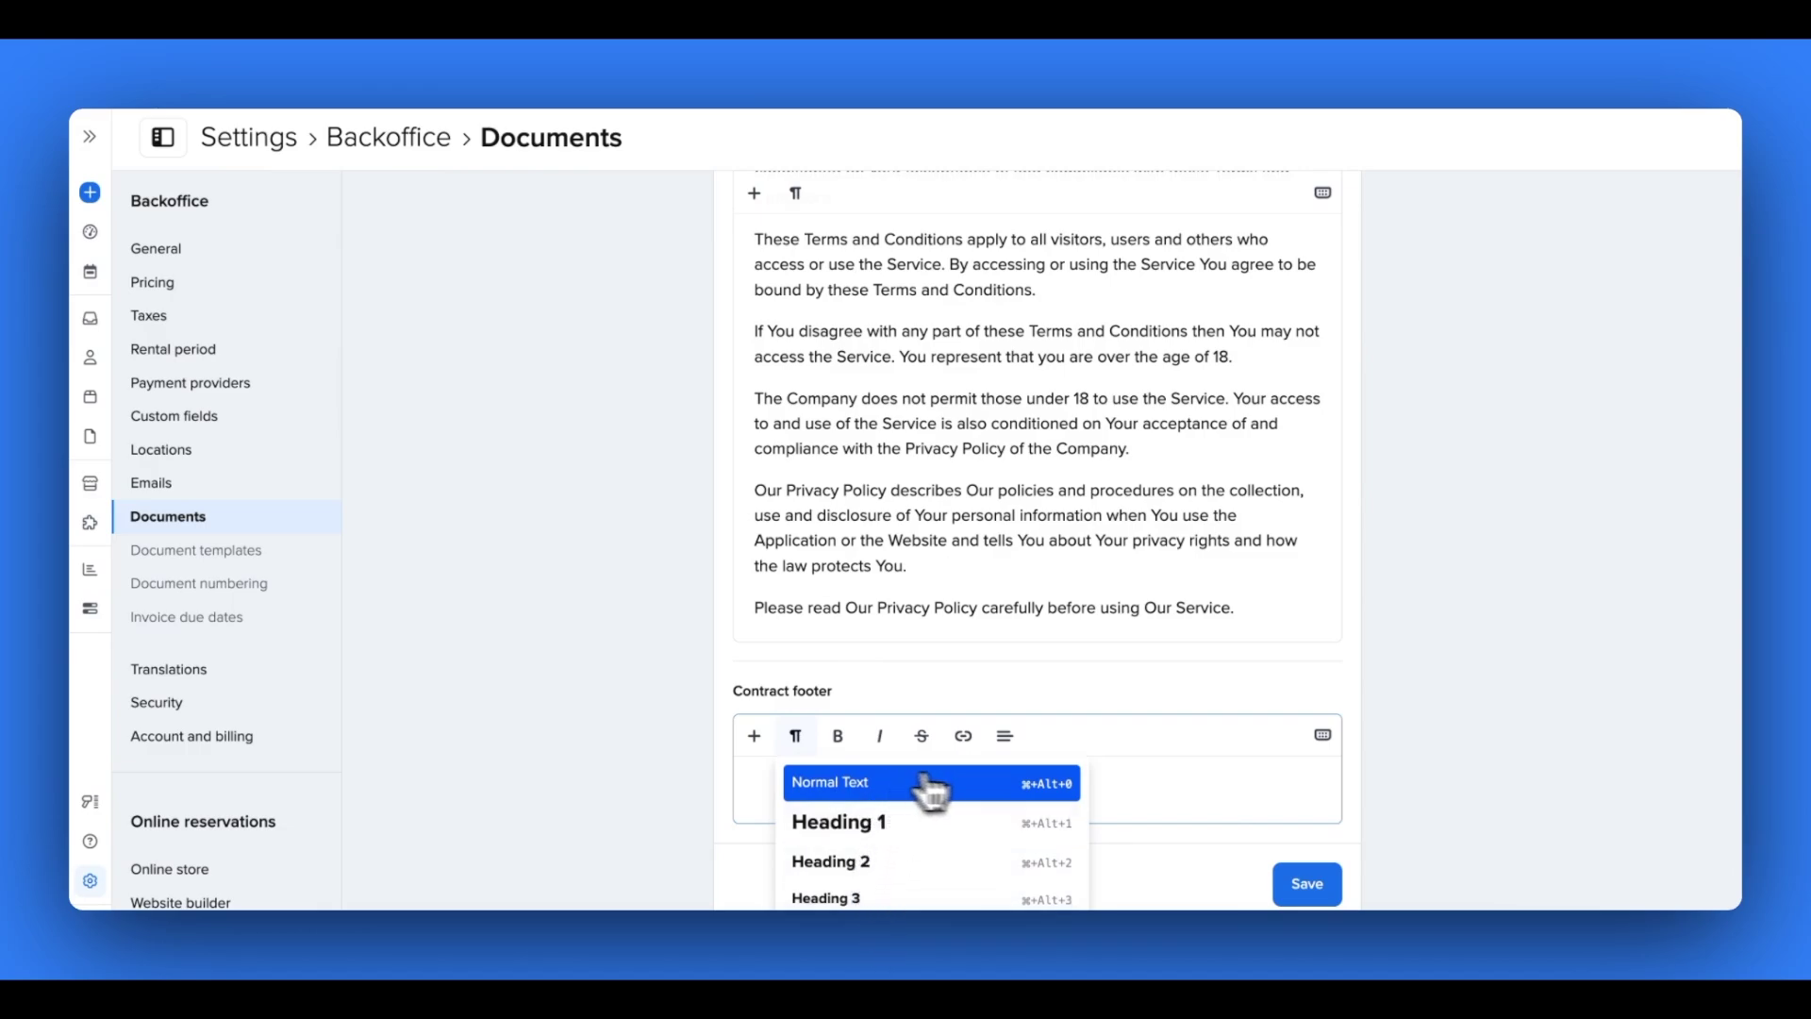
left_click(1311, 888)
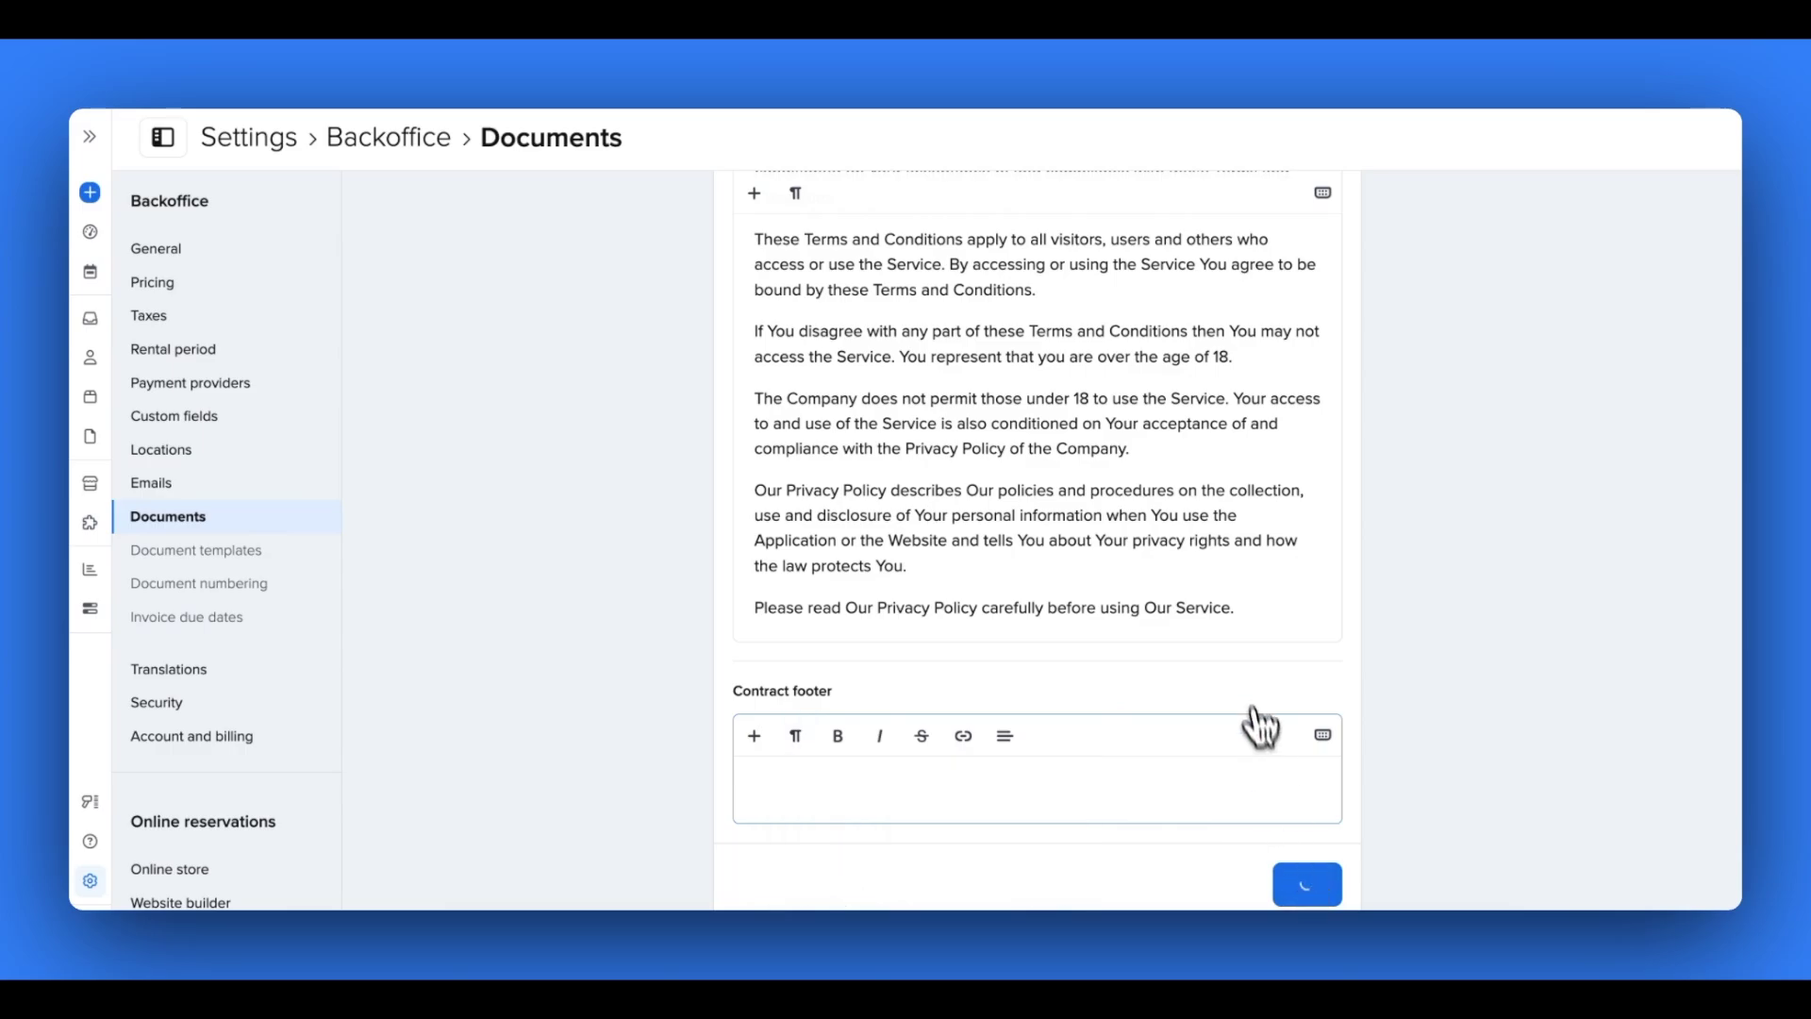
Add the year to invoice numbers and save the prefix and invoice product line settings
scroll(1237, 627, "up", 1)
scroll(1243, 629, "up", 10)
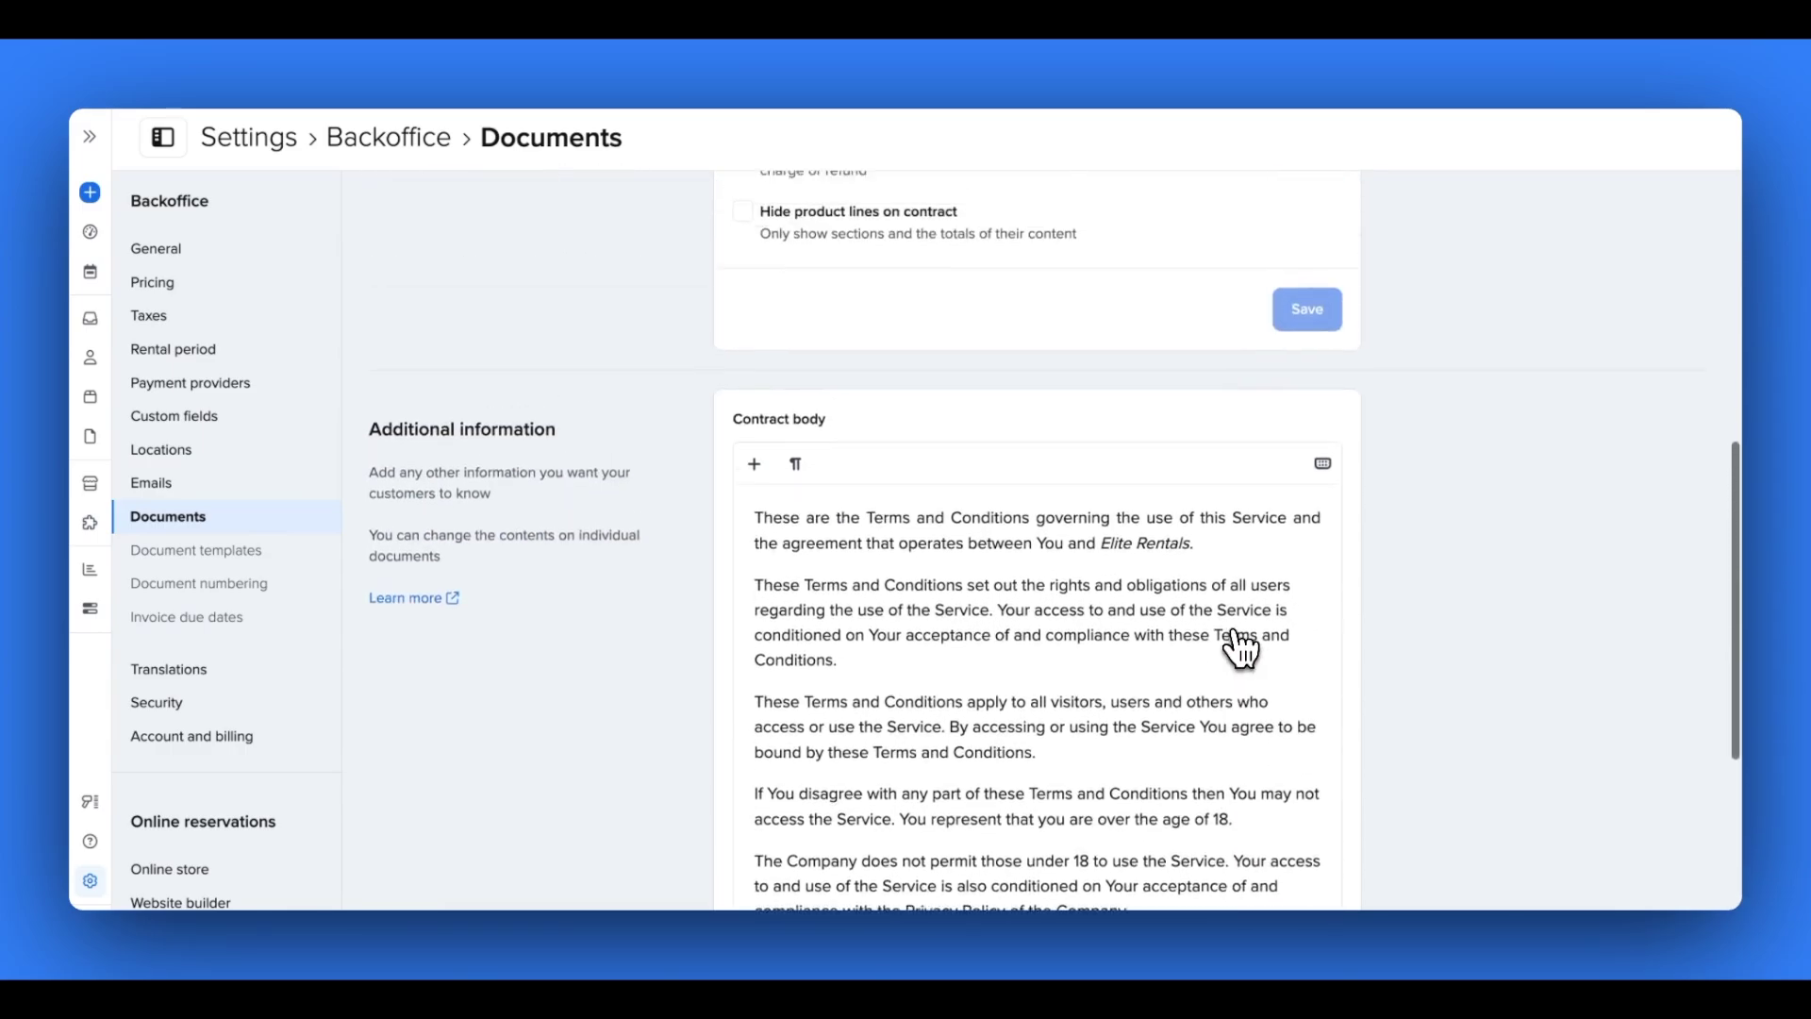
scroll(1241, 649, "up", 2)
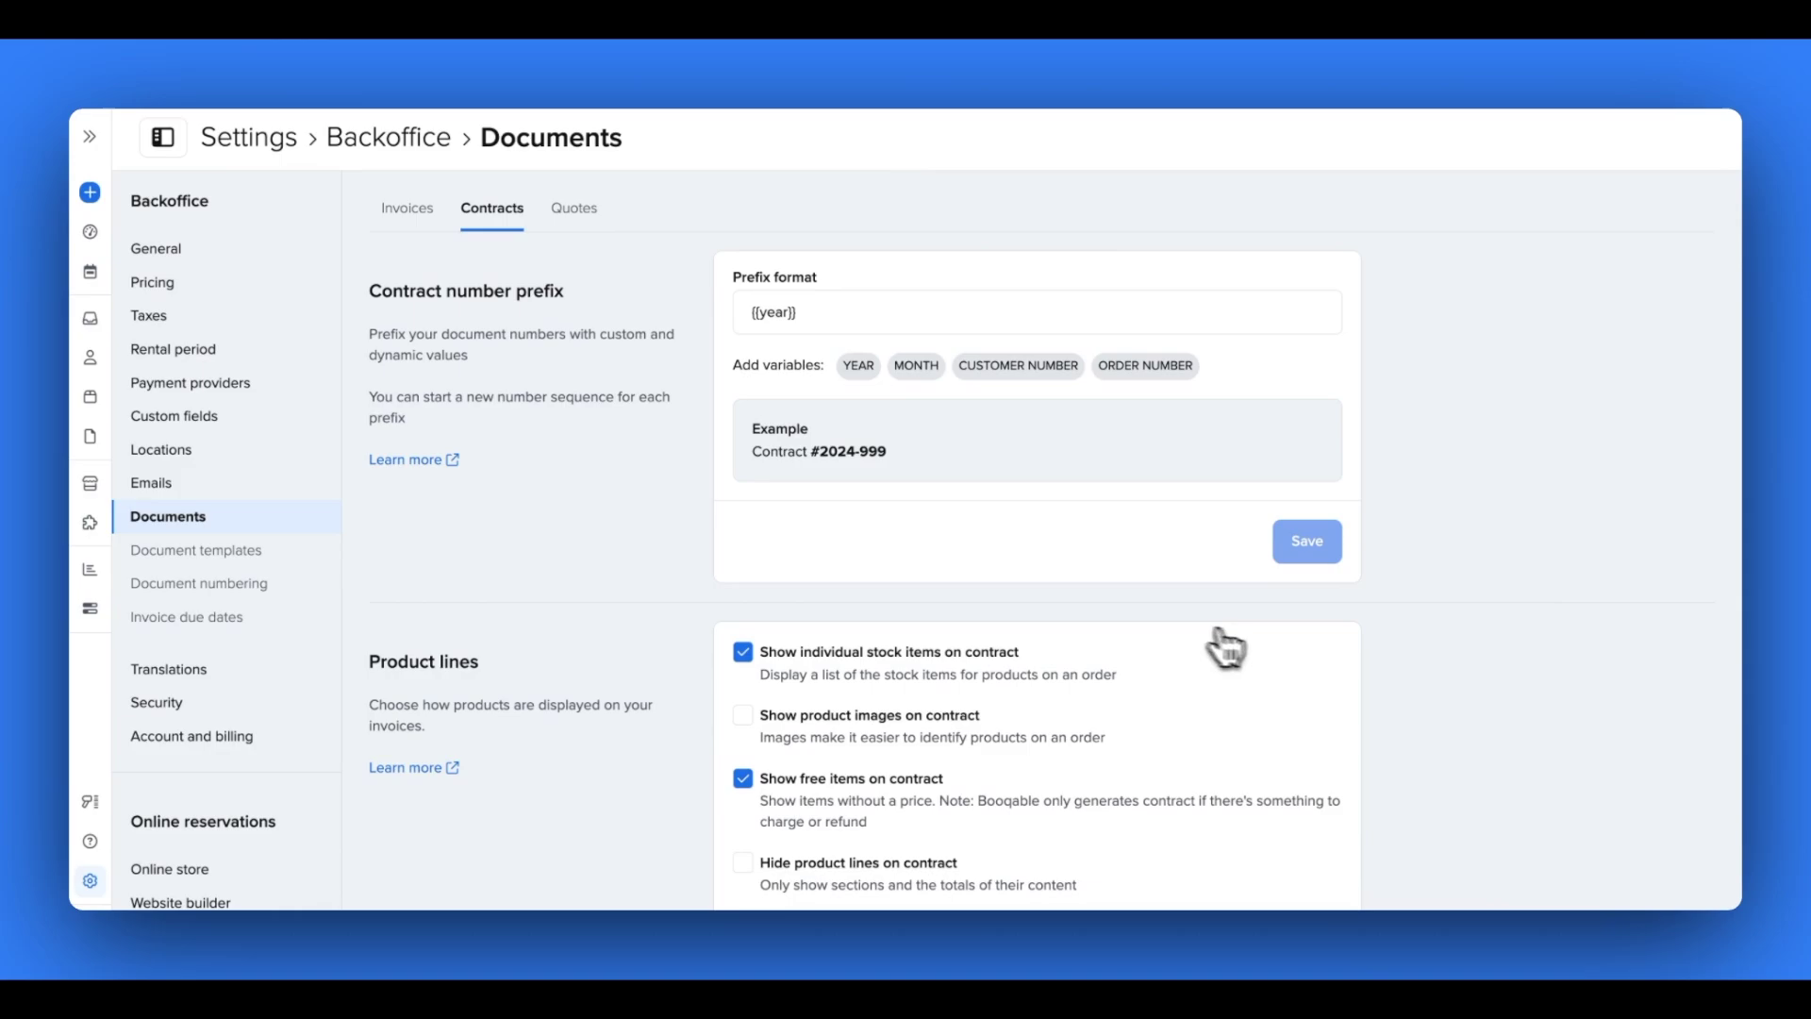
left_click(425, 228)
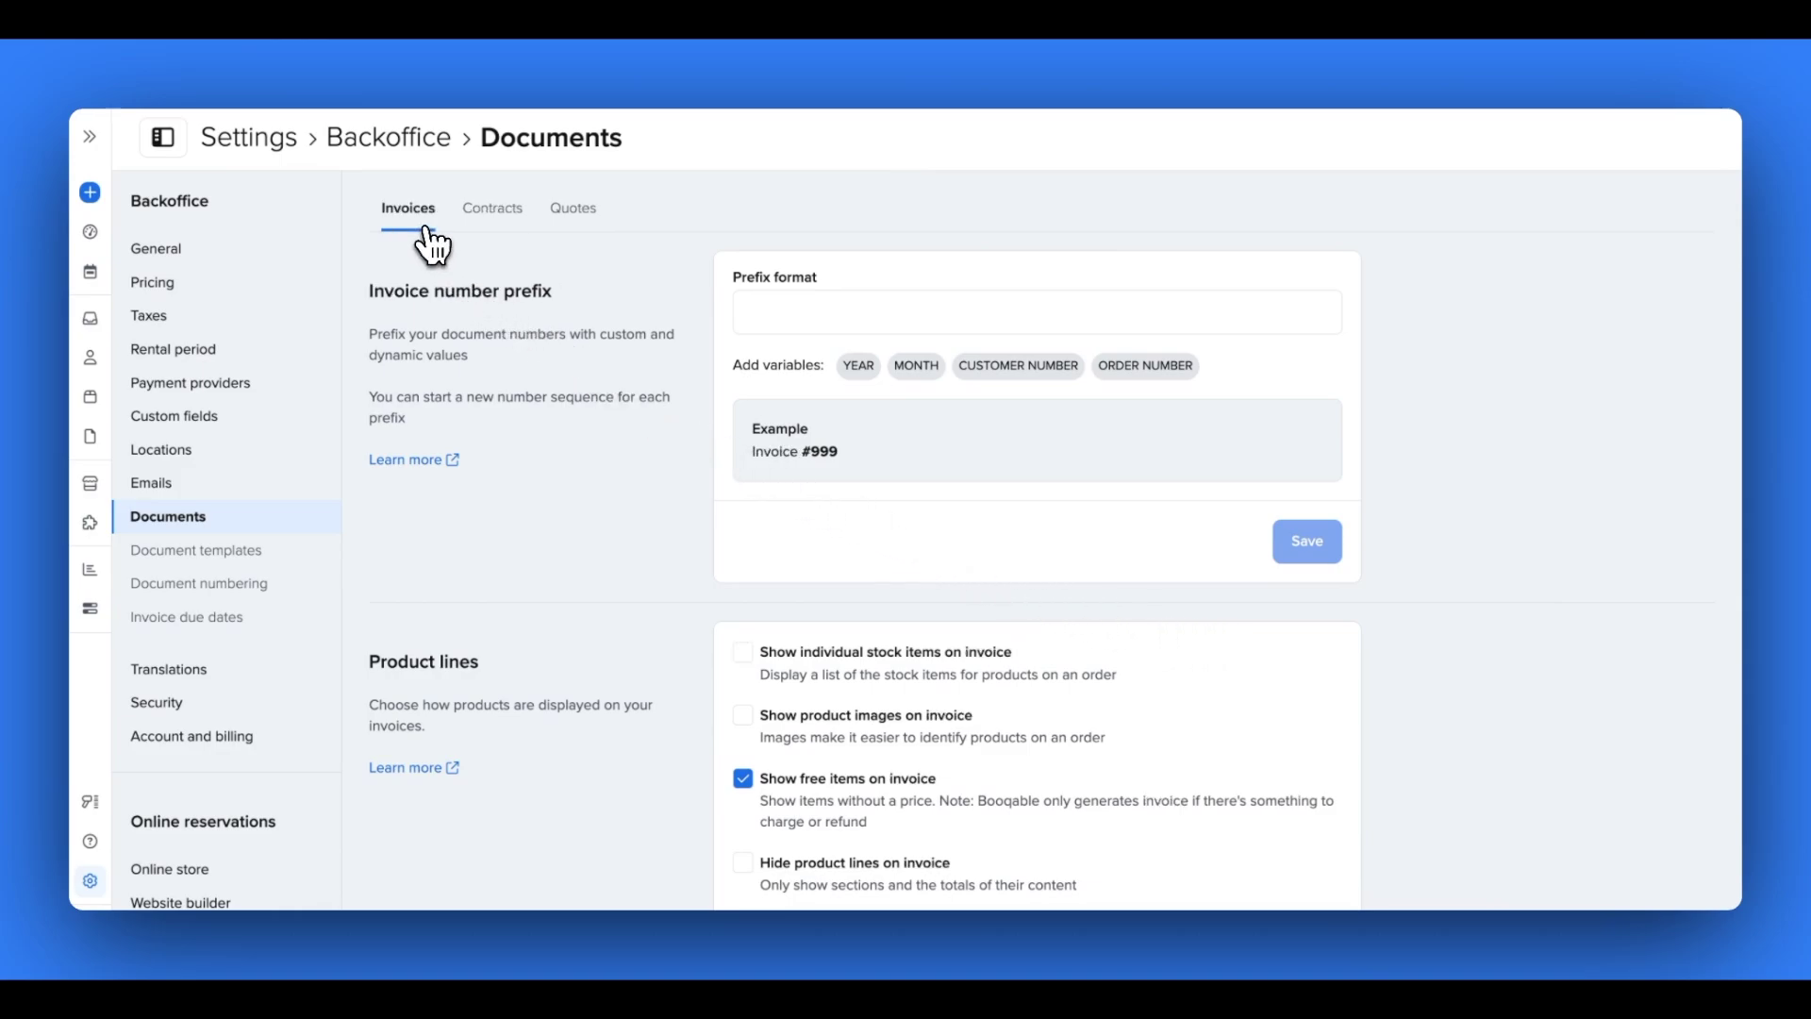
left_click(857, 368)
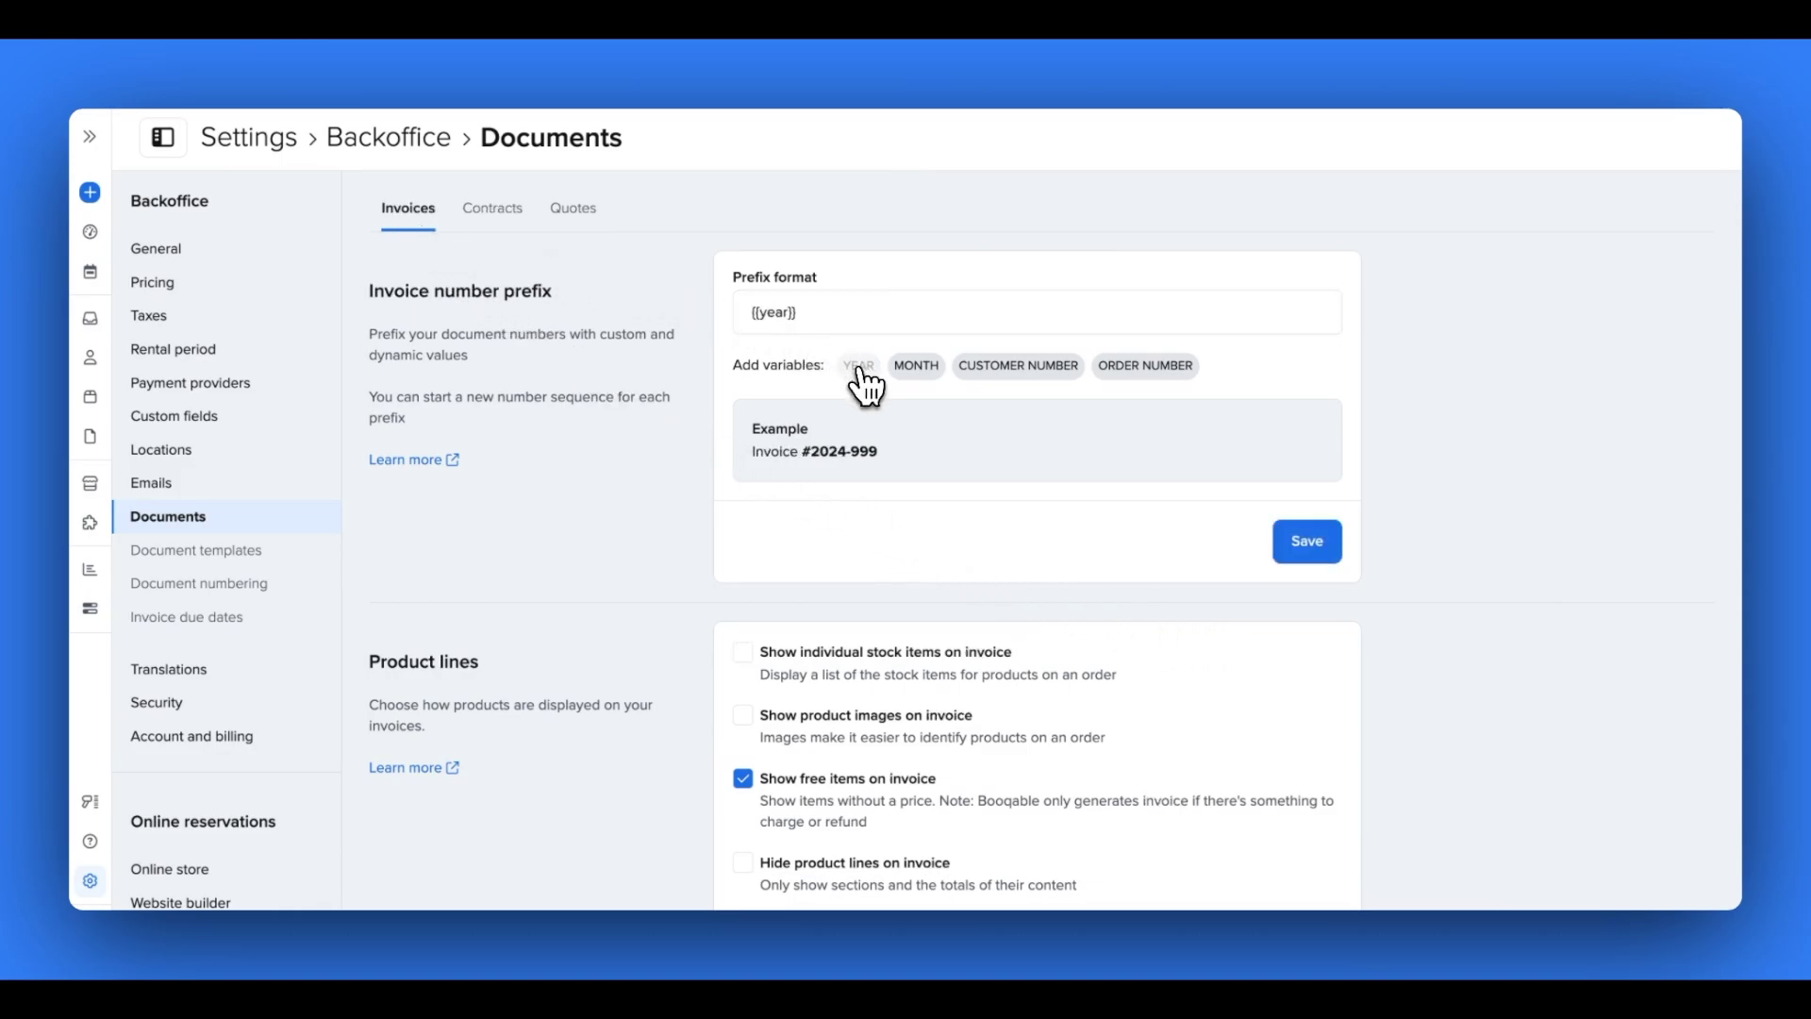
left_click(1300, 552)
scroll(924, 693, "down", 2)
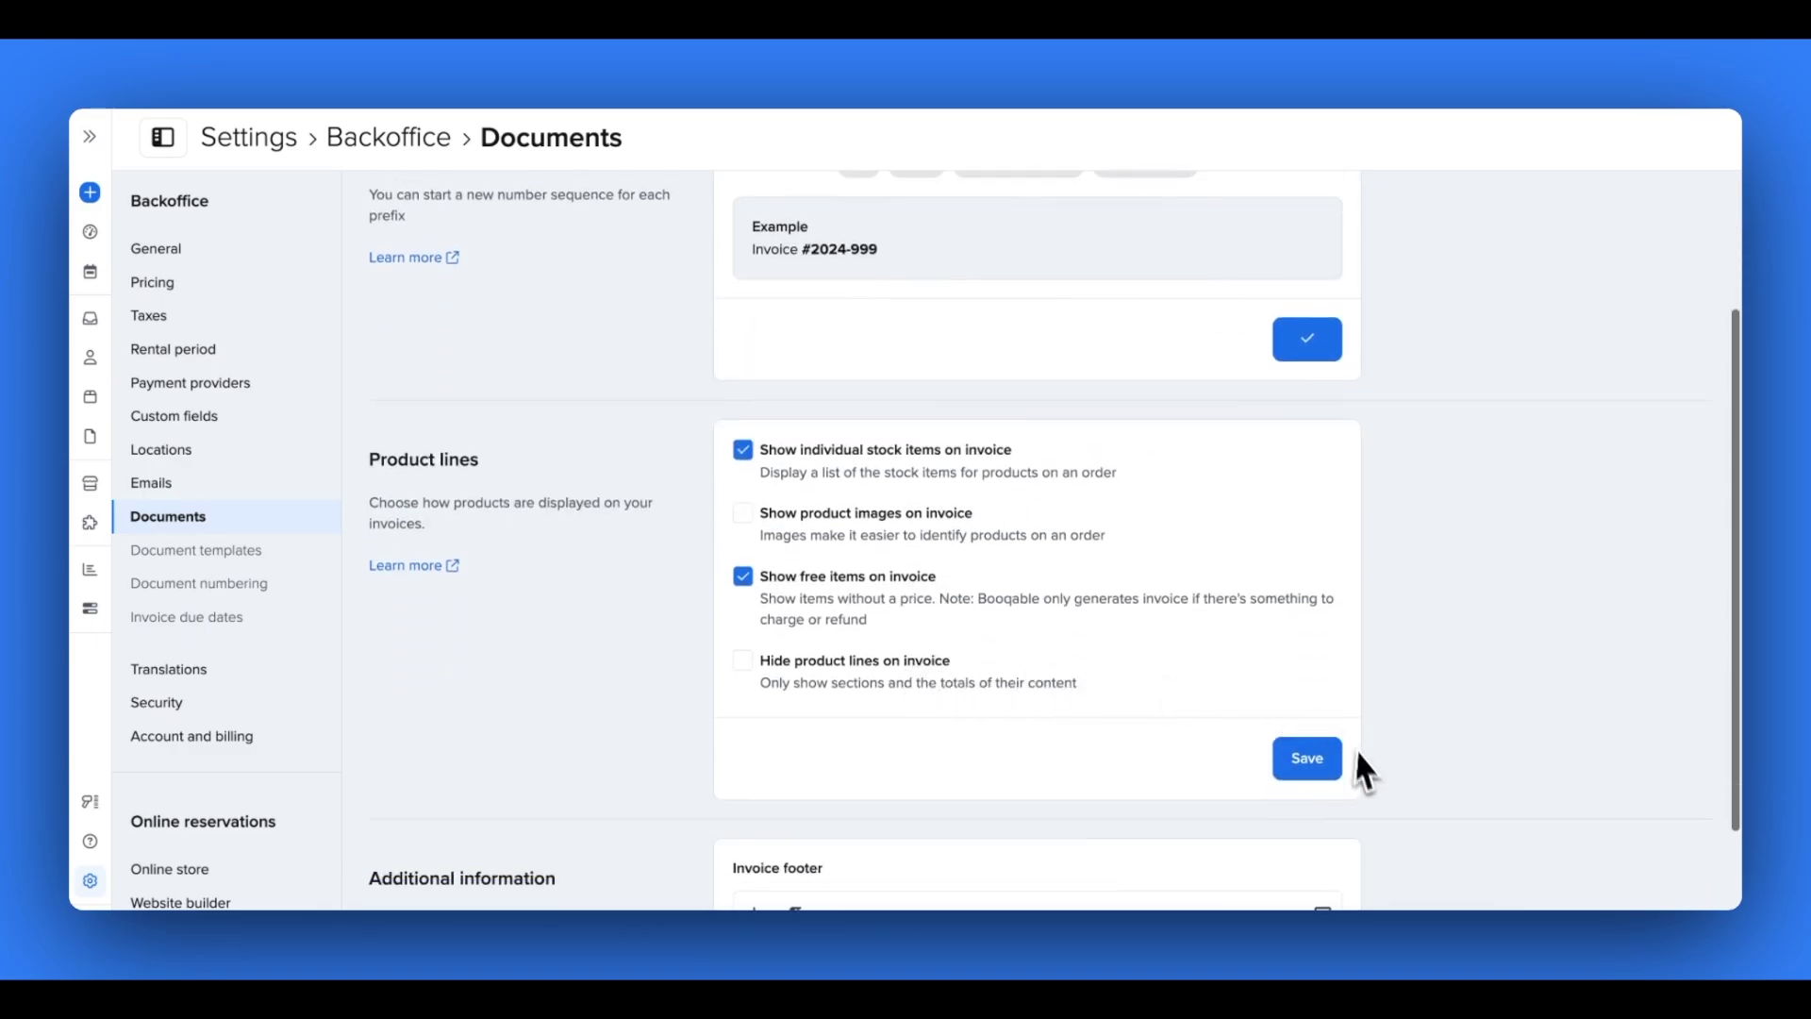
left_click(1340, 770)
Paste bank transfer details into the invoice footer, make 'Transfer to:' a heading, and save
scroll(1339, 783, "down", 2)
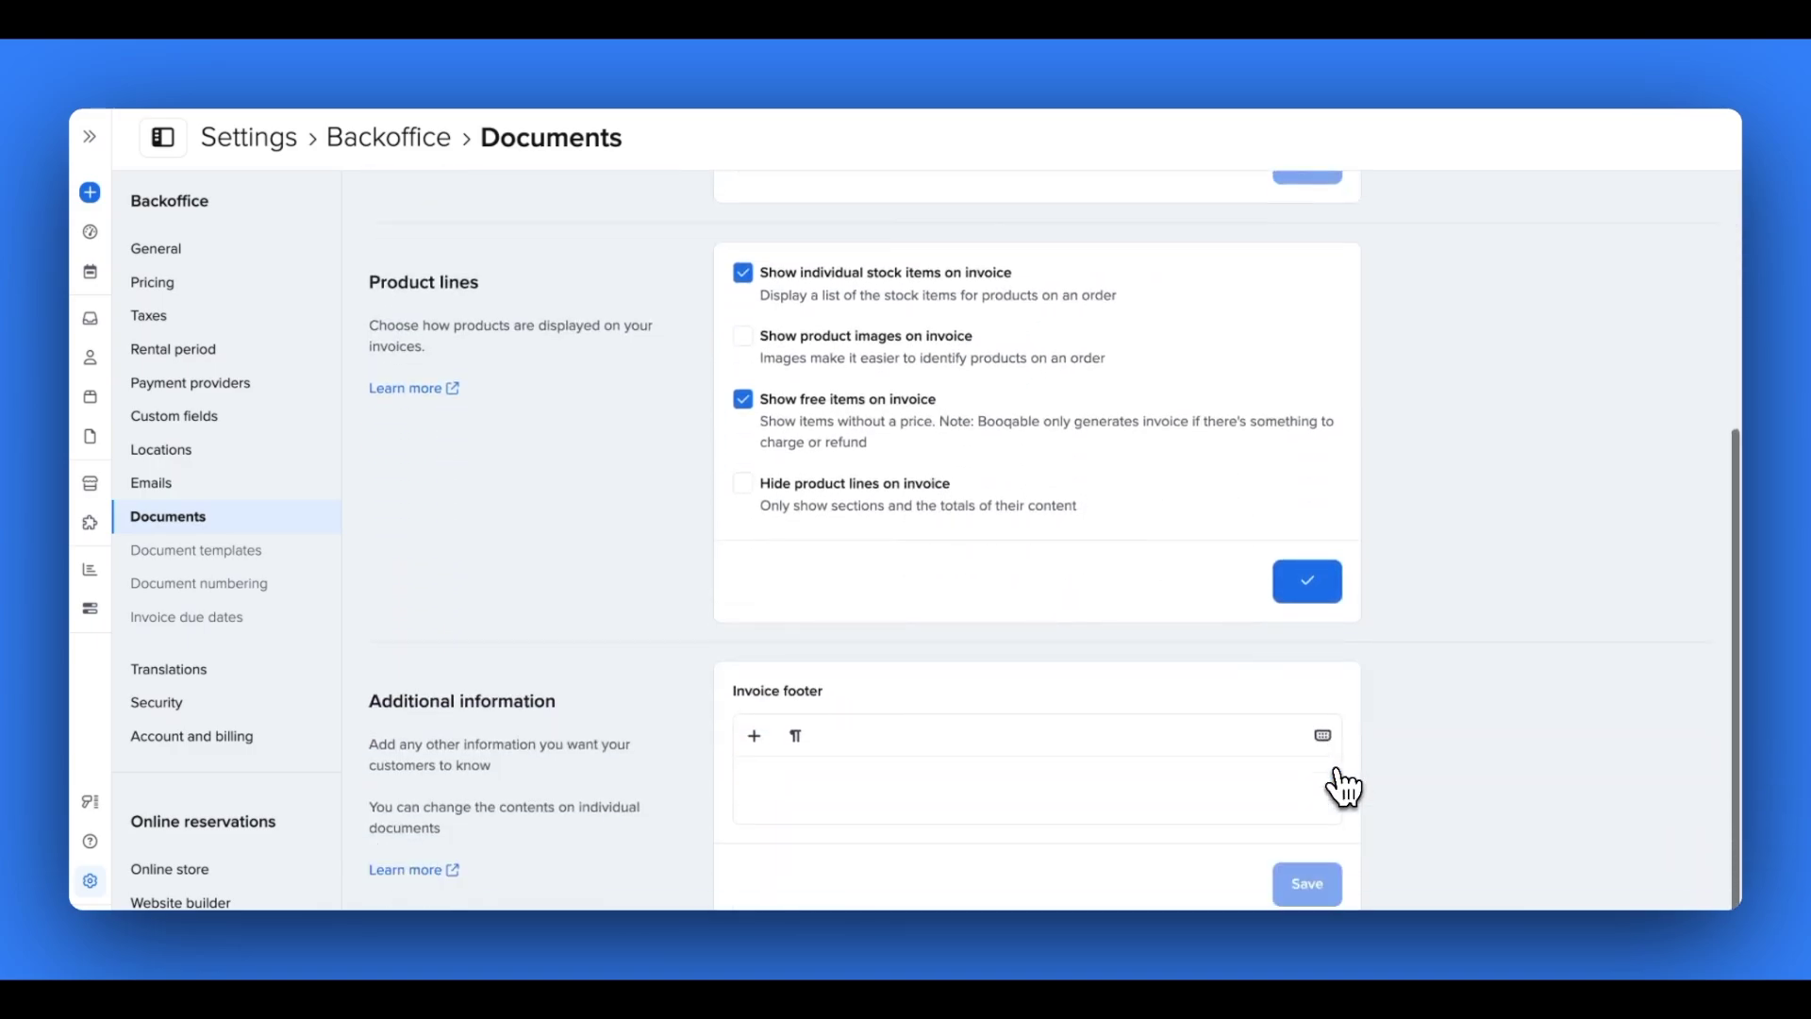
left_click(1080, 794)
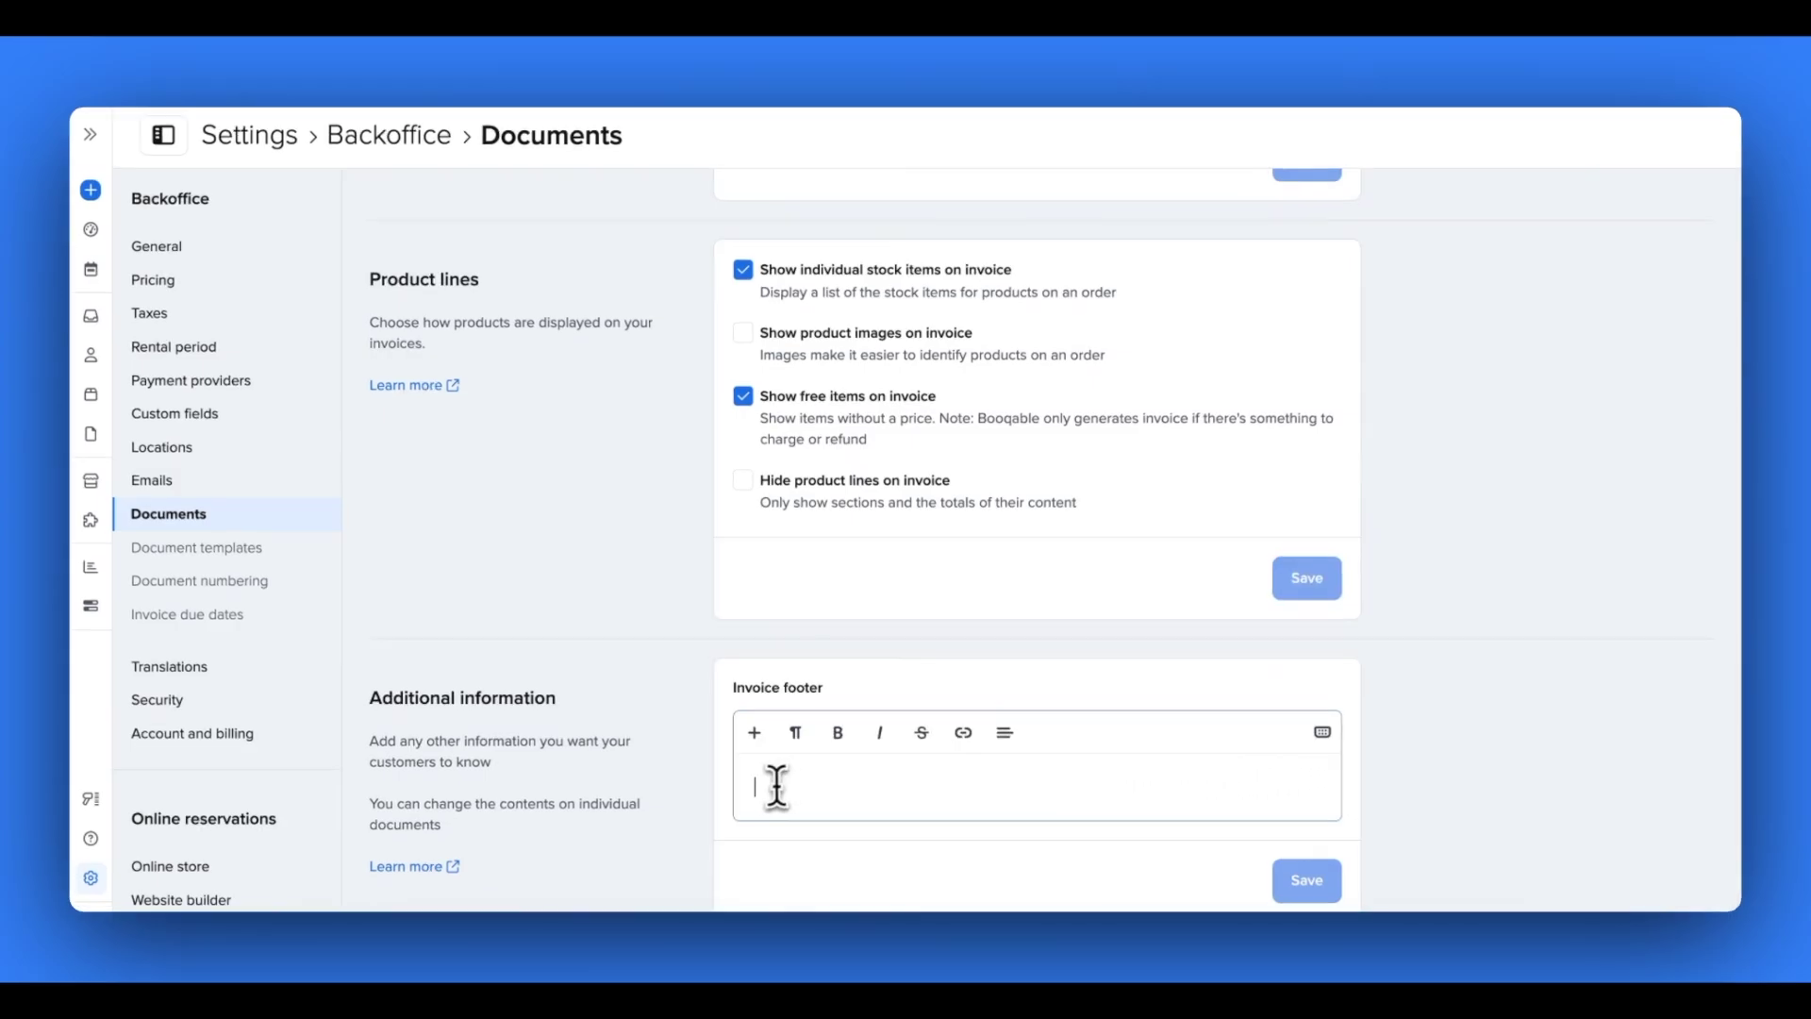
key("ctrl+v")
triple_click(809, 662)
left_click(799, 610)
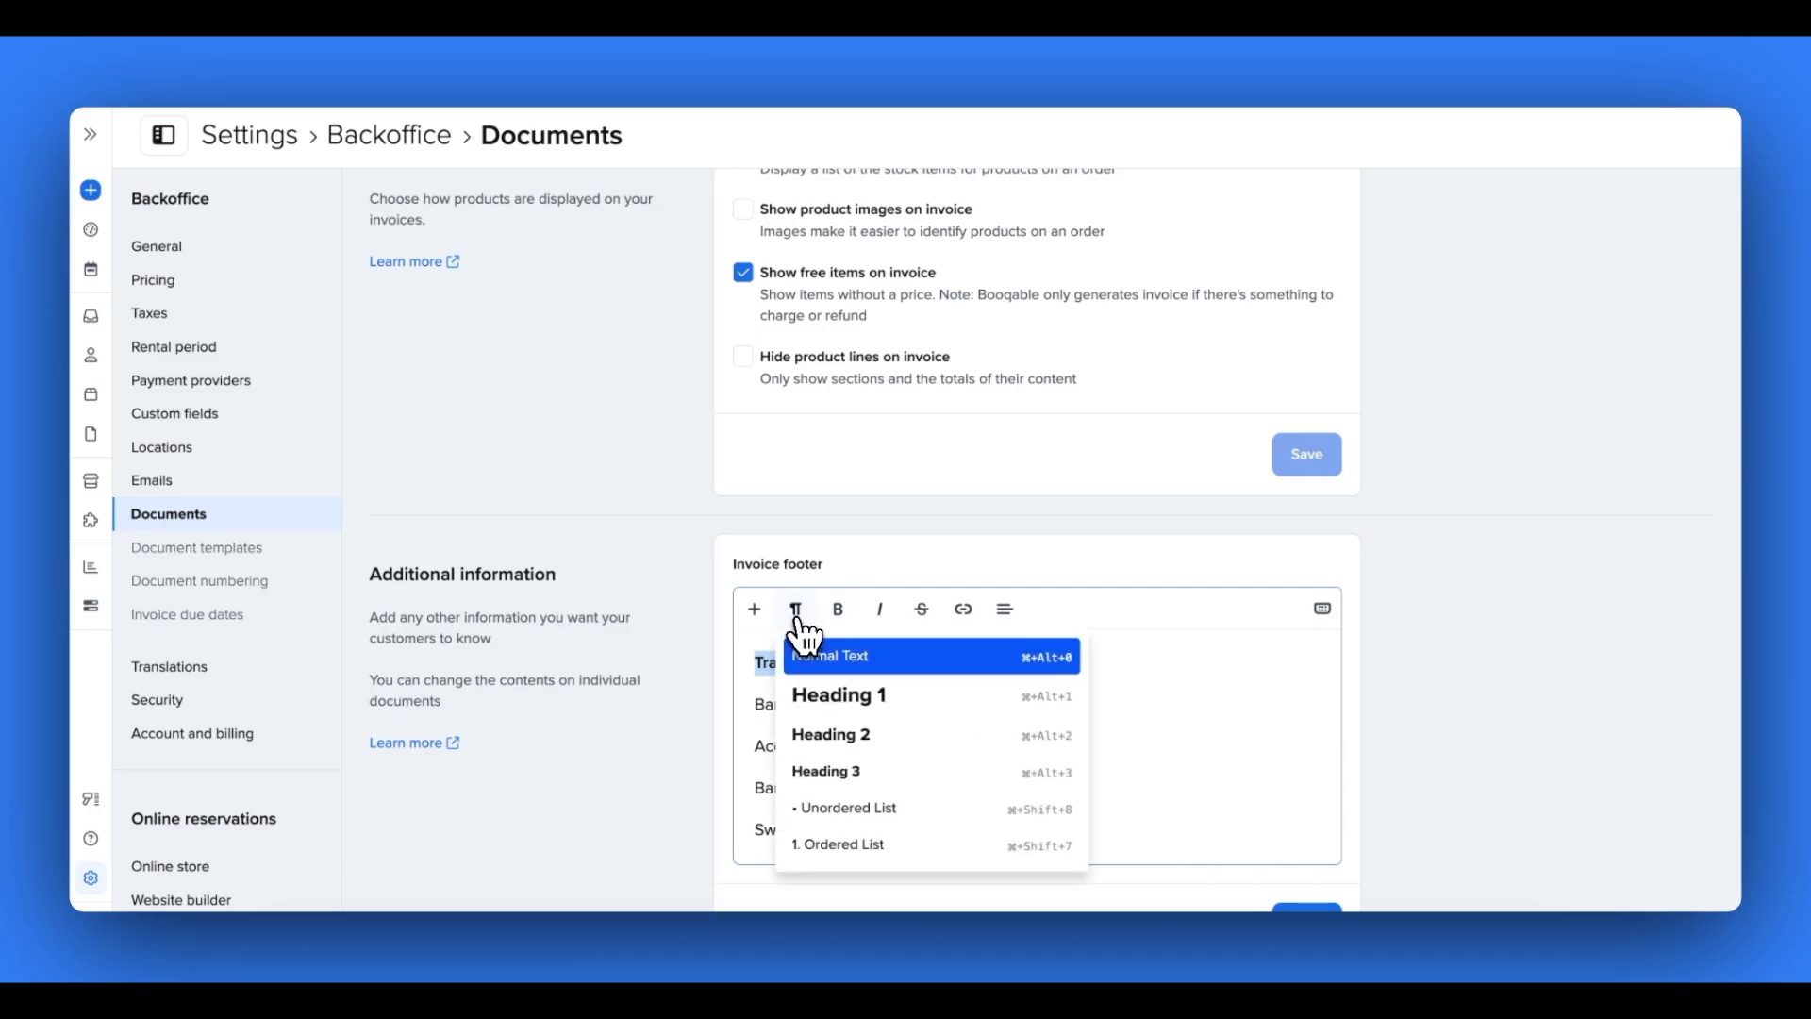
left_click(808, 695)
left_click(797, 611)
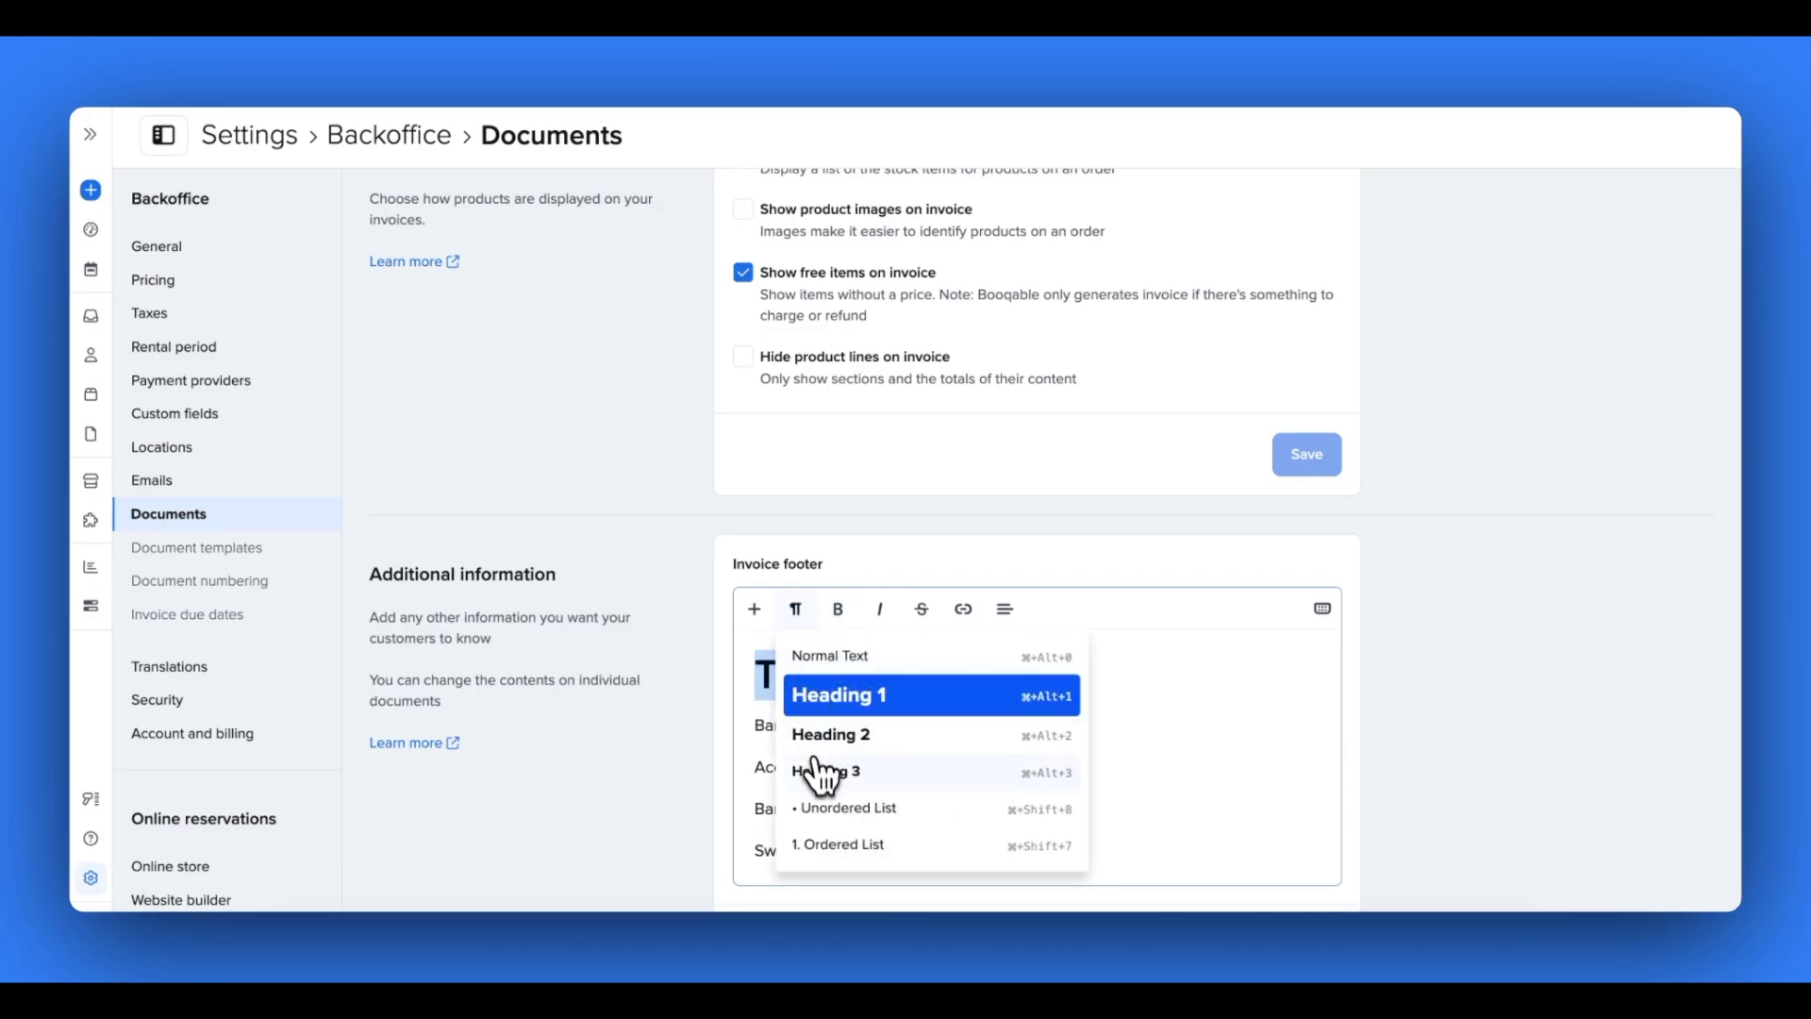
left_click(819, 769)
scroll(1127, 842, "down", 1)
left_click(1321, 891)
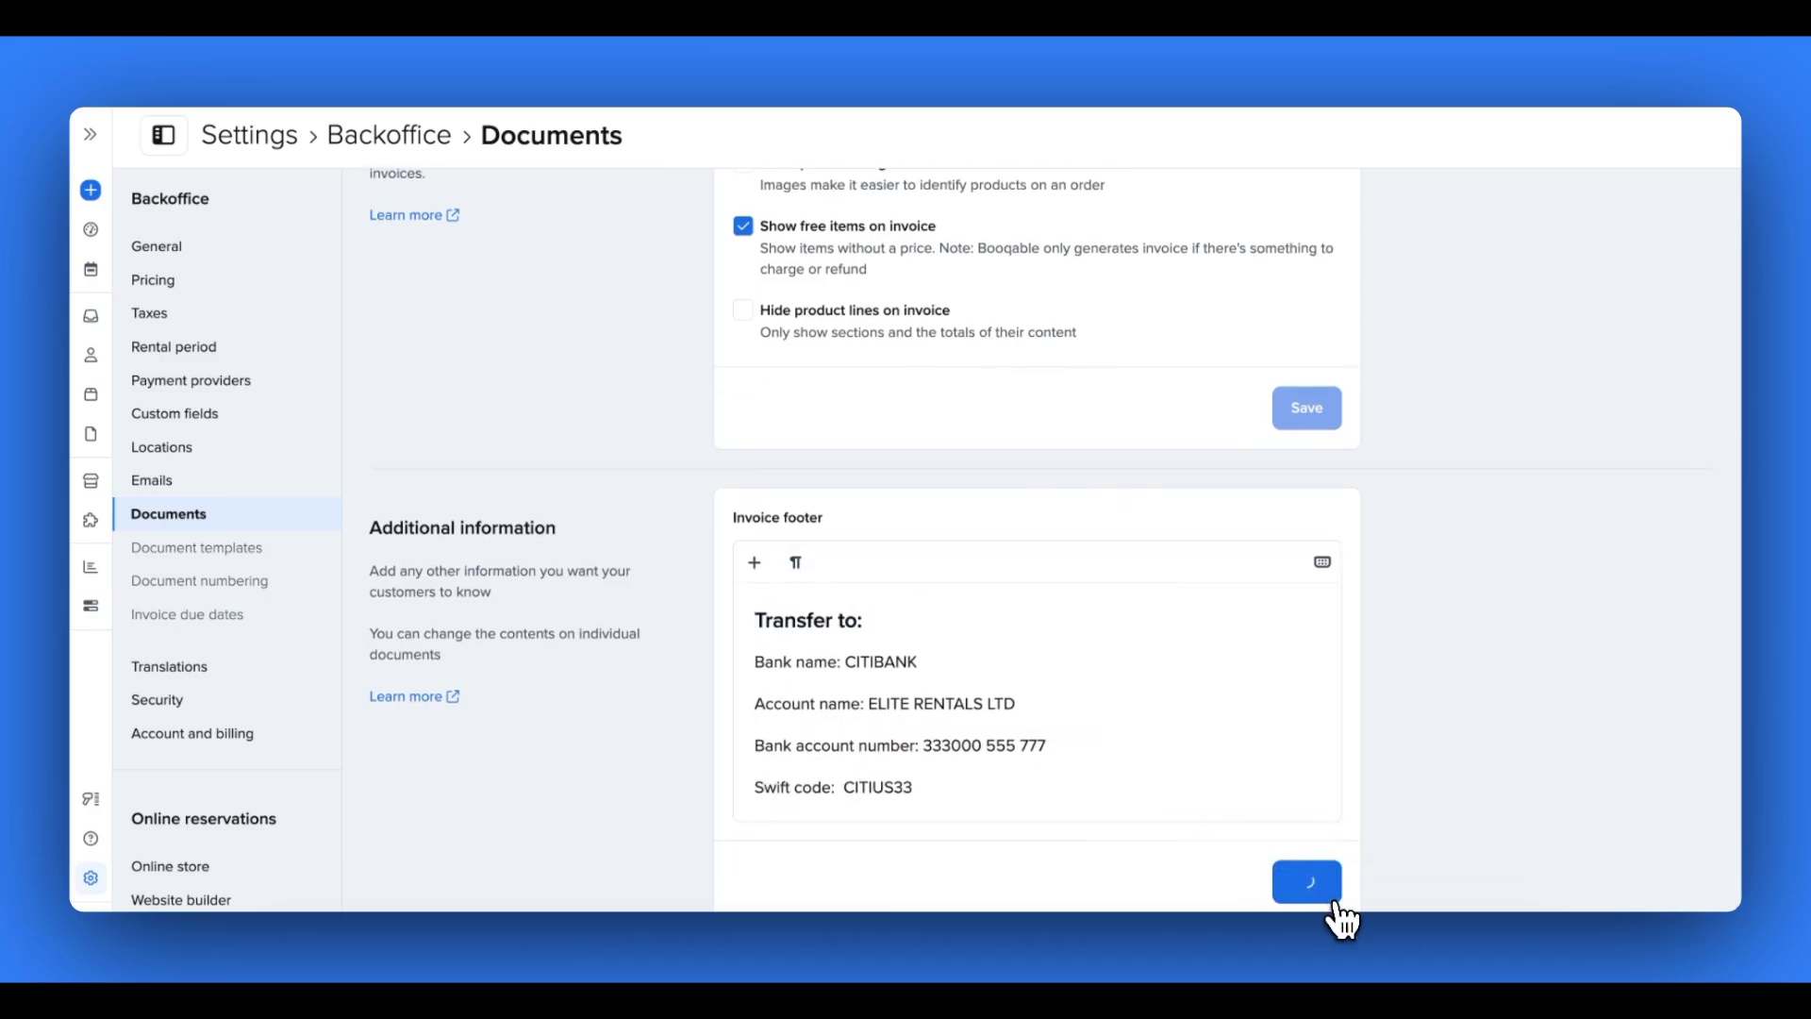
scroll(1060, 696, "up", 6)
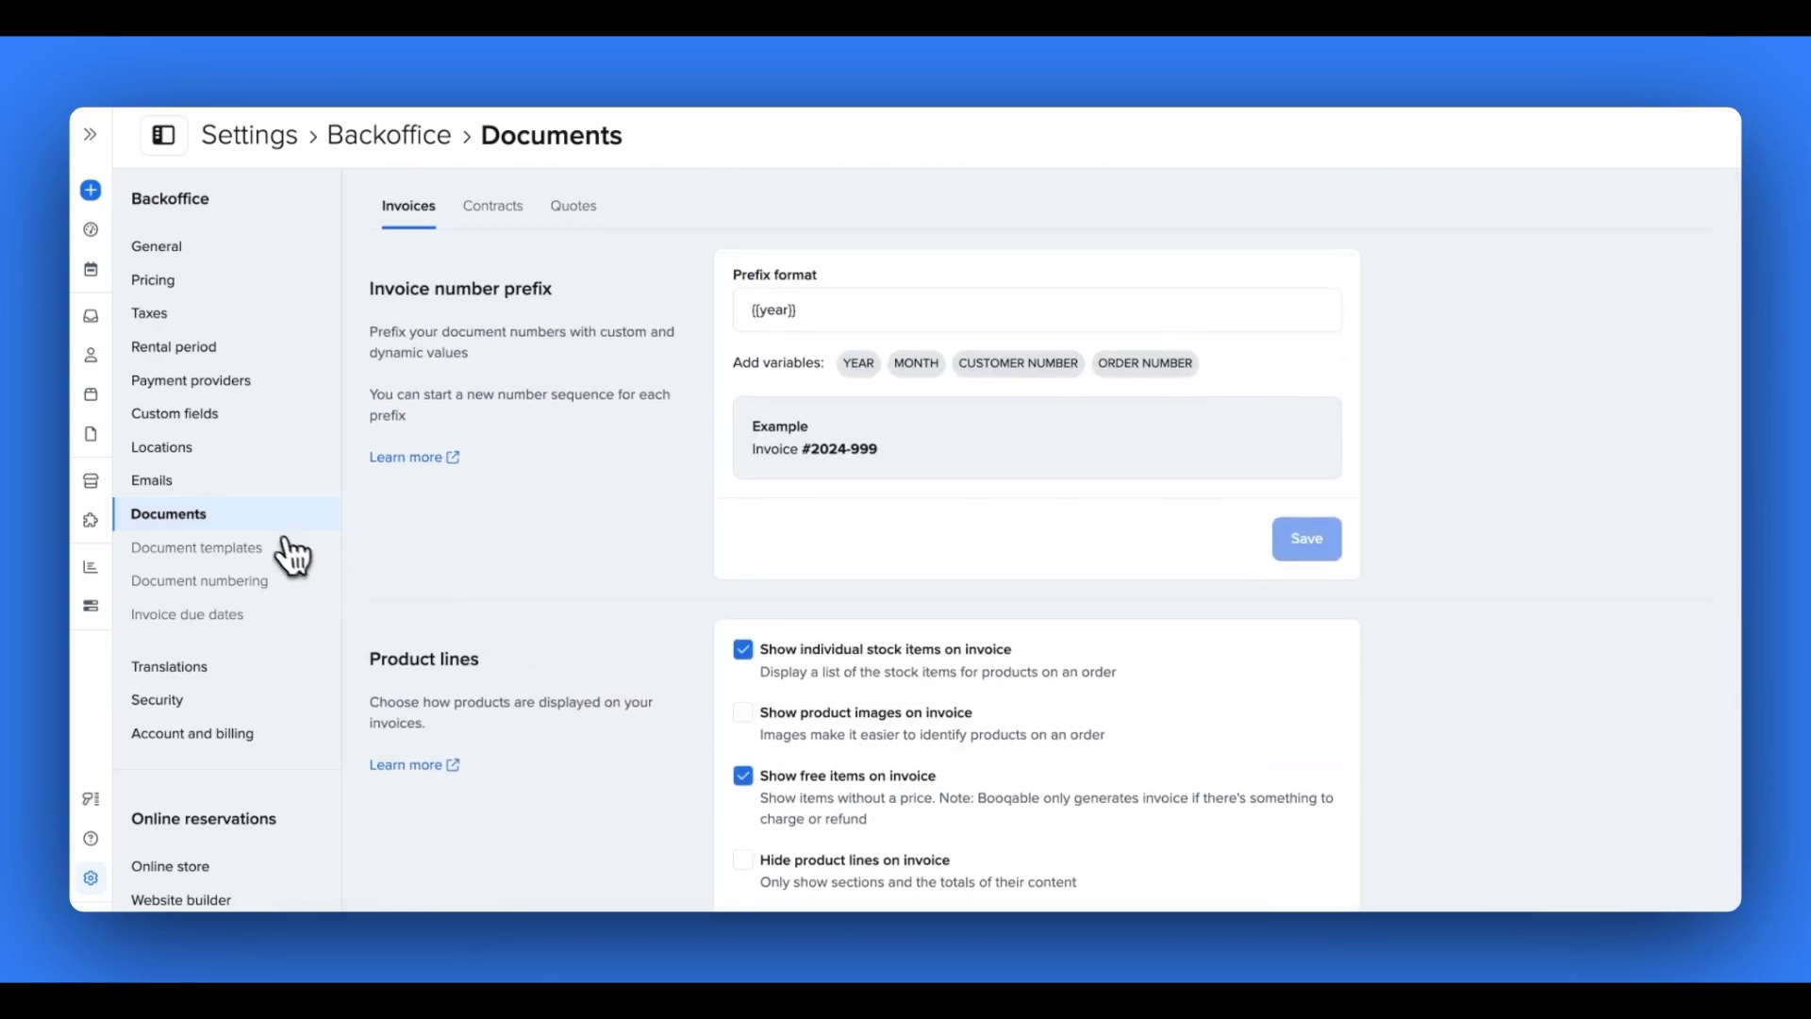
Open Document templates, view the empty custom date CSS unchanged, then return to the invoices list
left_click(277, 546)
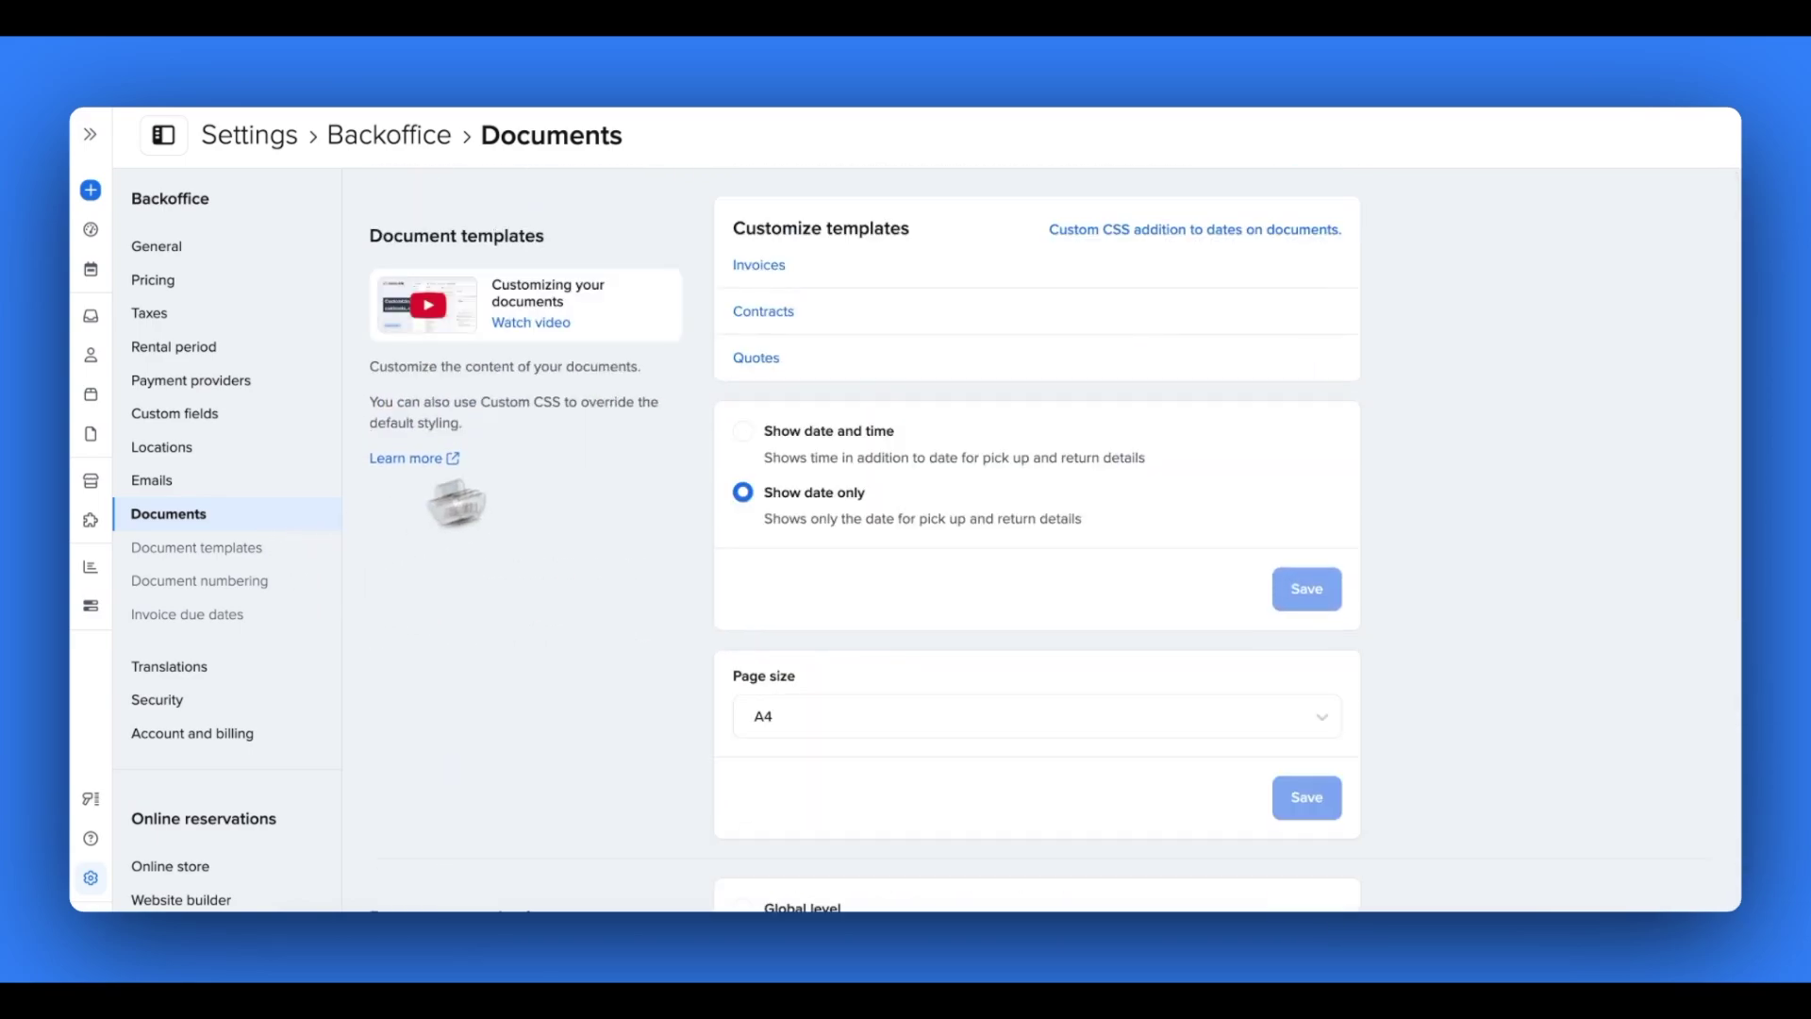
left_click(1096, 236)
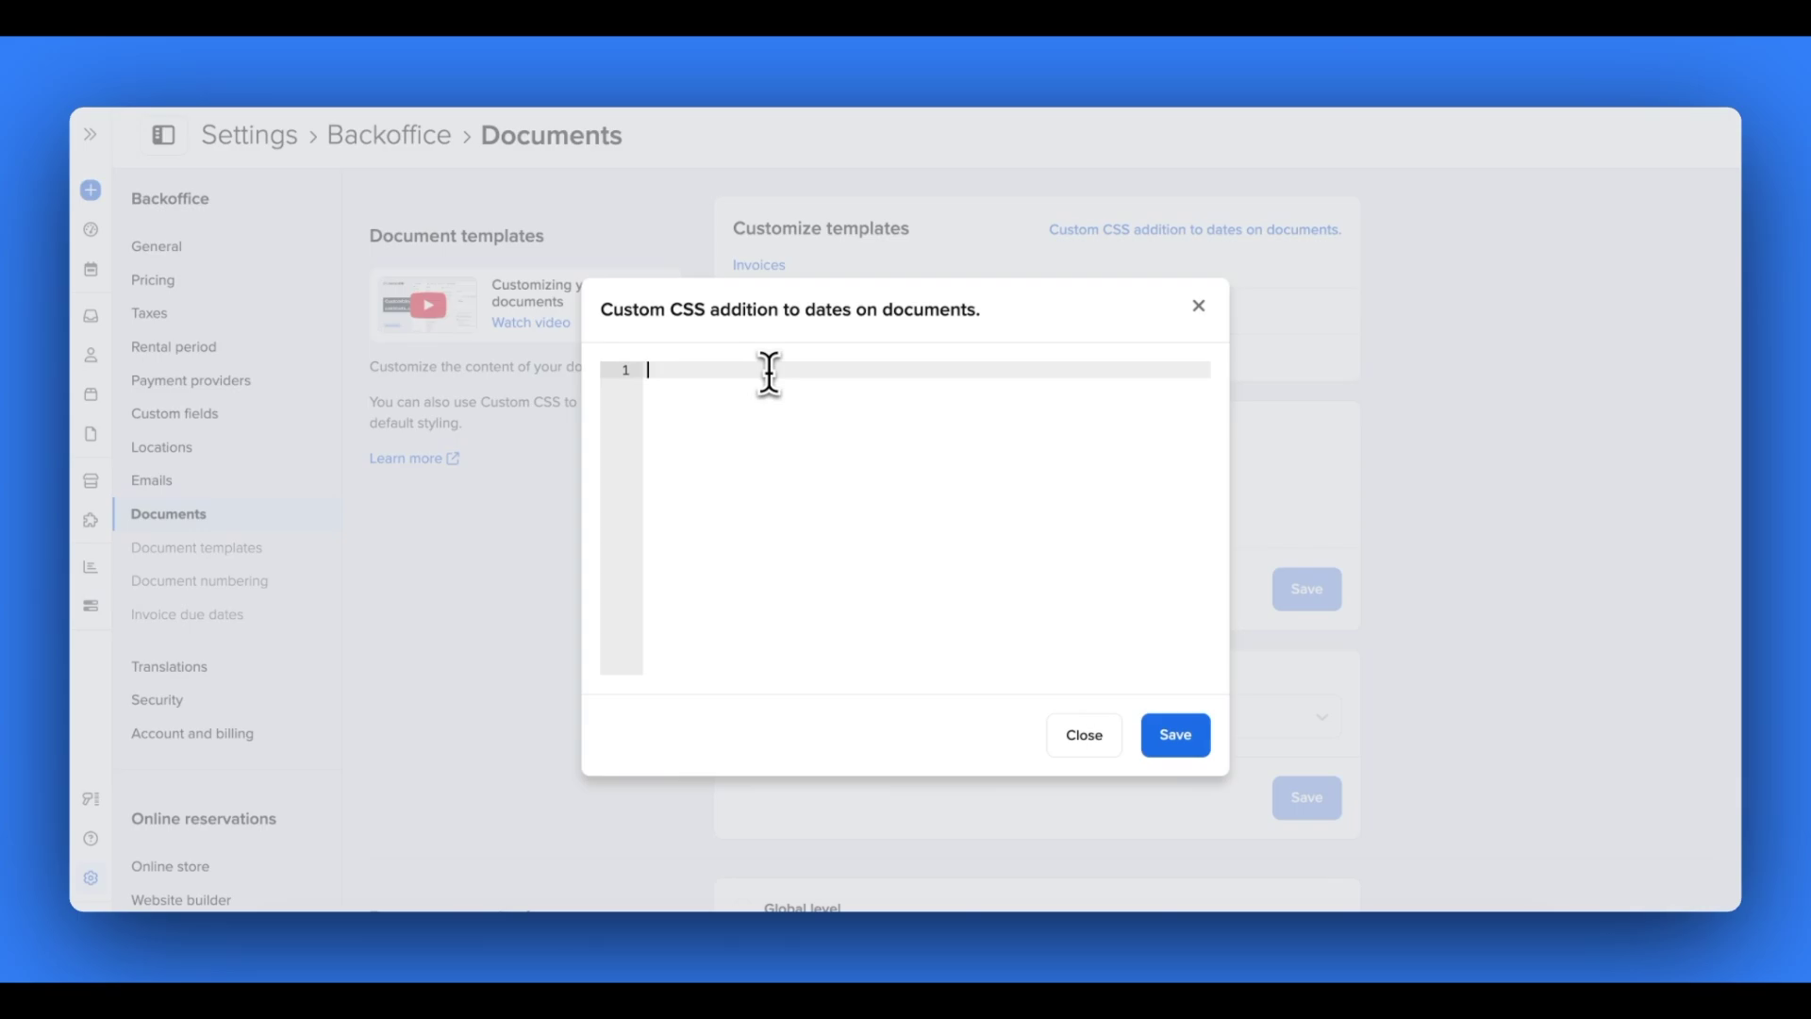
left_click(1199, 306)
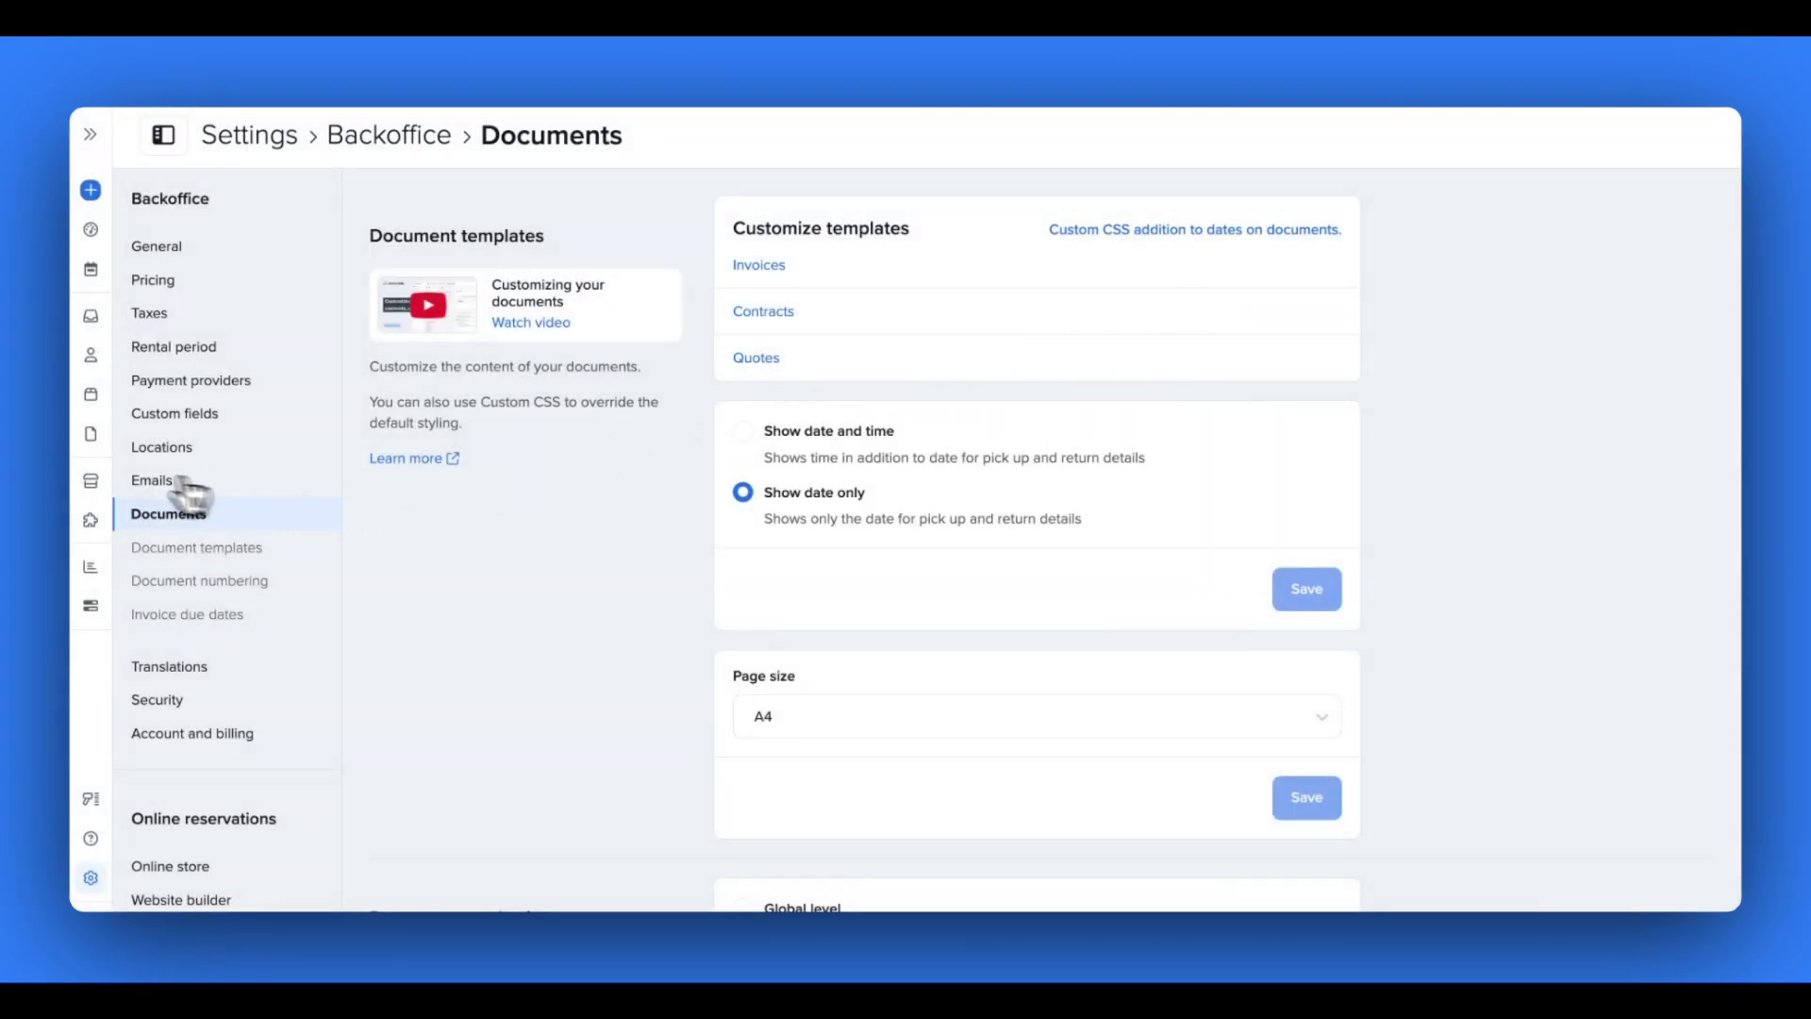
left_click(91, 443)
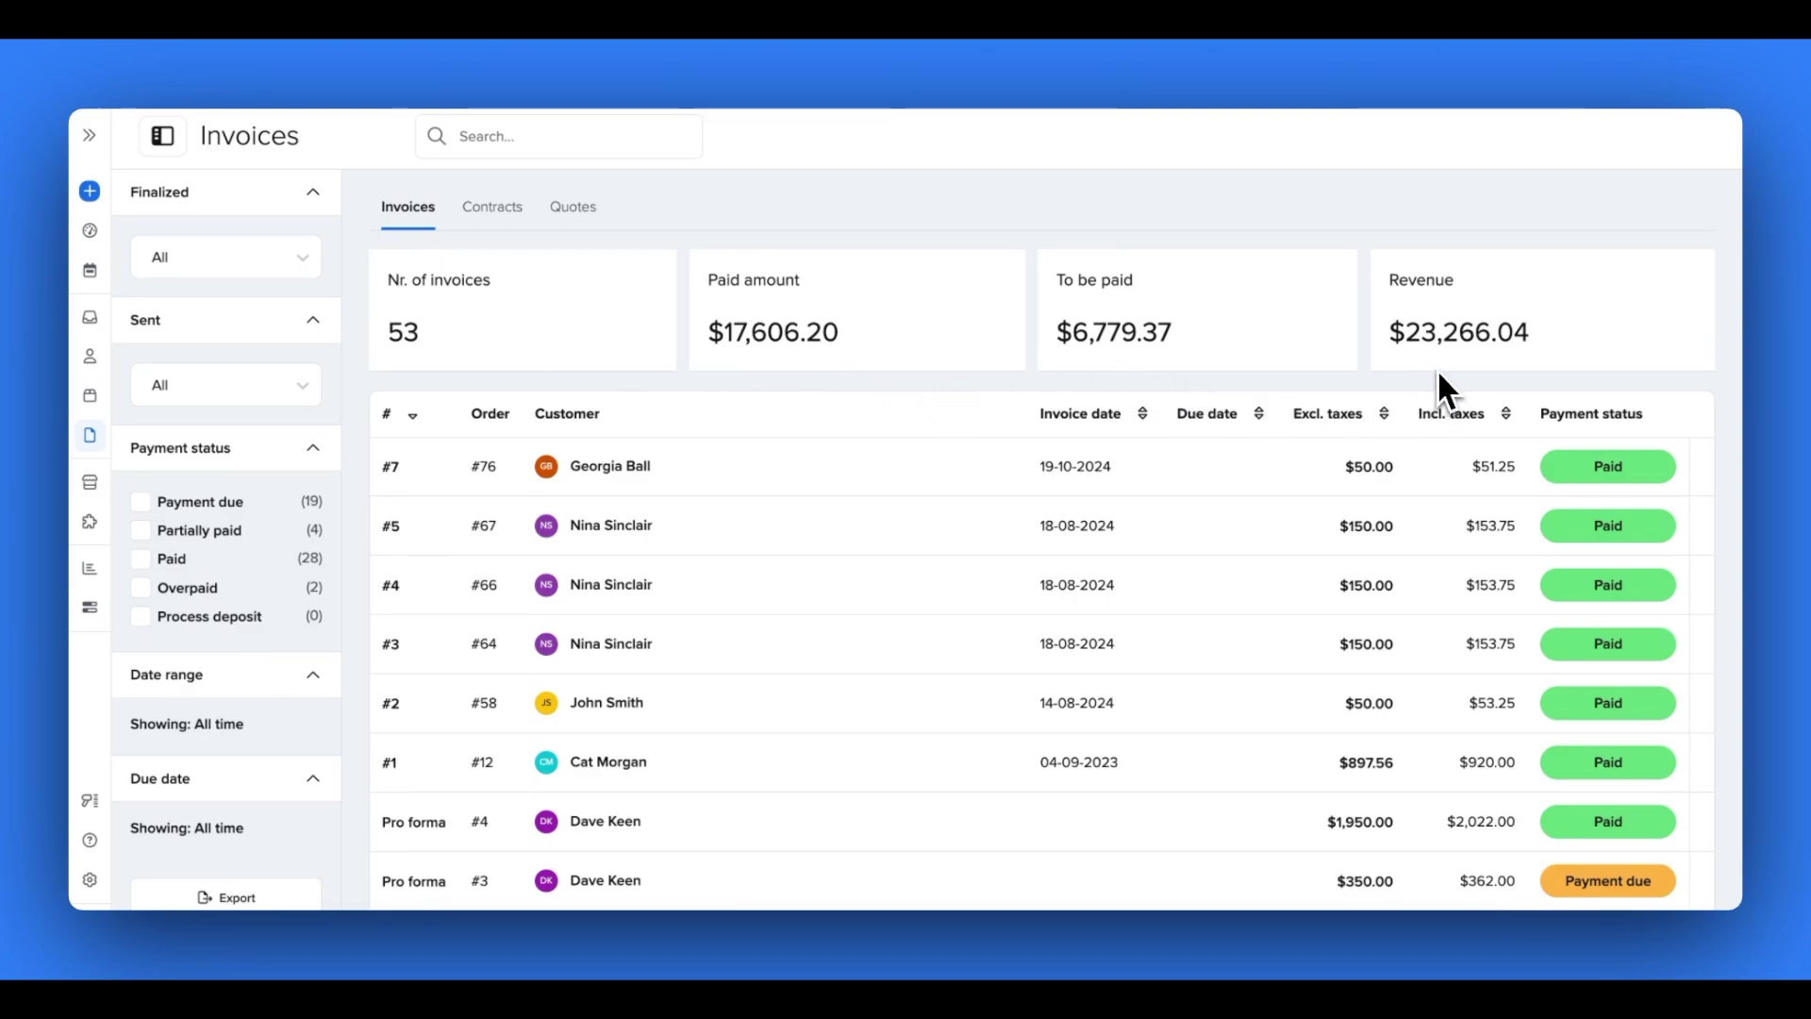
Glance at Reports, then return to the Invoices list of 53 invoices with $23,266.04 revenue
left_click(91, 577)
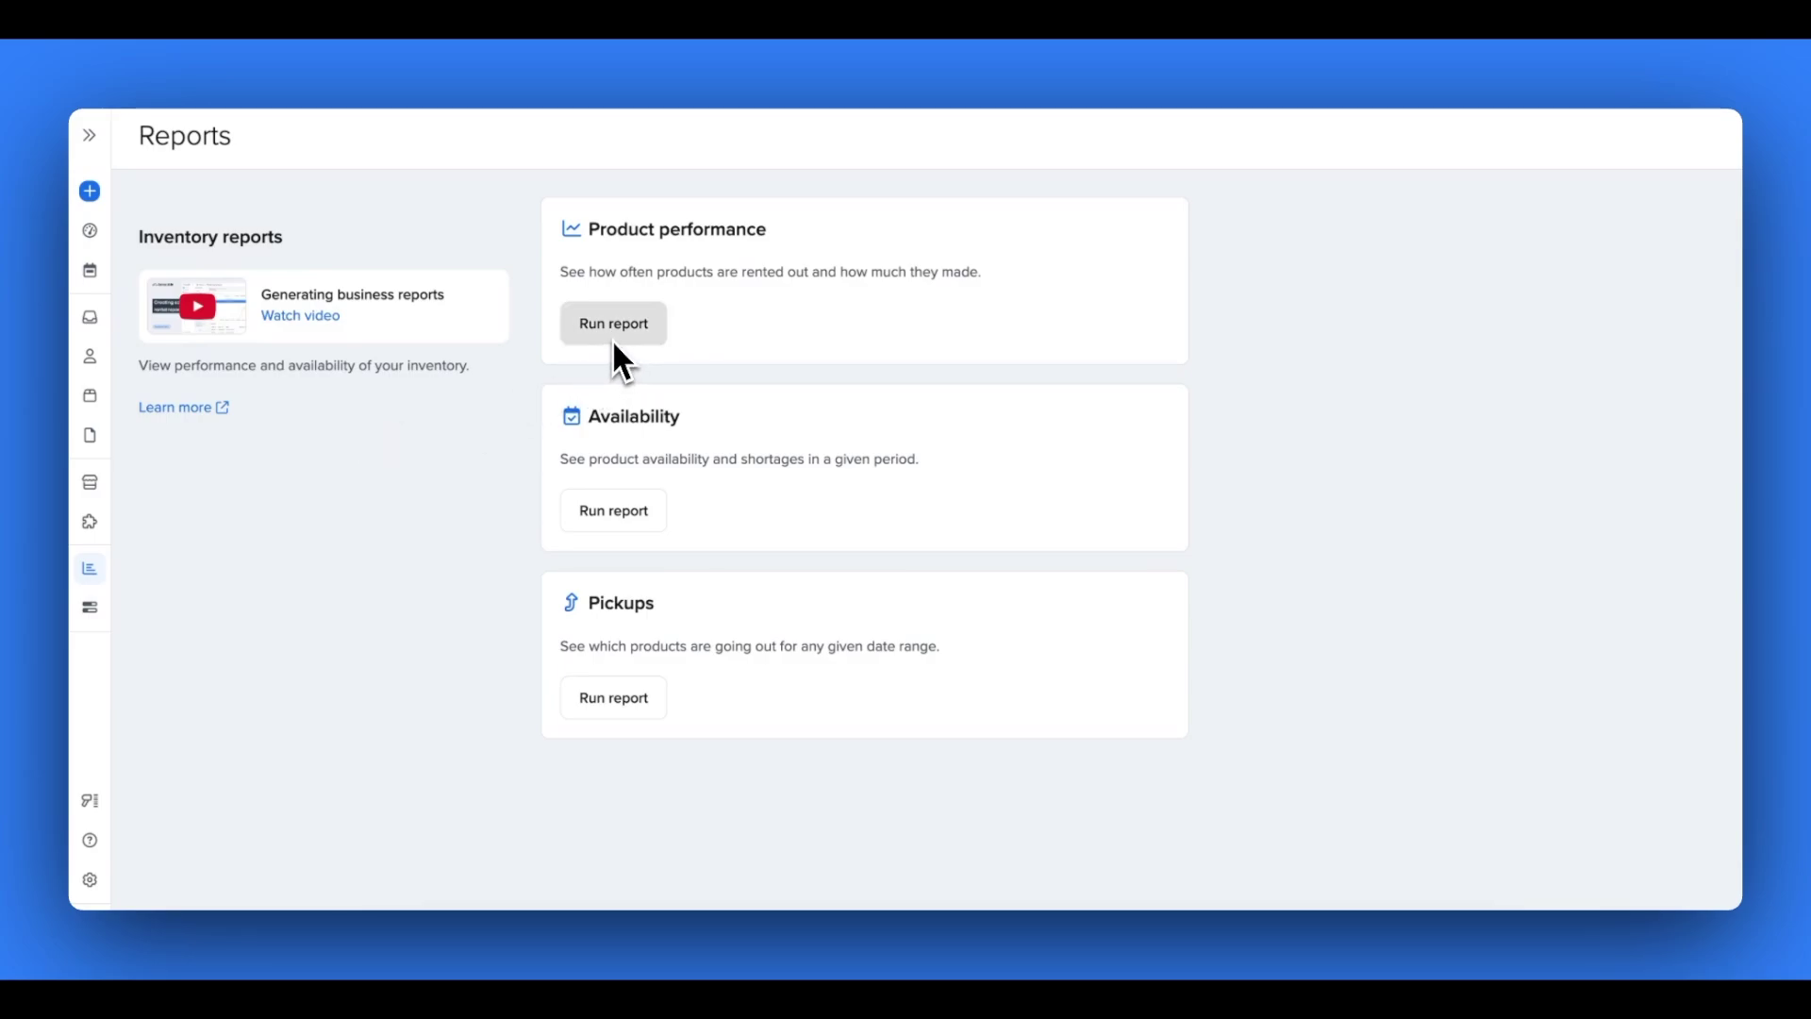
left_click(83, 453)
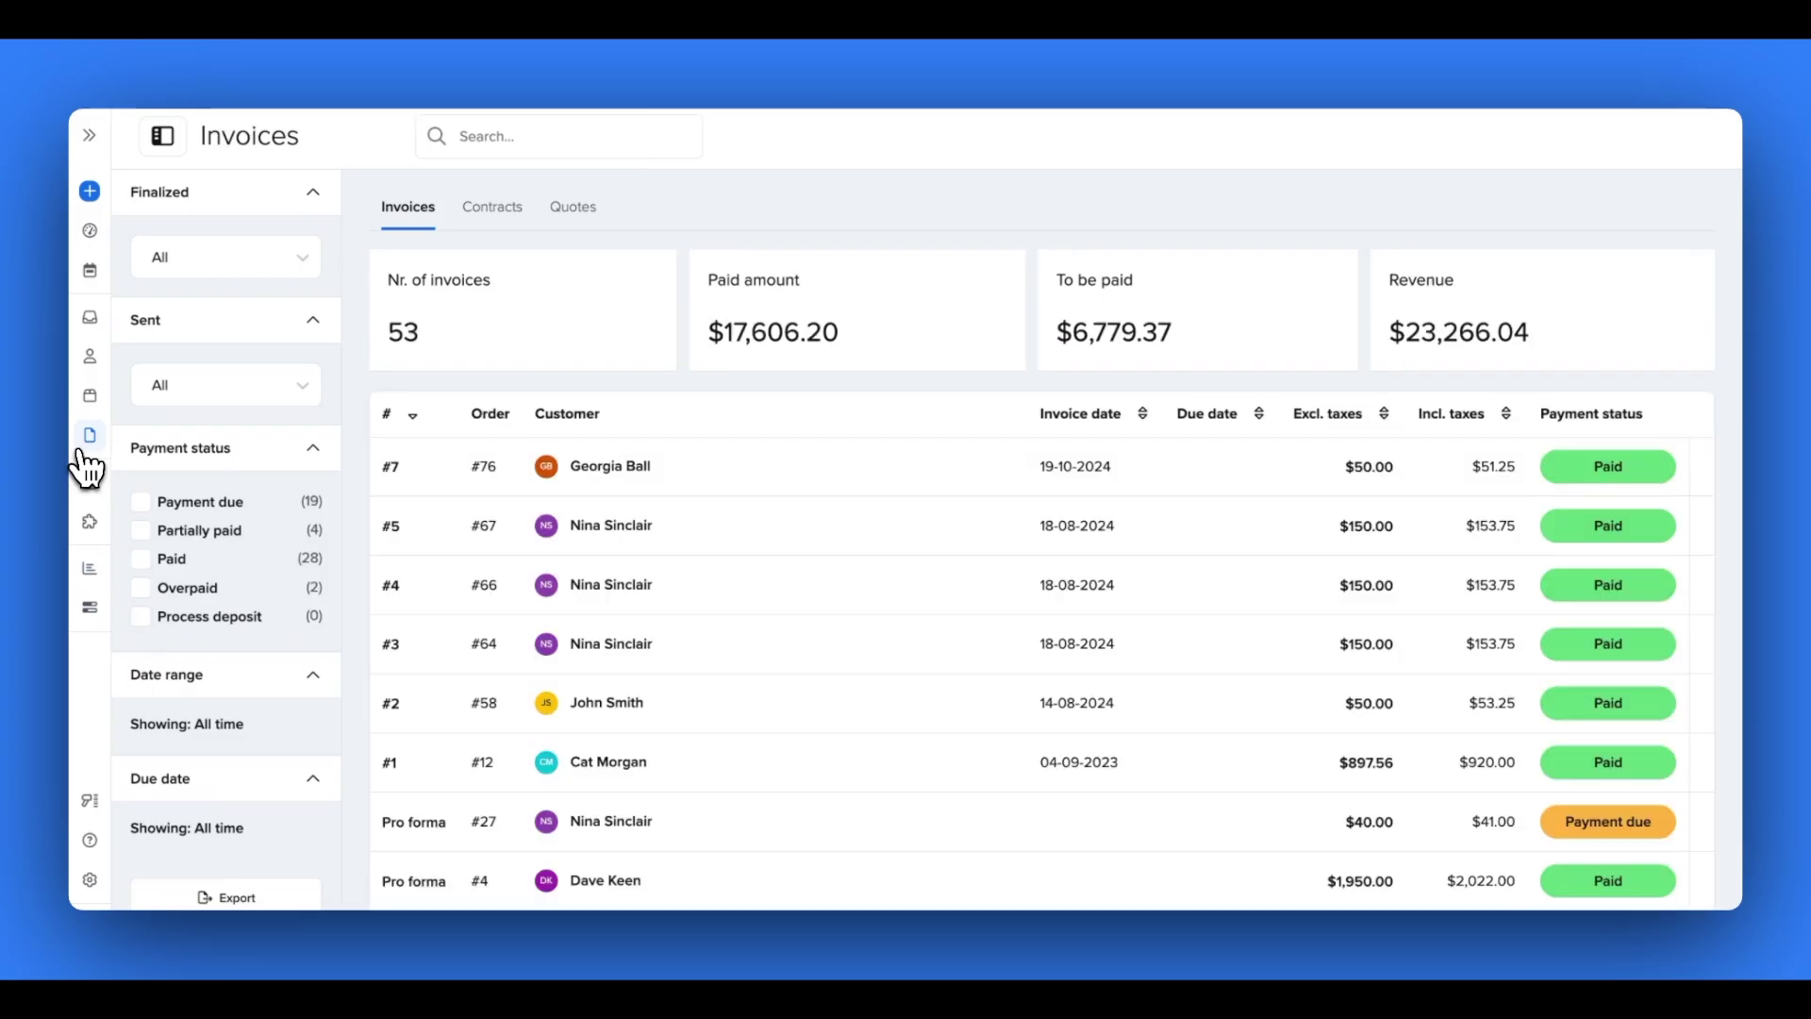
left_click(297, 274)
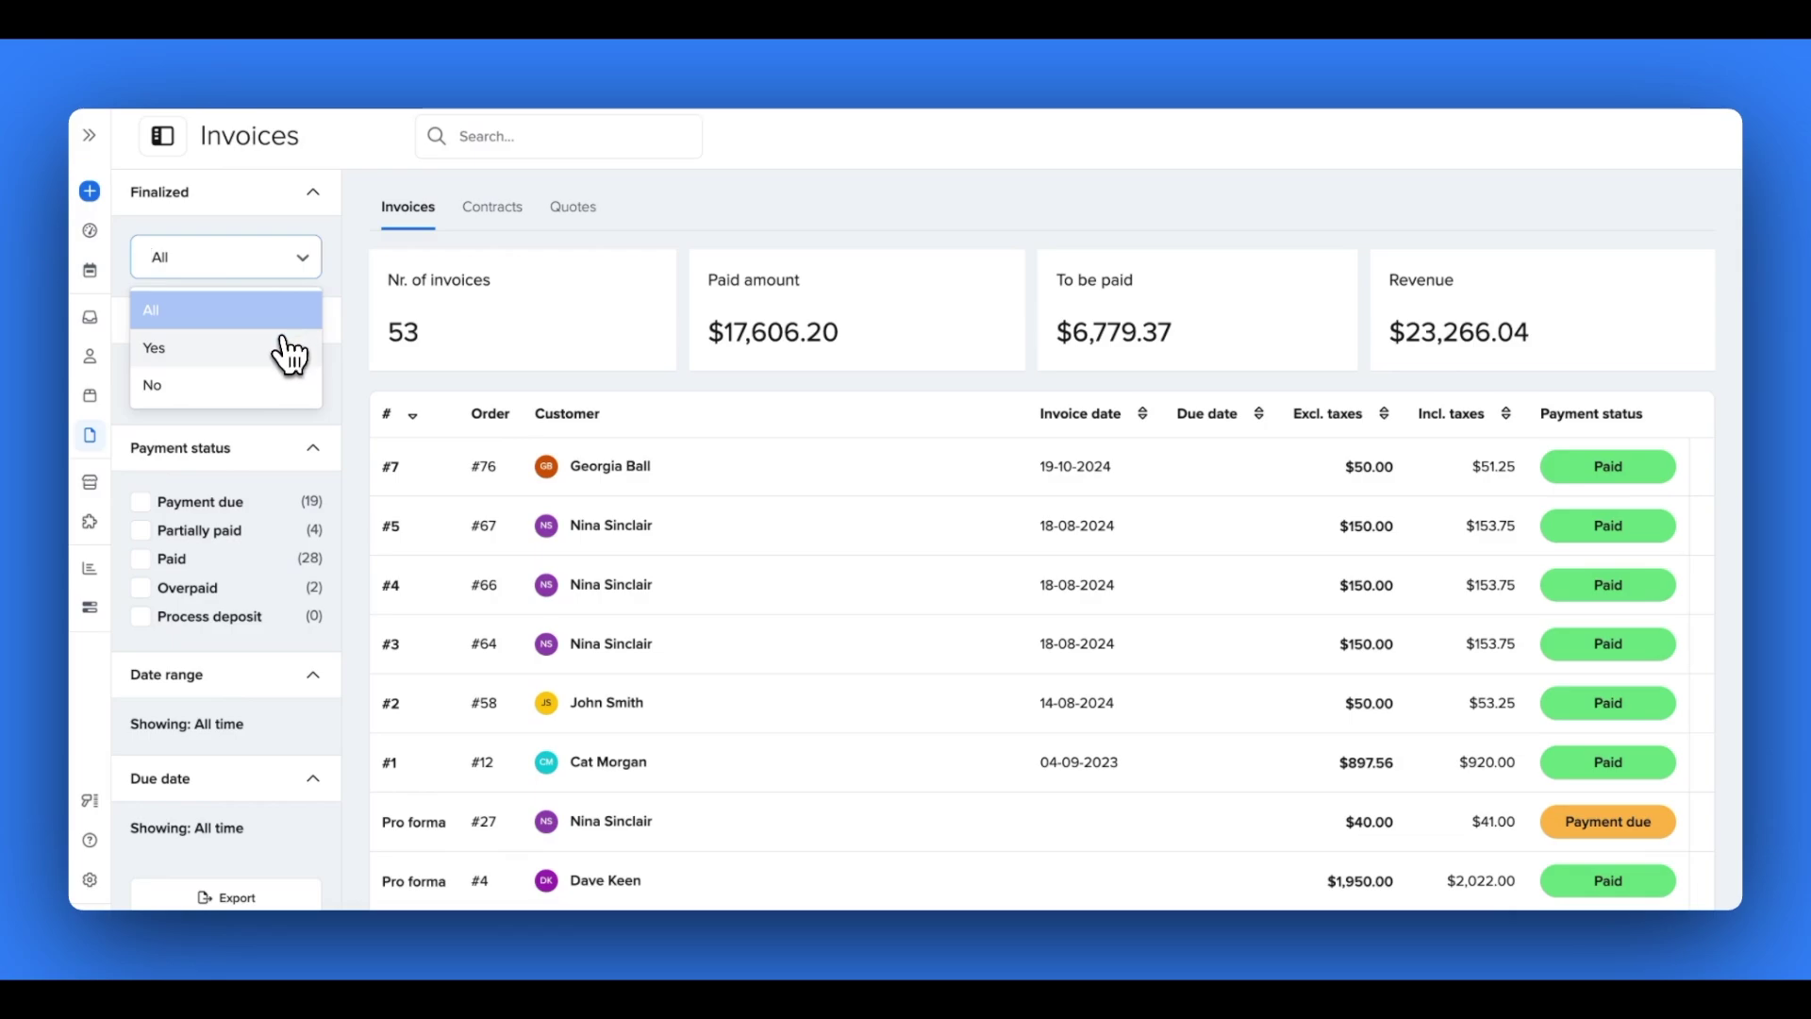
Filter invoices to finalized and paid, leaving Sent and both date ranges at All
key("Escape")
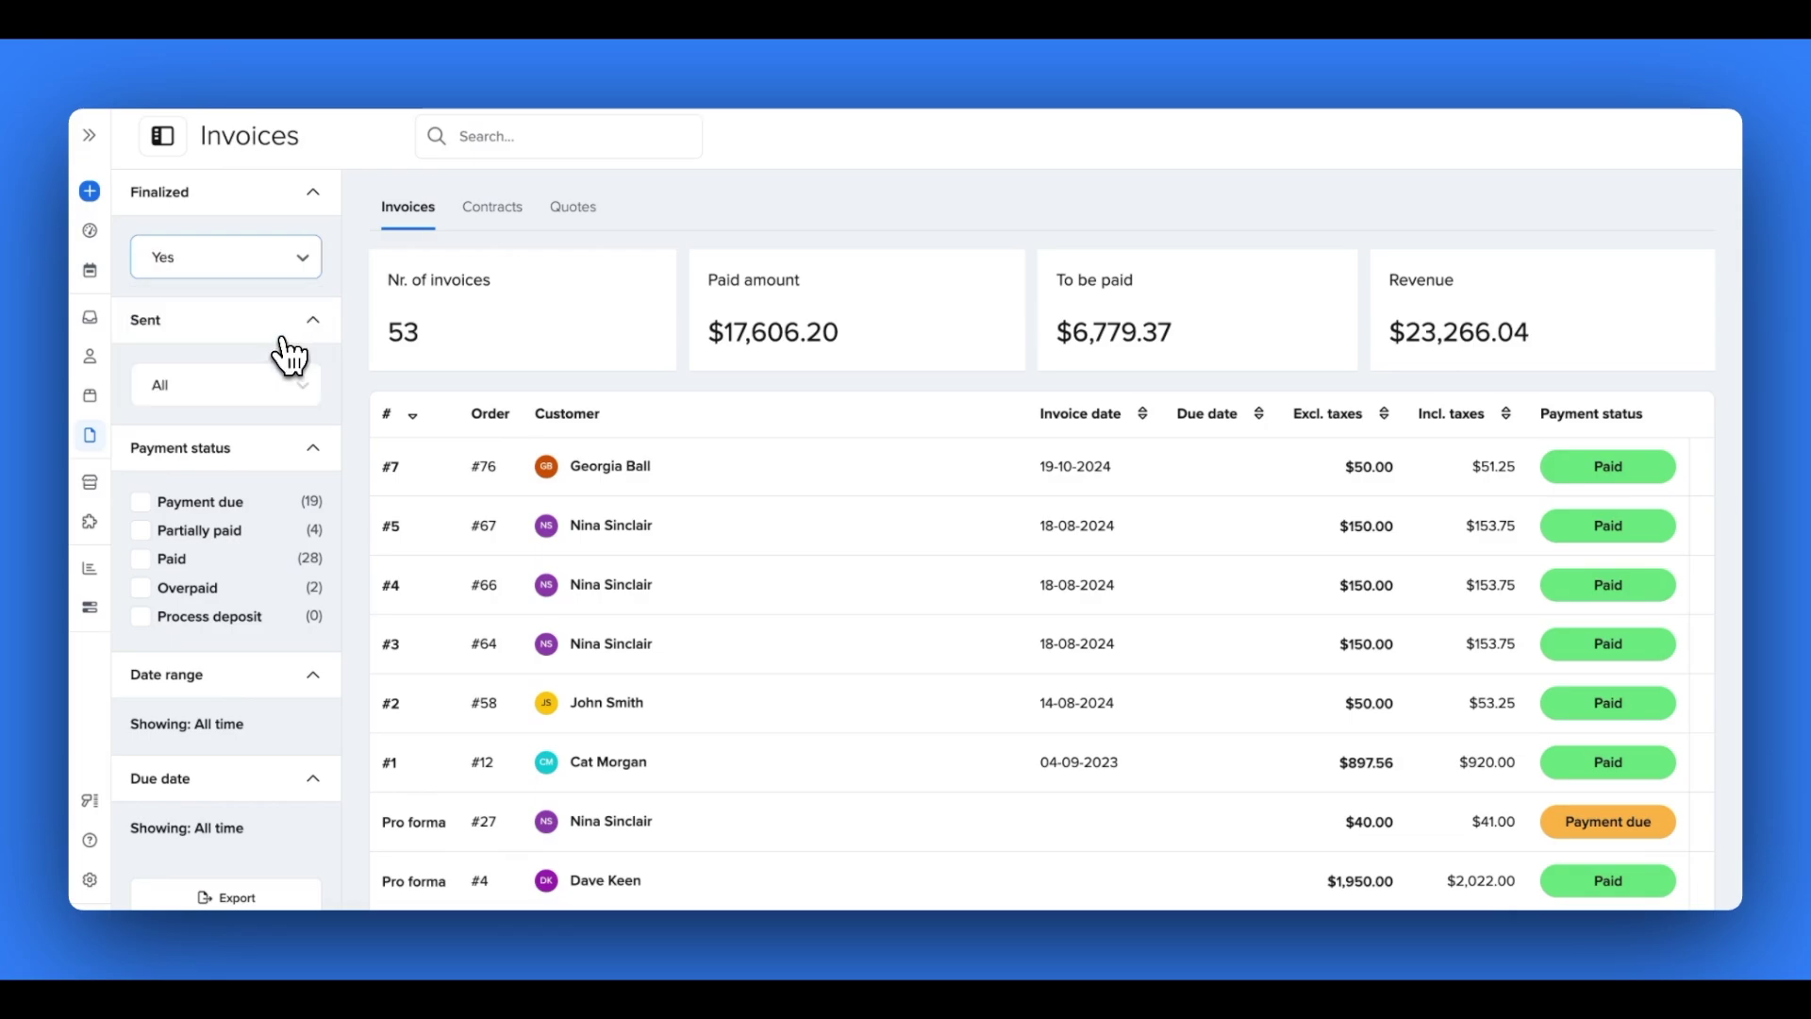
left_click(300, 383)
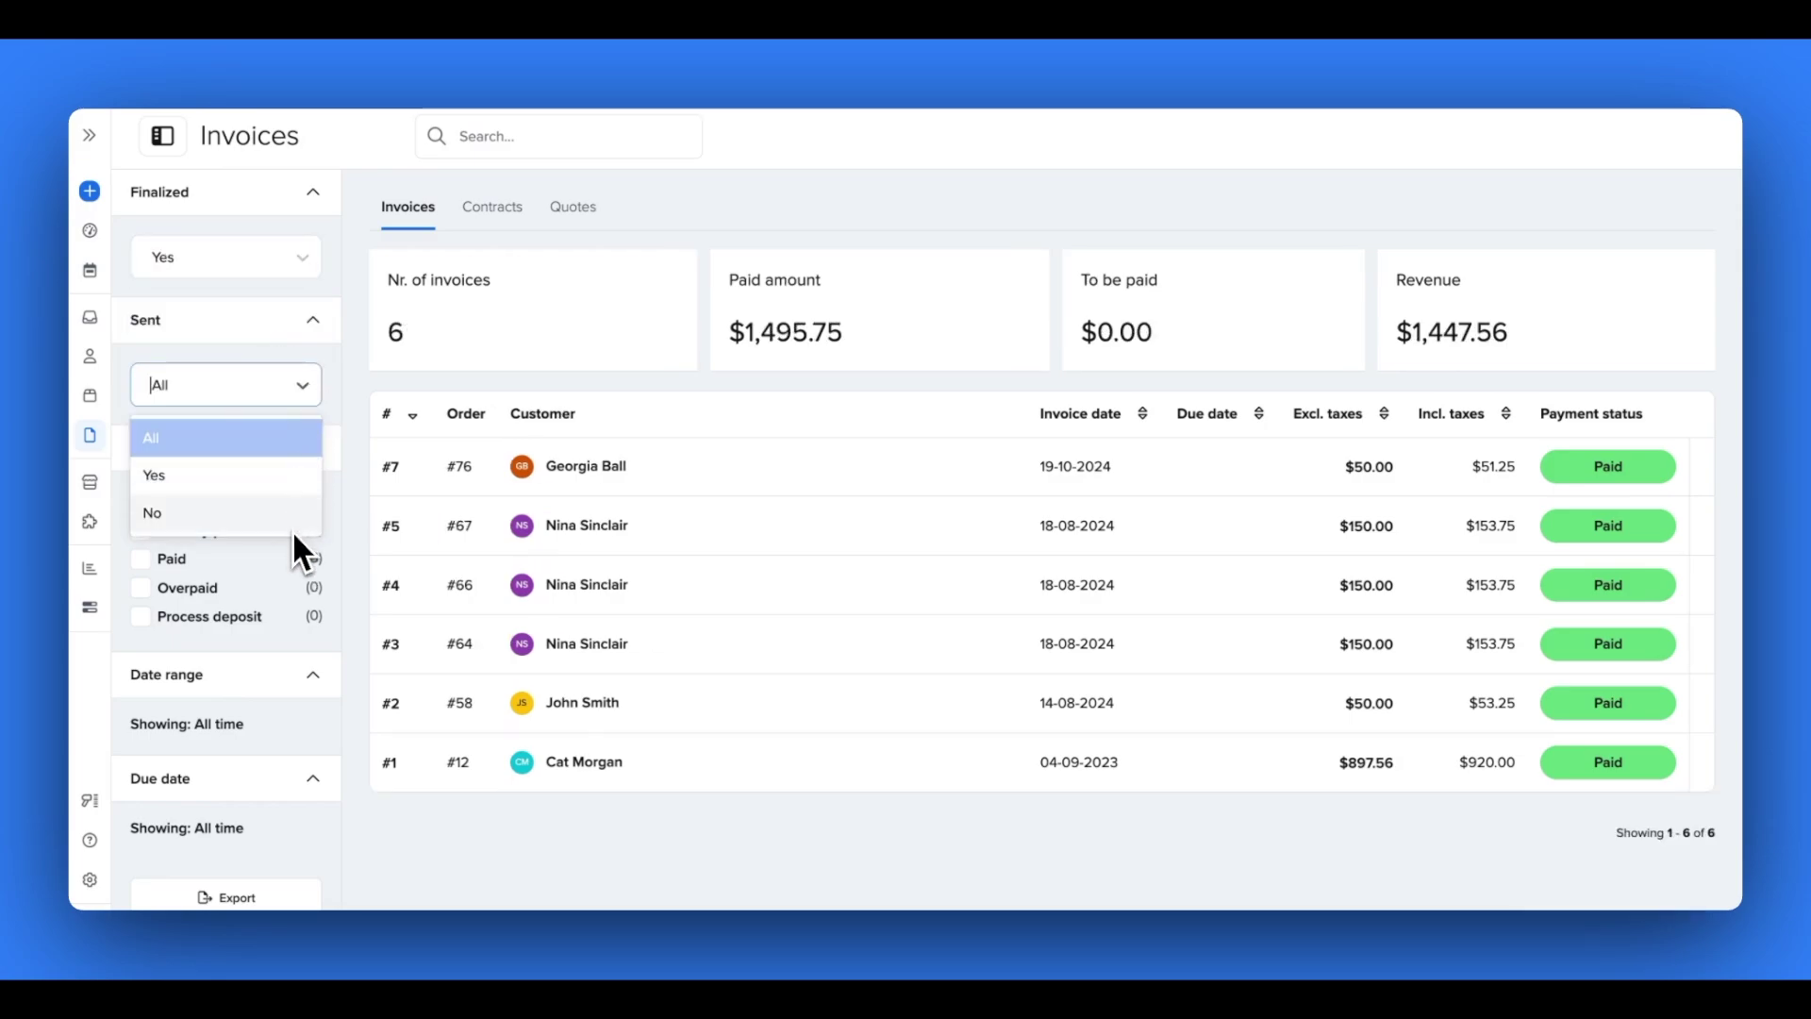
left_click(304, 391)
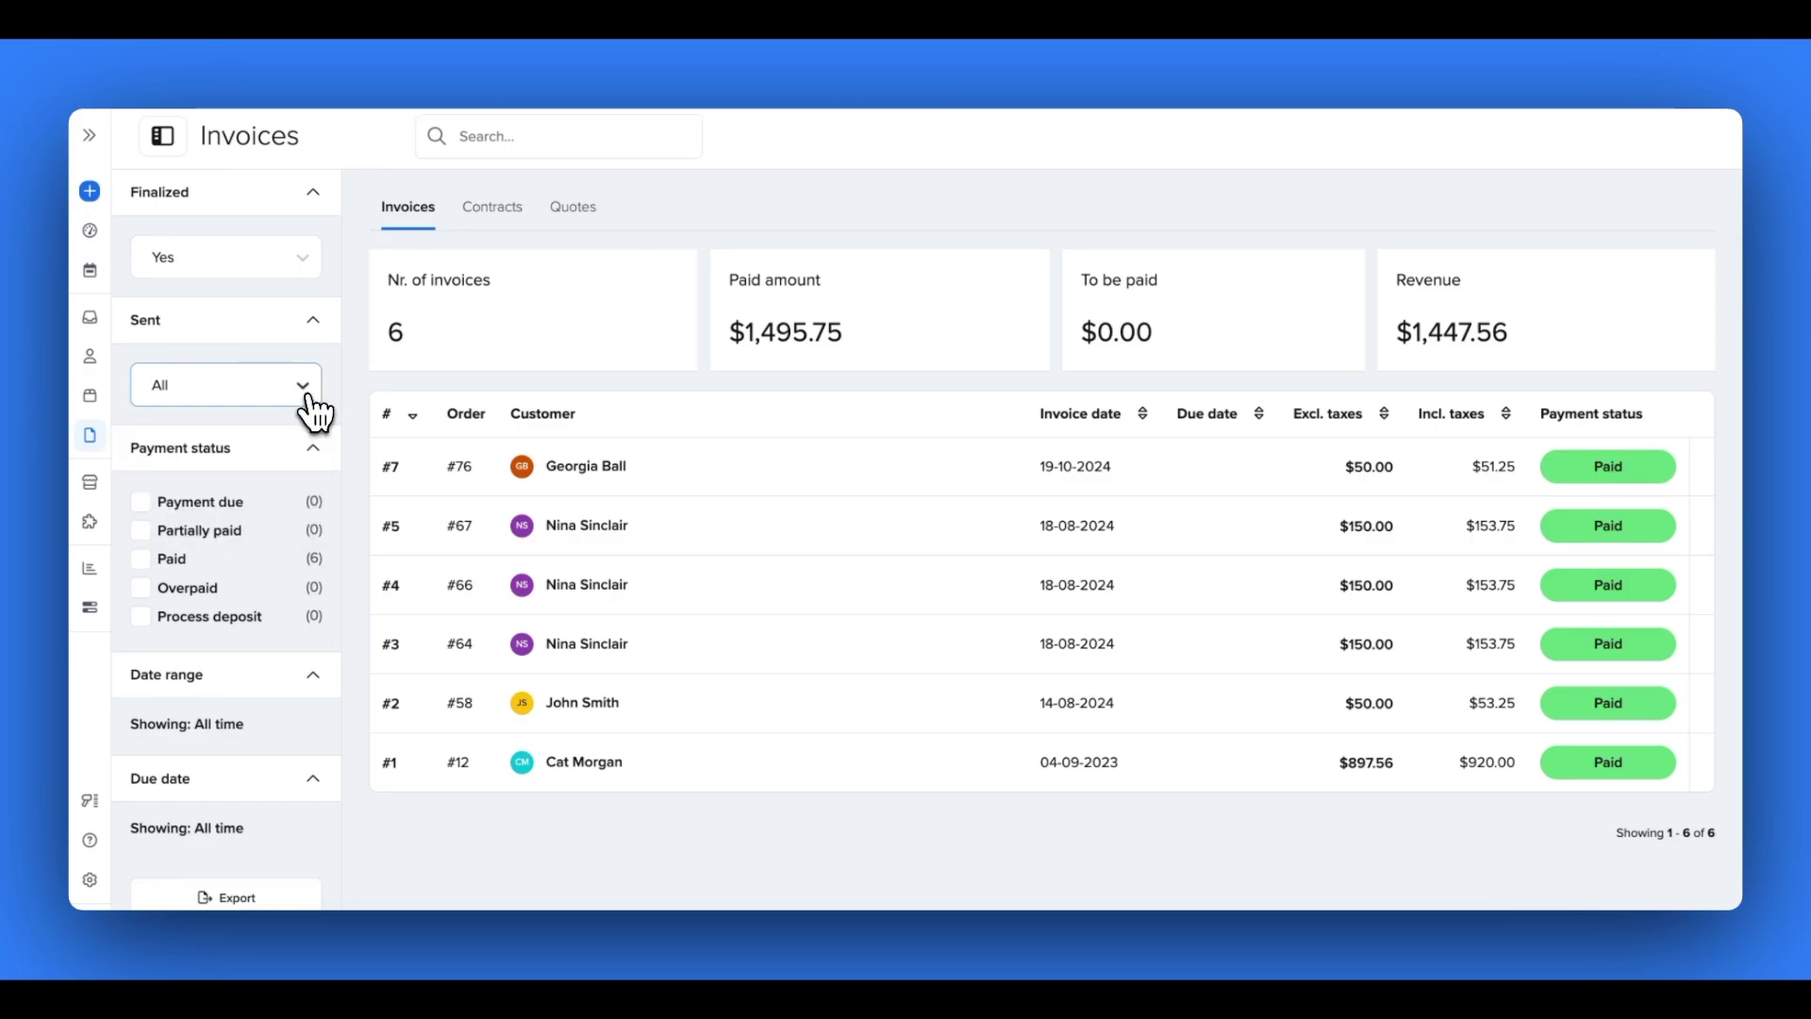
left_click(196, 560)
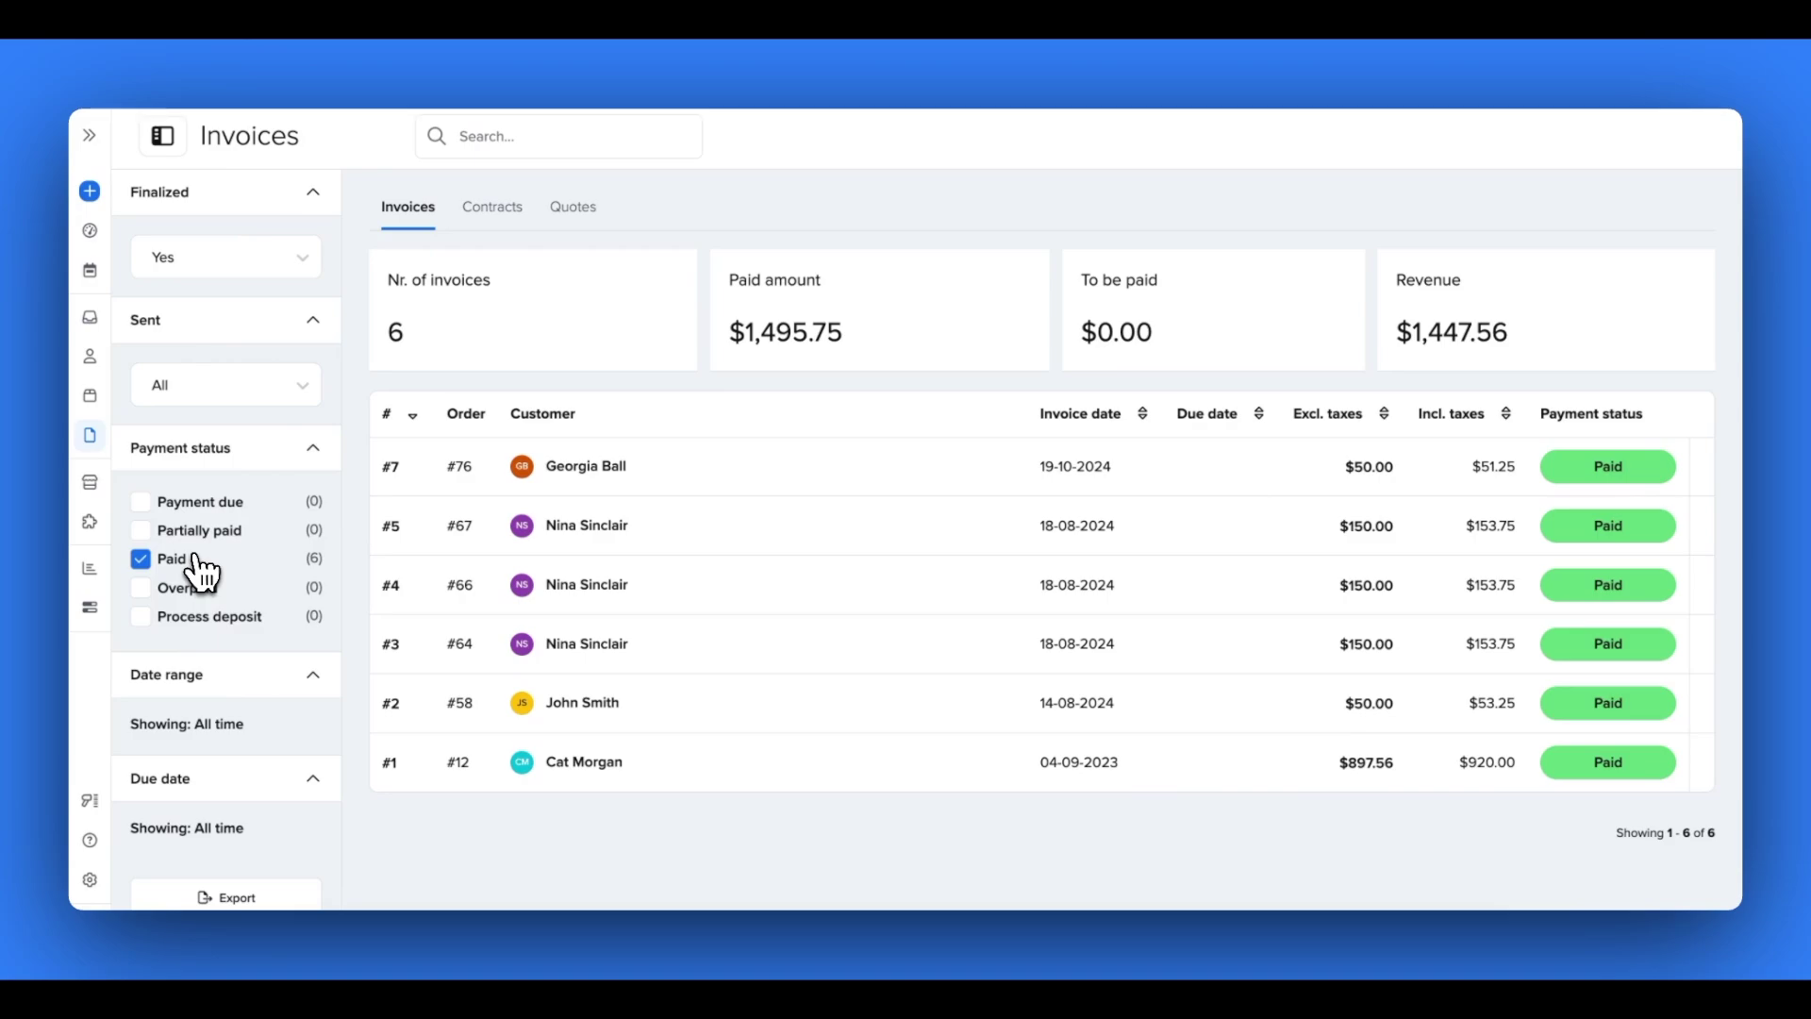
left_click(188, 727)
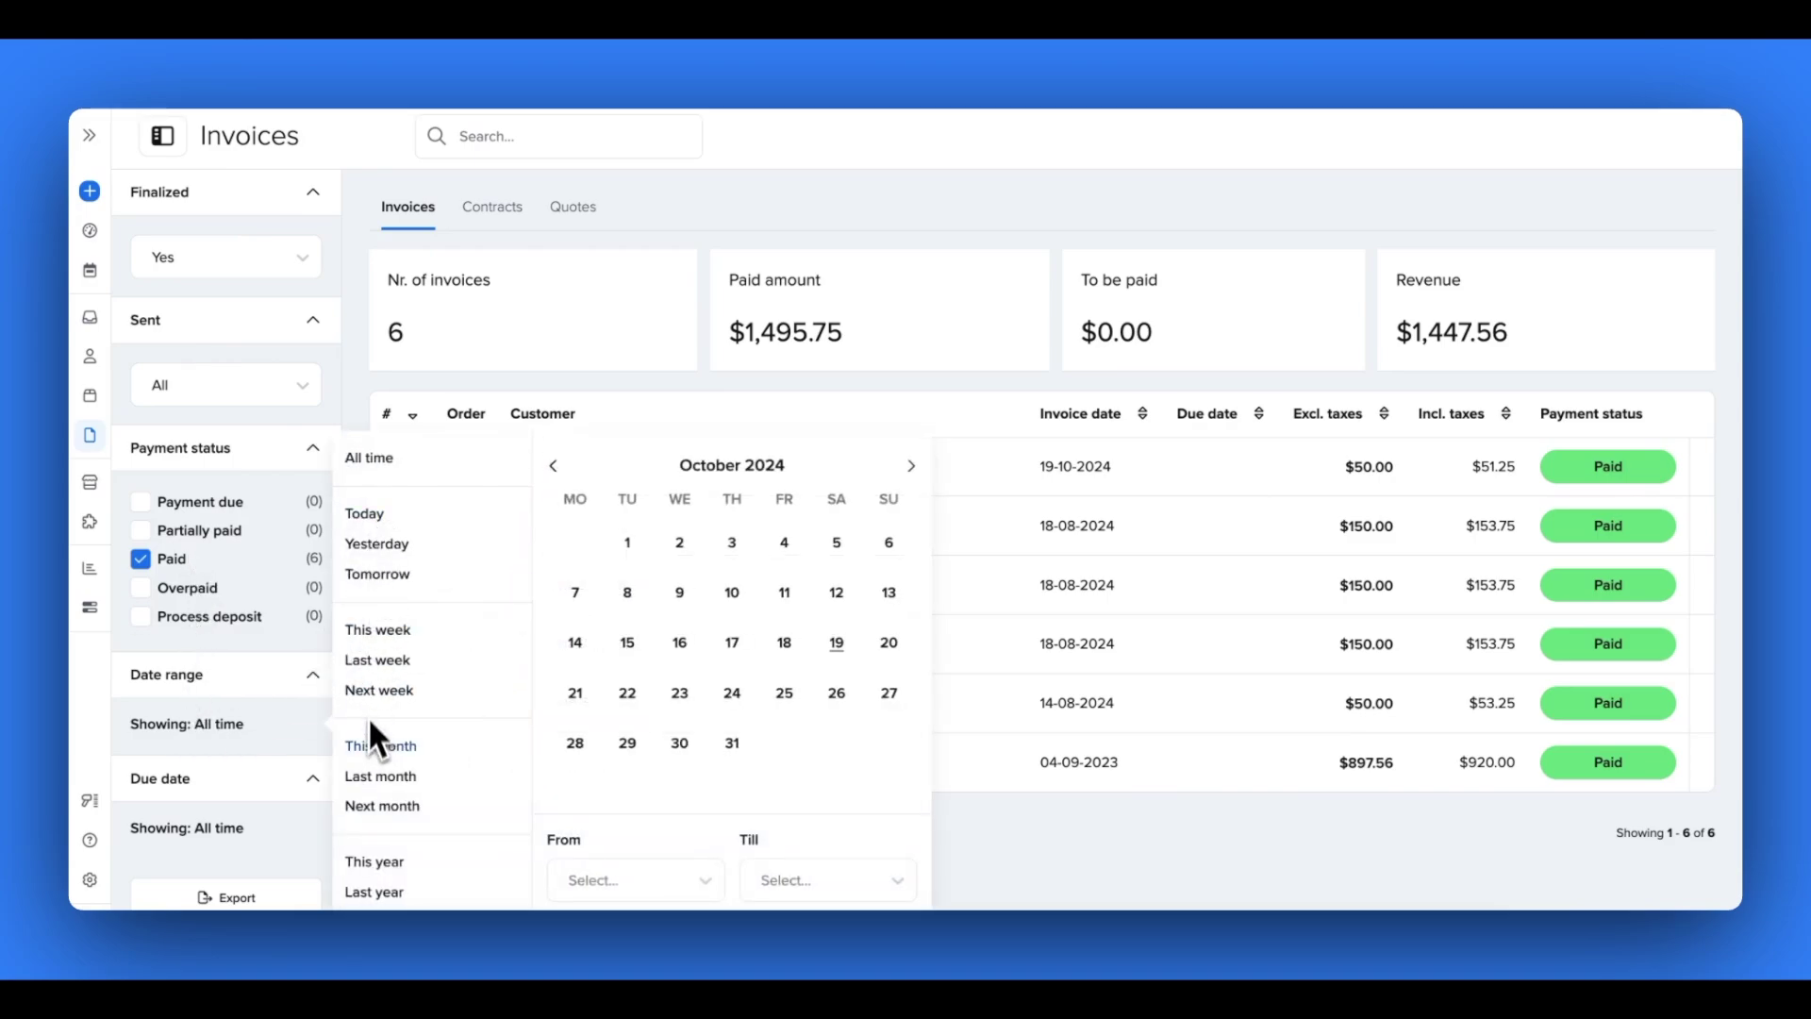
left_click(252, 828)
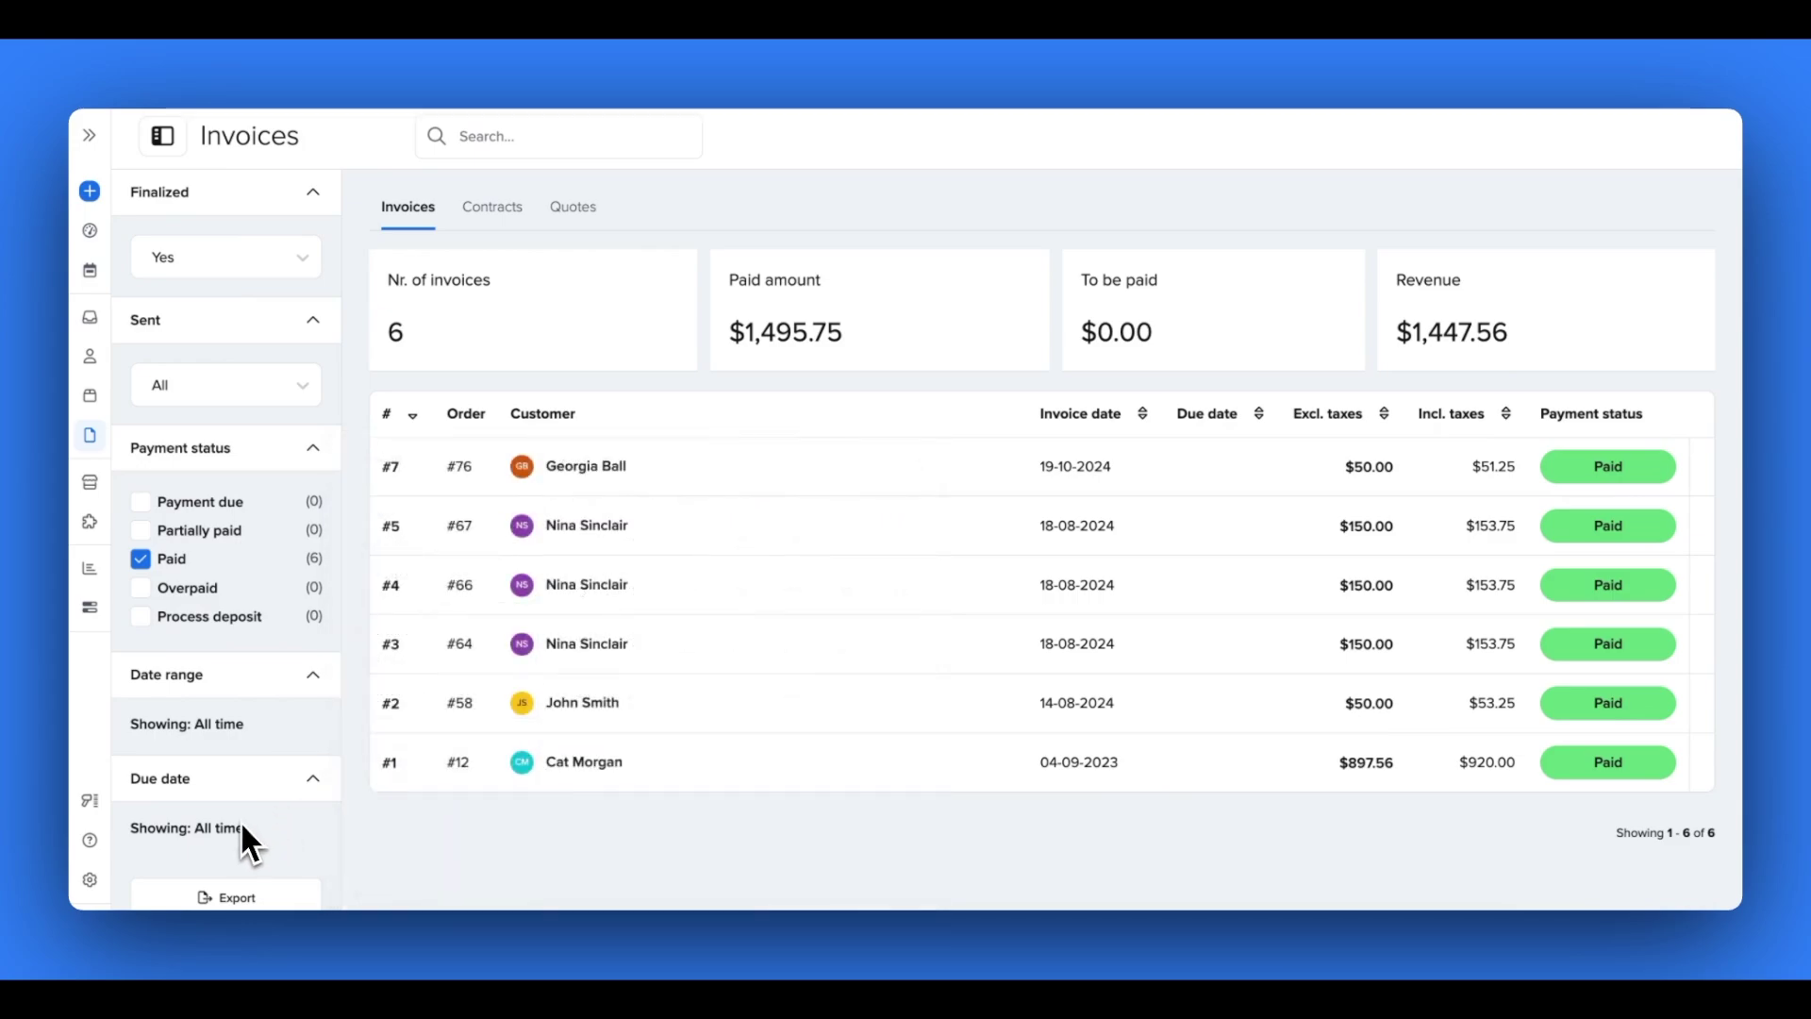
left_click(240, 820)
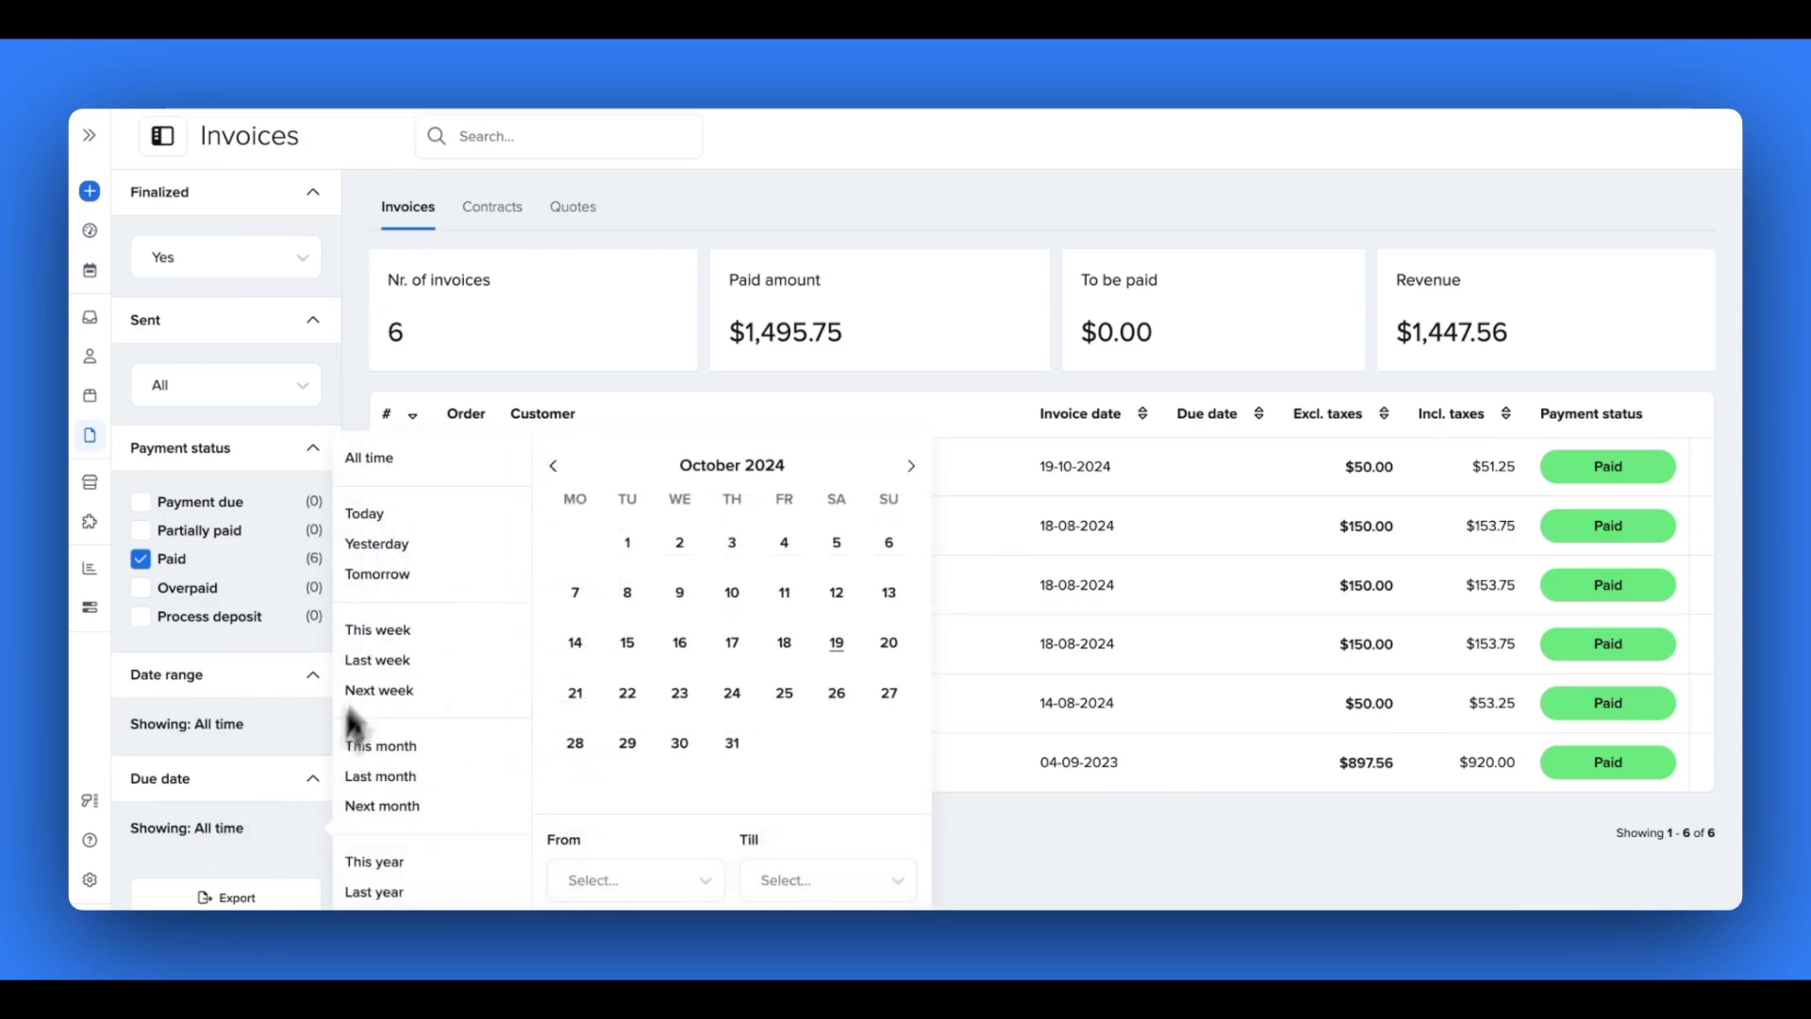
left_click(222, 836)
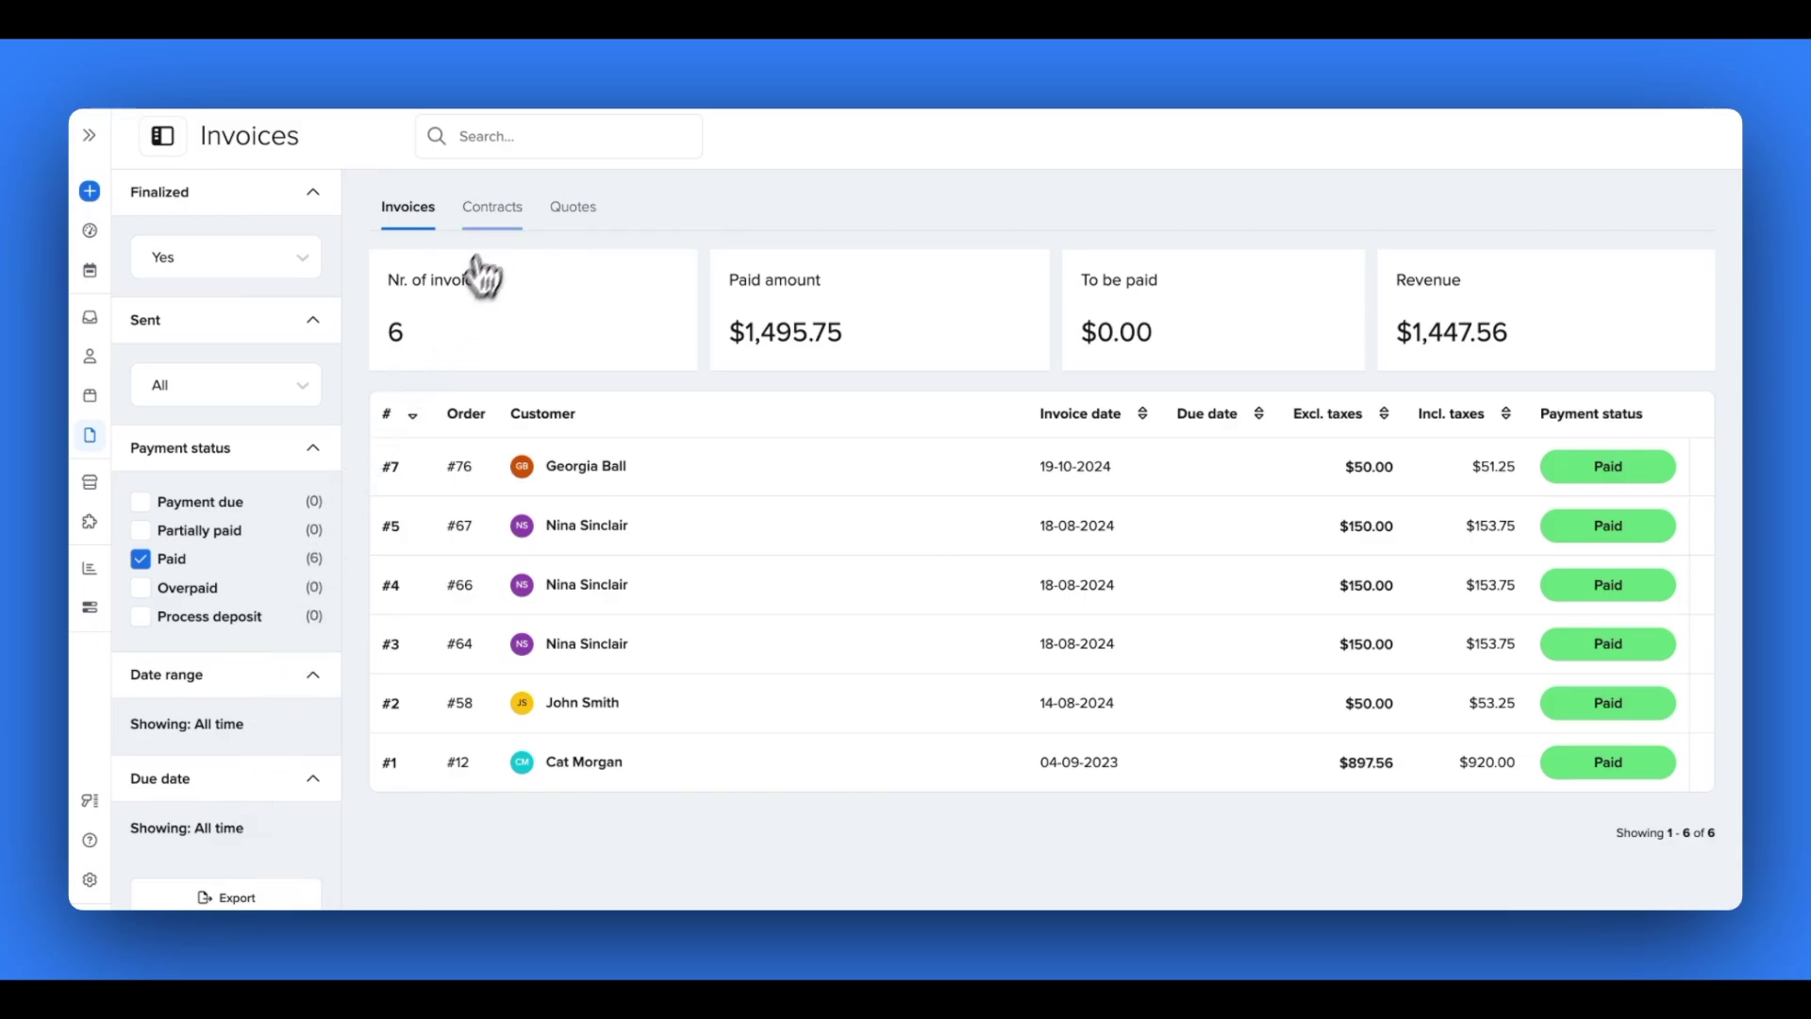
left_click(502, 215)
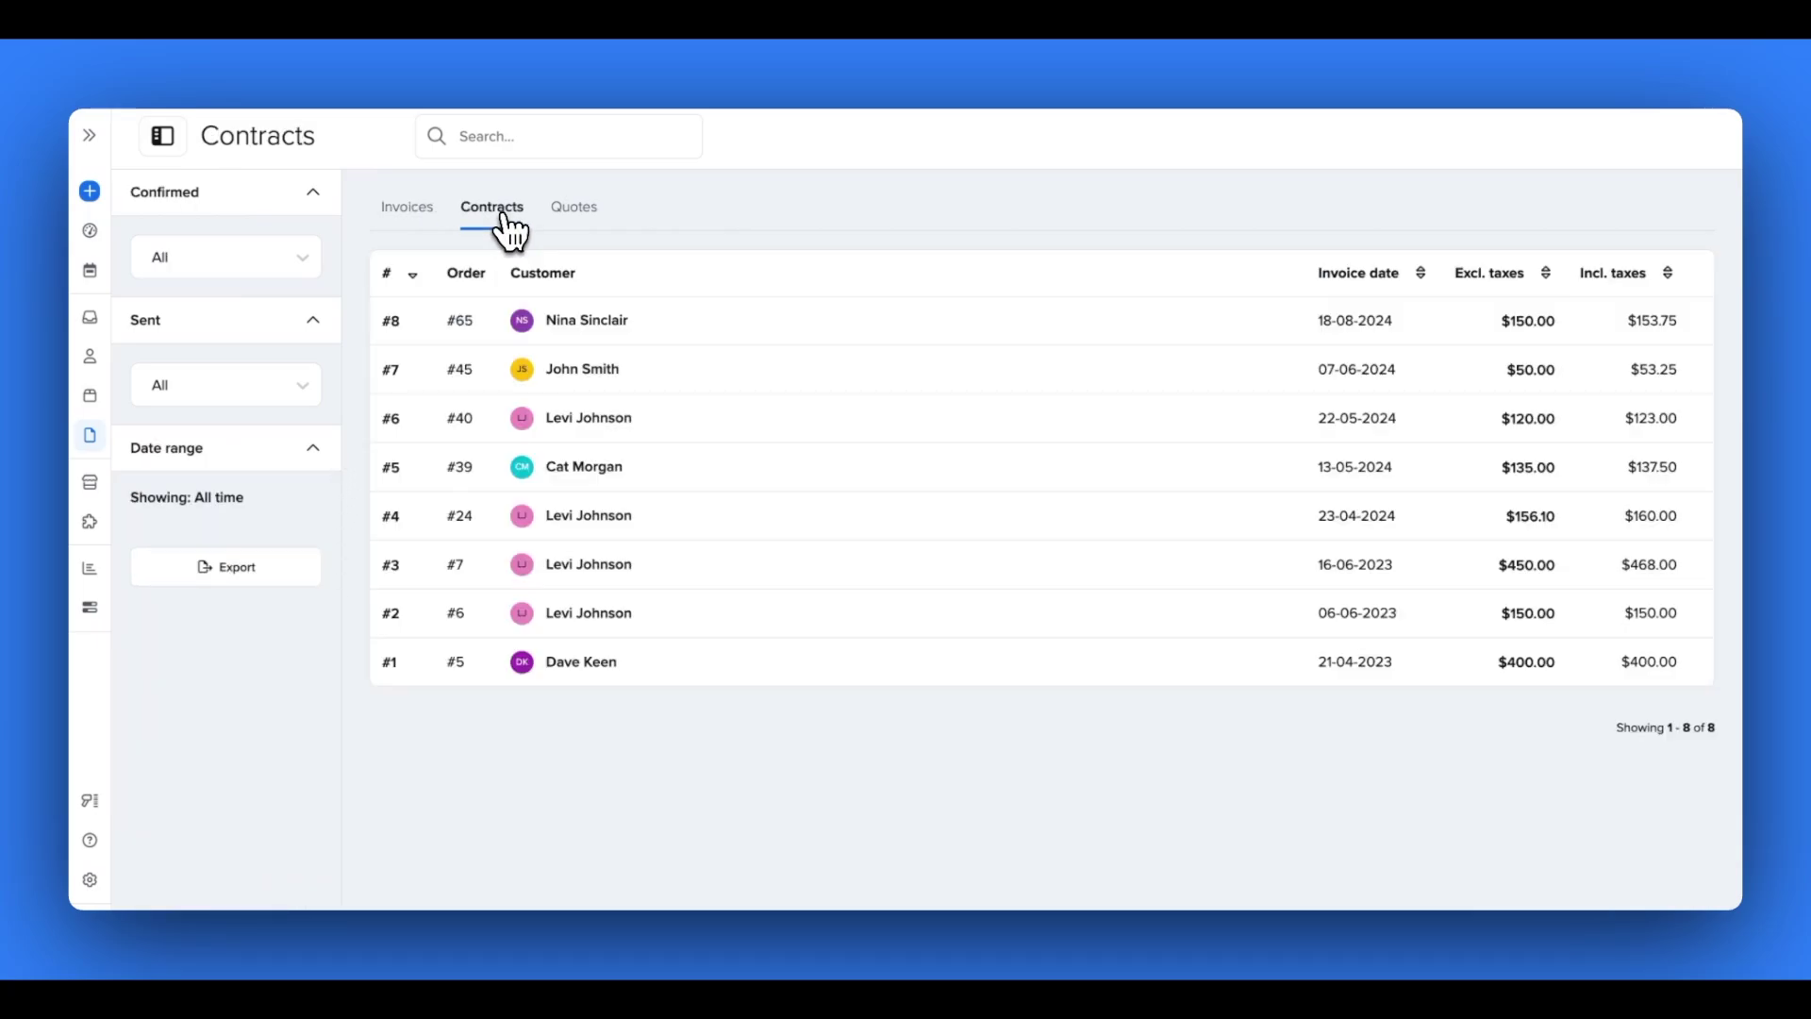
Browse the quotes list, open quote #1 for order #59, then return to invoices
left_click(583, 232)
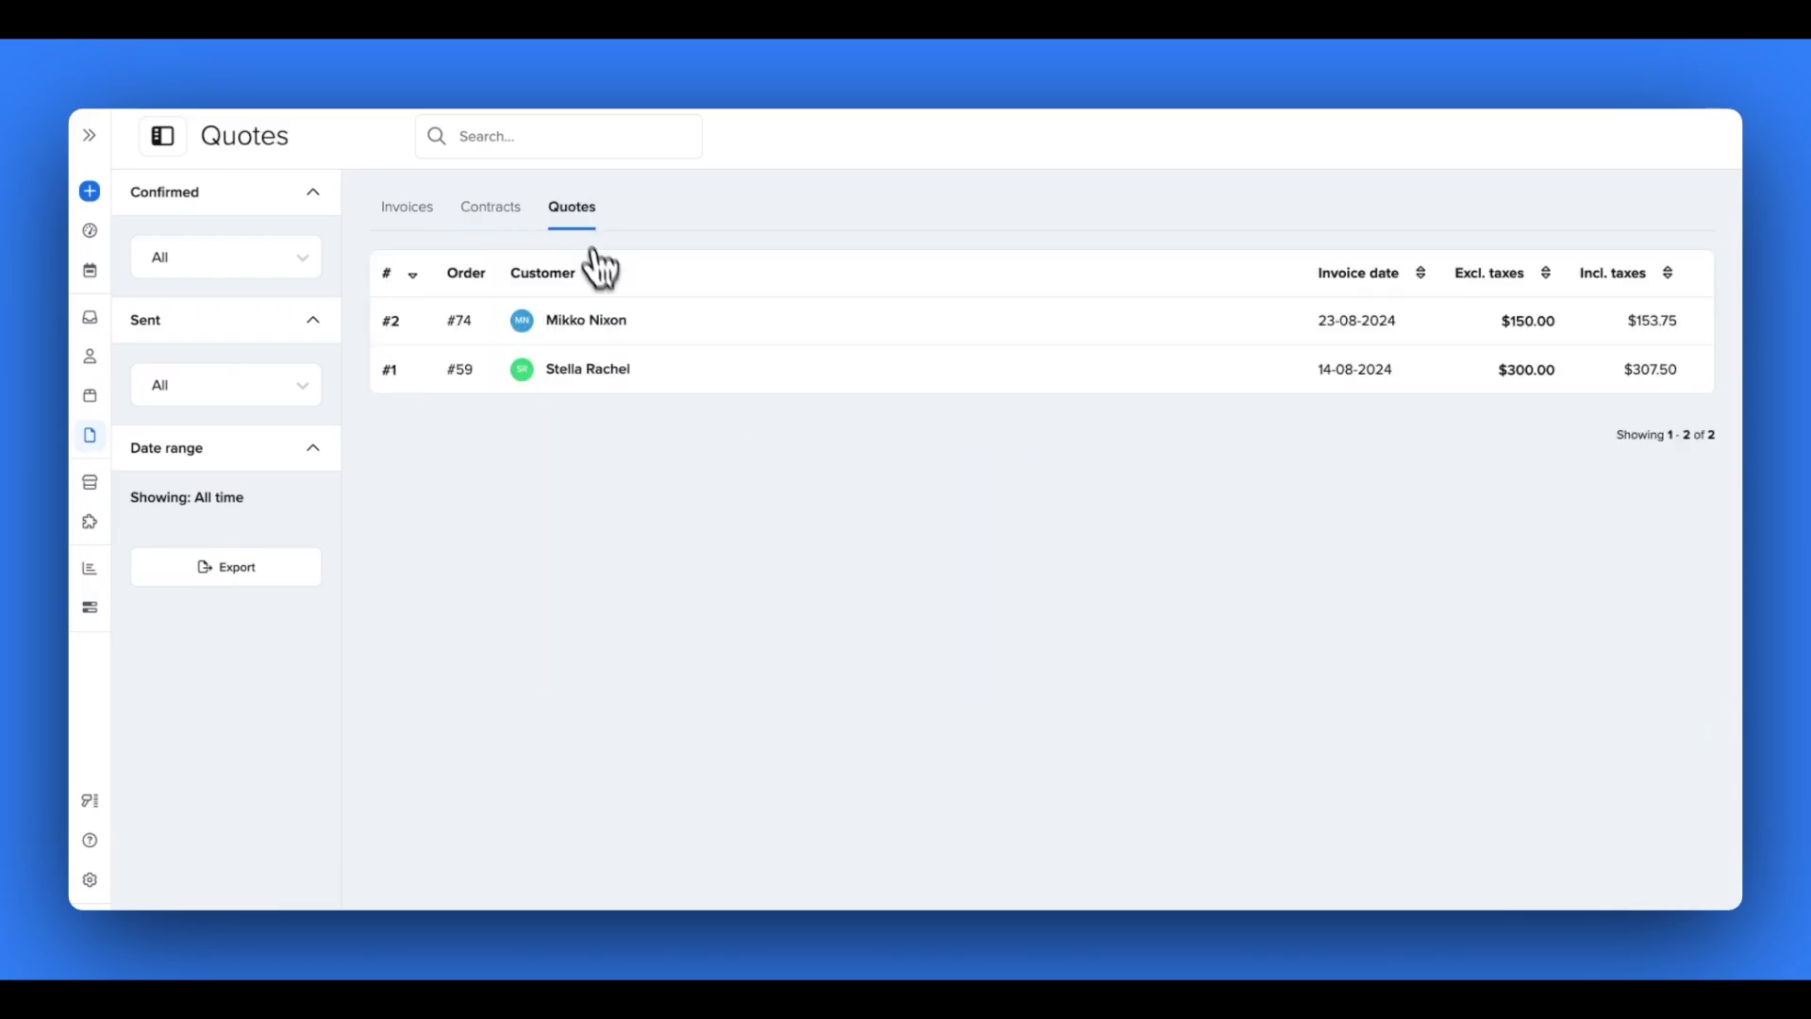
left_click(649, 378)
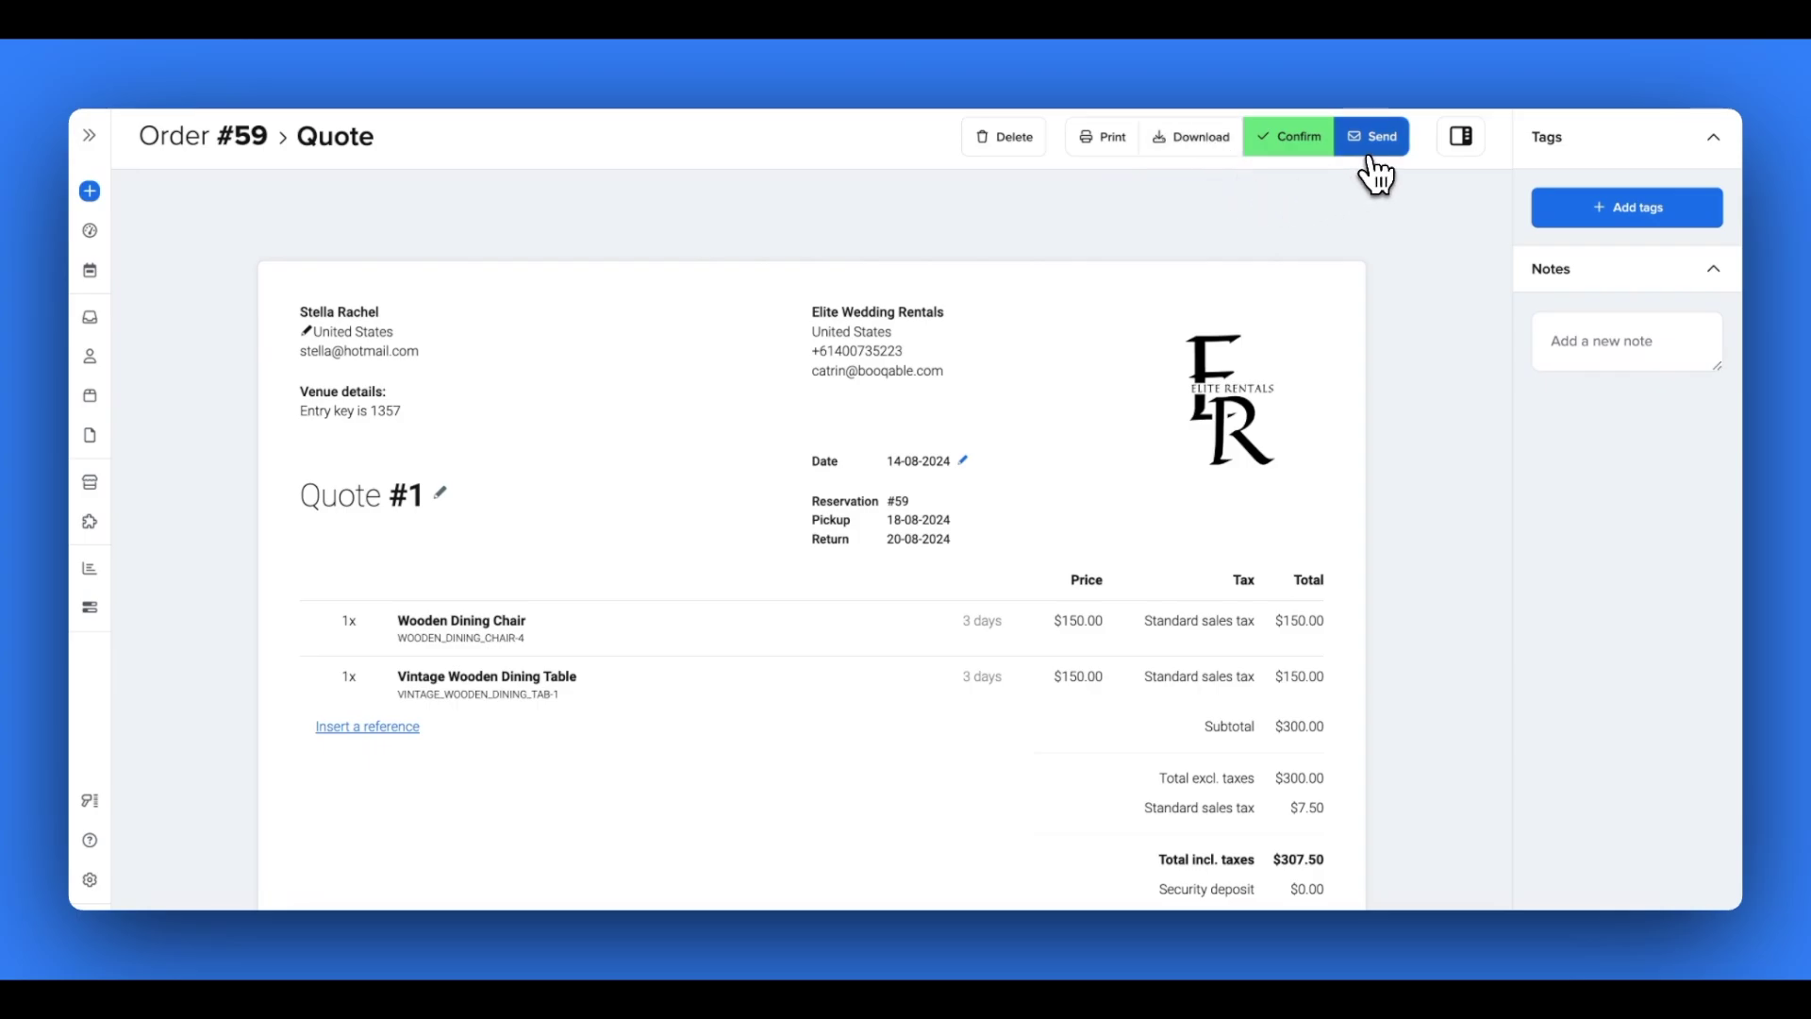
left_click(92, 438)
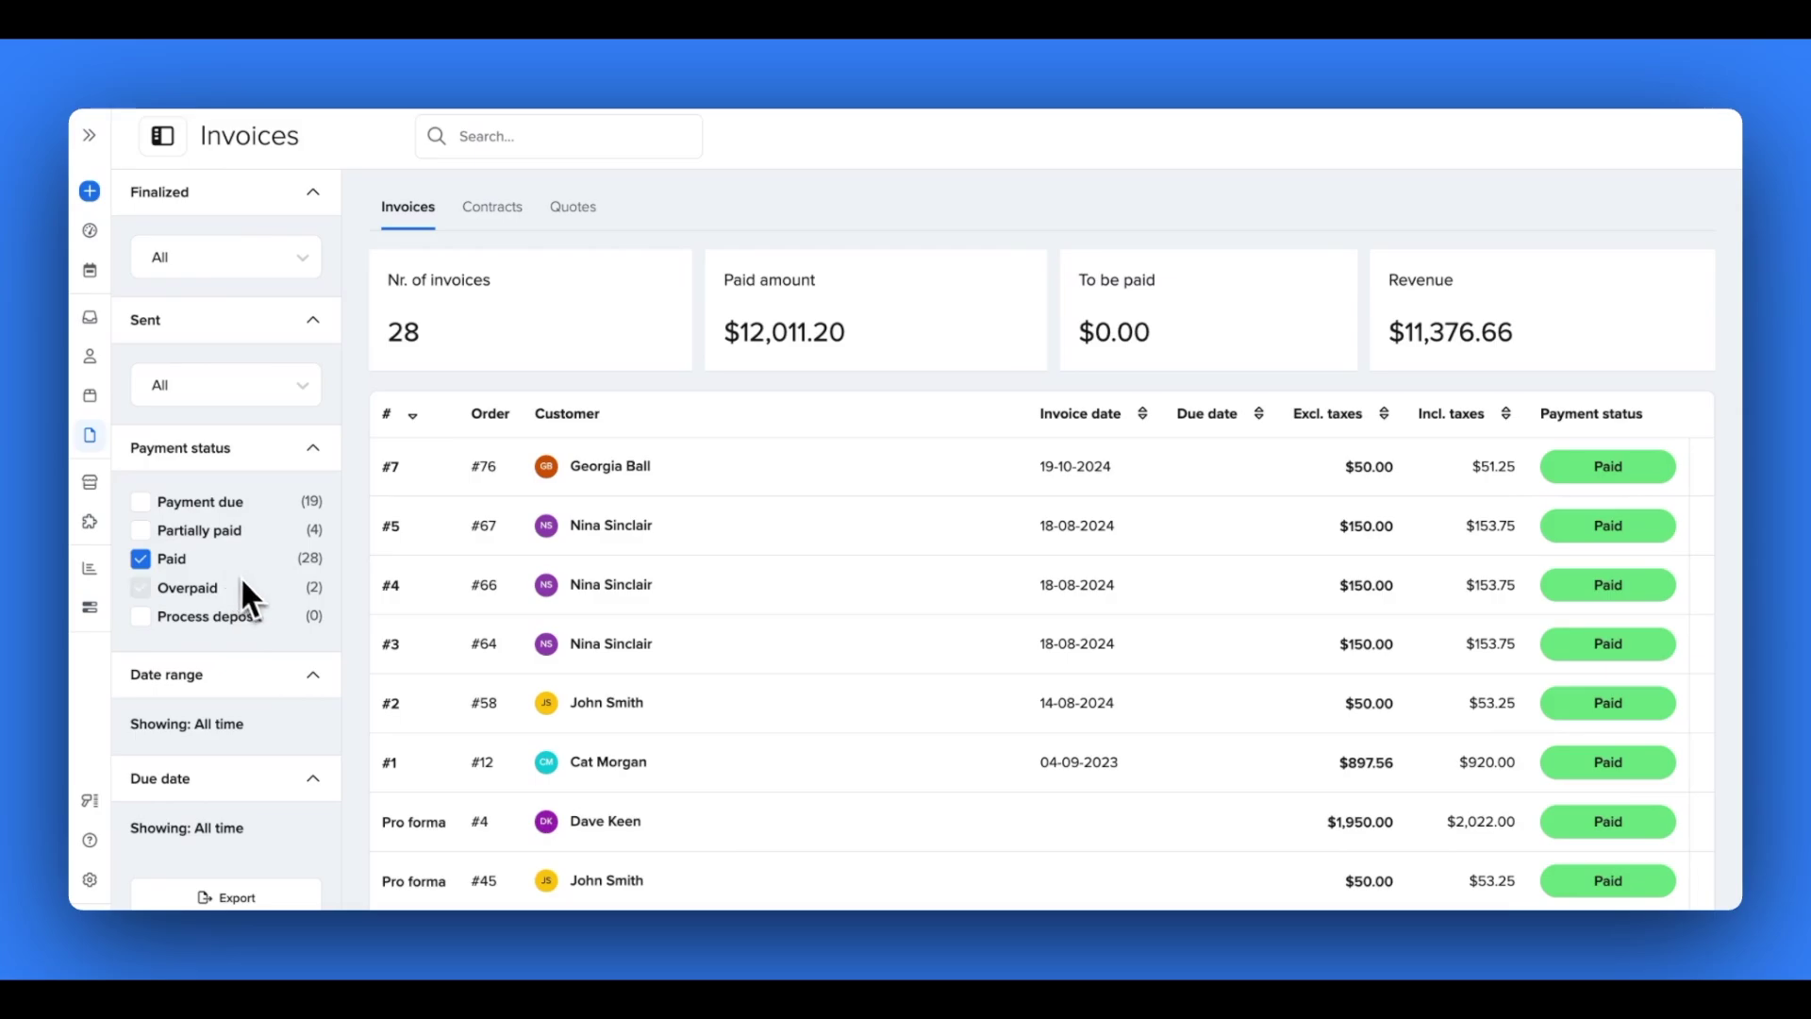
Export the 28 paid invoices, then draw a signature and confirm order #76's contract
left_click(238, 898)
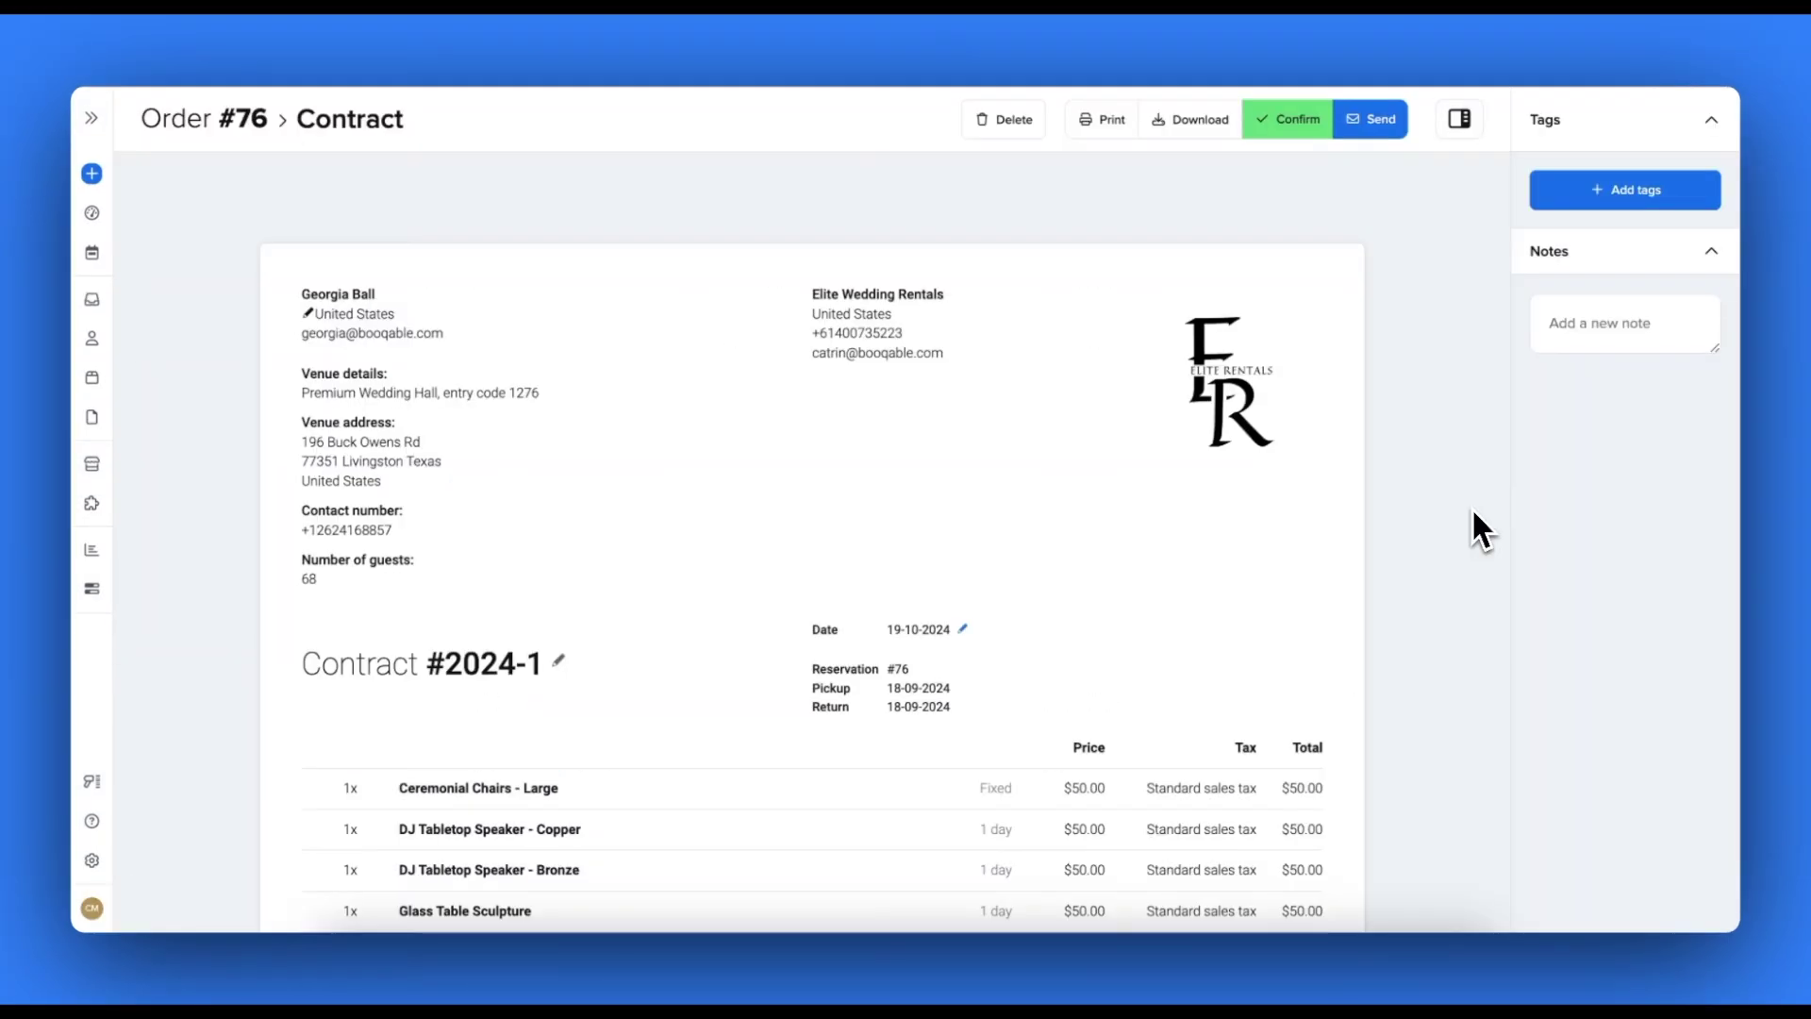
scroll(1470, 506, "down", 4)
scroll(1470, 506, "down", 7)
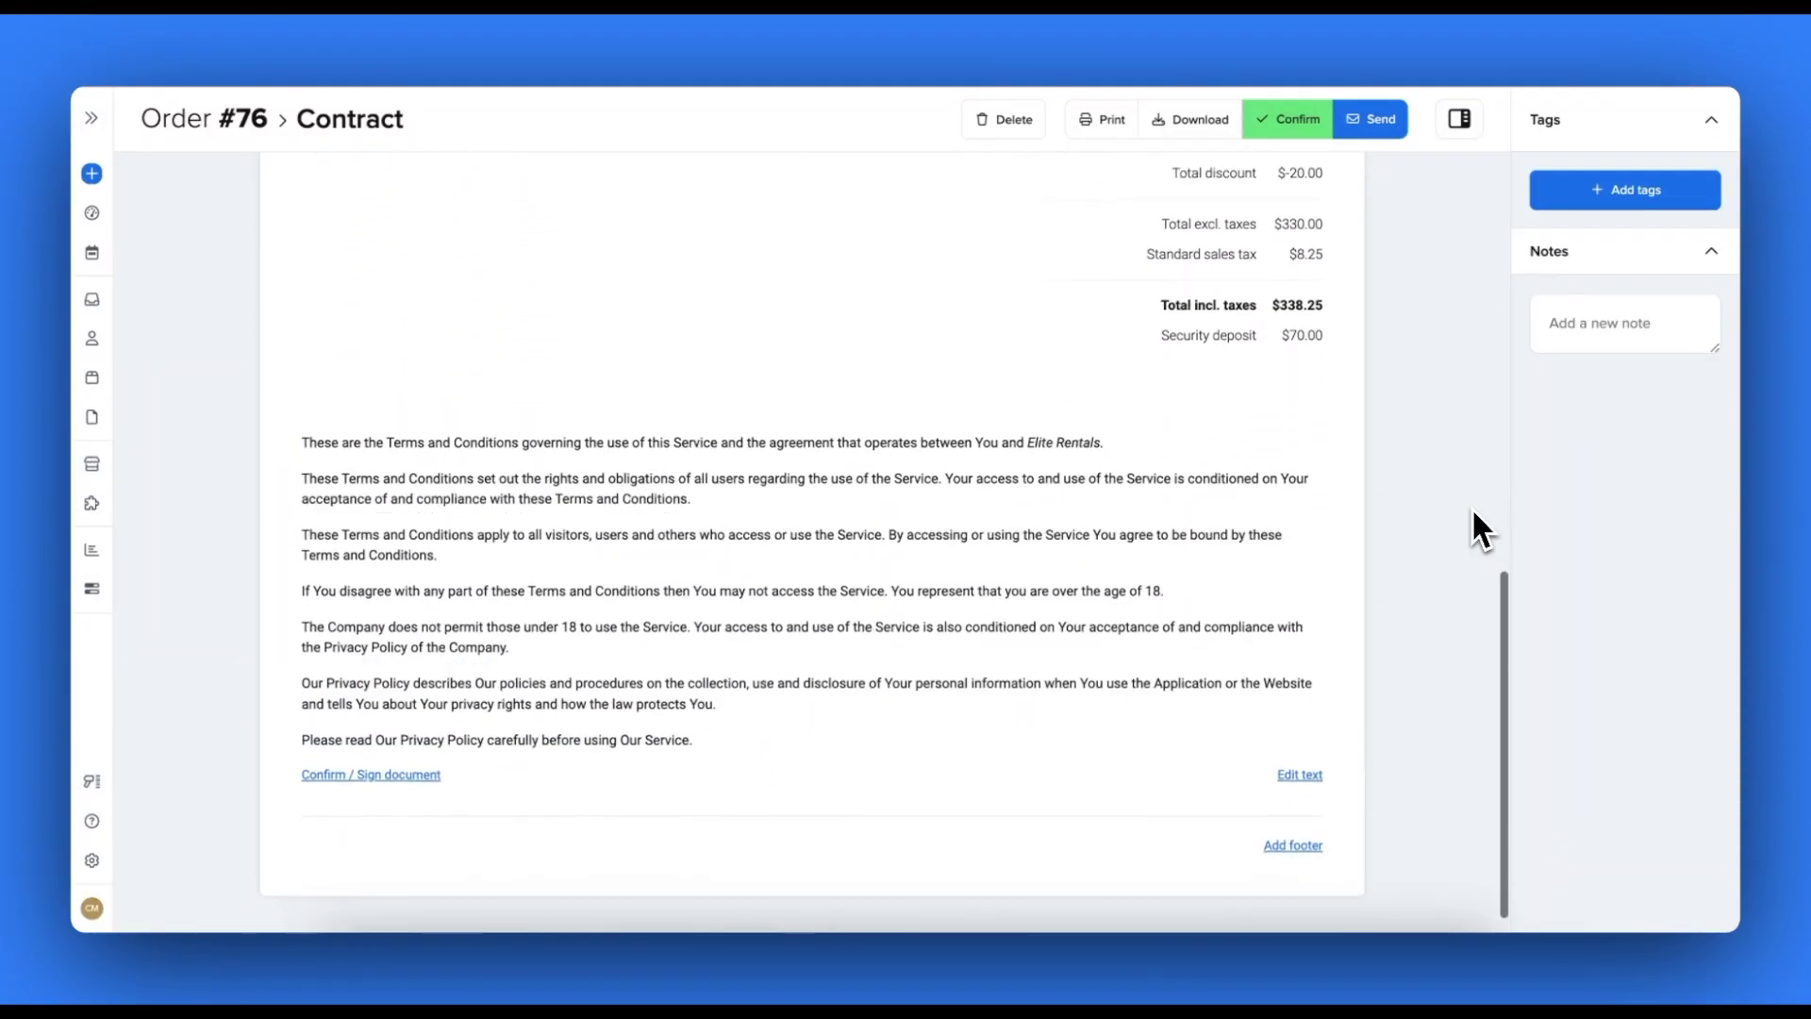
left_click(422, 747)
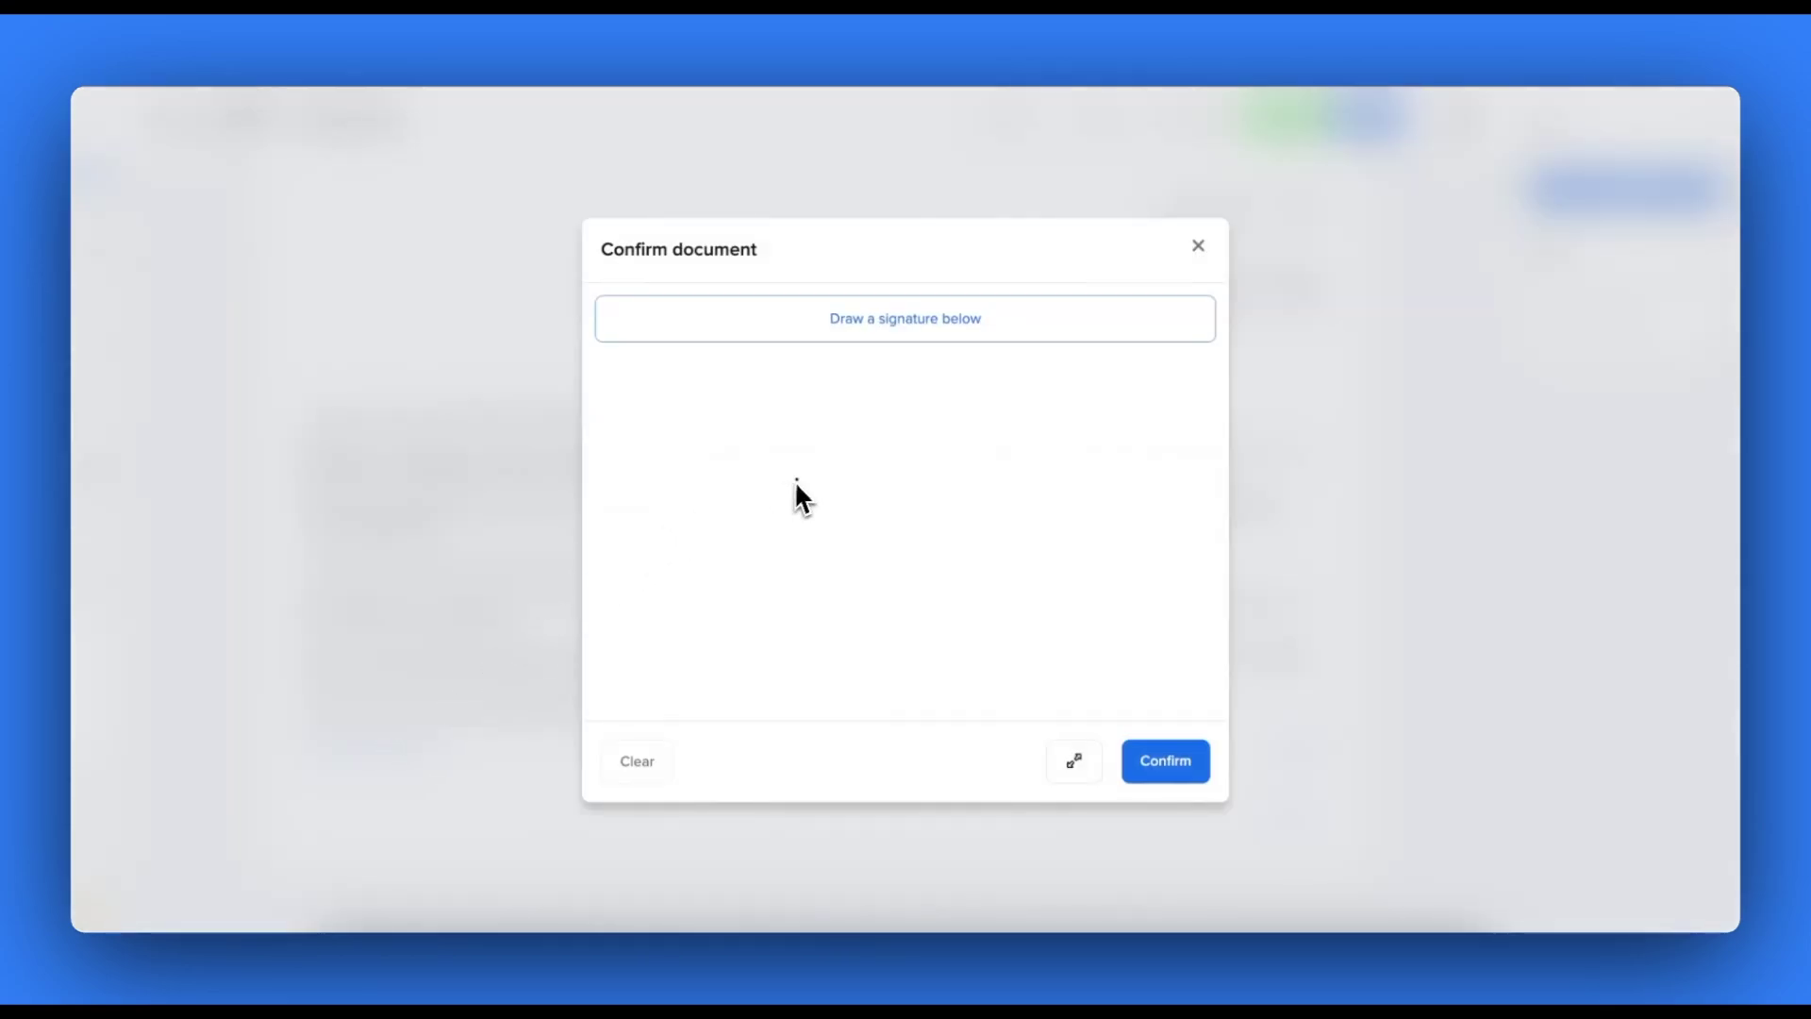
mouse_move(797, 479)
left_mouse_down()
mouse_move(793, 569)
mouse_move(924, 484)
left_mouse_up()
left_click(1137, 769)
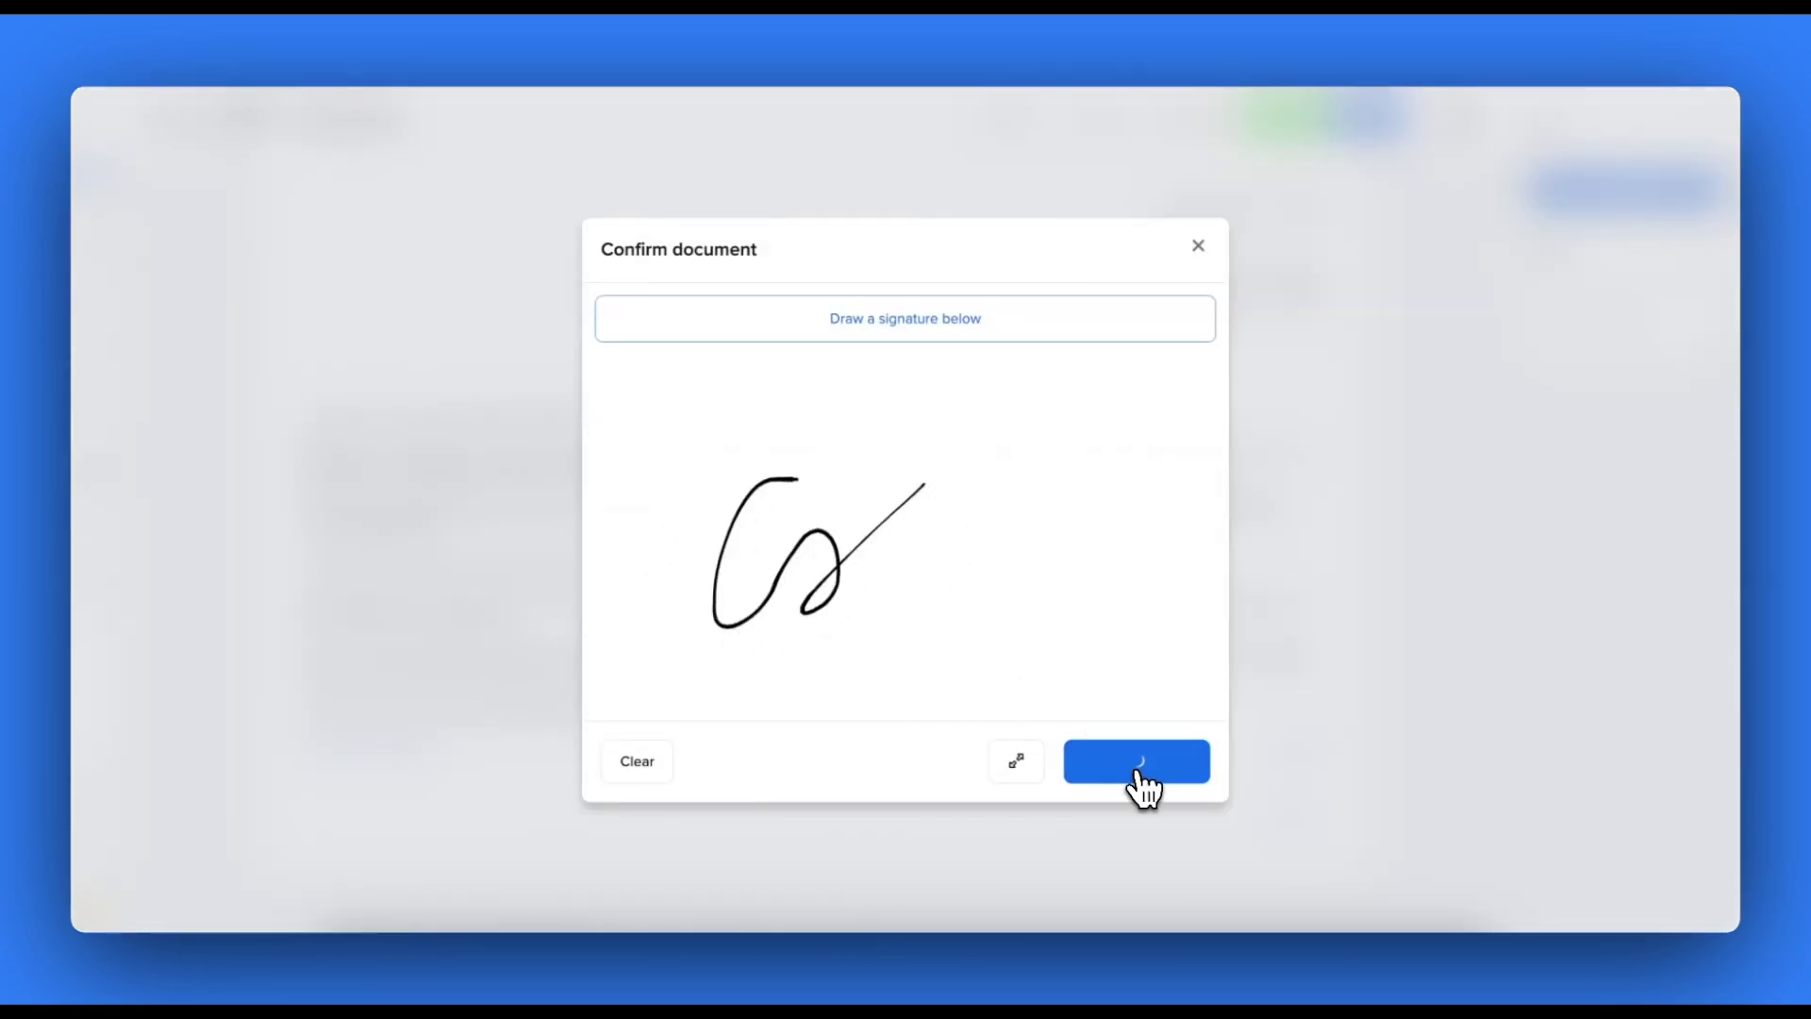